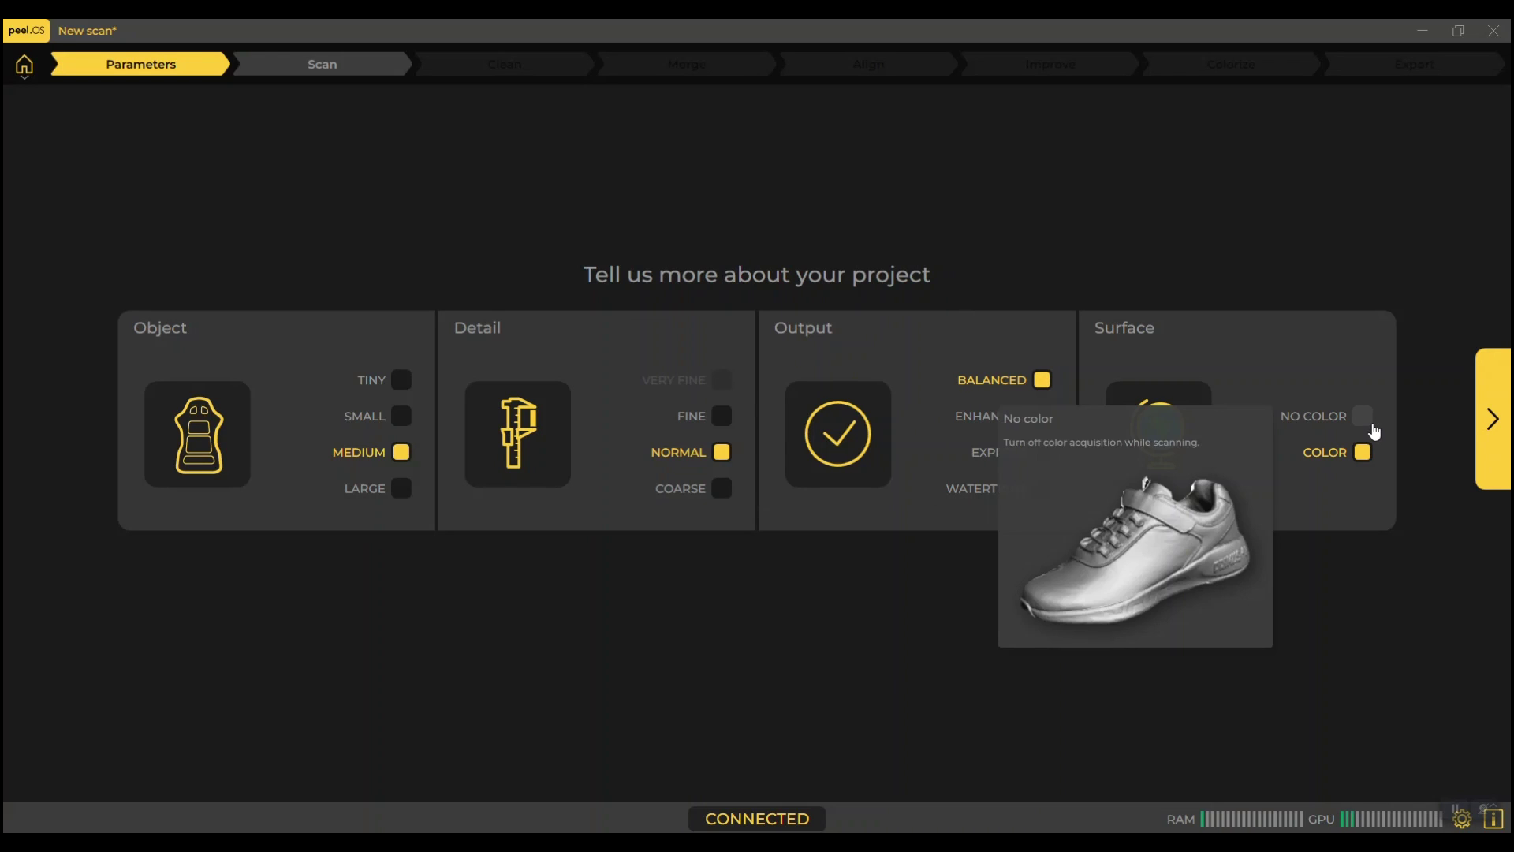
# Accept the scan parameters (medium object, normal detail, balanced output, color) and apply the background-removal plane to the engine scan
pyautogui.click(1491, 419)
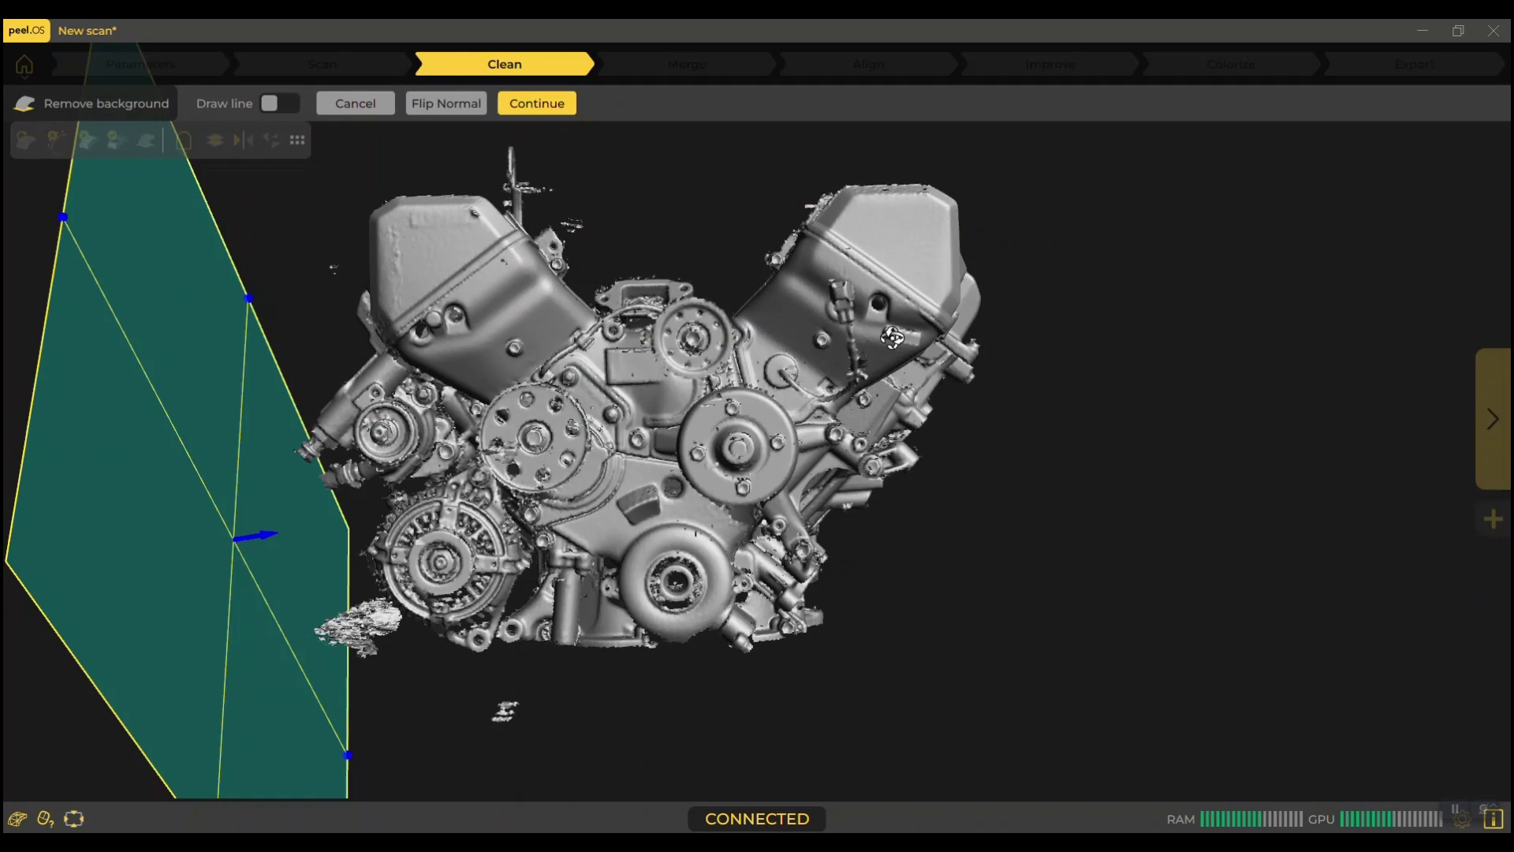
pyautogui.moveTo(892, 337); pyautogui.dragTo(893, 345)
pyautogui.click(530, 106)
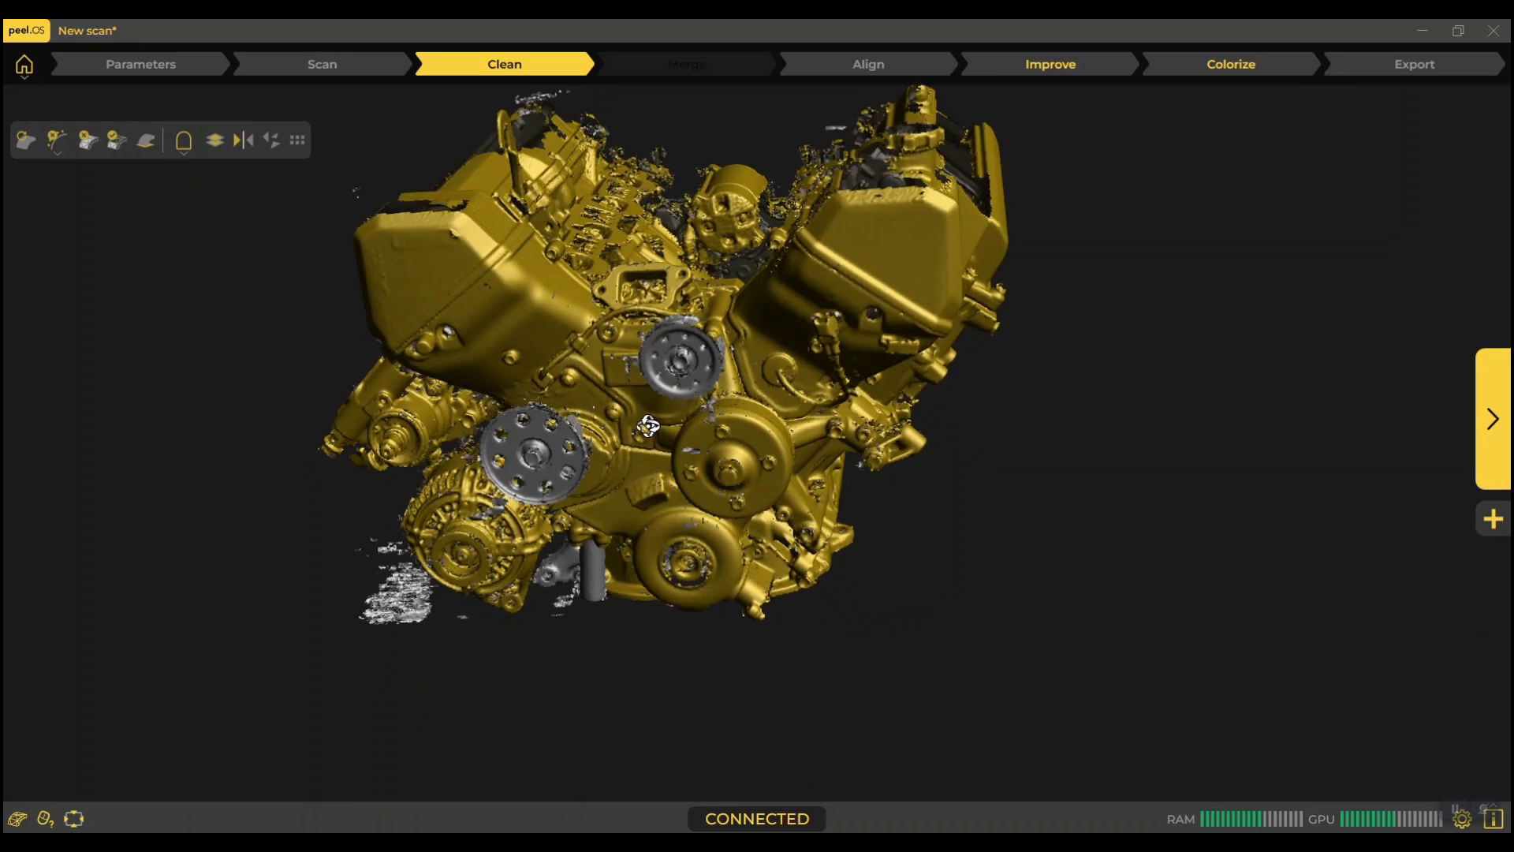
# Examine the engine scans from the front, above and along the side of the block
pyautogui.moveTo(556, 404); pyautogui.dragTo(615, 463)
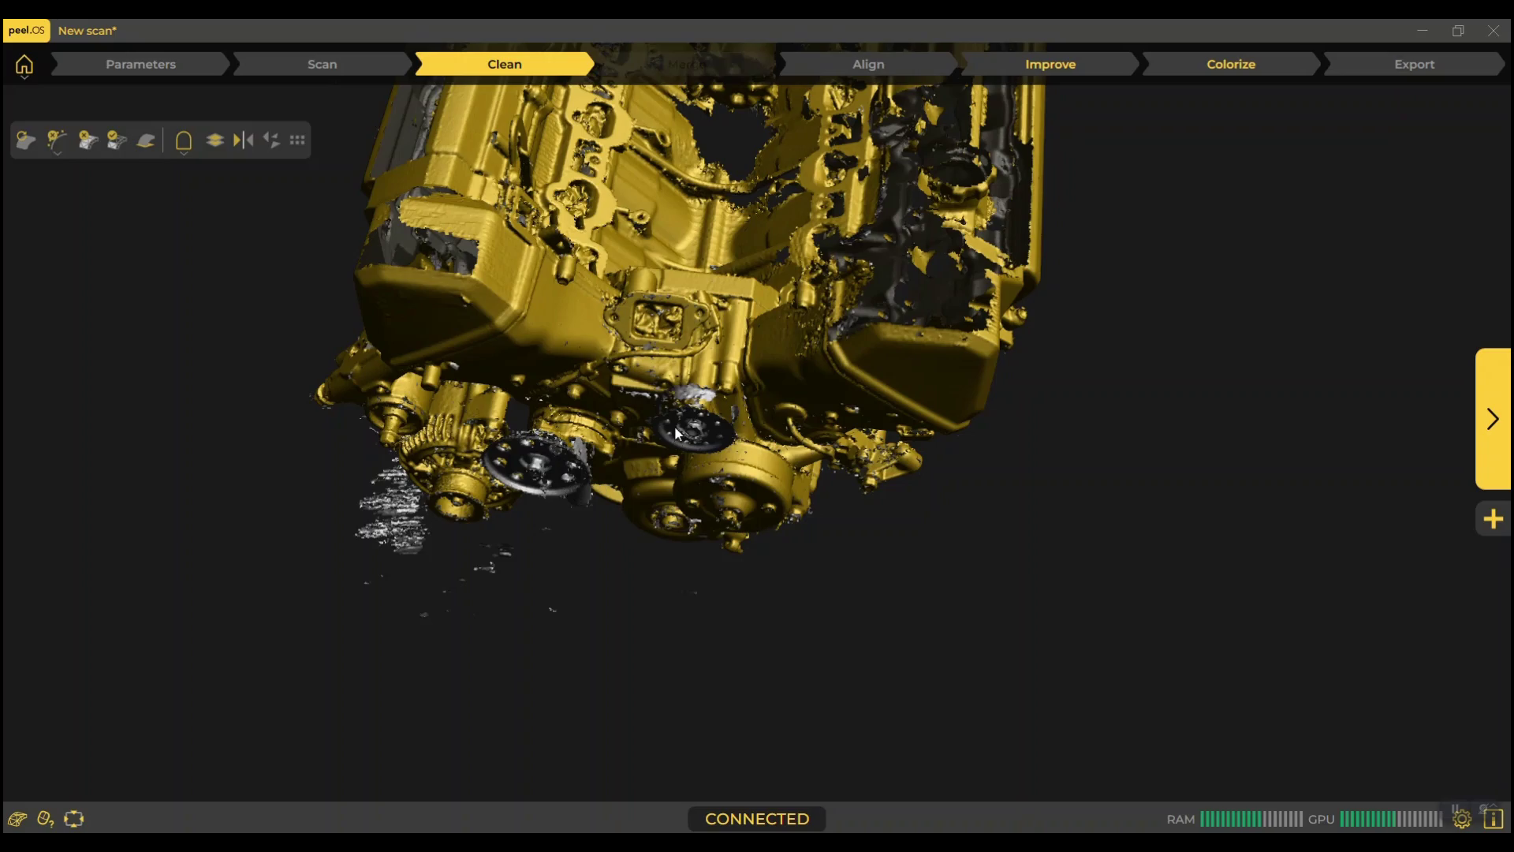
pyautogui.moveTo(471, 414); pyautogui.dragTo(816, 329)
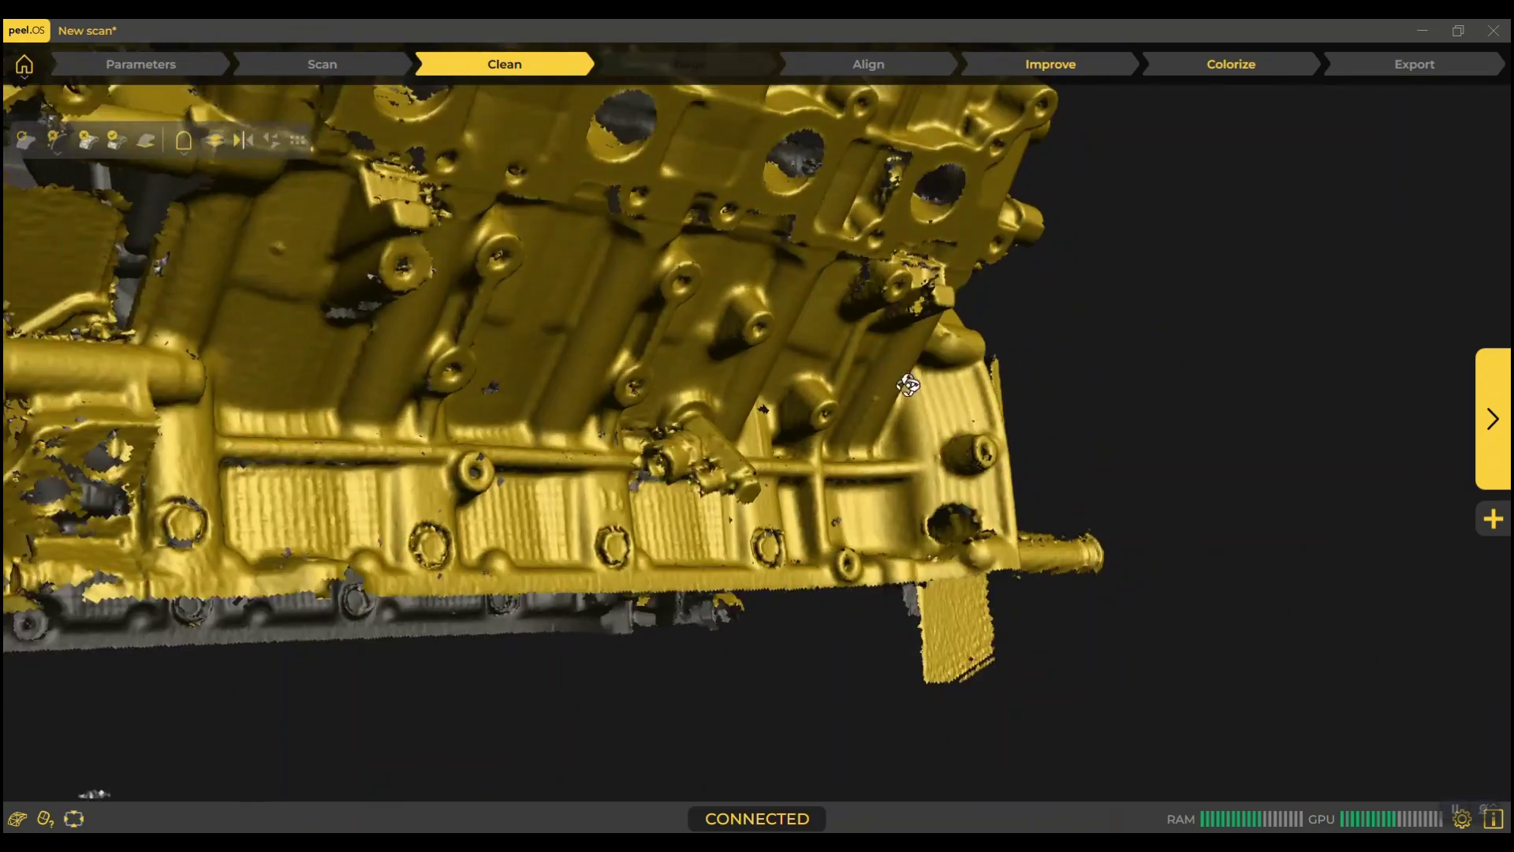
pyautogui.scroll(-5, 789, 328)
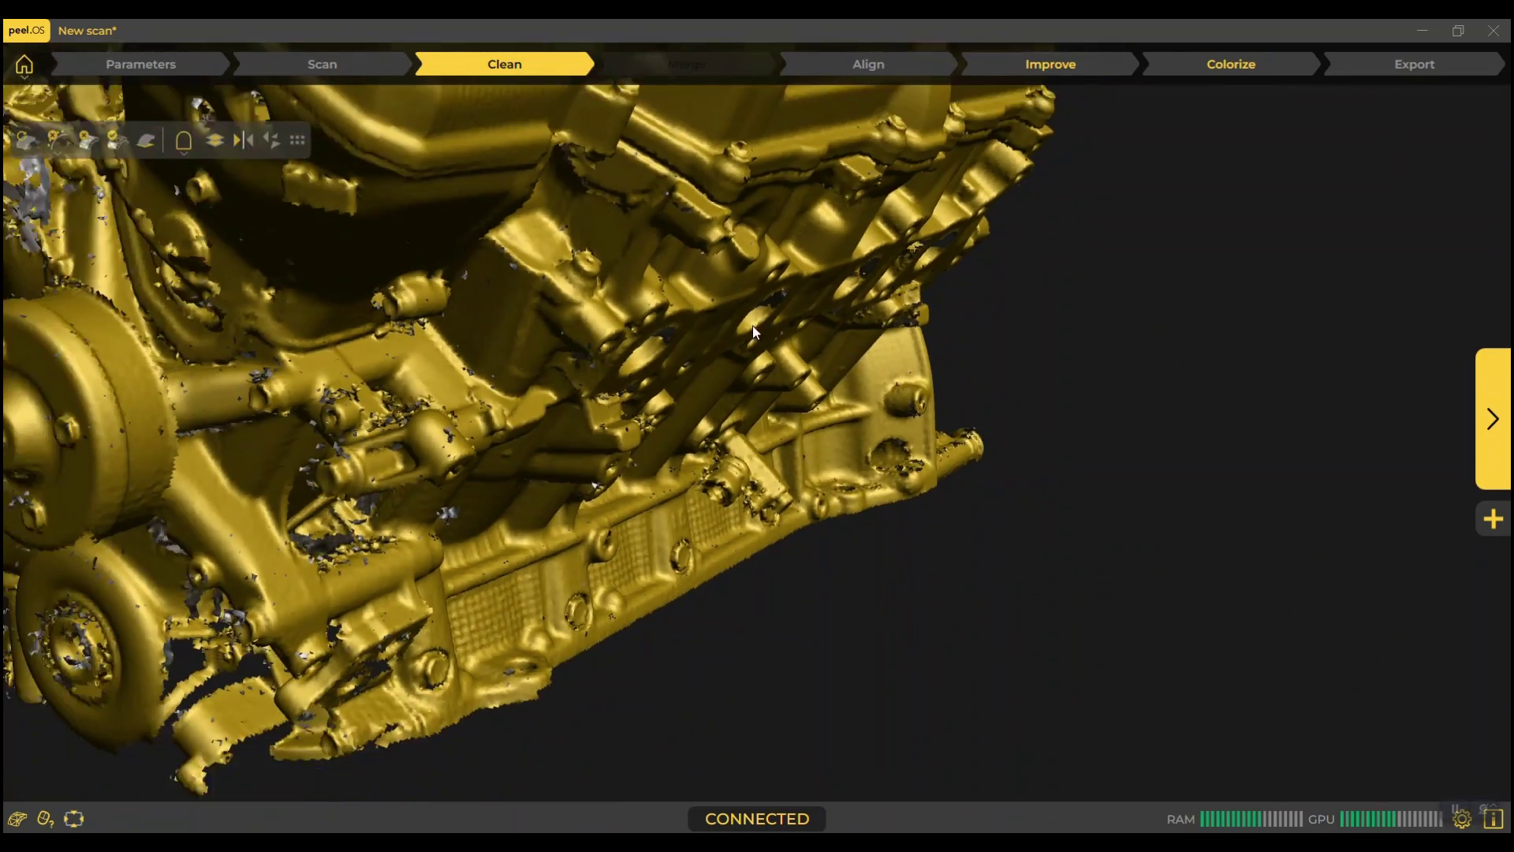
pyautogui.moveTo(511, 332); pyautogui.dragTo(639, 344)
pyautogui.click(267, 142)
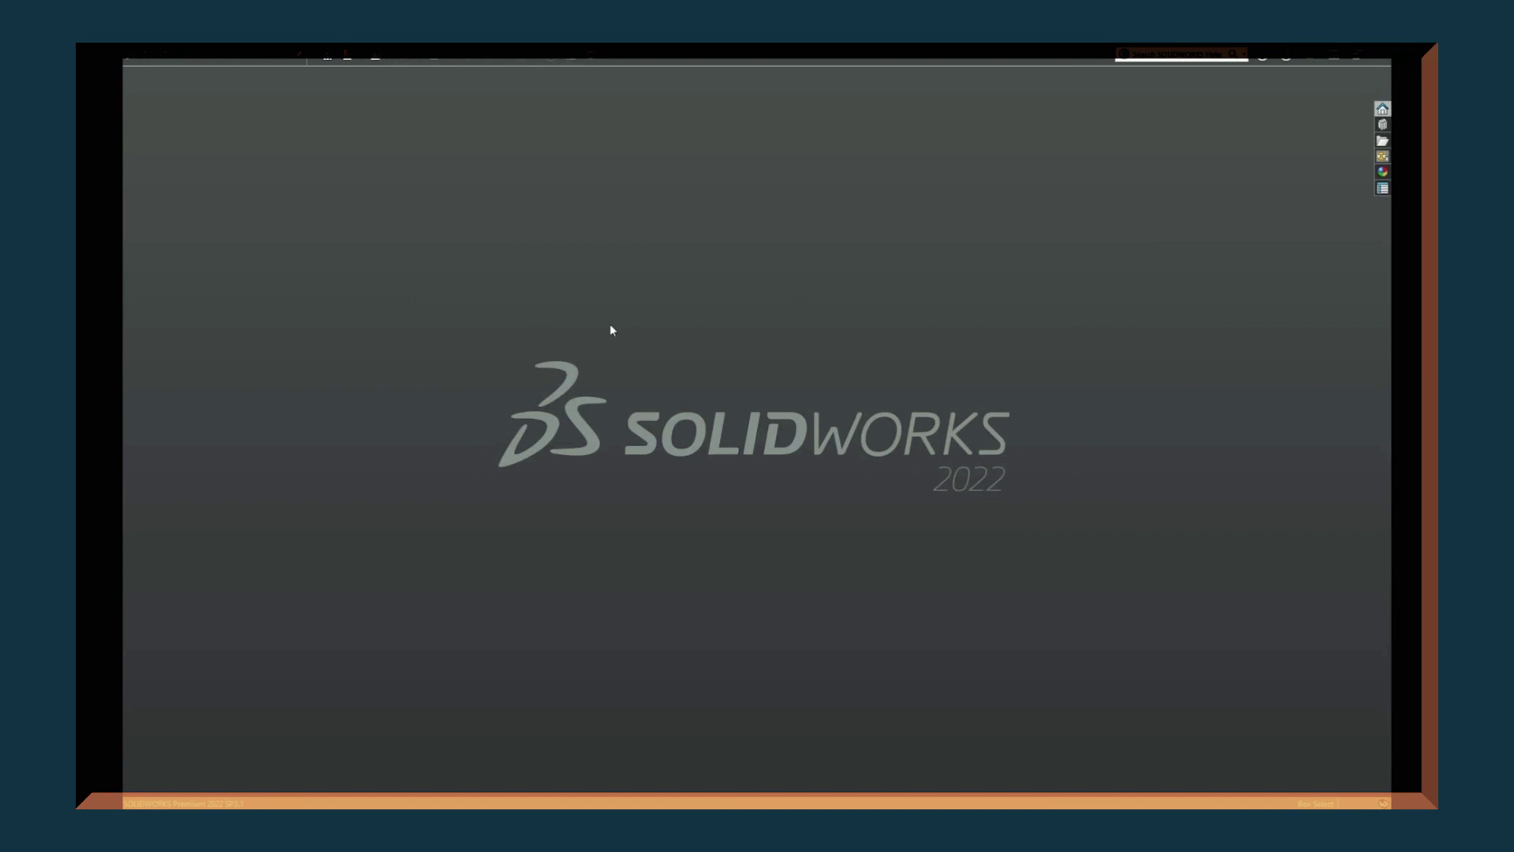
# Switch to SOLIDWORKS, create a new part and set its scene to Plain White
pyautogui.hotkey('ctrl', 'n')
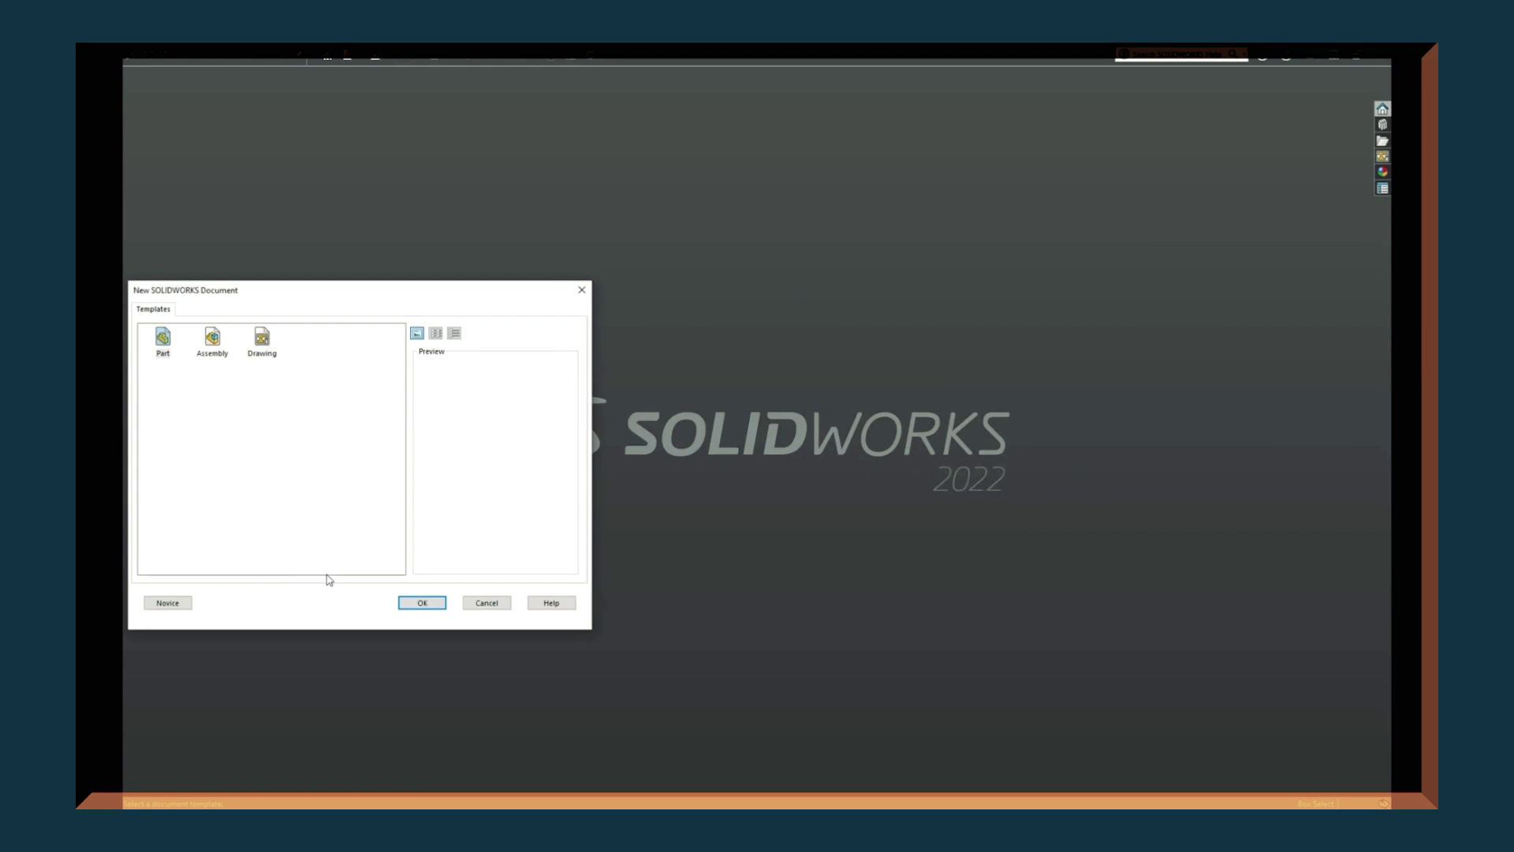
pyautogui.click(418, 602)
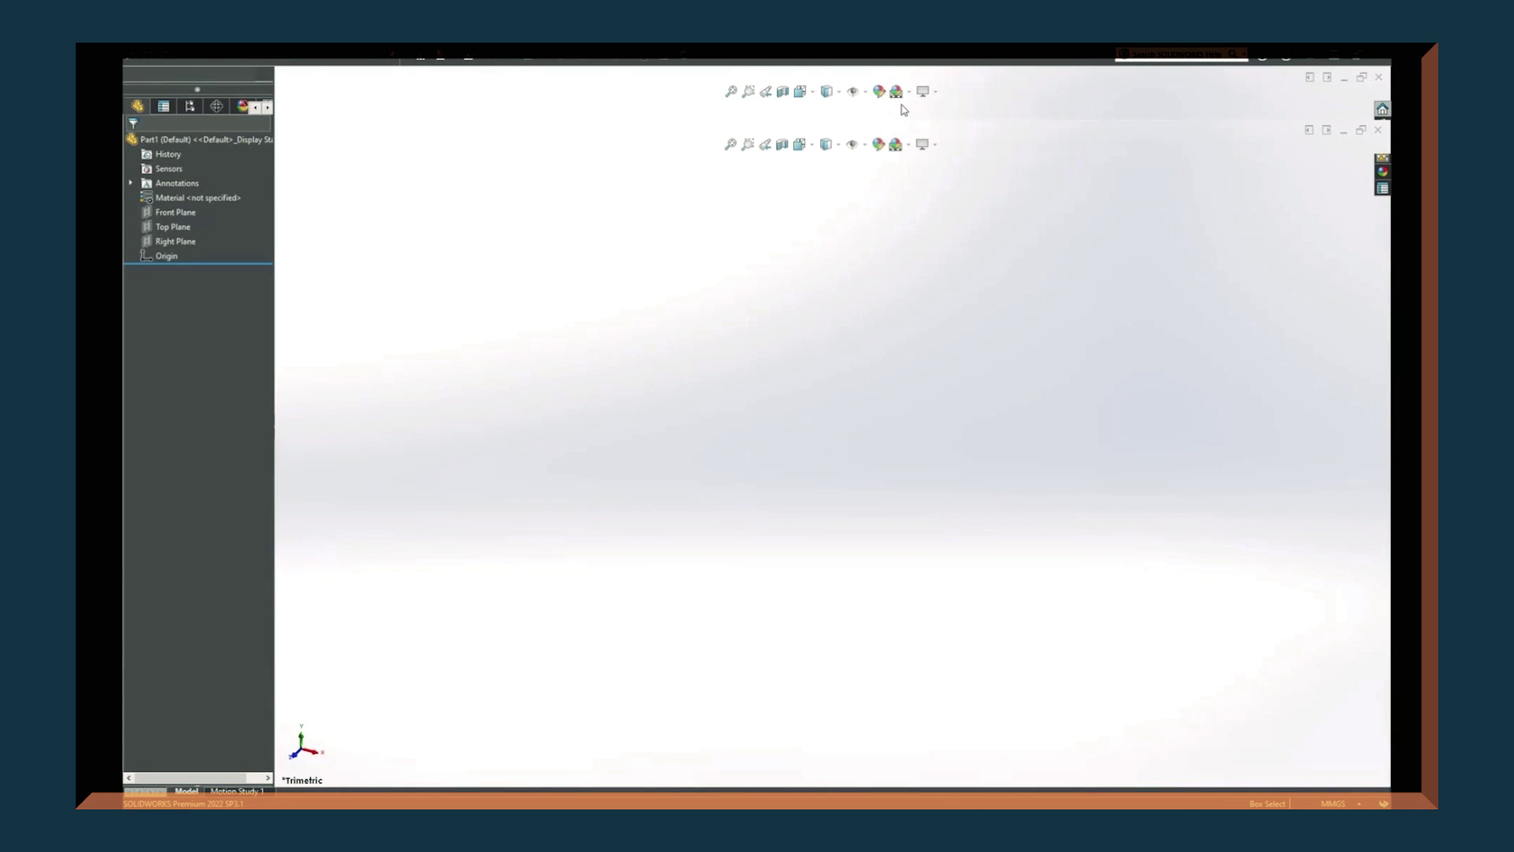
pyautogui.click(908, 146)
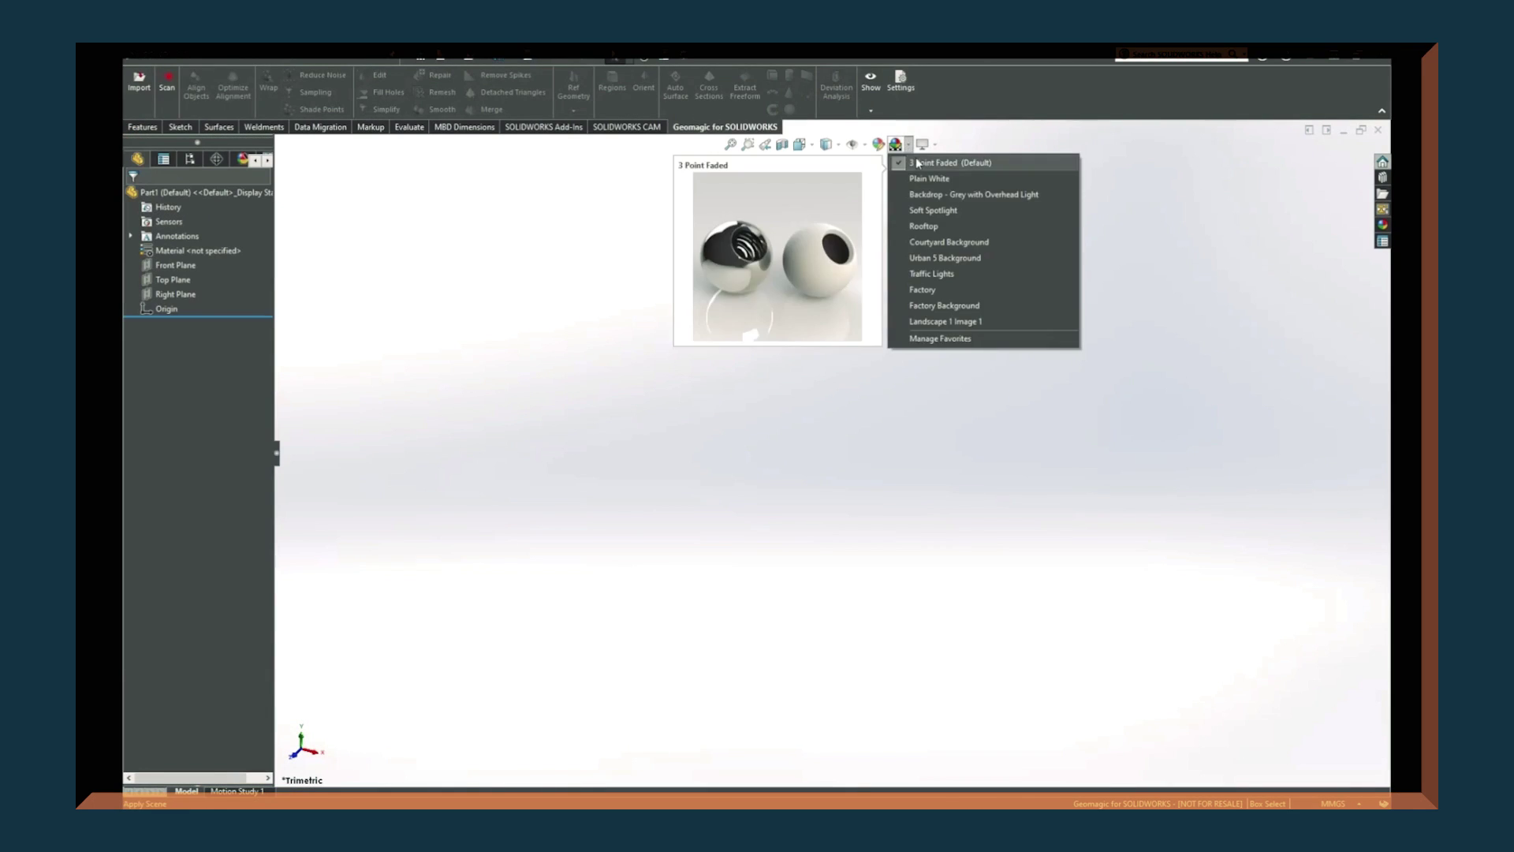
pyautogui.click(919, 176)
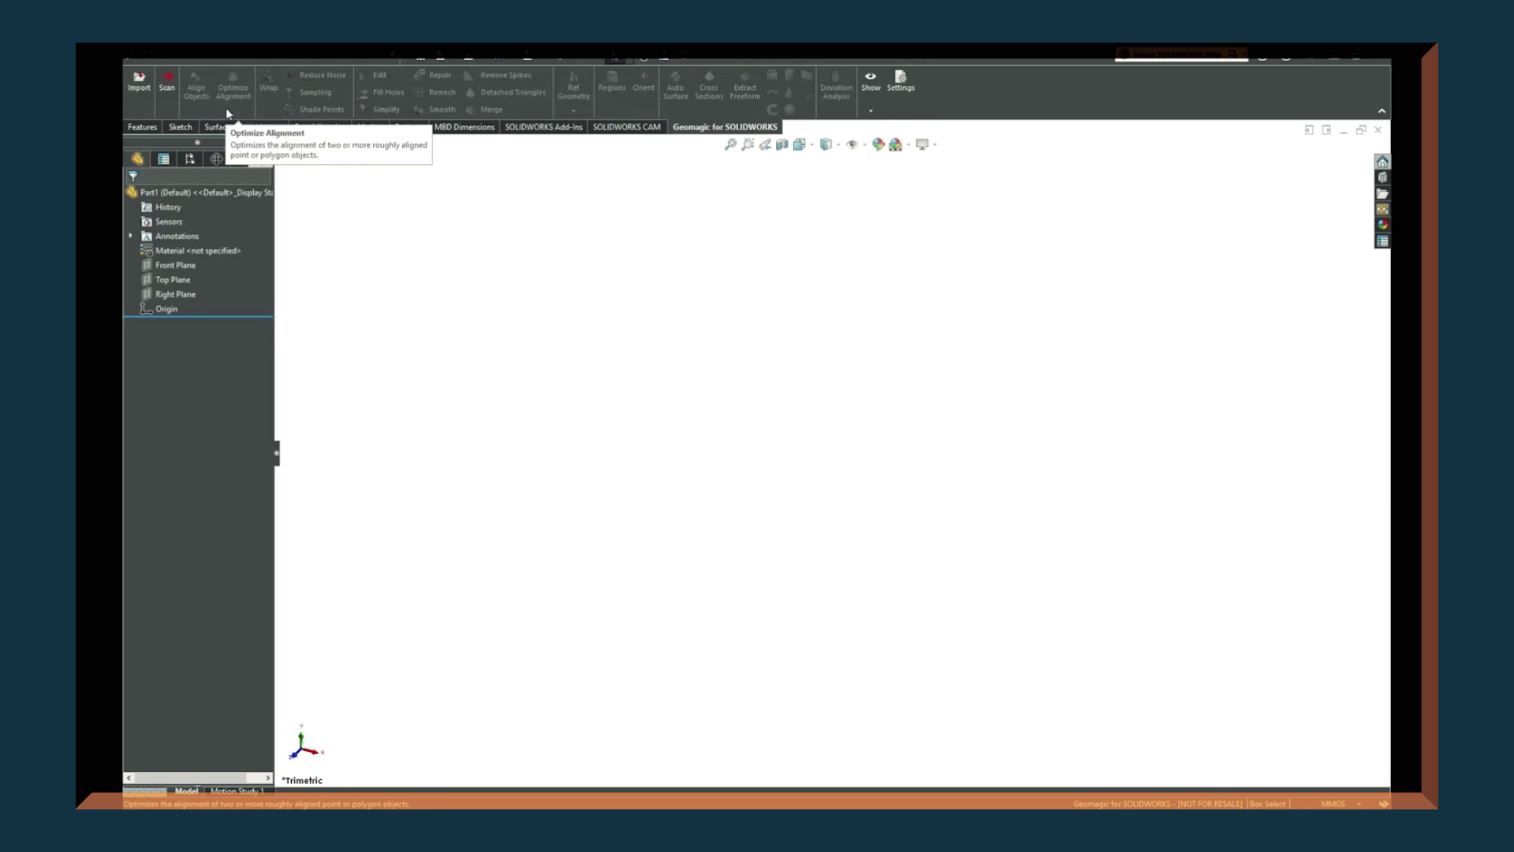
# Import the scan mesh Engine Merged.stl from the Takfab folder into the part, with millimeters as the units
pyautogui.click(139, 83)
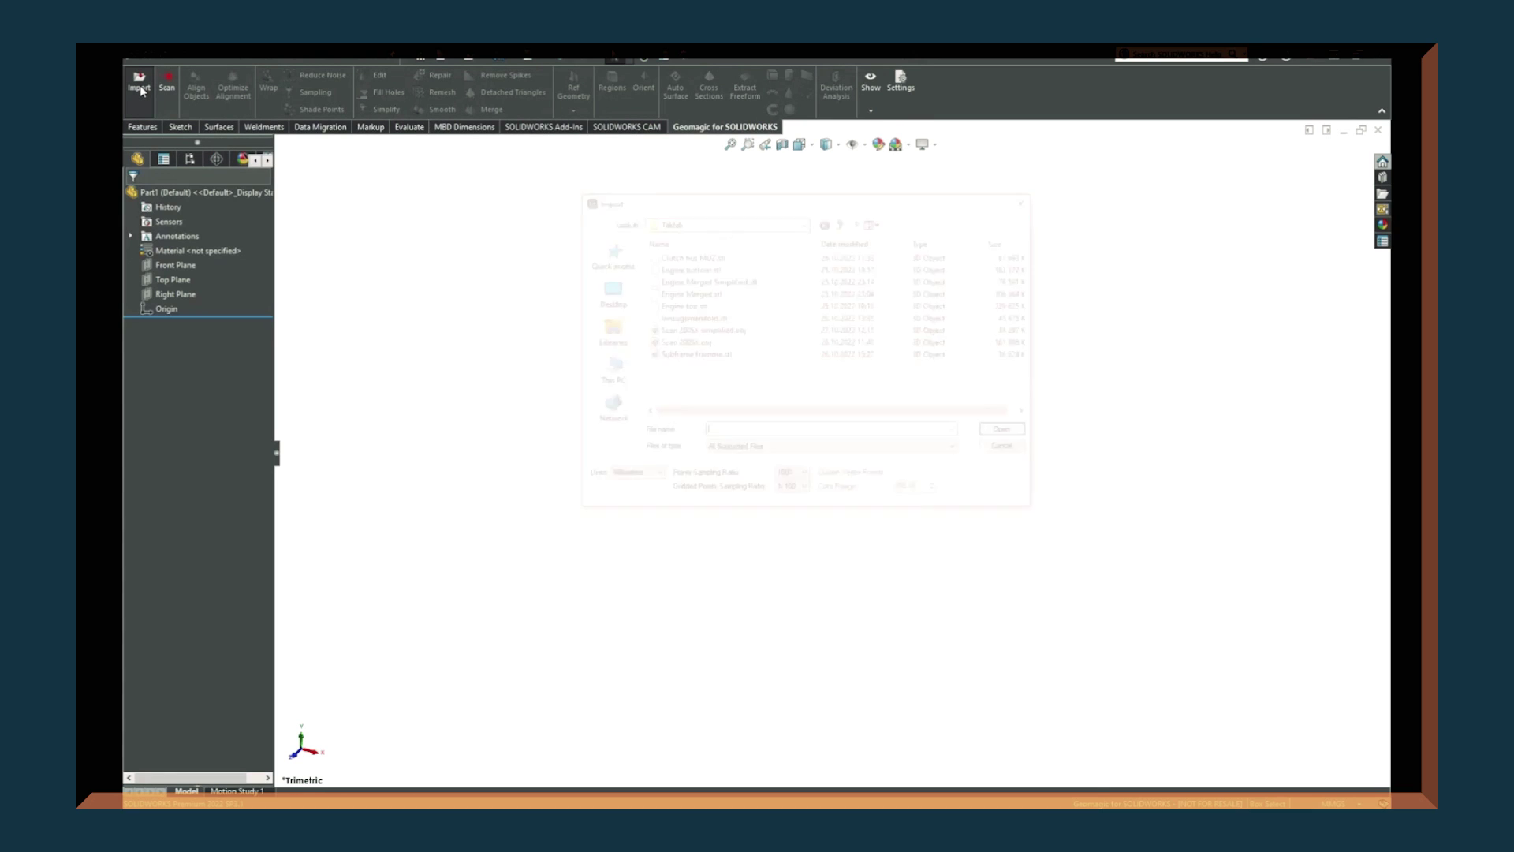
pyautogui.click(675, 293)
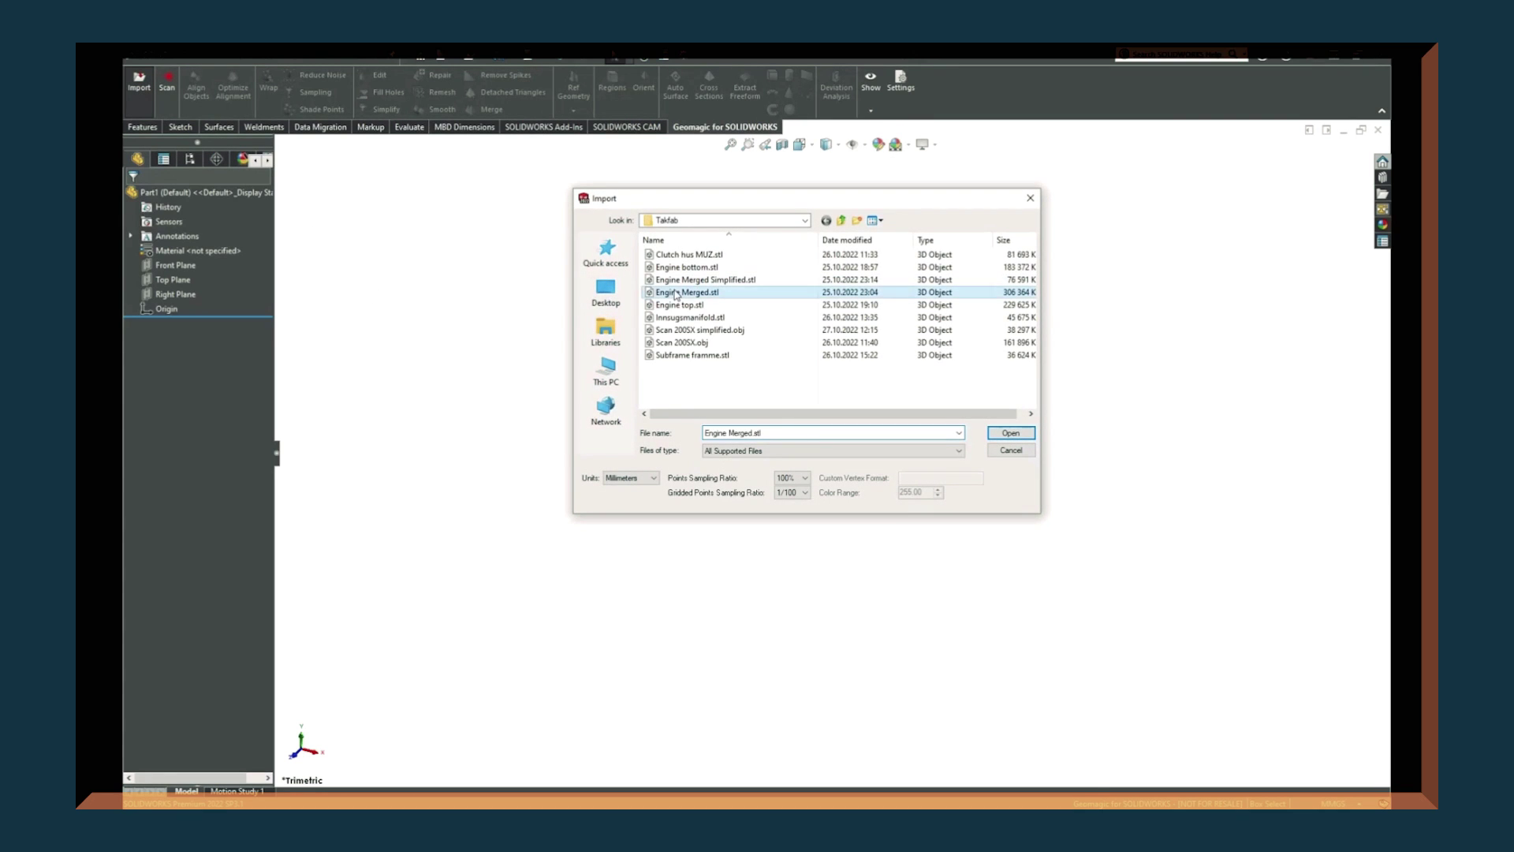
pyautogui.click(1011, 434)
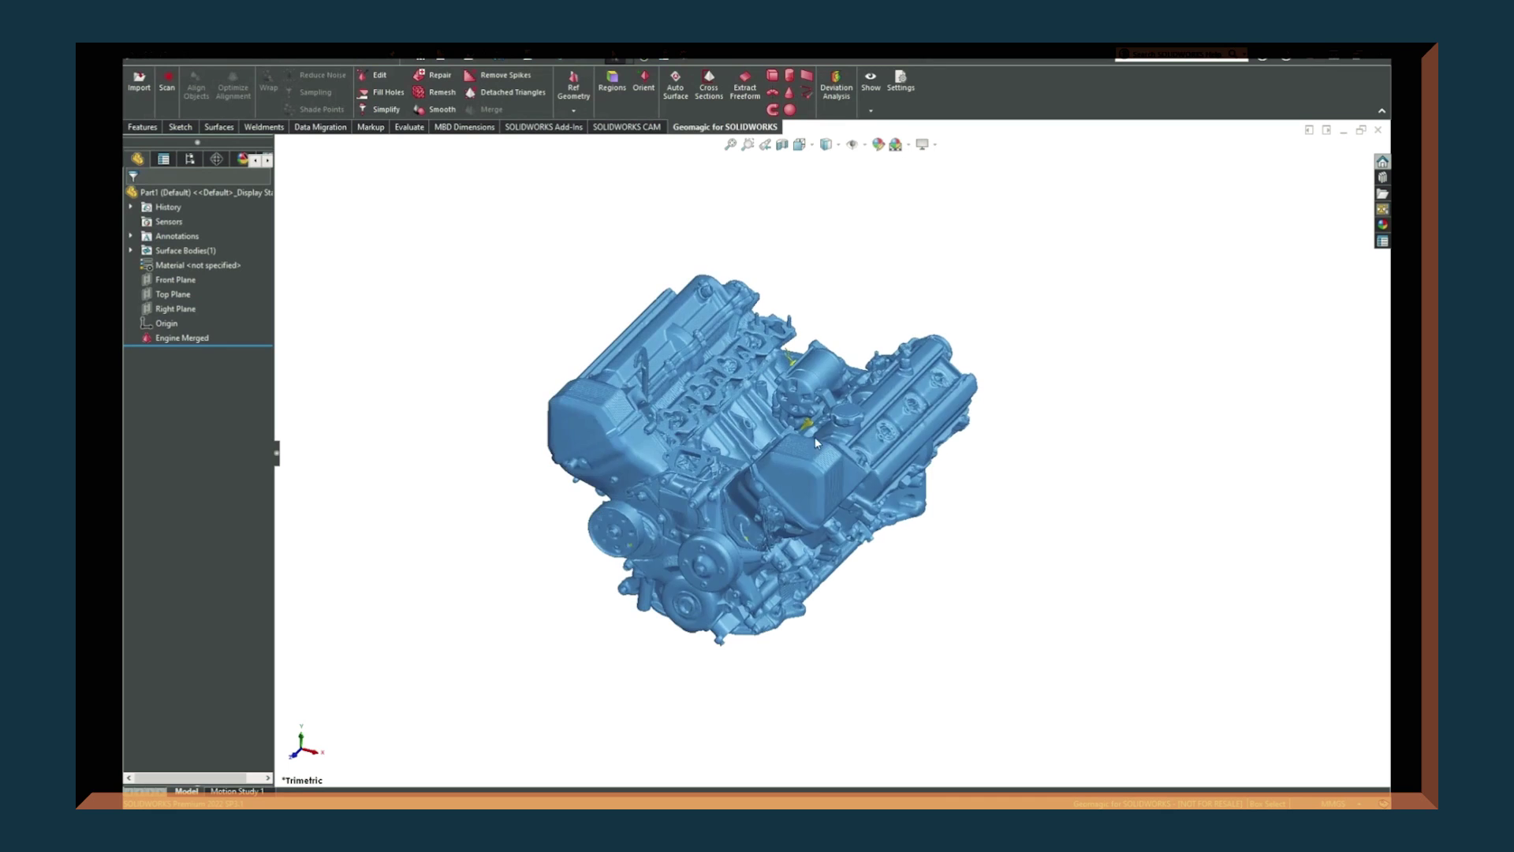
# Examine the imported engine mesh up close and as a whole from several angles
pyautogui.scroll(3, 813, 461)
pyautogui.scroll(-5, 813, 461)
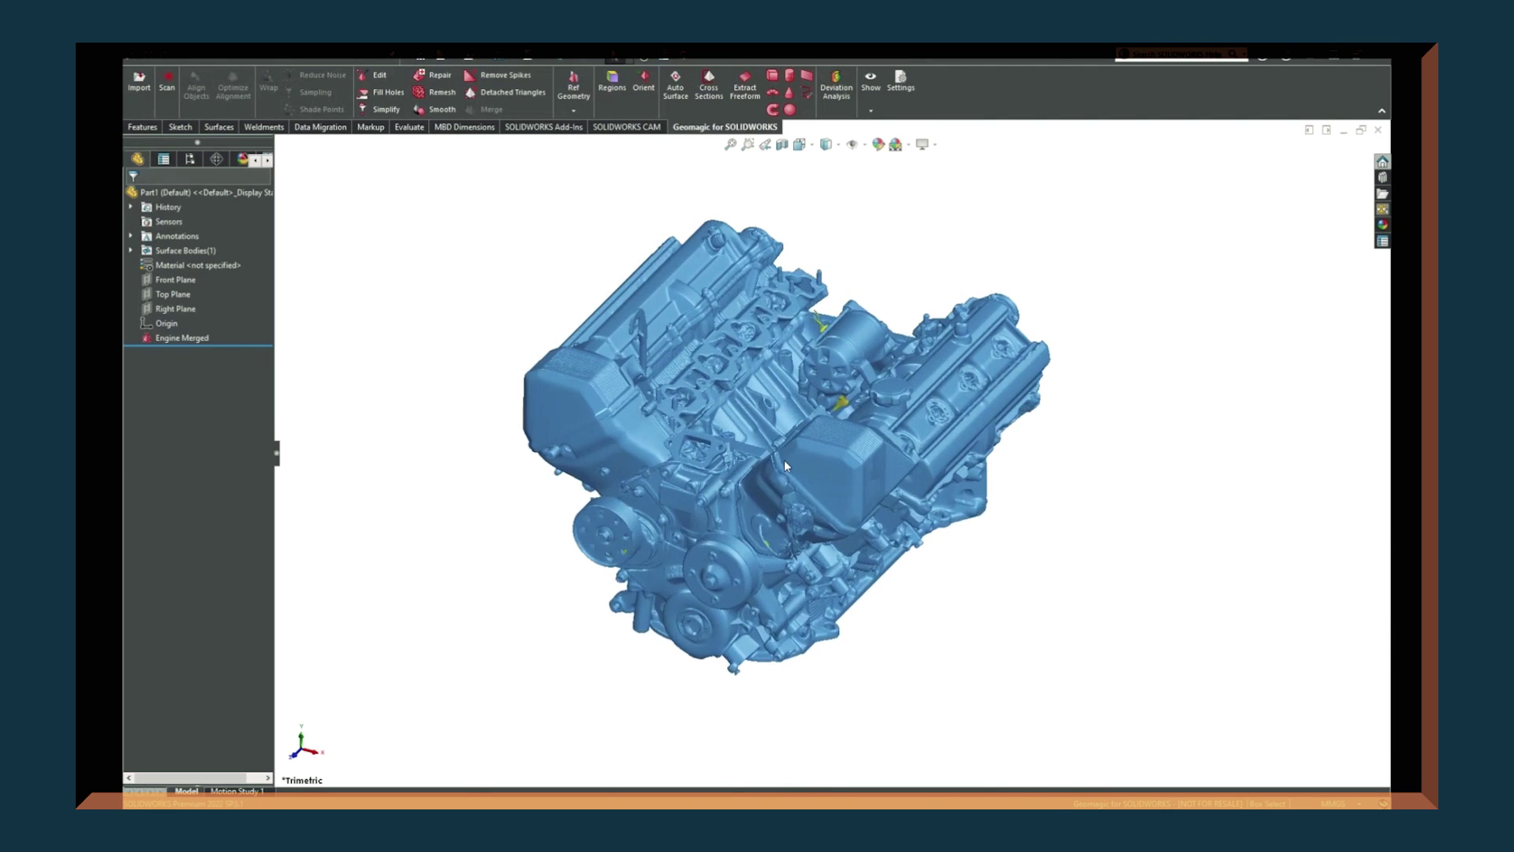
pyautogui.scroll(-4, 784, 461)
pyautogui.moveTo(915, 467); pyautogui.dragTo(877, 514, button='middle')
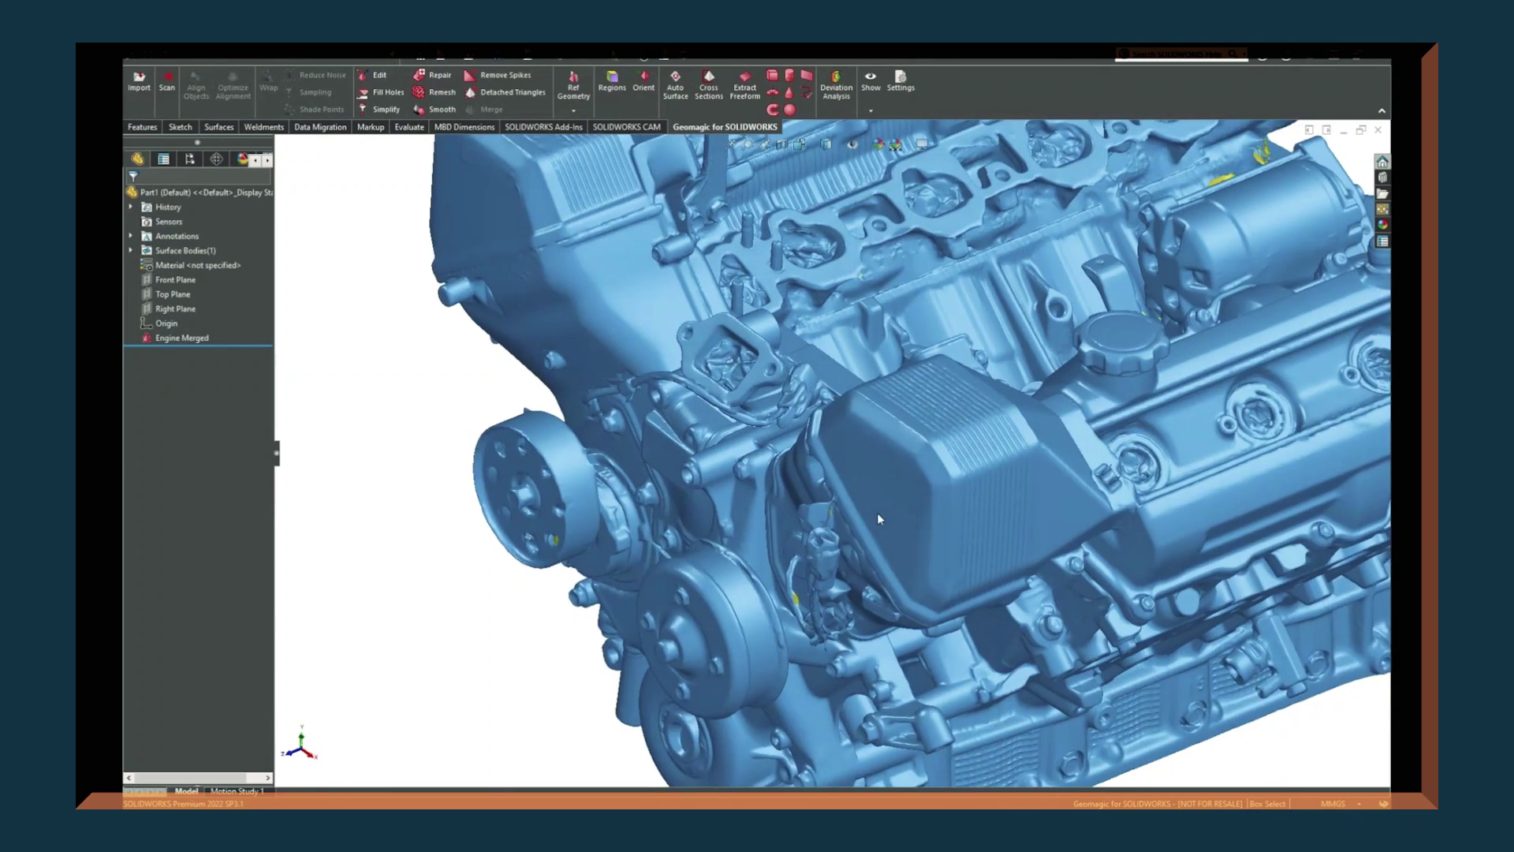
pyautogui.scroll(3, 878, 514)
pyautogui.moveTo(1352, 352); pyautogui.dragTo(1389, 481, button='middle')
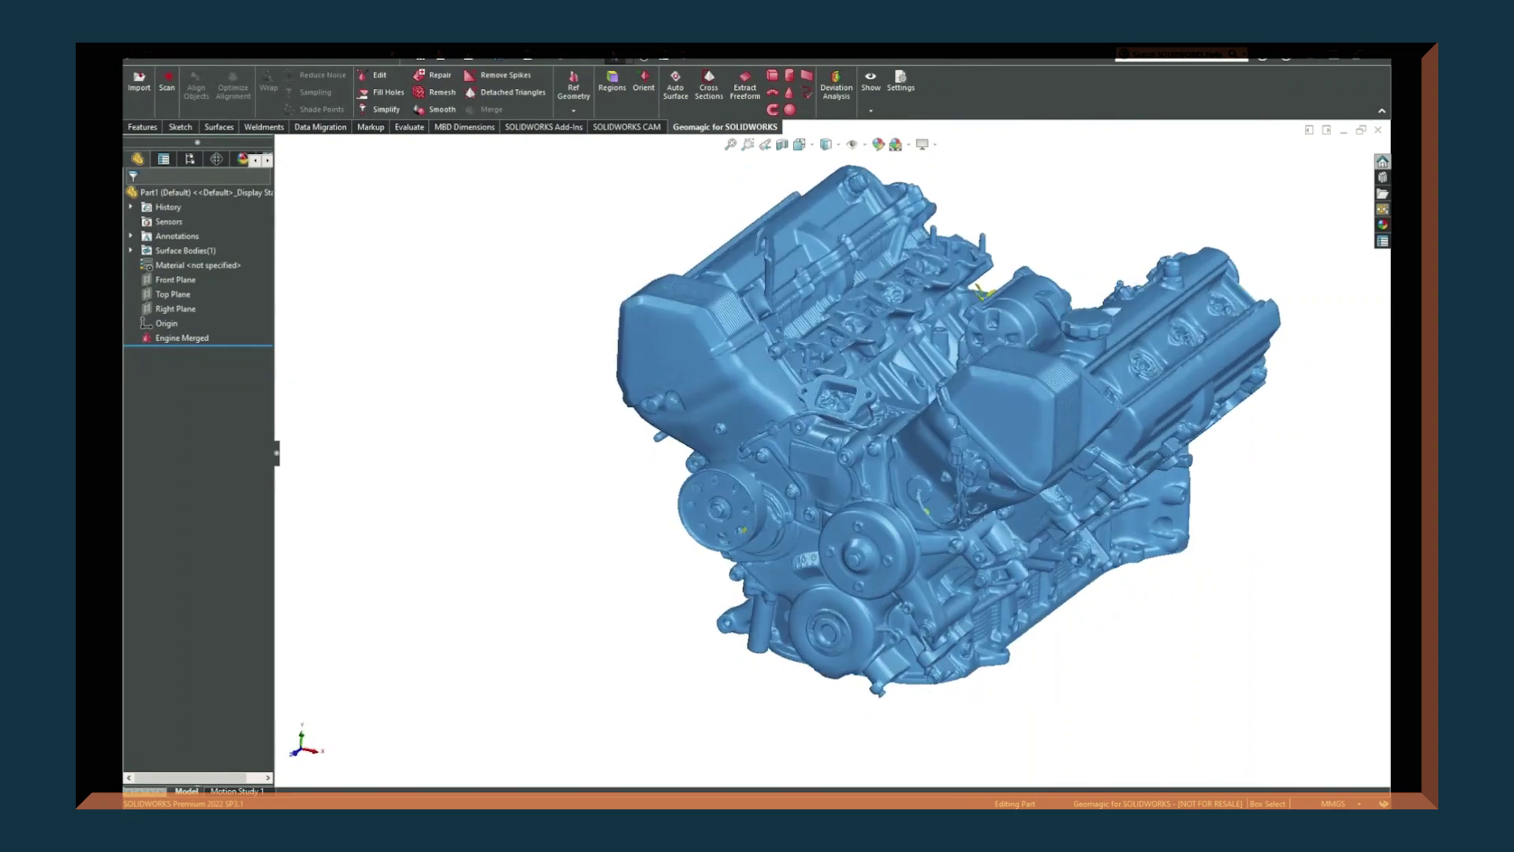
pyautogui.moveTo(1377, 658); pyautogui.dragTo(1239, 456, button='middle')
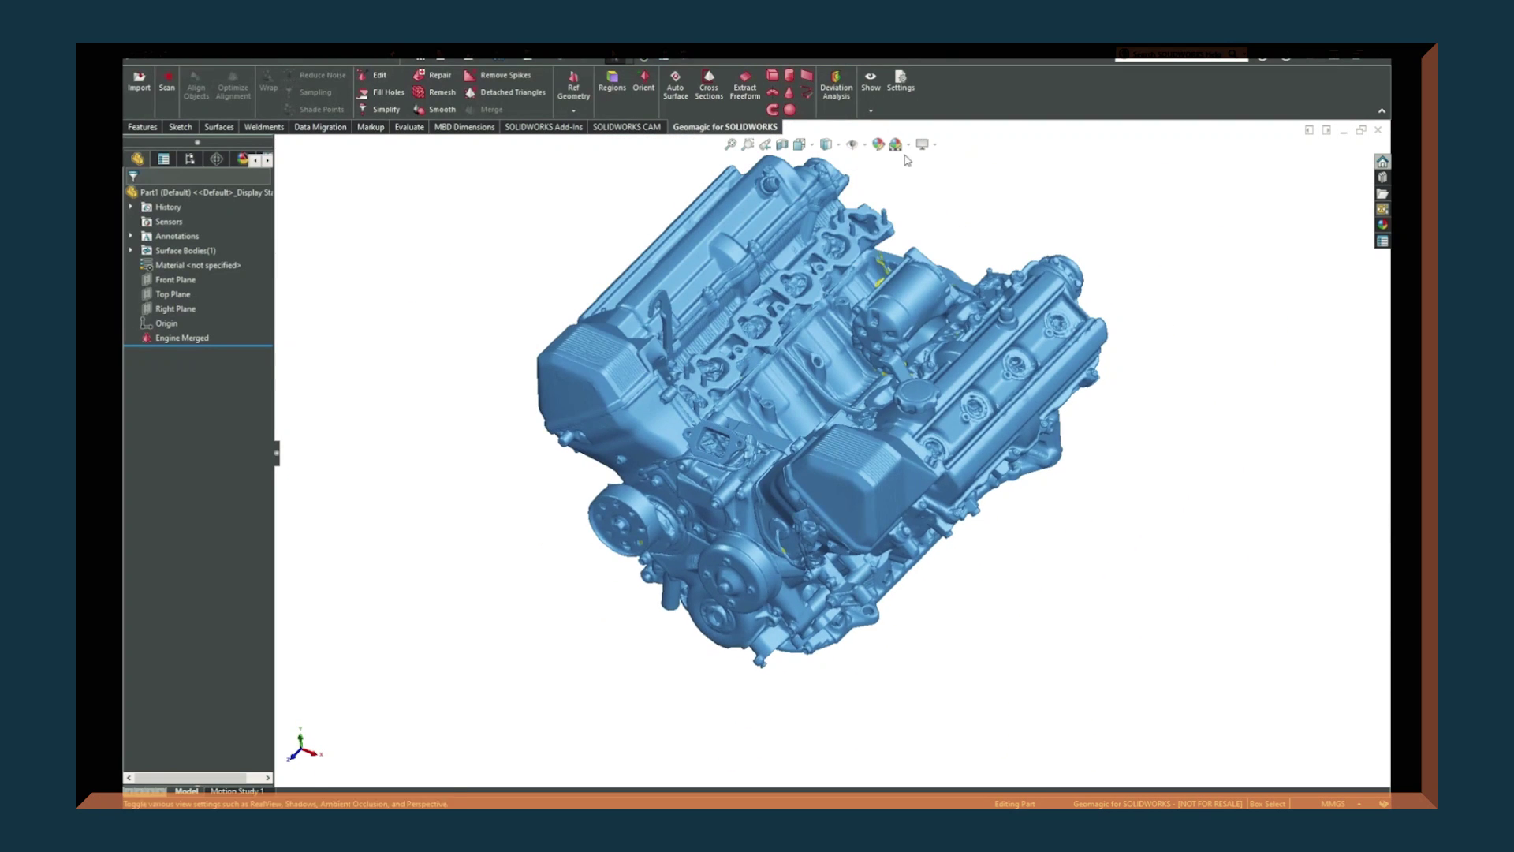
pyautogui.scroll(1, 902, 239)
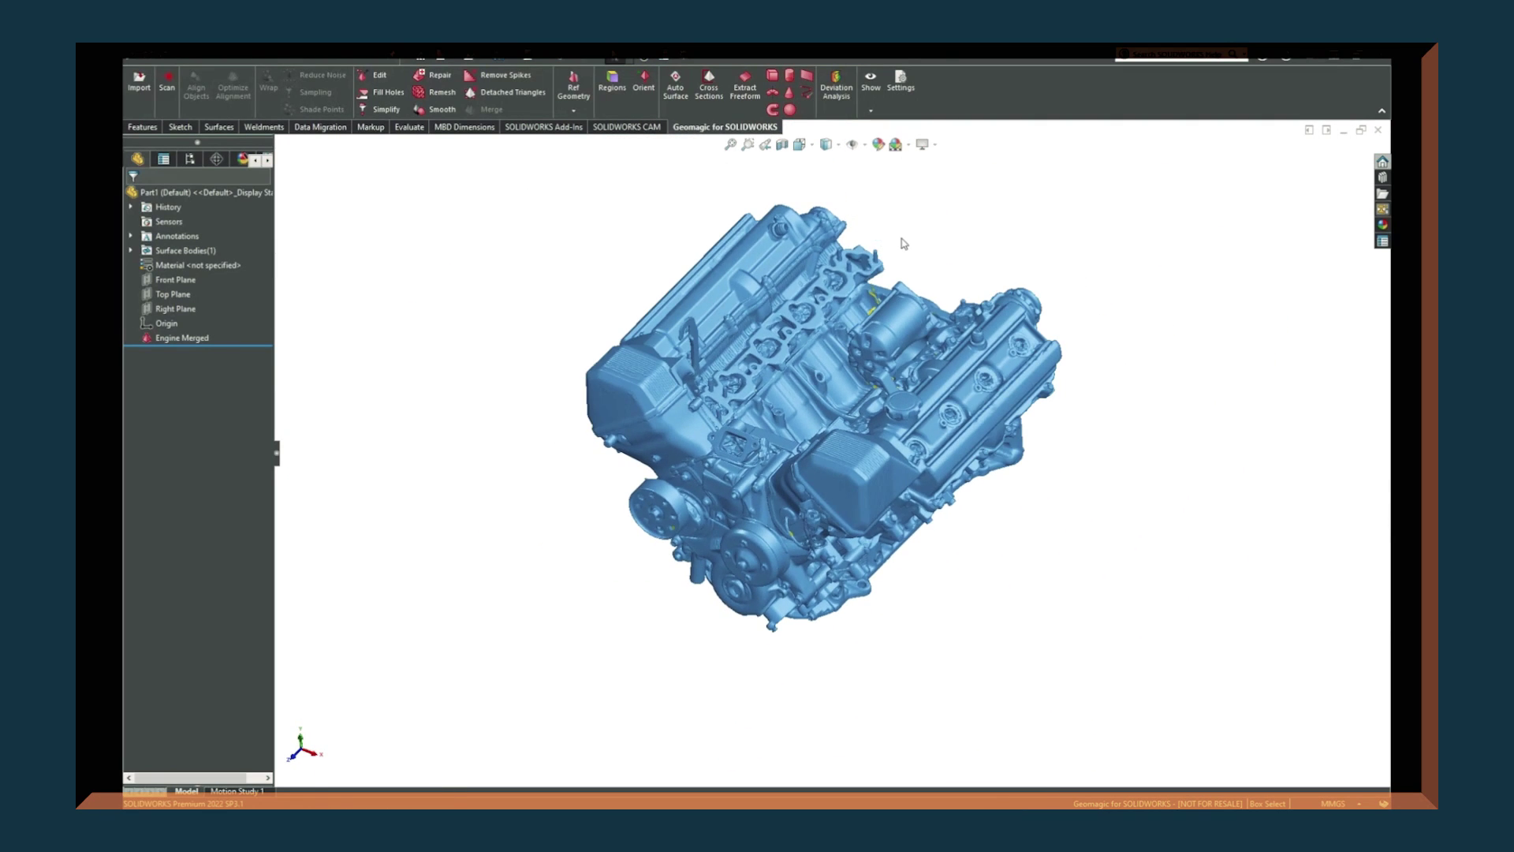
# Repair the Engine Merged mesh with all defect categories included, from intersections to spike vertices
pyautogui.click(433, 79)
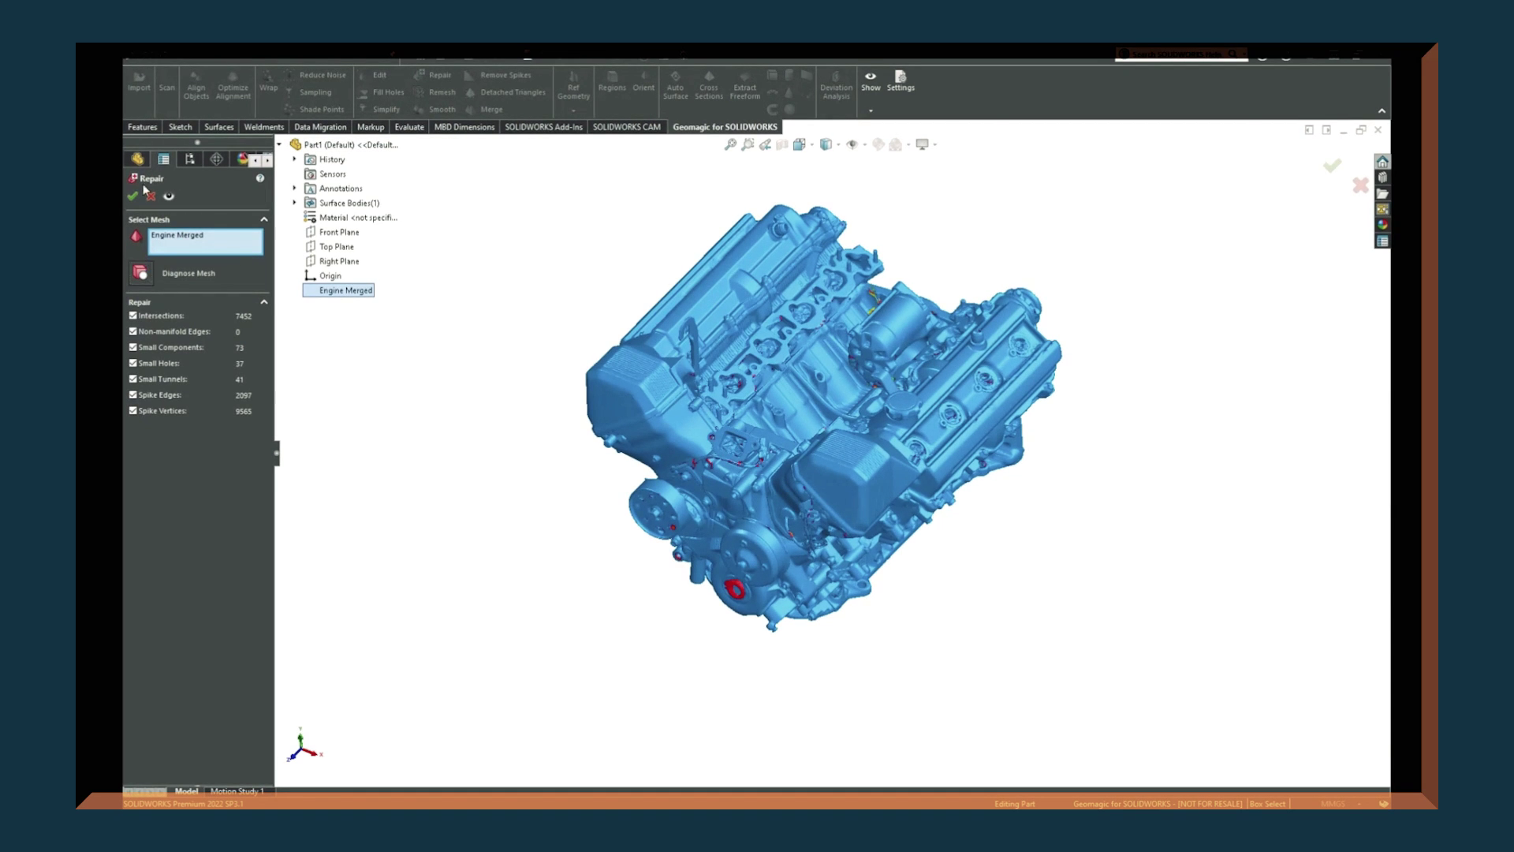
pyautogui.click(133, 198)
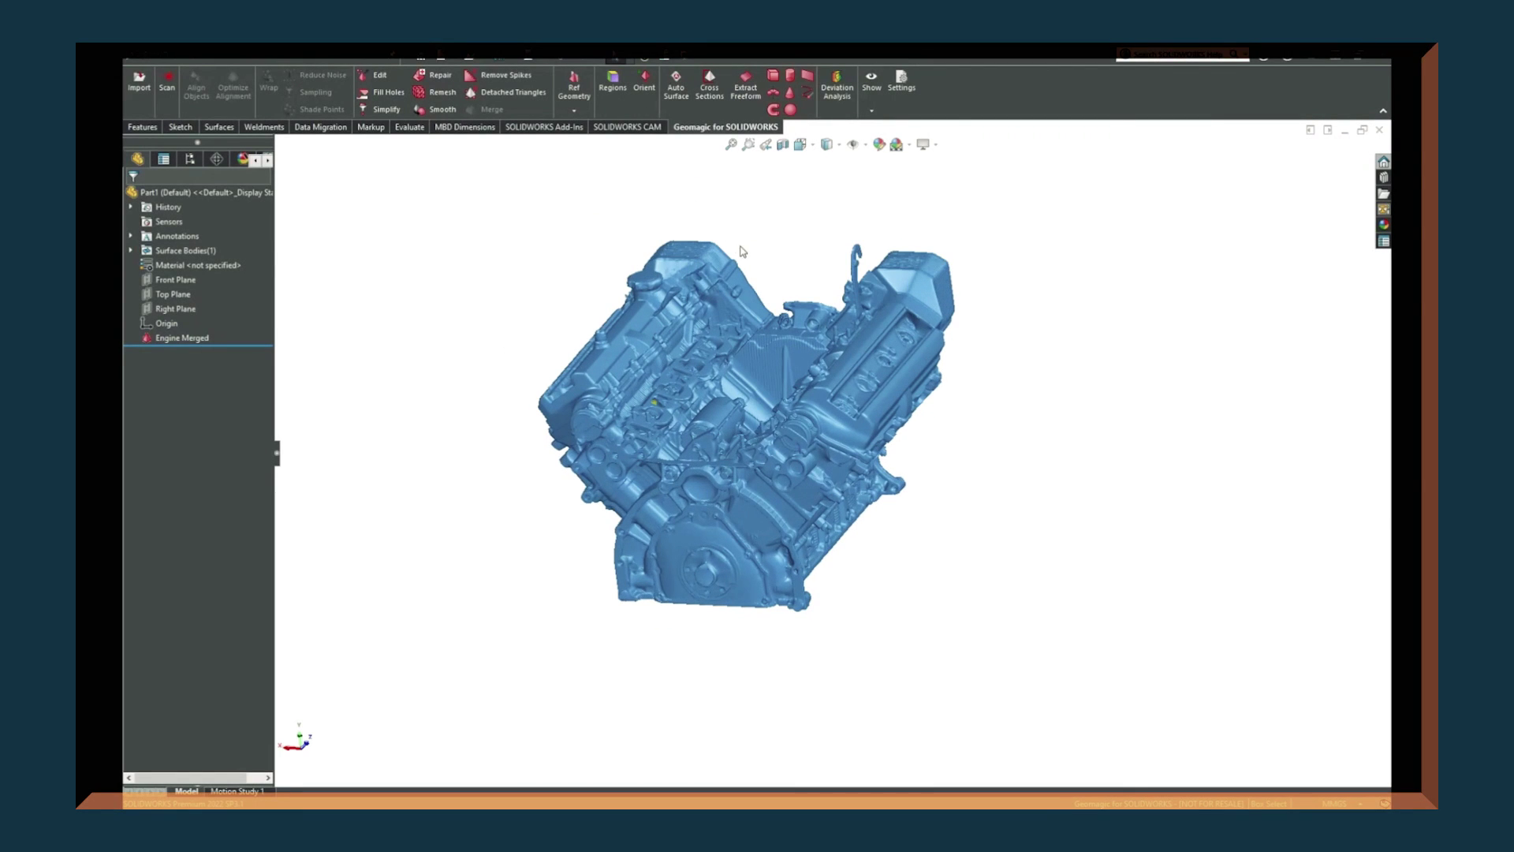
pyautogui.scroll(-2, 773, 276)
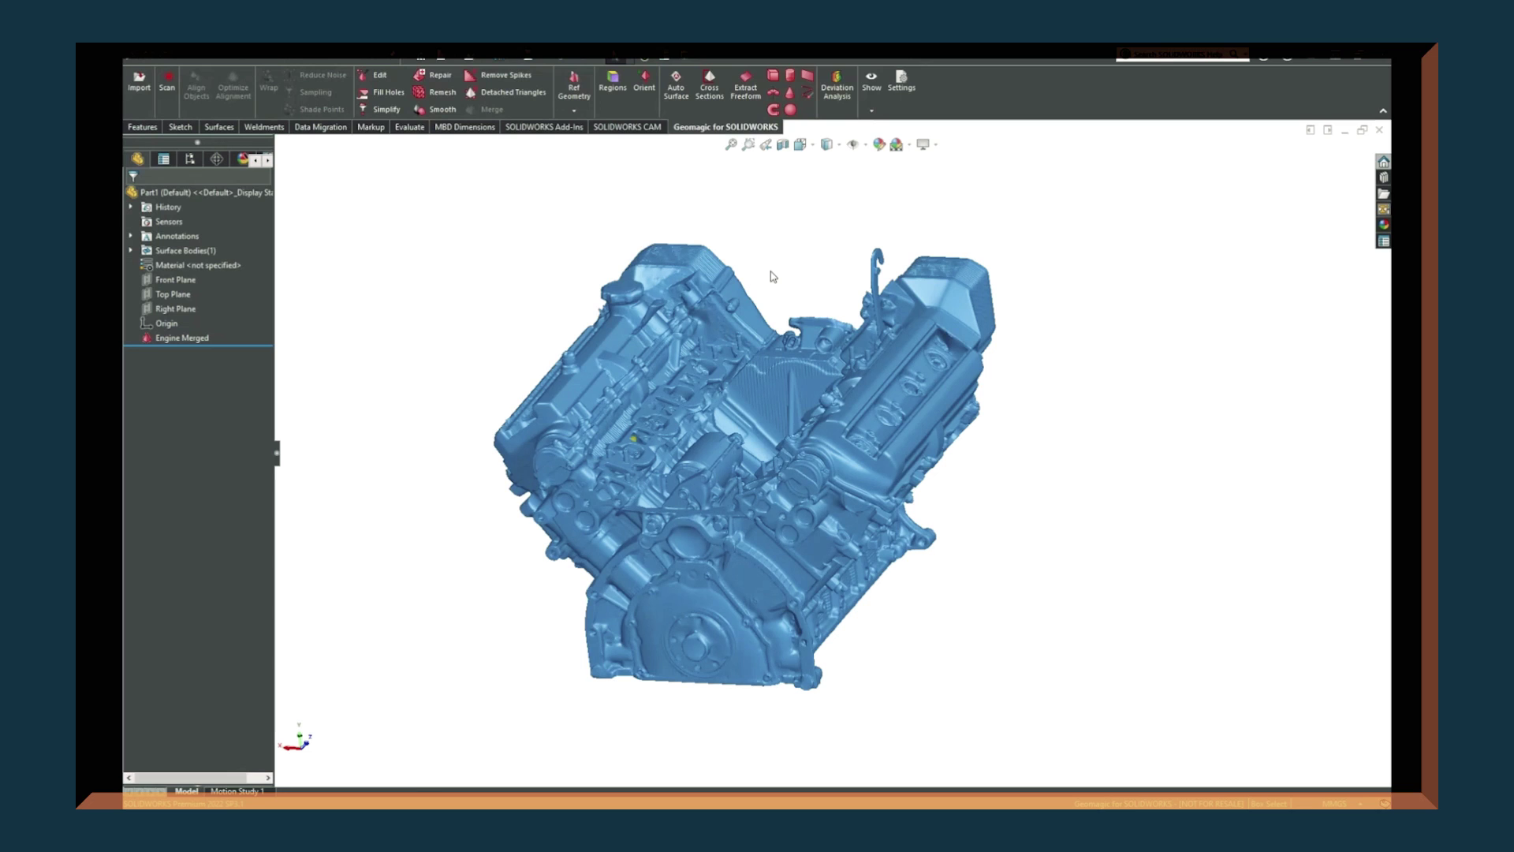
# Remesh the Engine Merged mesh with a custom edge length and sharp edges preserved, and save the part as Engine Merged
pyautogui.click(443, 92)
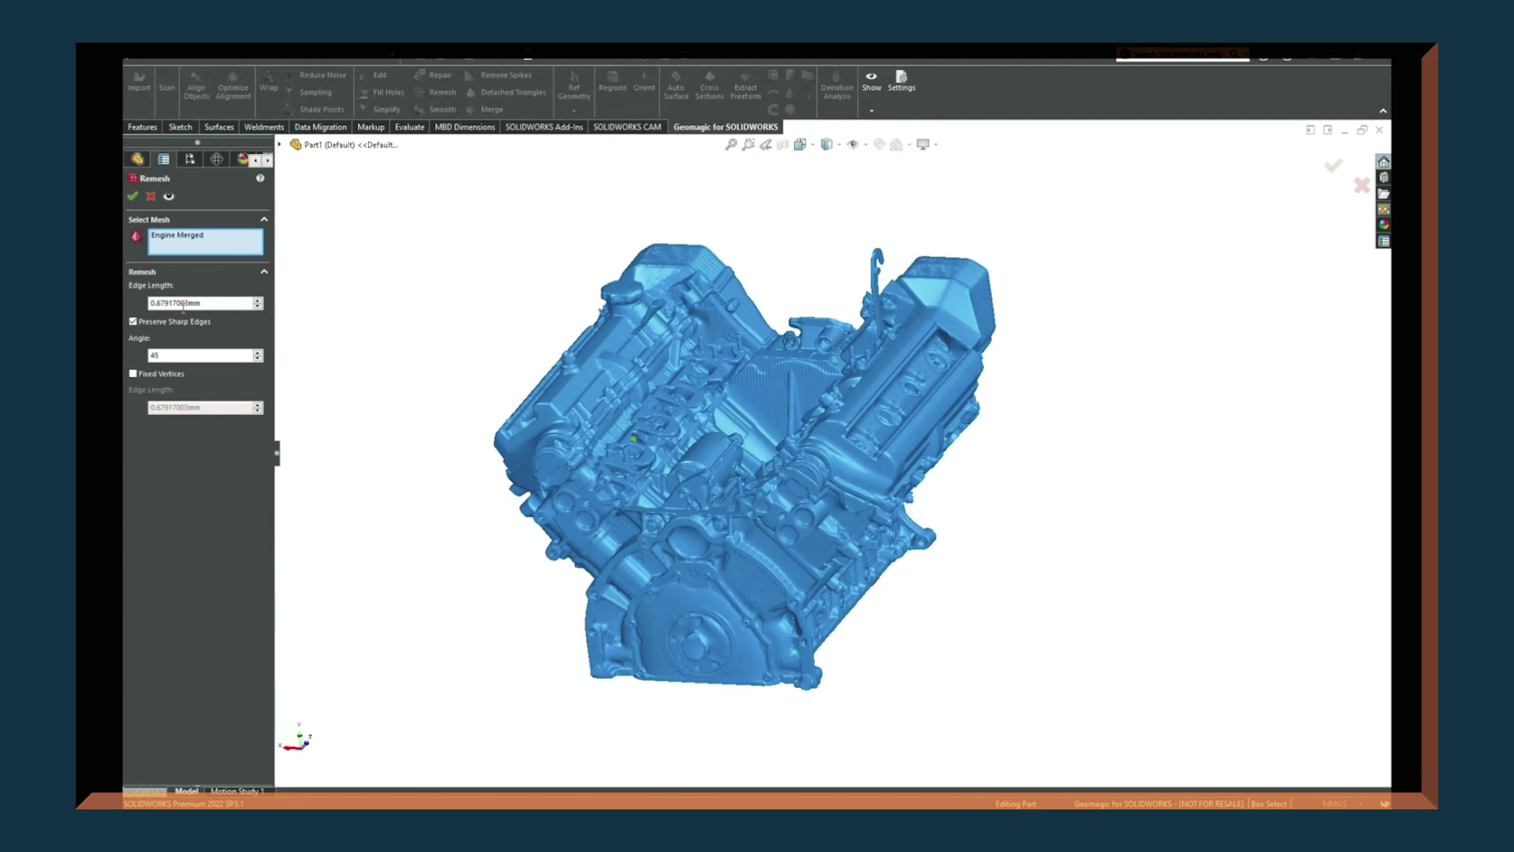
pyautogui.moveTo(206, 302); pyautogui.dragTo(171, 299)
pyautogui.press('Num_Lock')
pyautogui.write('5')
pyautogui.press('Return')
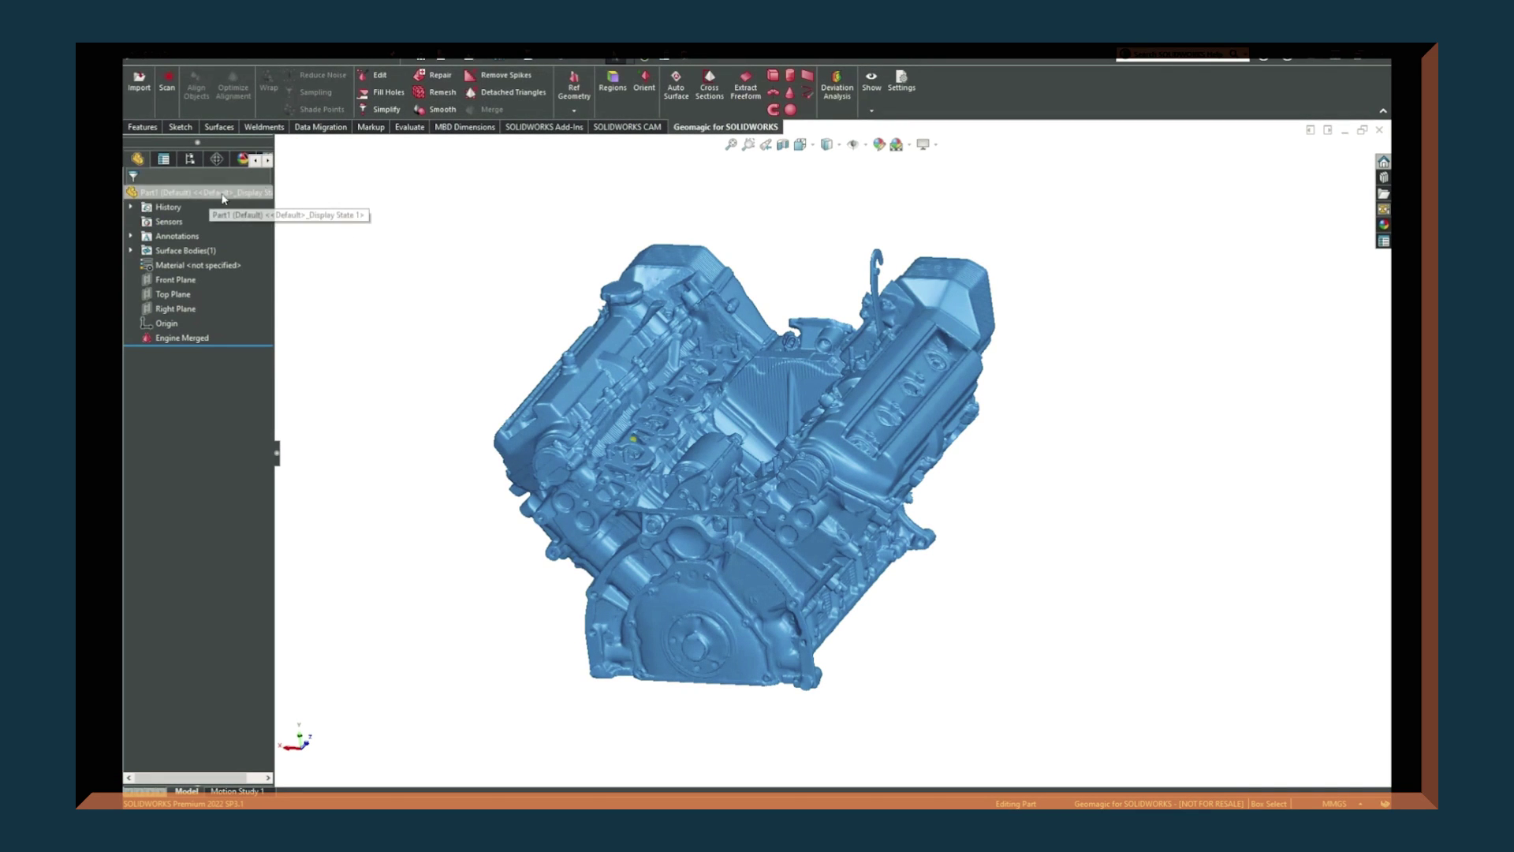
pyautogui.click(499, 63)
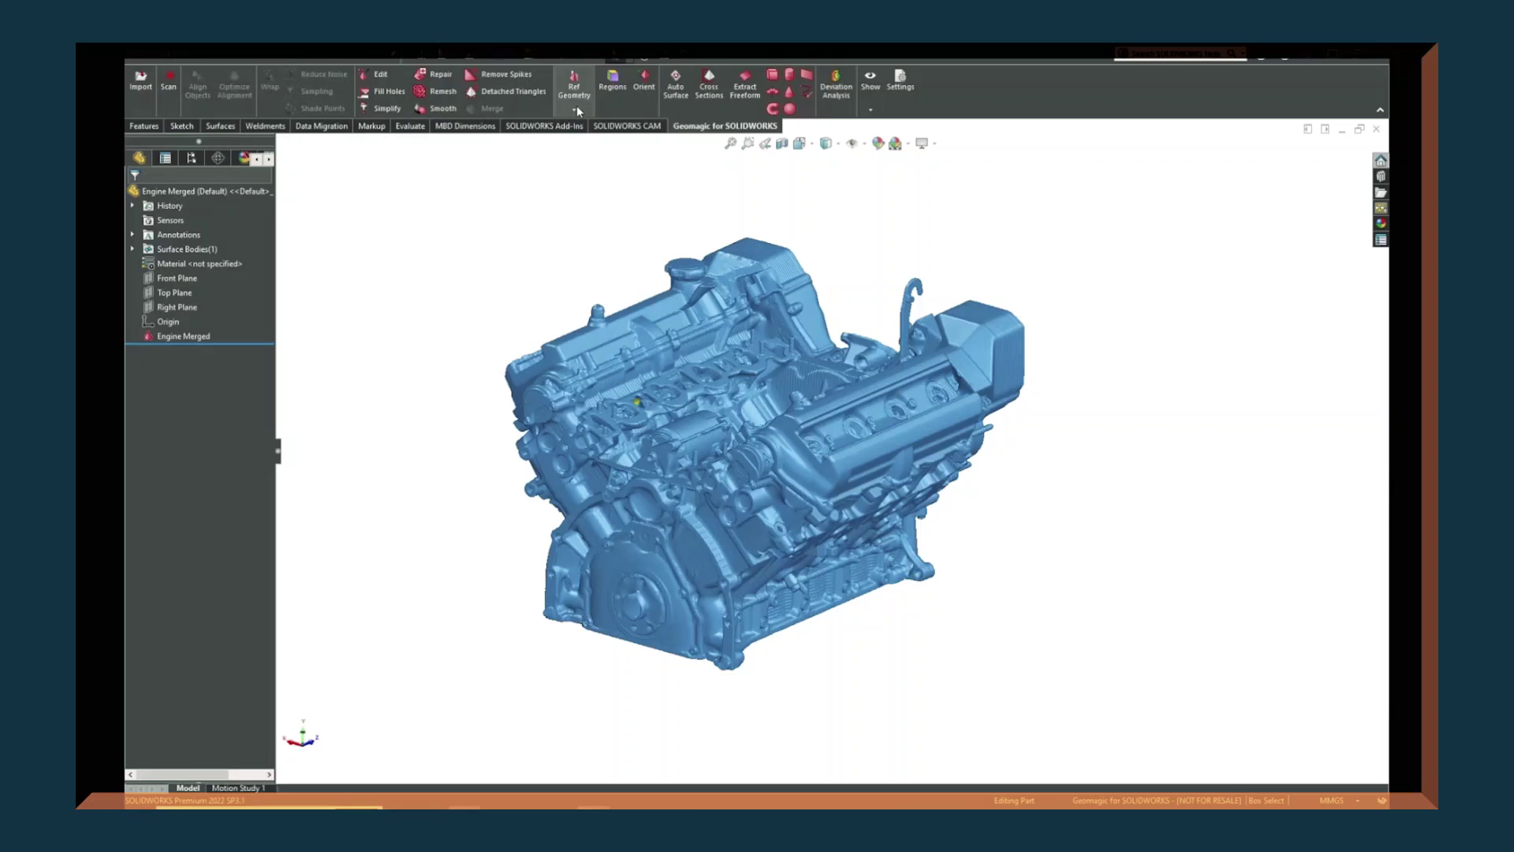
# Fit an extracted reference plane to the flat intake port flange of the first cylinder bank, without snapping to world
pyautogui.click(574, 108)
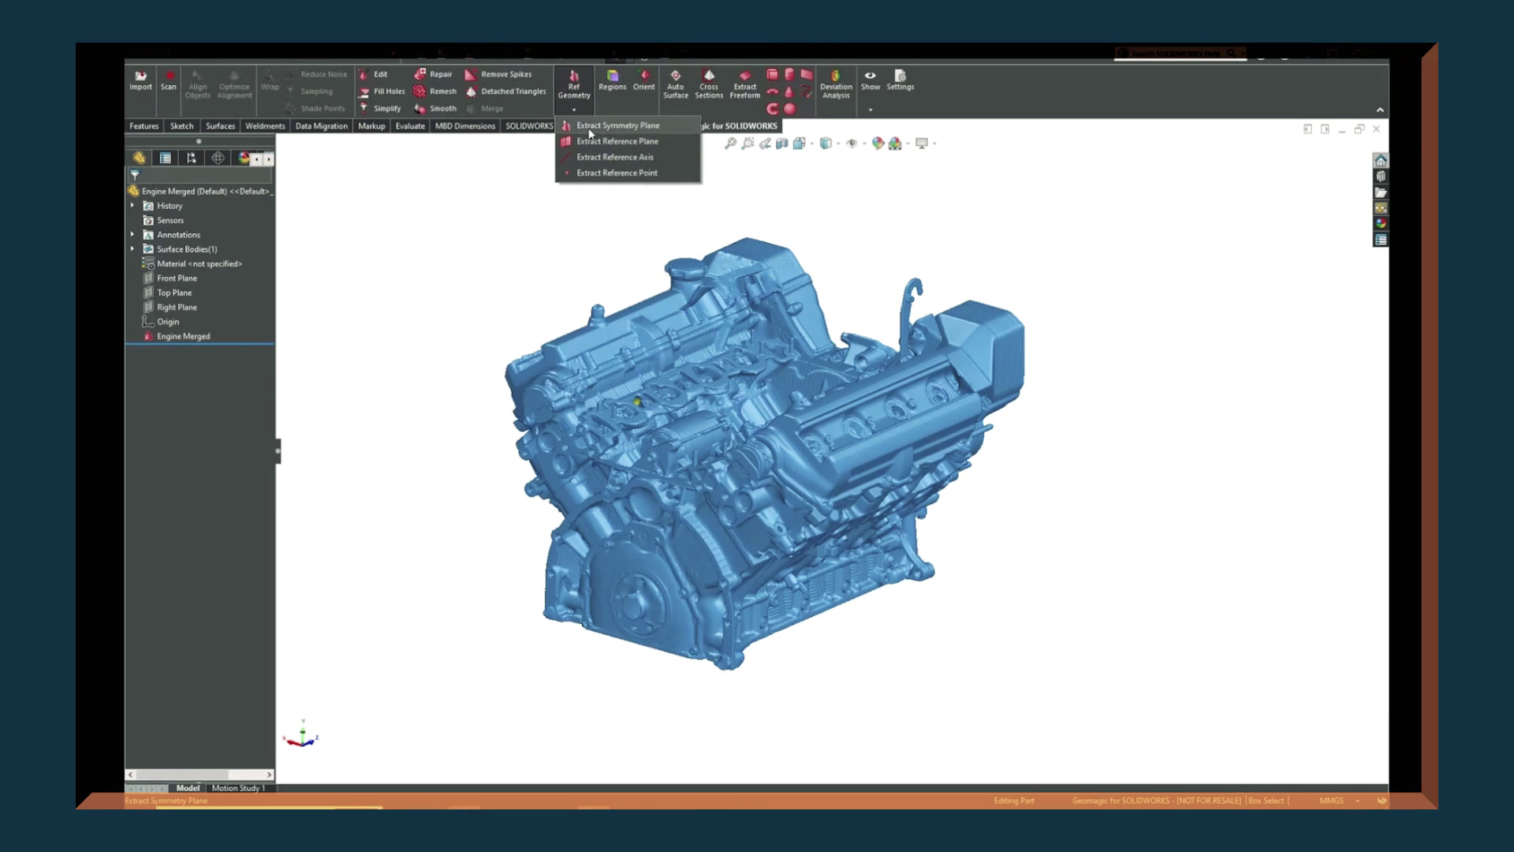
pyautogui.click(594, 142)
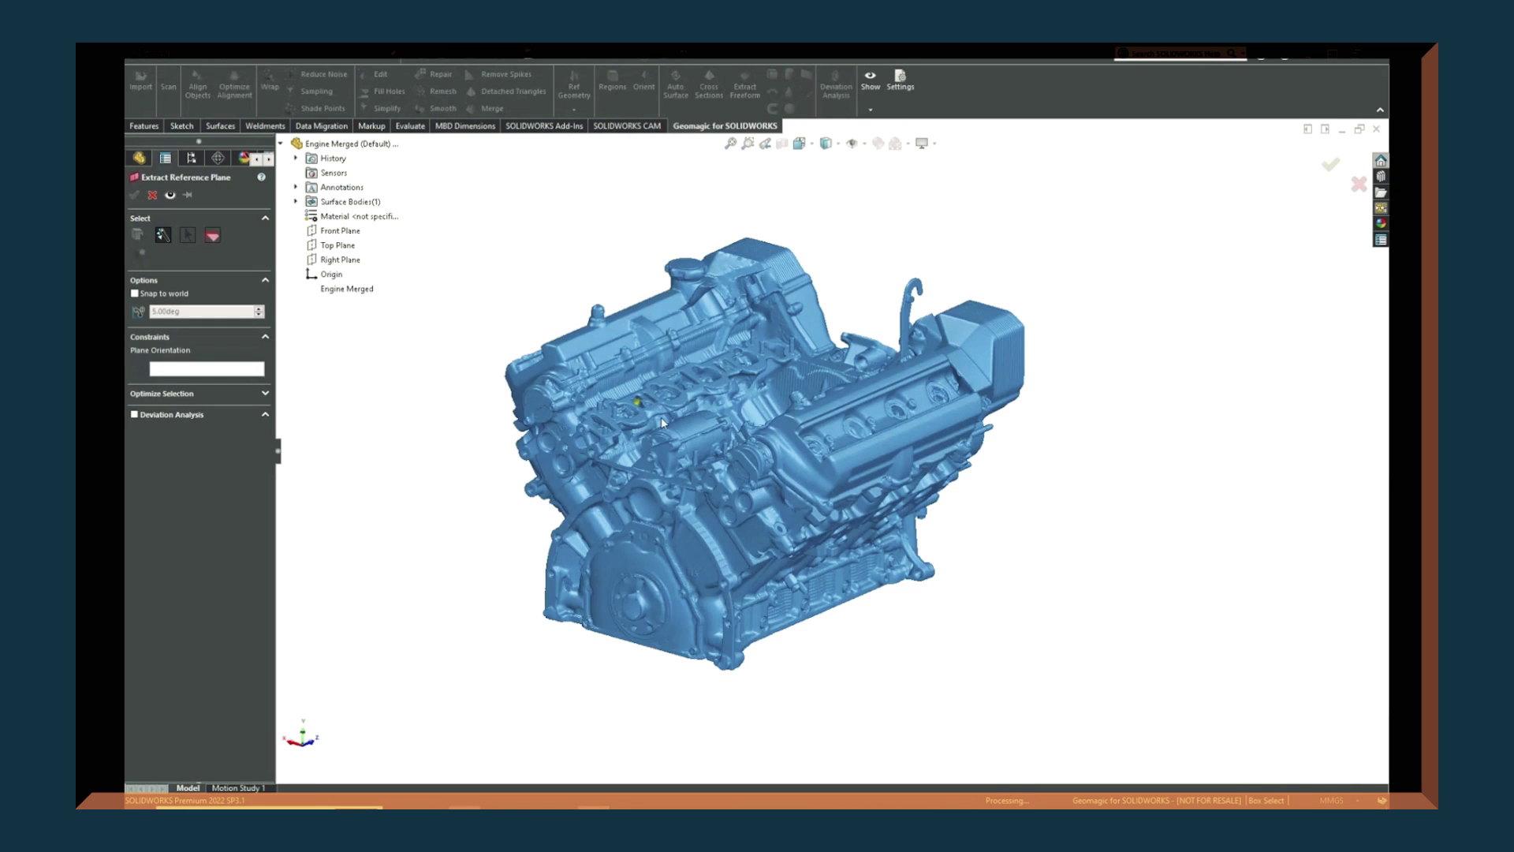
pyautogui.moveTo(662, 420); pyautogui.dragTo(678, 482, button='middle')
pyautogui.scroll(2, 957, 524)
pyautogui.scroll(-6, 732, 447)
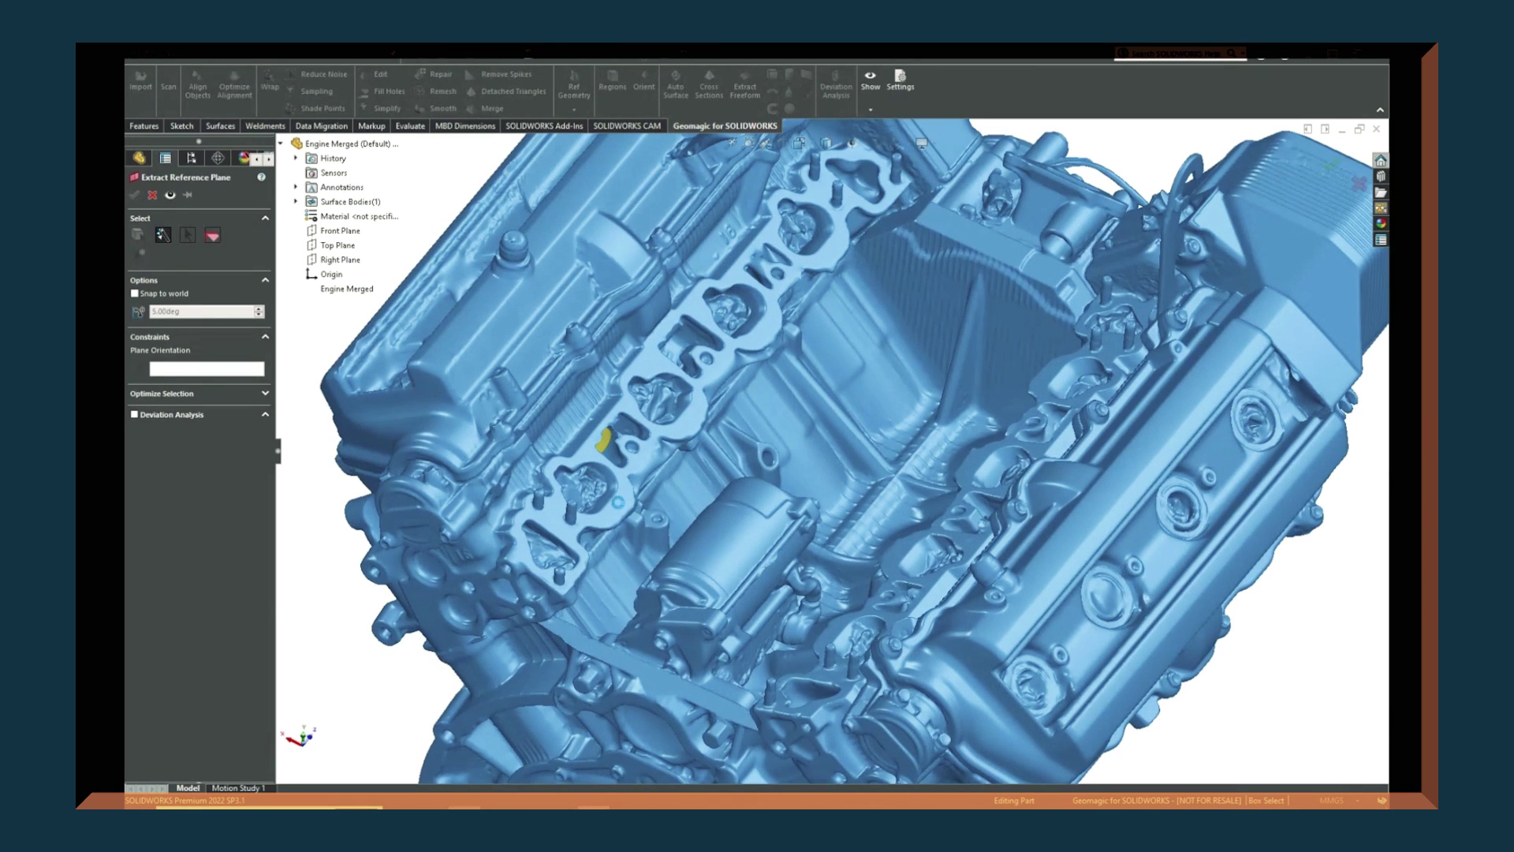
pyautogui.click(619, 502)
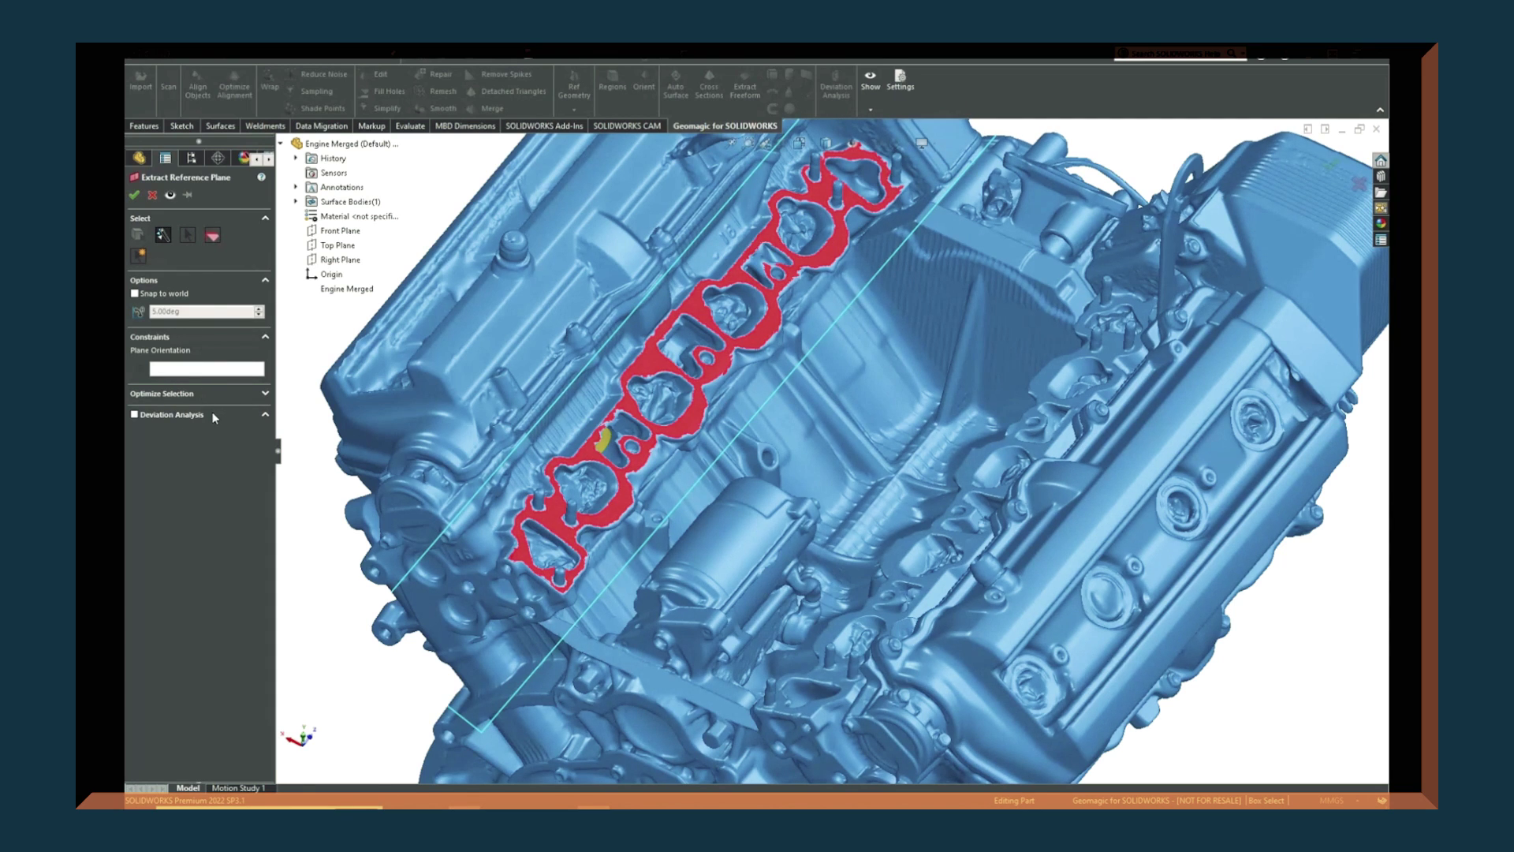
# Check the intake flange plane's fit with Deviation Analysis and accept the reference plane
pyautogui.click(134, 414)
pyautogui.click(264, 415)
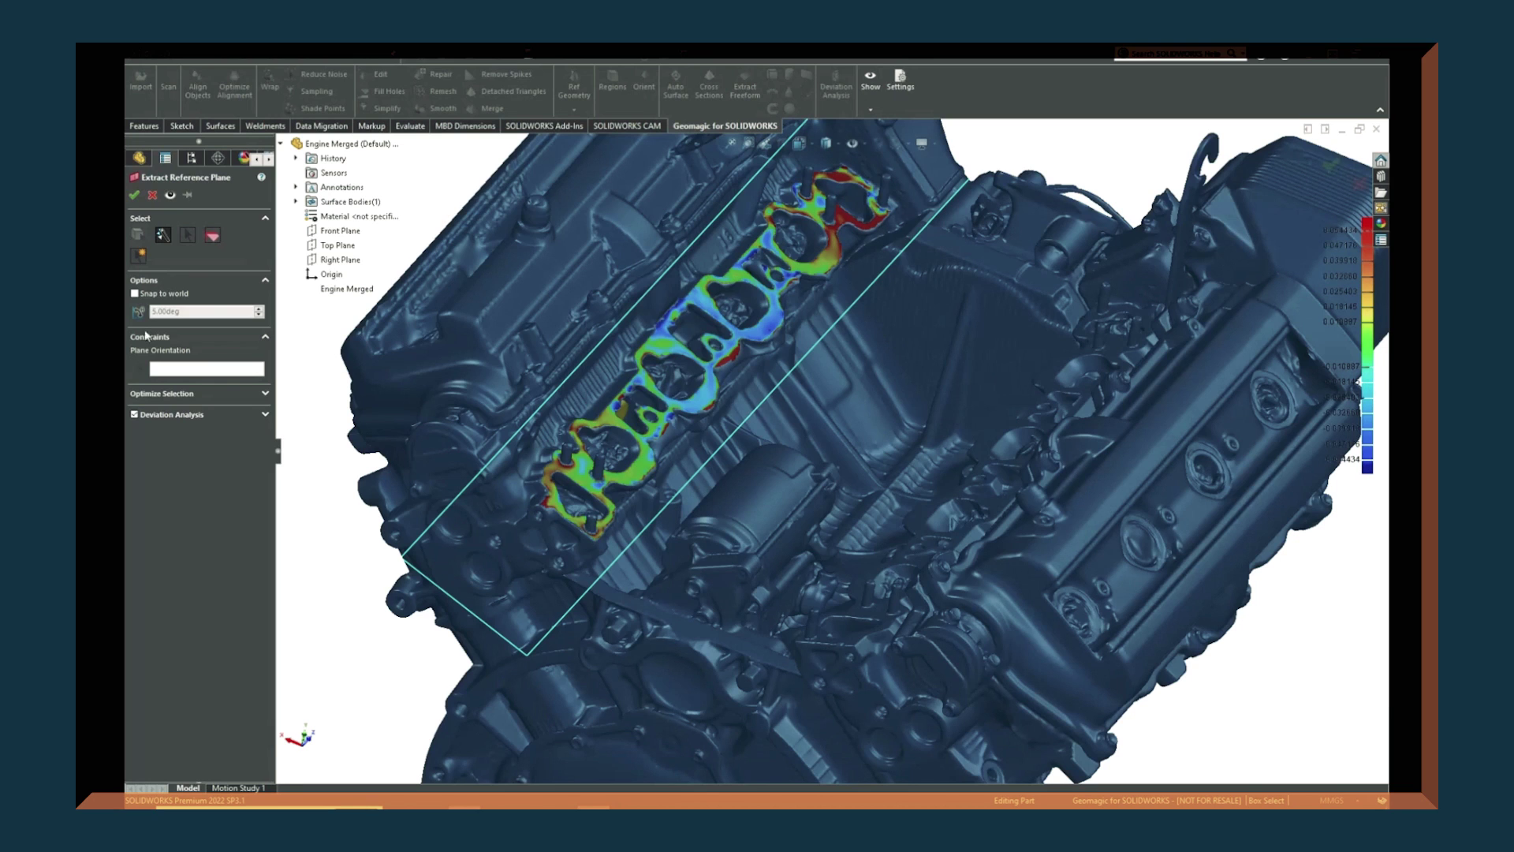
pyautogui.click(135, 196)
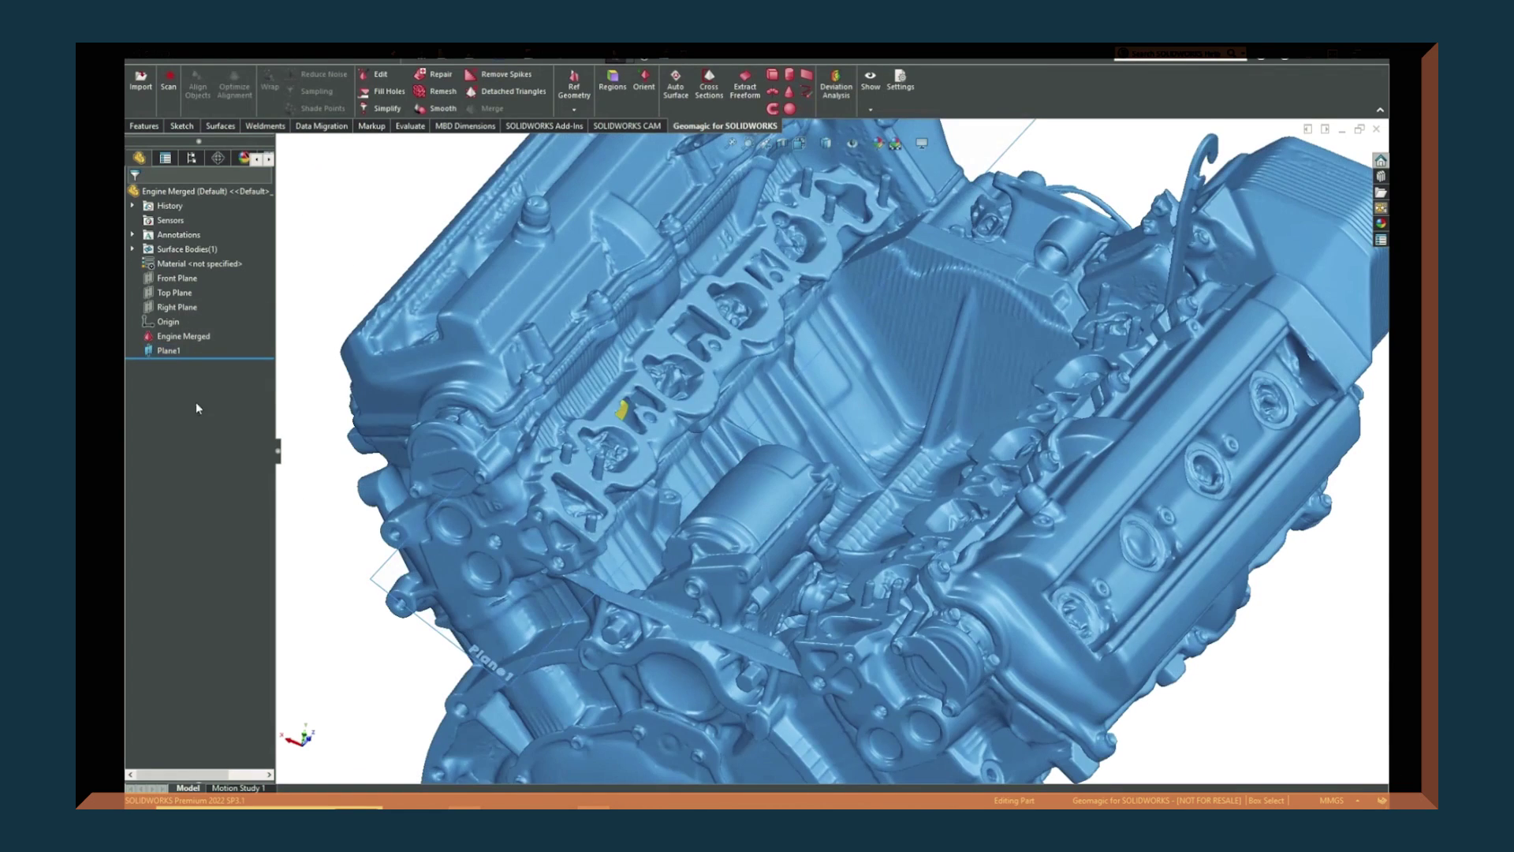
# Extract a second reference plane from the intake port flange of the opposite cylinder bank
pyautogui.click(169, 351)
pyautogui.scroll(5, 1292, 640)
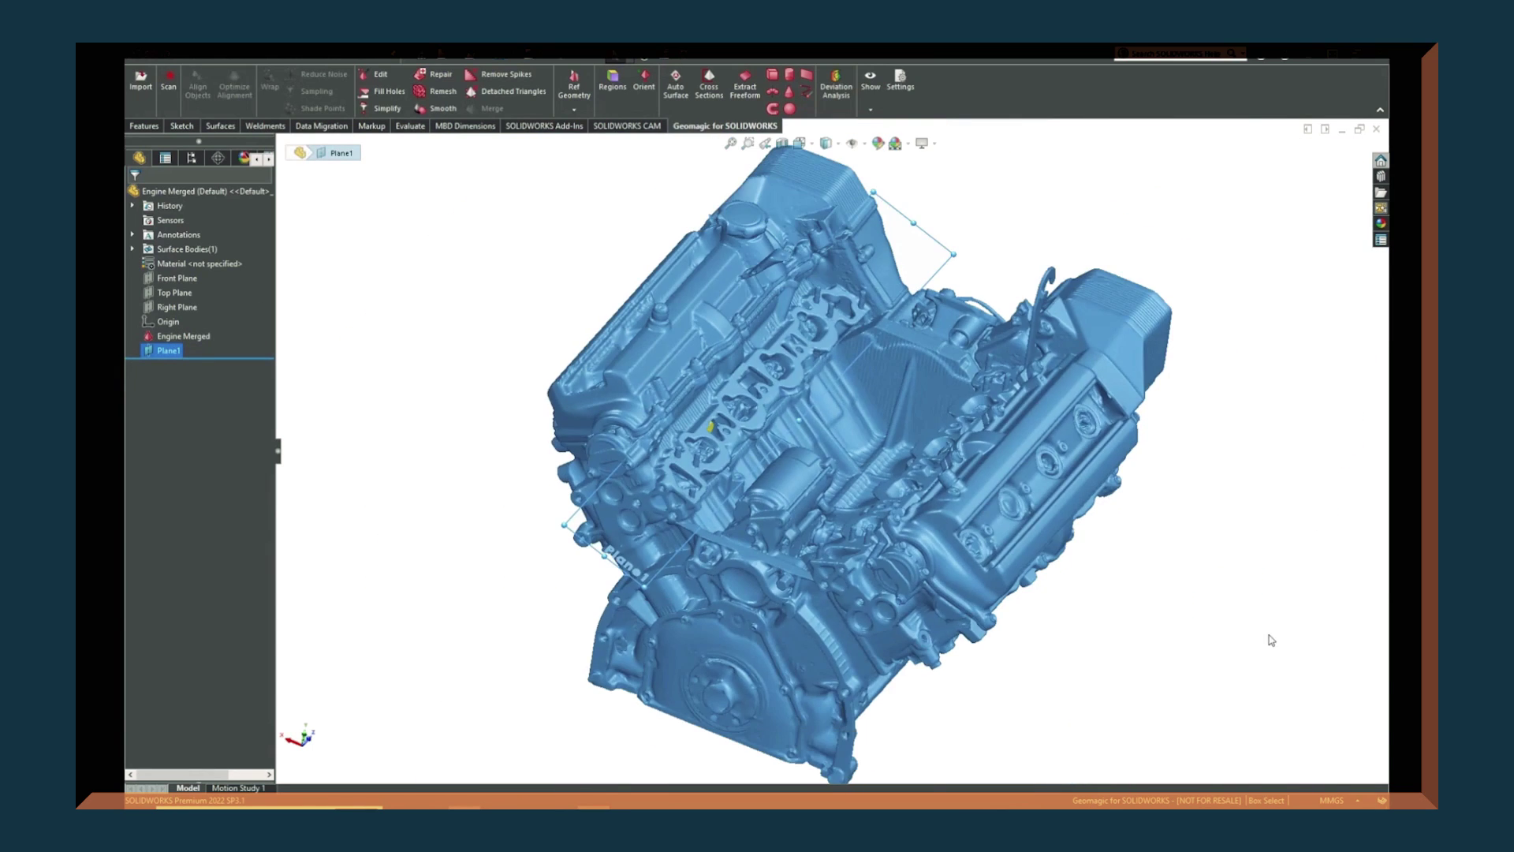
pyautogui.moveTo(1270, 631)
pyautogui.mouseDown(button='middle')
pyautogui.moveTo(1279, 505)
pyautogui.moveTo(1324, 576)
pyautogui.moveTo(1260, 622)
pyautogui.mouseUp(button='middle')
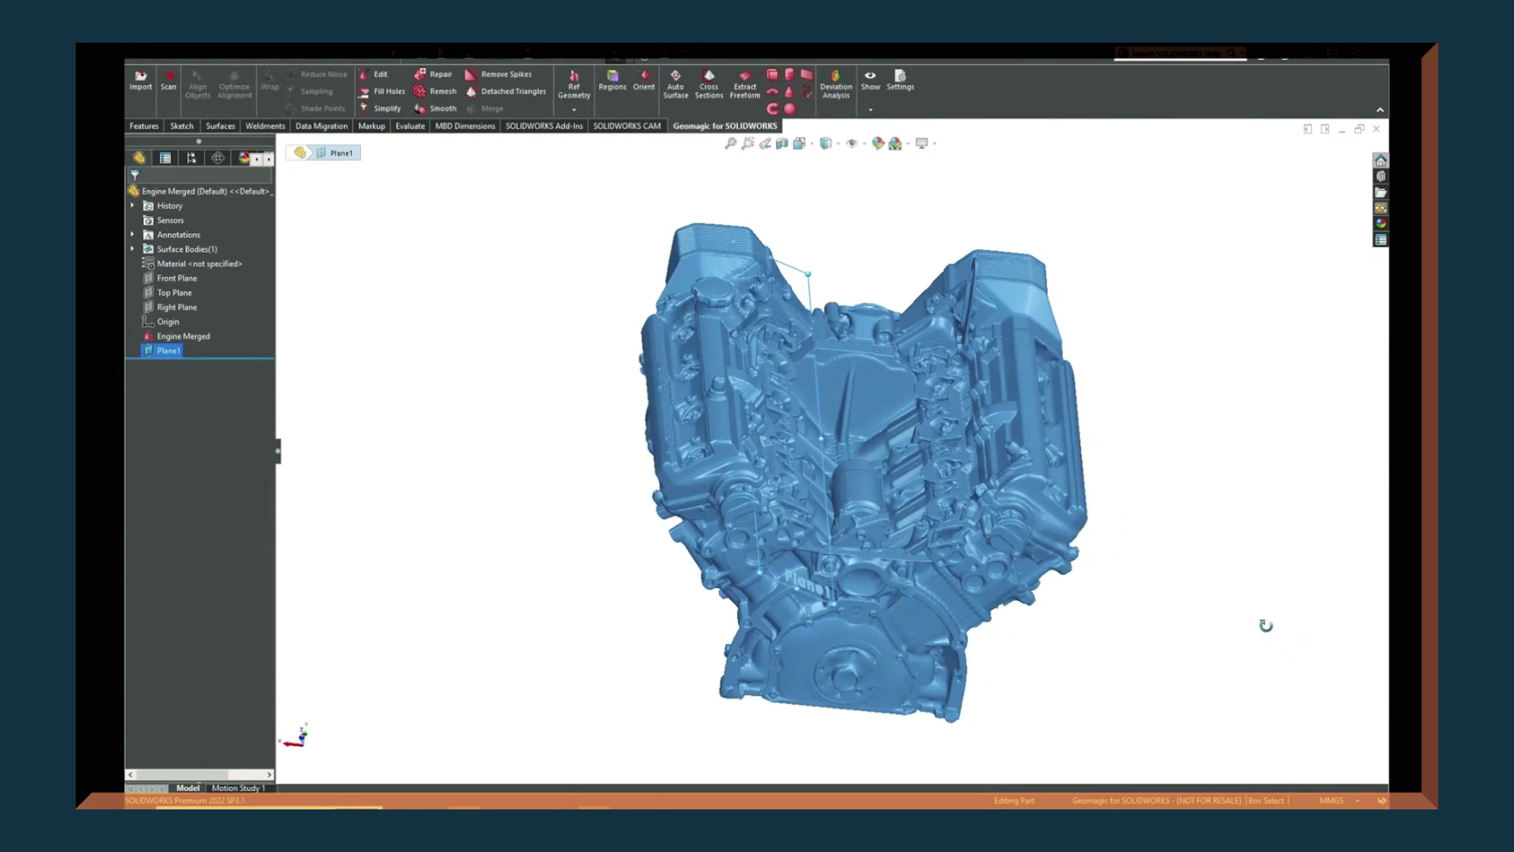
pyautogui.scroll(-5, 1184, 517)
pyautogui.click(576, 111)
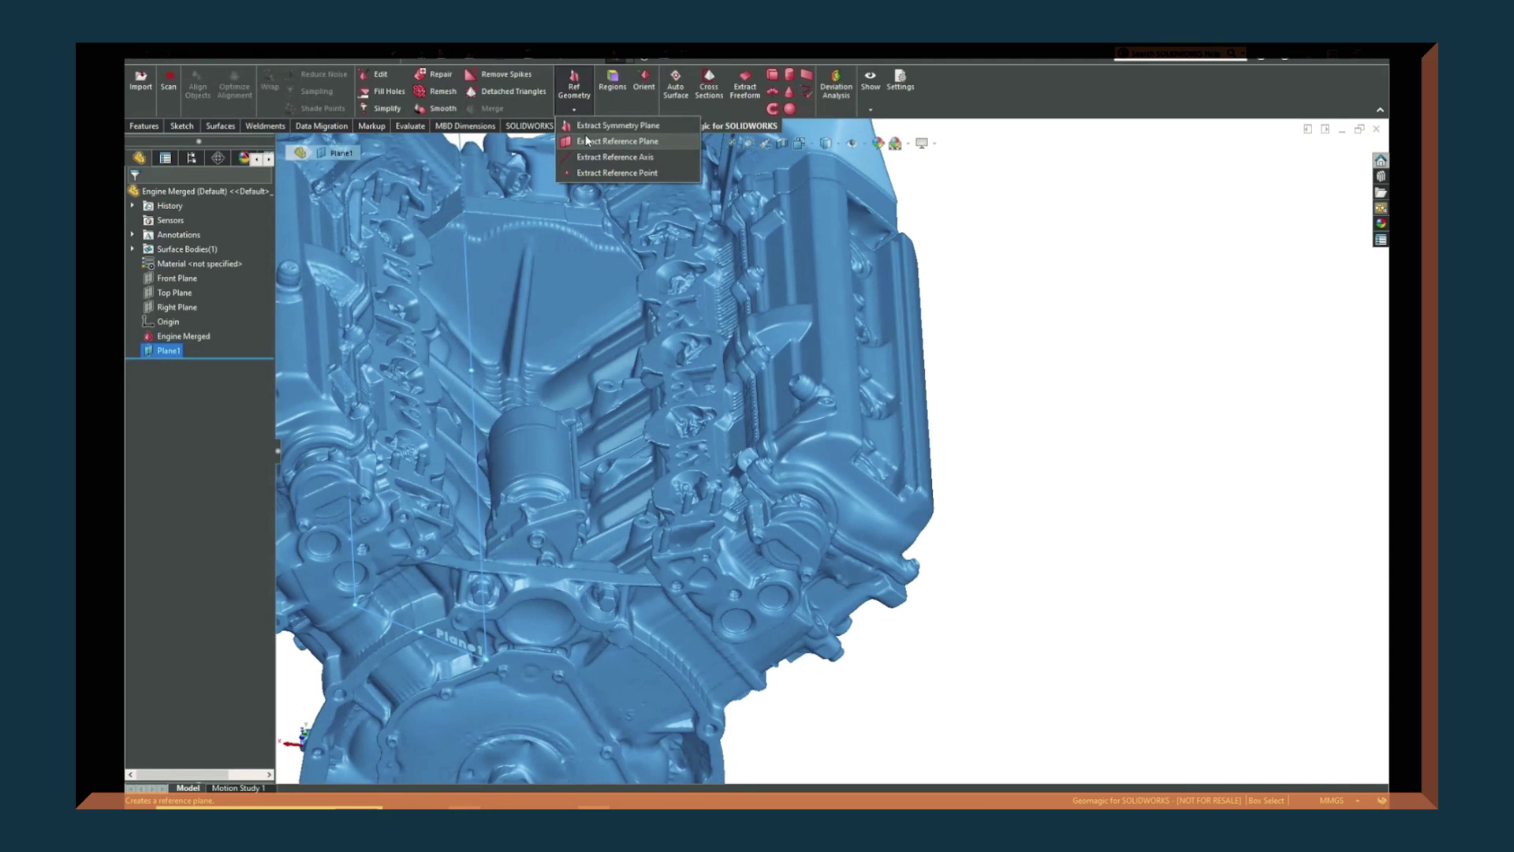
pyautogui.click(587, 141)
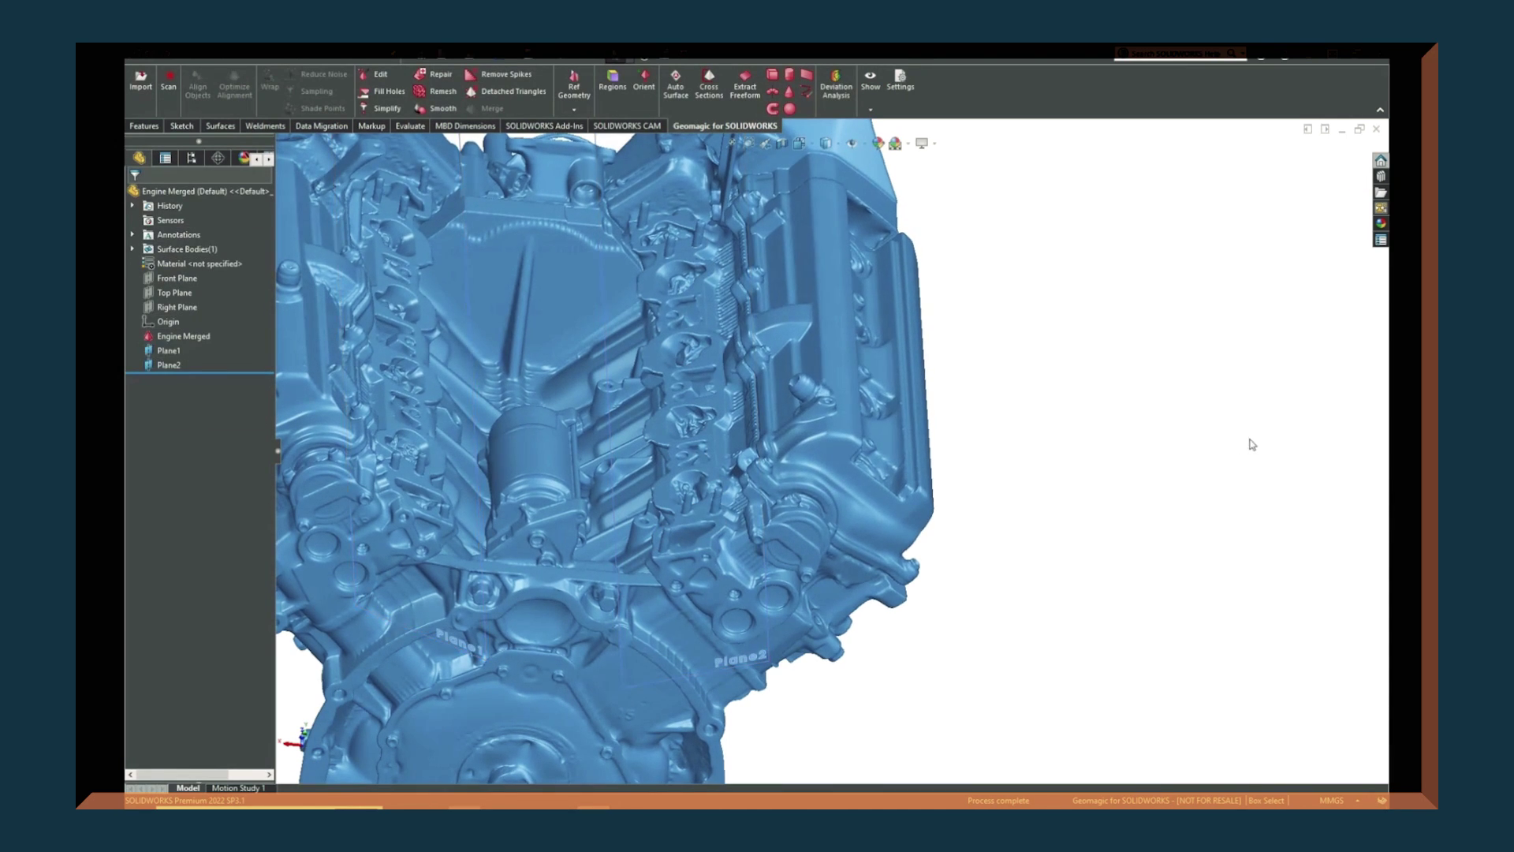
# Extract a reference plane from the exhaust port flange on the engine's side
pyautogui.moveTo(1247, 439); pyautogui.dragTo(597, 420, button='middle')
pyautogui.scroll(-5, 726, 466)
pyautogui.click(574, 90)
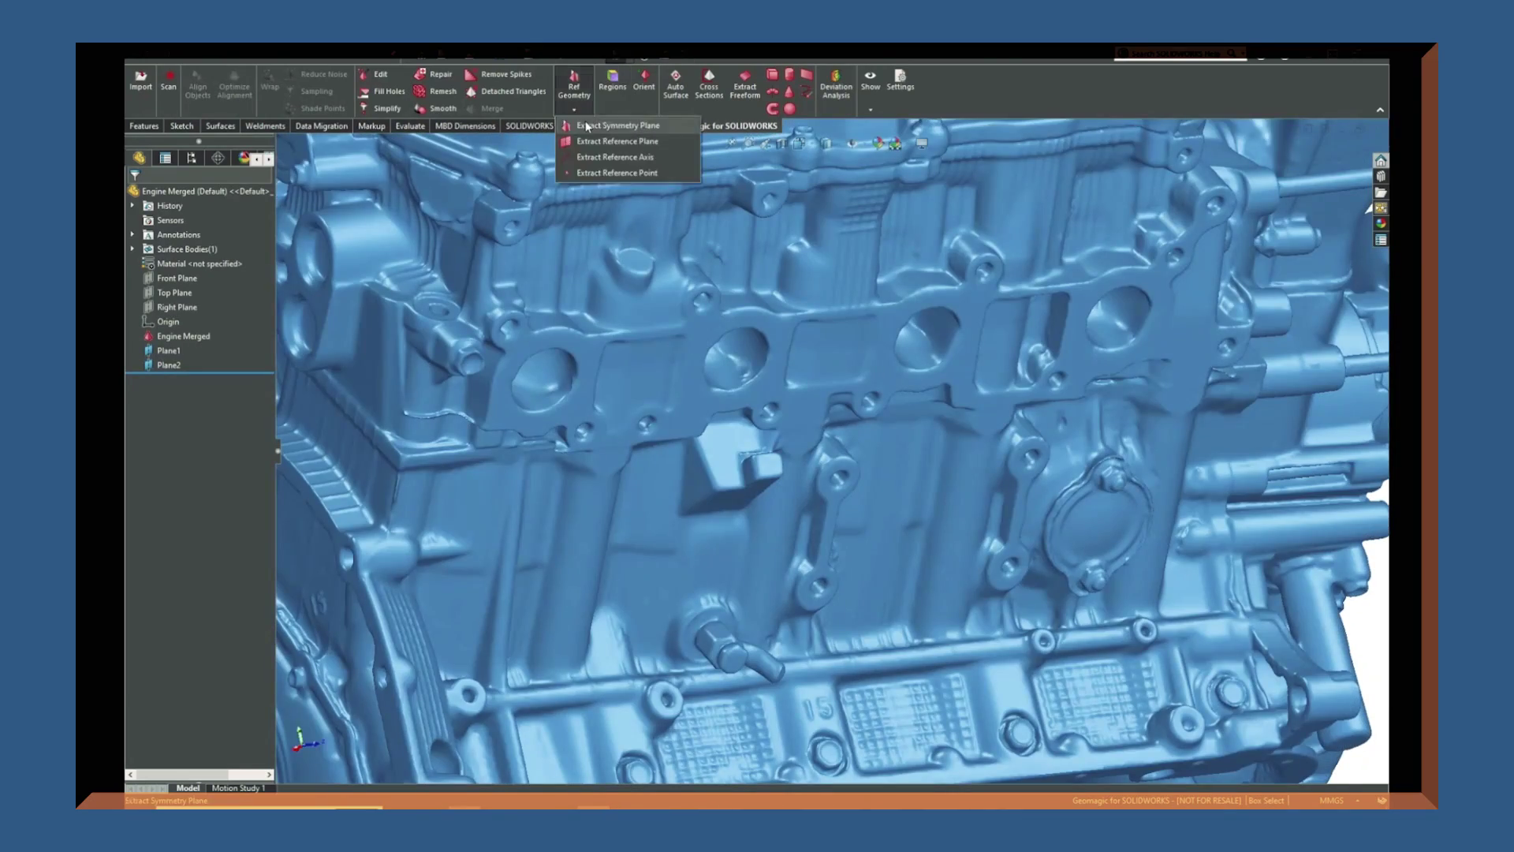
pyautogui.click(619, 126)
pyautogui.click(1183, 375)
pyautogui.scroll(5, 1202, 423)
pyautogui.moveTo(1202, 423); pyautogui.dragTo(1086, 503, button='middle')
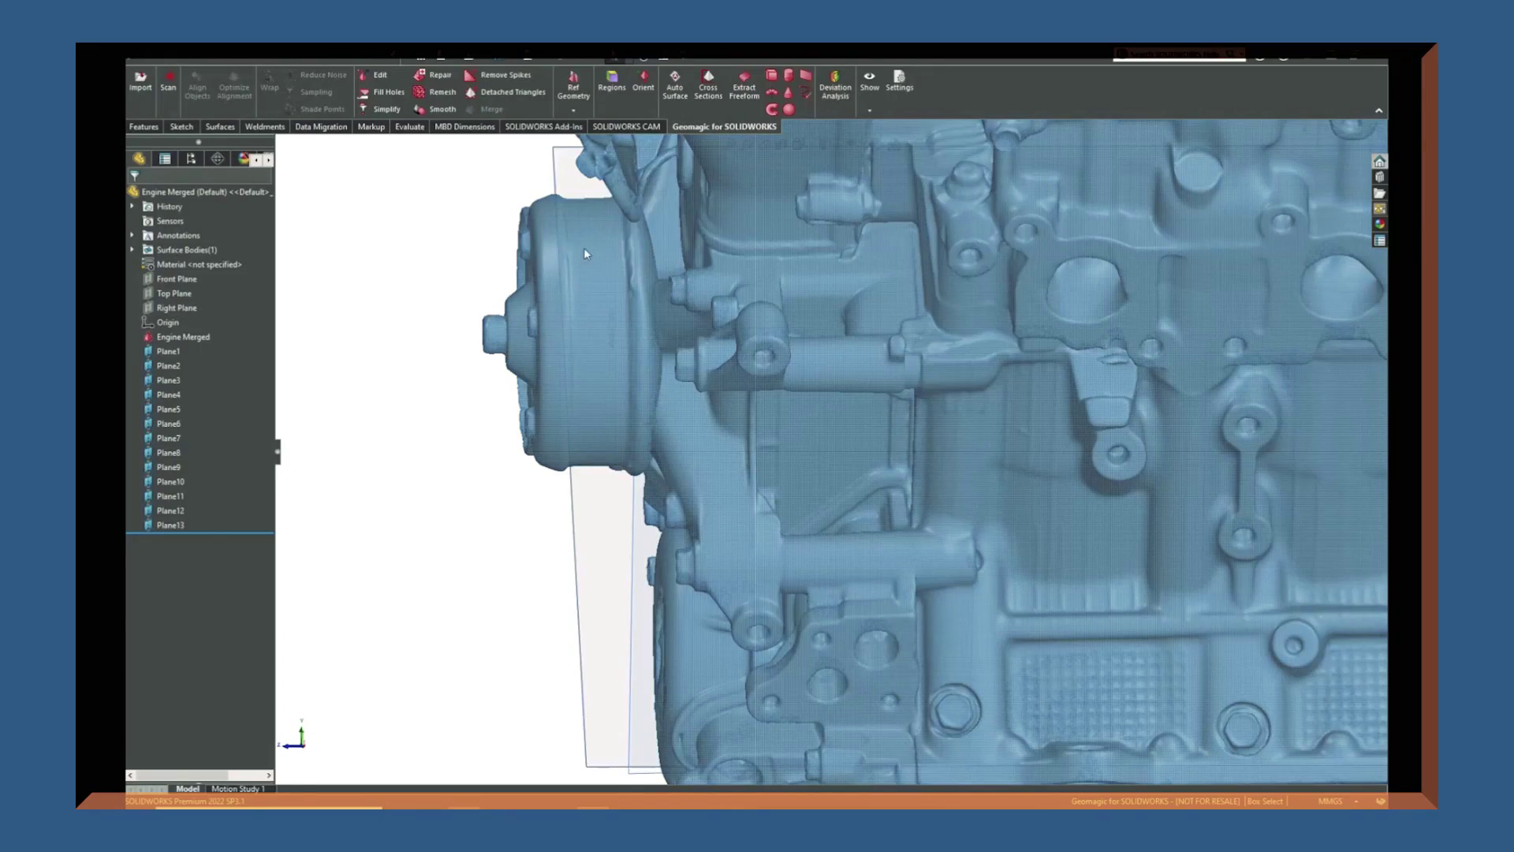
# Start a cross section of the Engine Merged mesh using Plane12 on the five-hole mounting pad
pyautogui.click(708, 93)
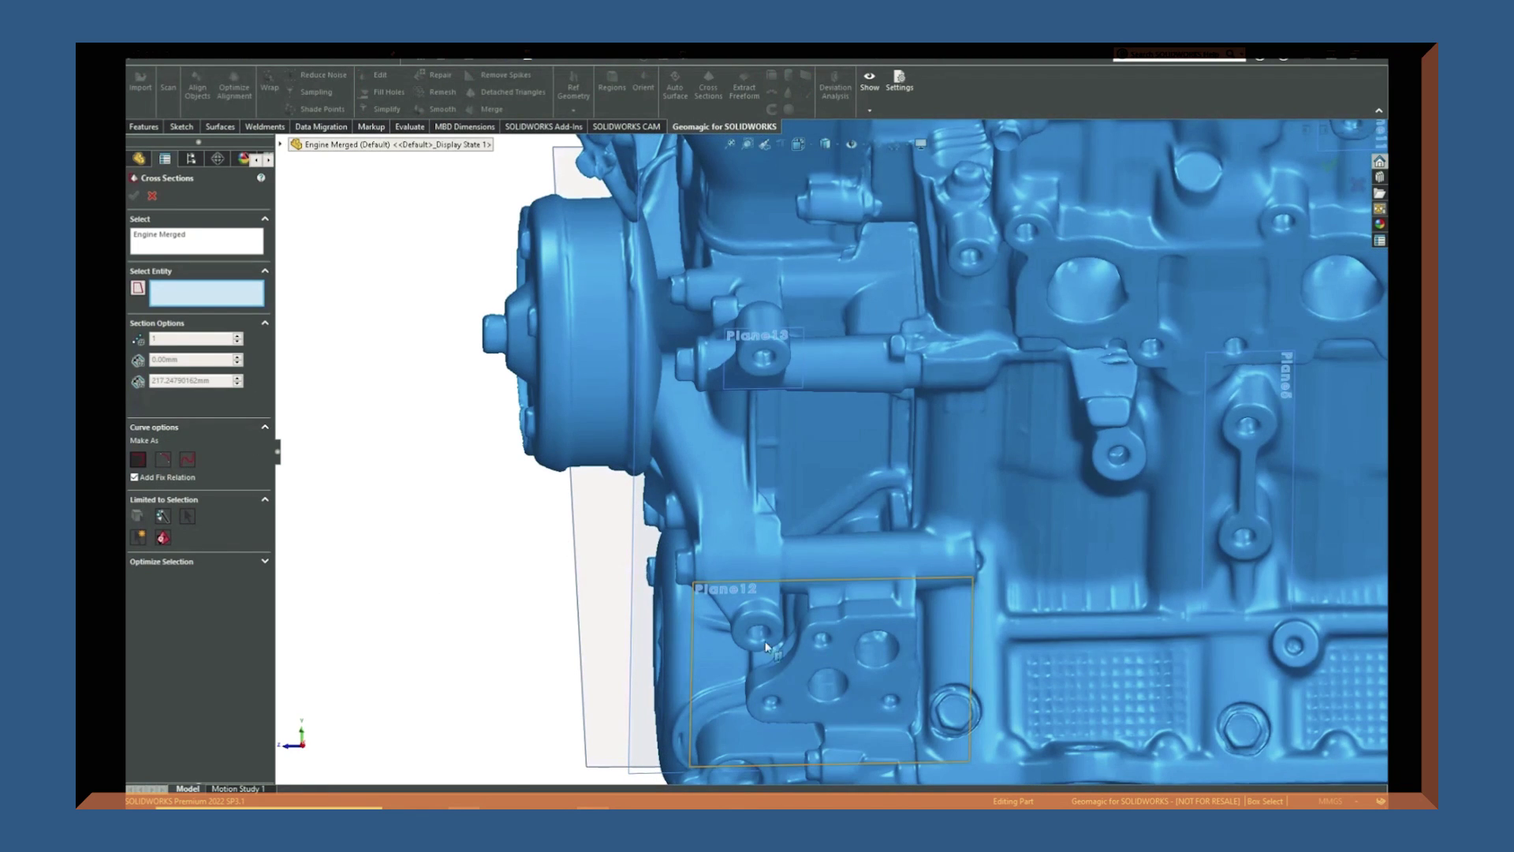
pyautogui.click(778, 588)
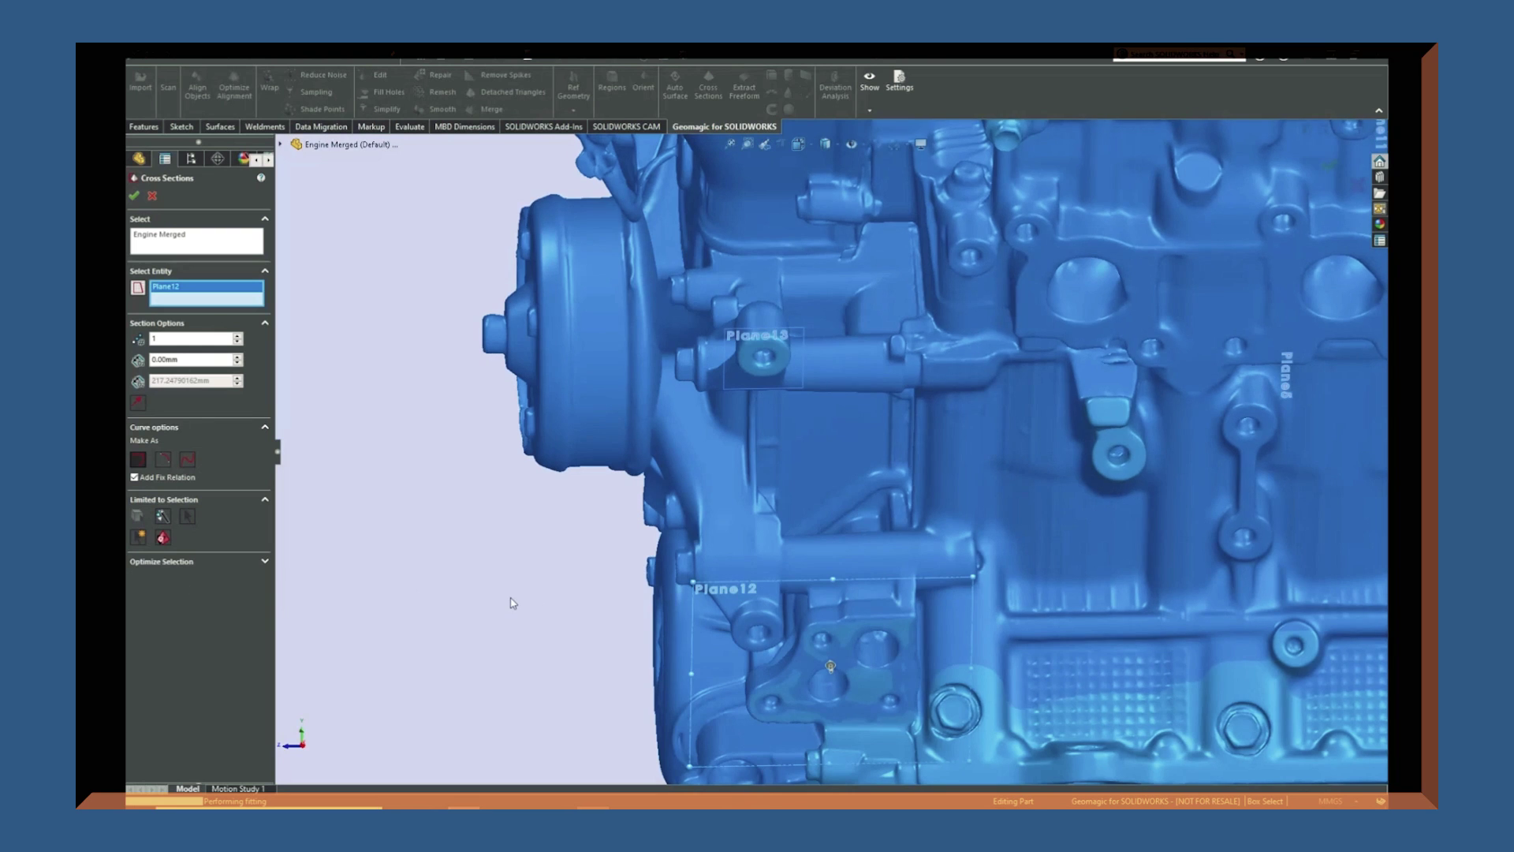
pyautogui.scroll(2, 514, 604)
pyautogui.moveTo(525, 597); pyautogui.dragTo(574, 671, button='middle')
pyautogui.moveTo(1065, 654); pyautogui.dragTo(825, 505, button='middle')
pyautogui.scroll(-4, 1057, 698)
pyautogui.scroll(1, 608, 339)
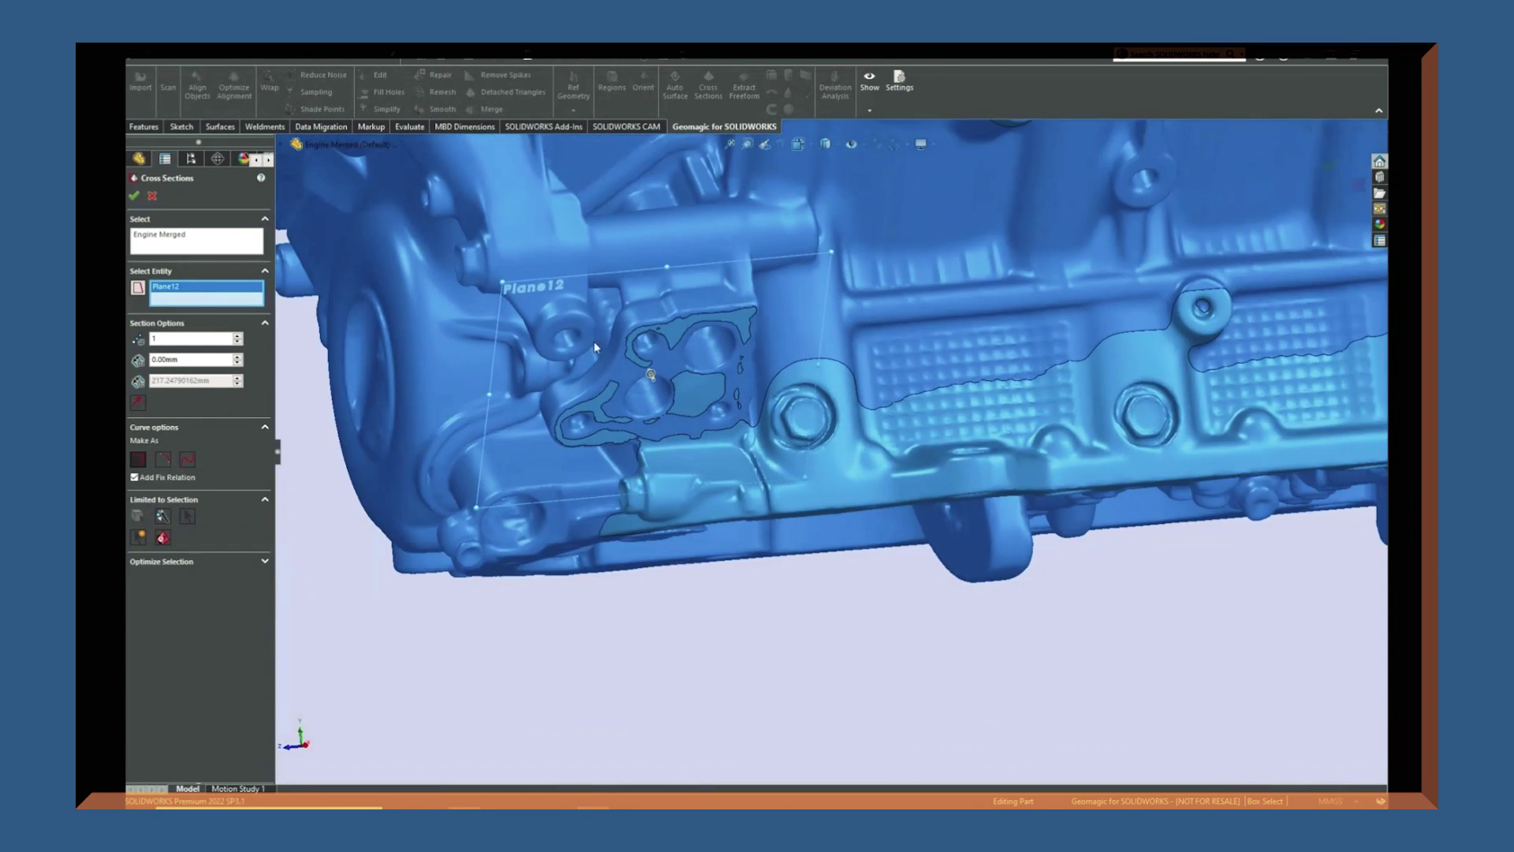
# Offset the Plane12 section by 0.20 mm, compute its curves and accept the cross section
pyautogui.scroll(-3, 604, 328)
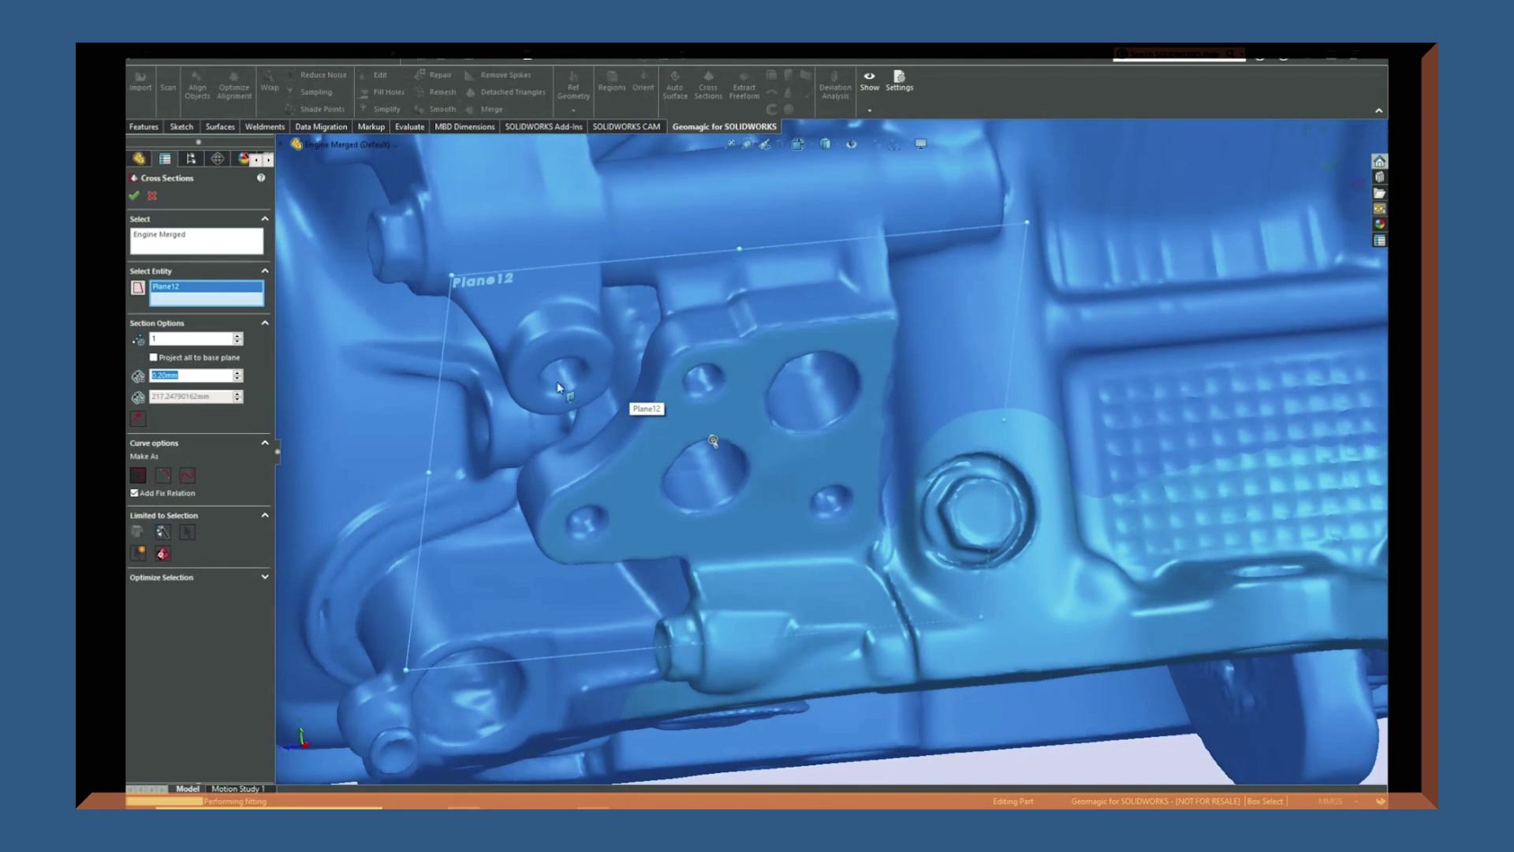
pyautogui.click(138, 418)
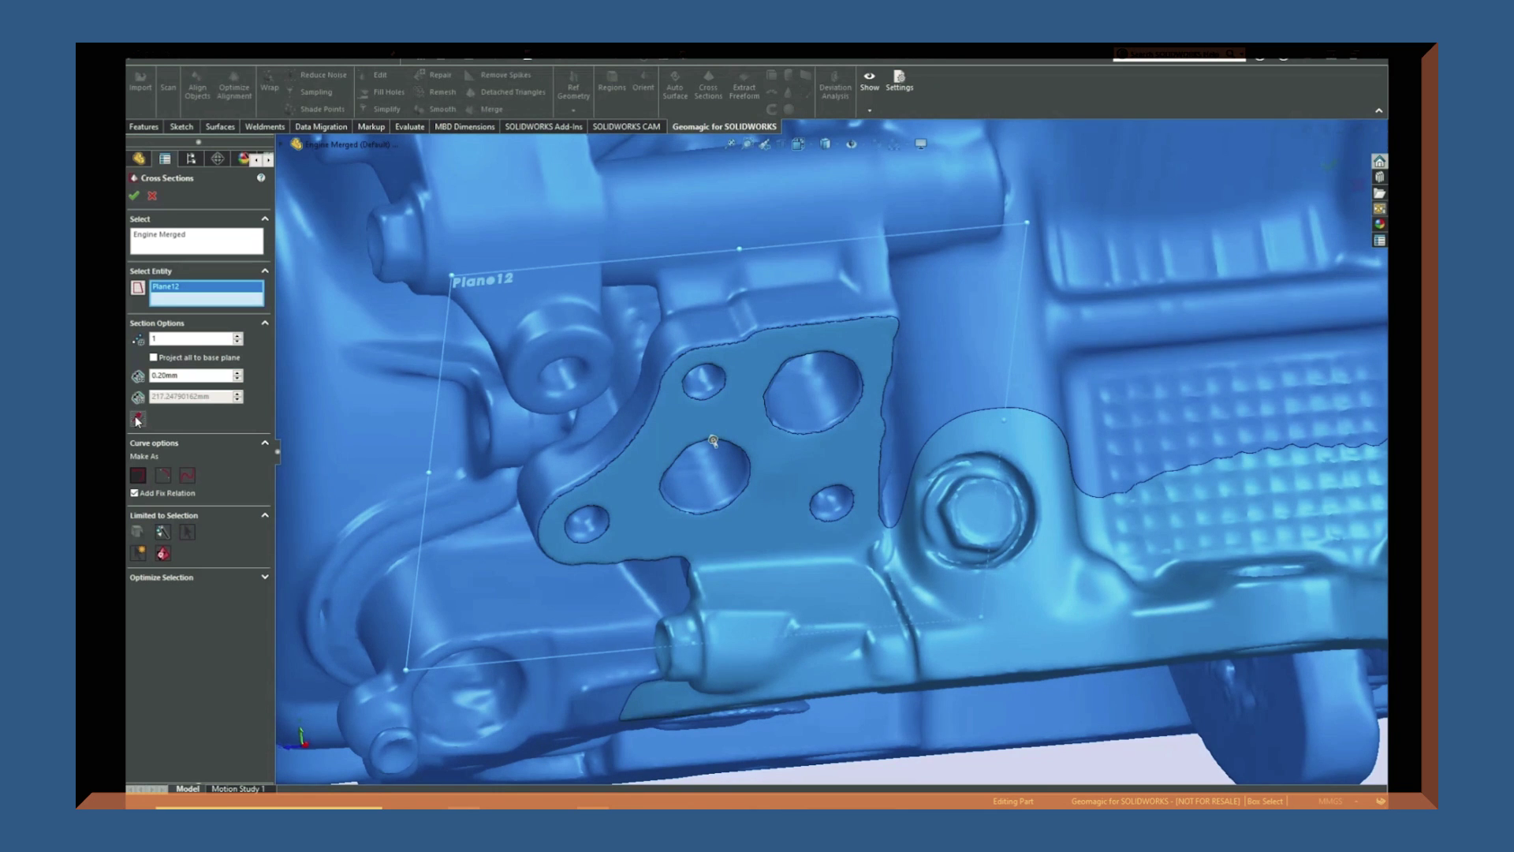
pyautogui.click(134, 196)
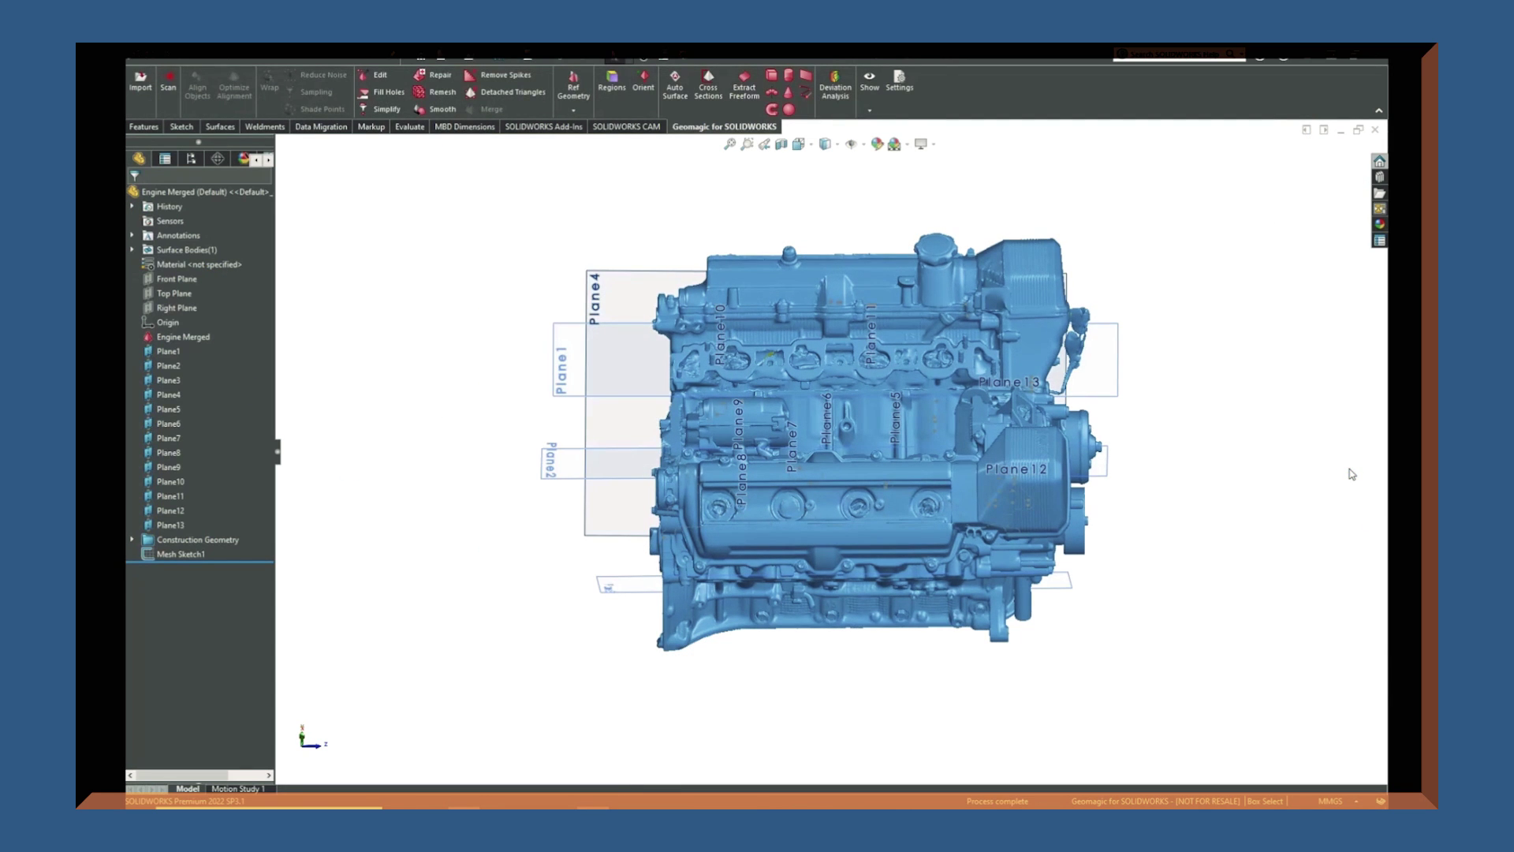
# Open Mesh Sketch1, with the Plane12 section curves, for editing and view the engine from the mounting pad side
pyautogui.moveTo(1329, 469); pyautogui.dragTo(1039, 579, button='middle')
pyautogui.scroll(2, 793, 538)
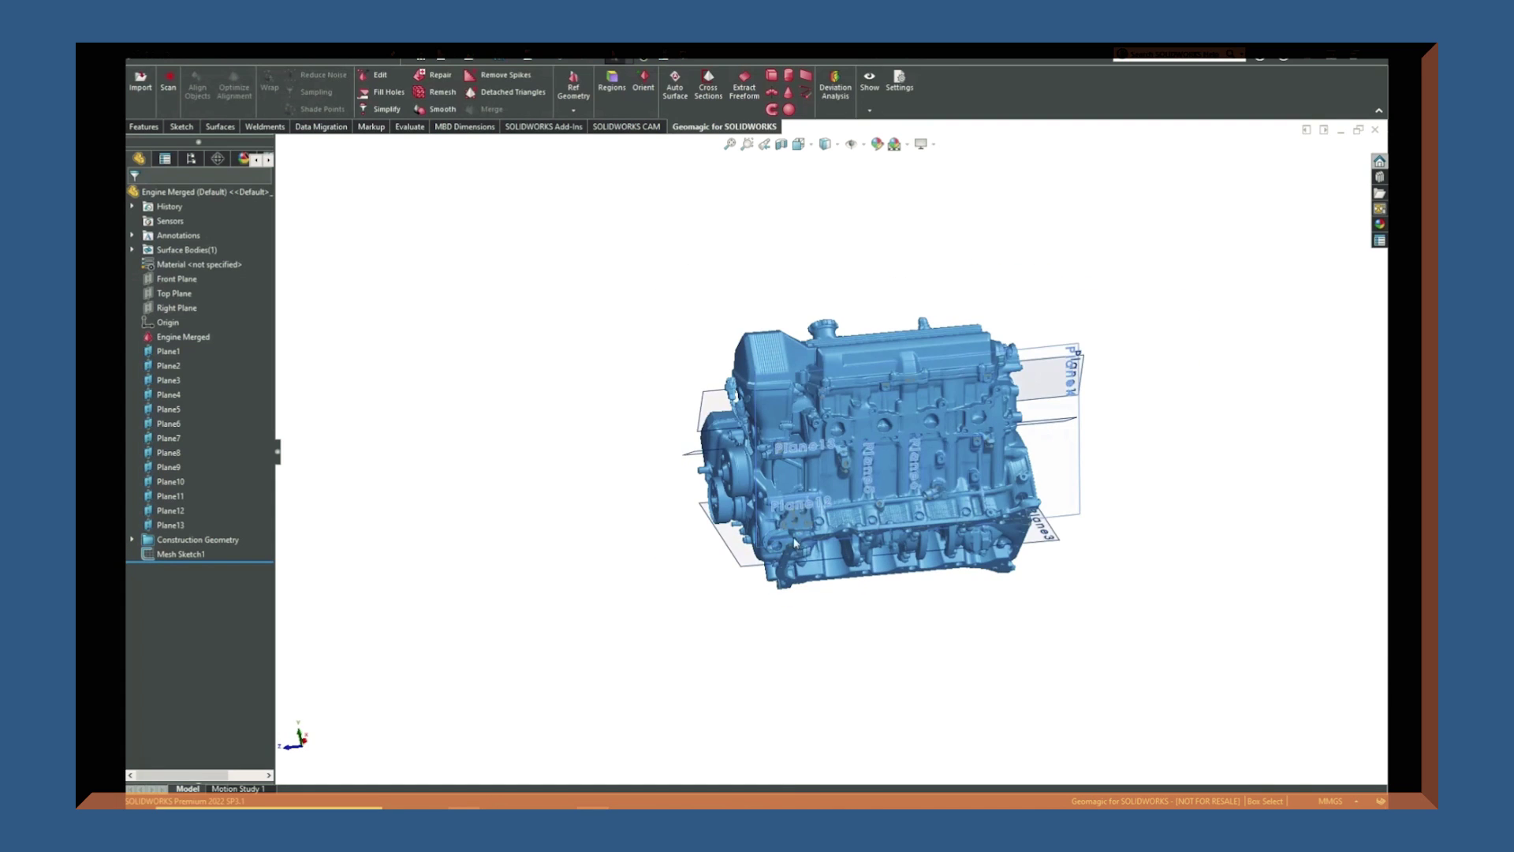
pyautogui.scroll(-4, 795, 543)
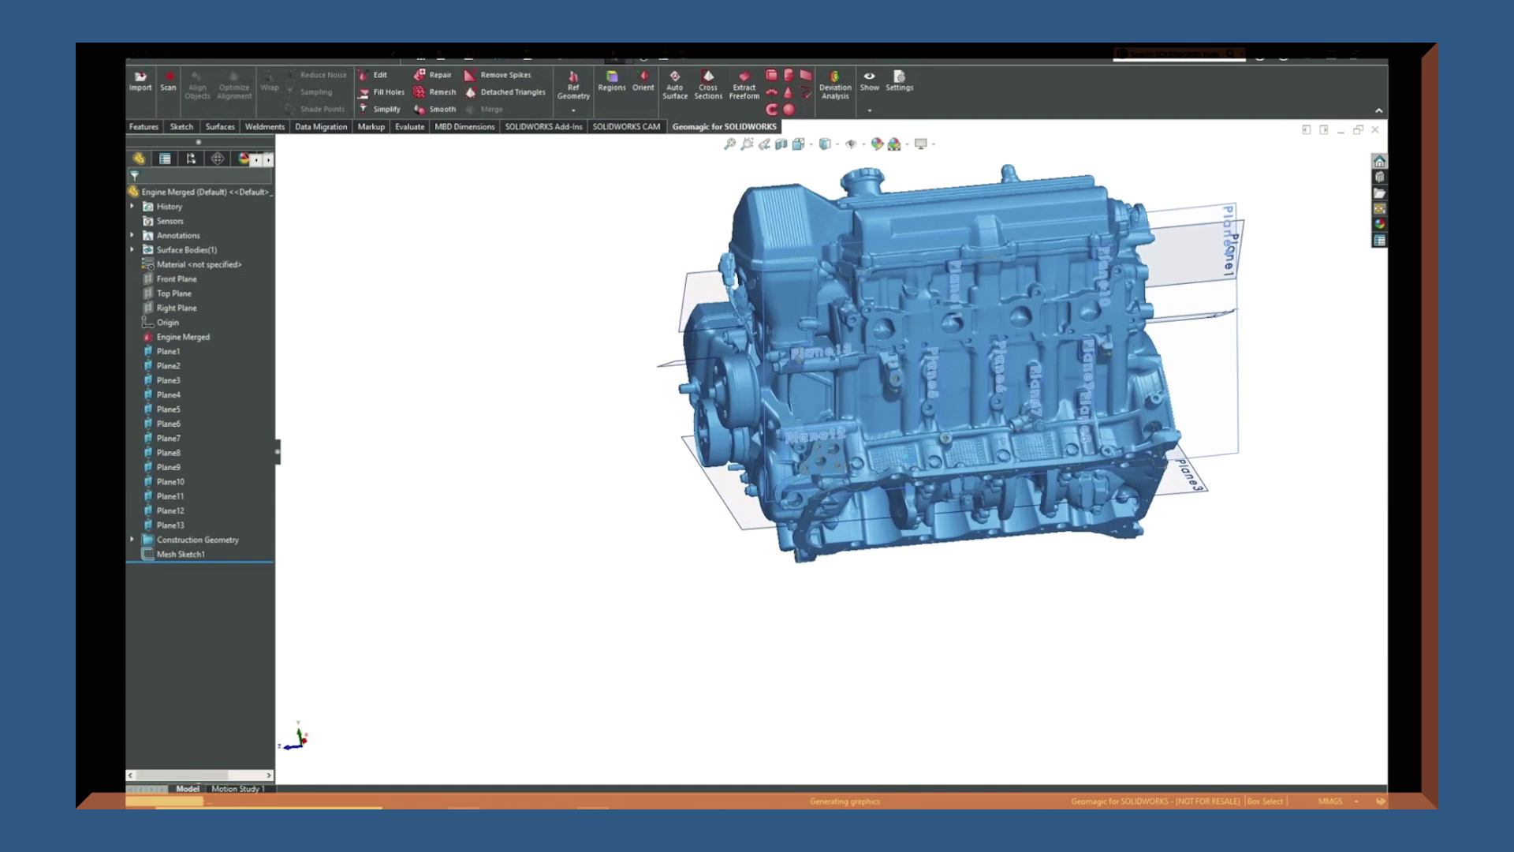
pyautogui.scroll(-5, 795, 543)
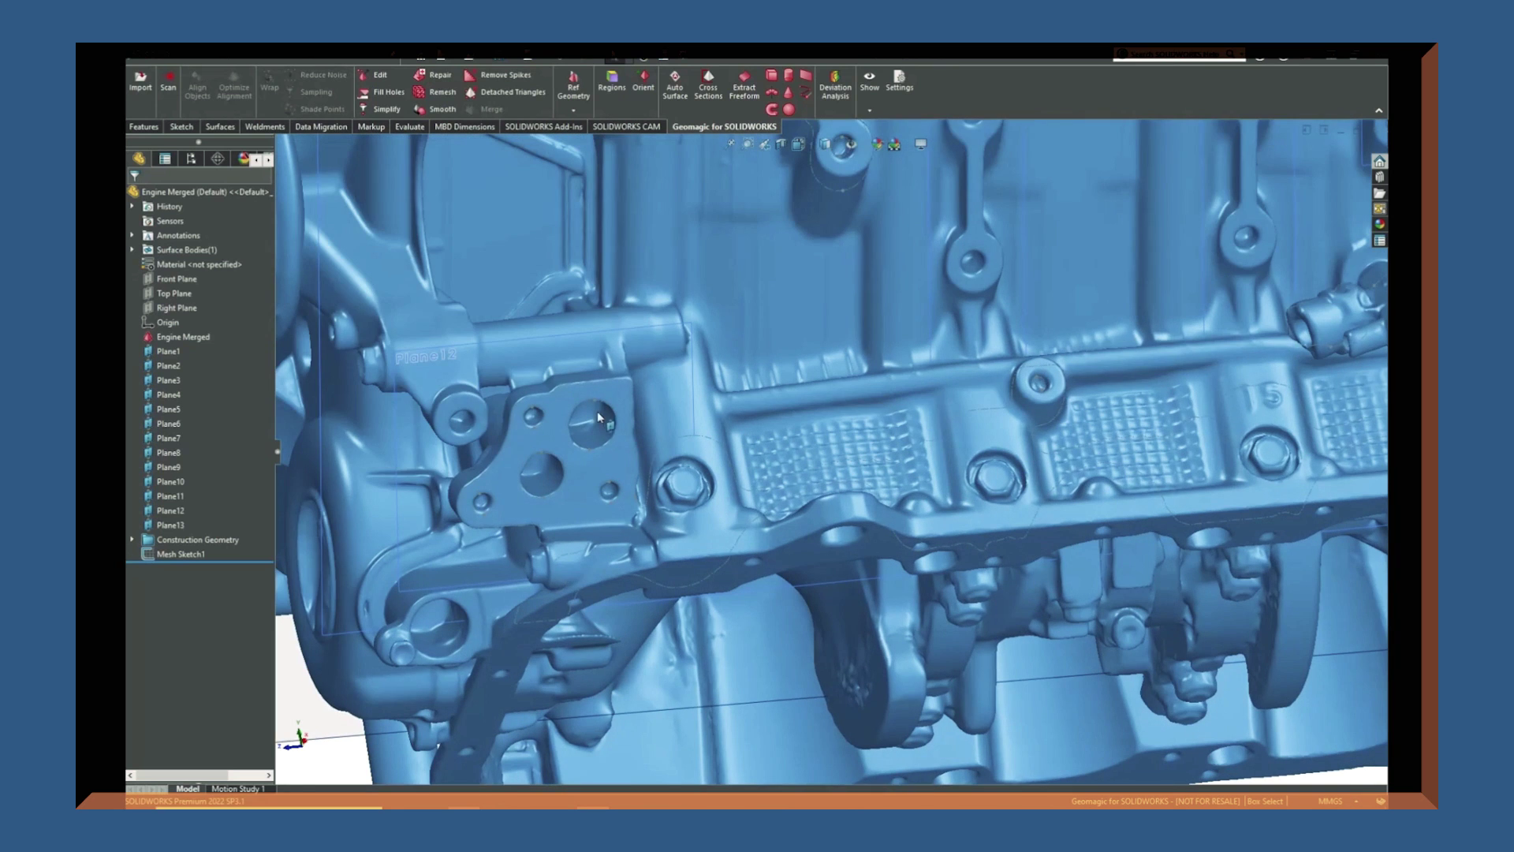
pyautogui.click(181, 554)
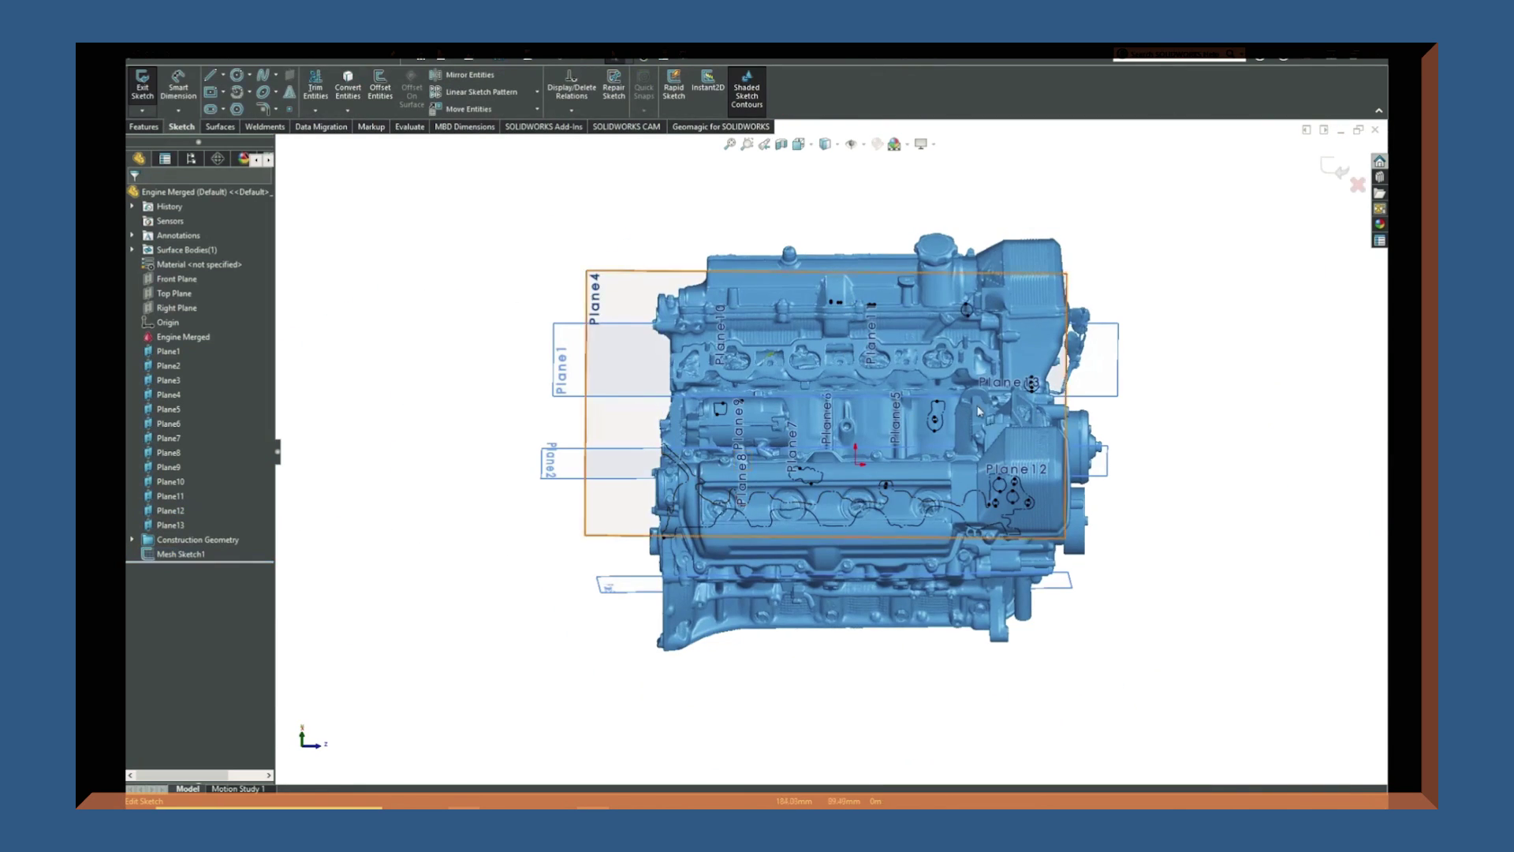
pyautogui.moveTo(1150, 442); pyautogui.dragTo(867, 512, button='middle')
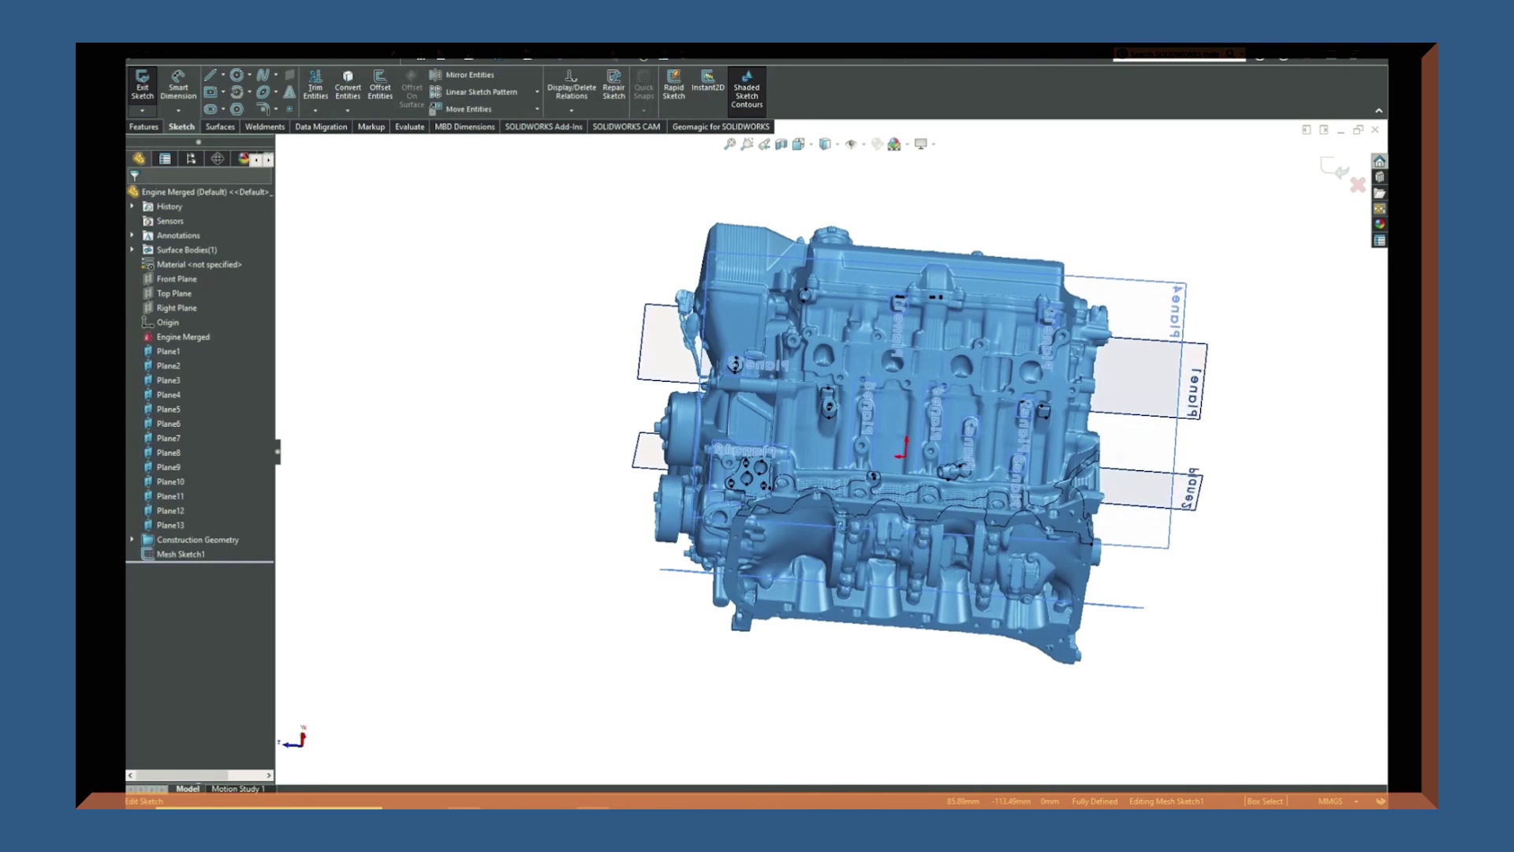
# Hide the Engine Merged surface body so only the section curves and planes are displayed
pyautogui.click(132, 249)
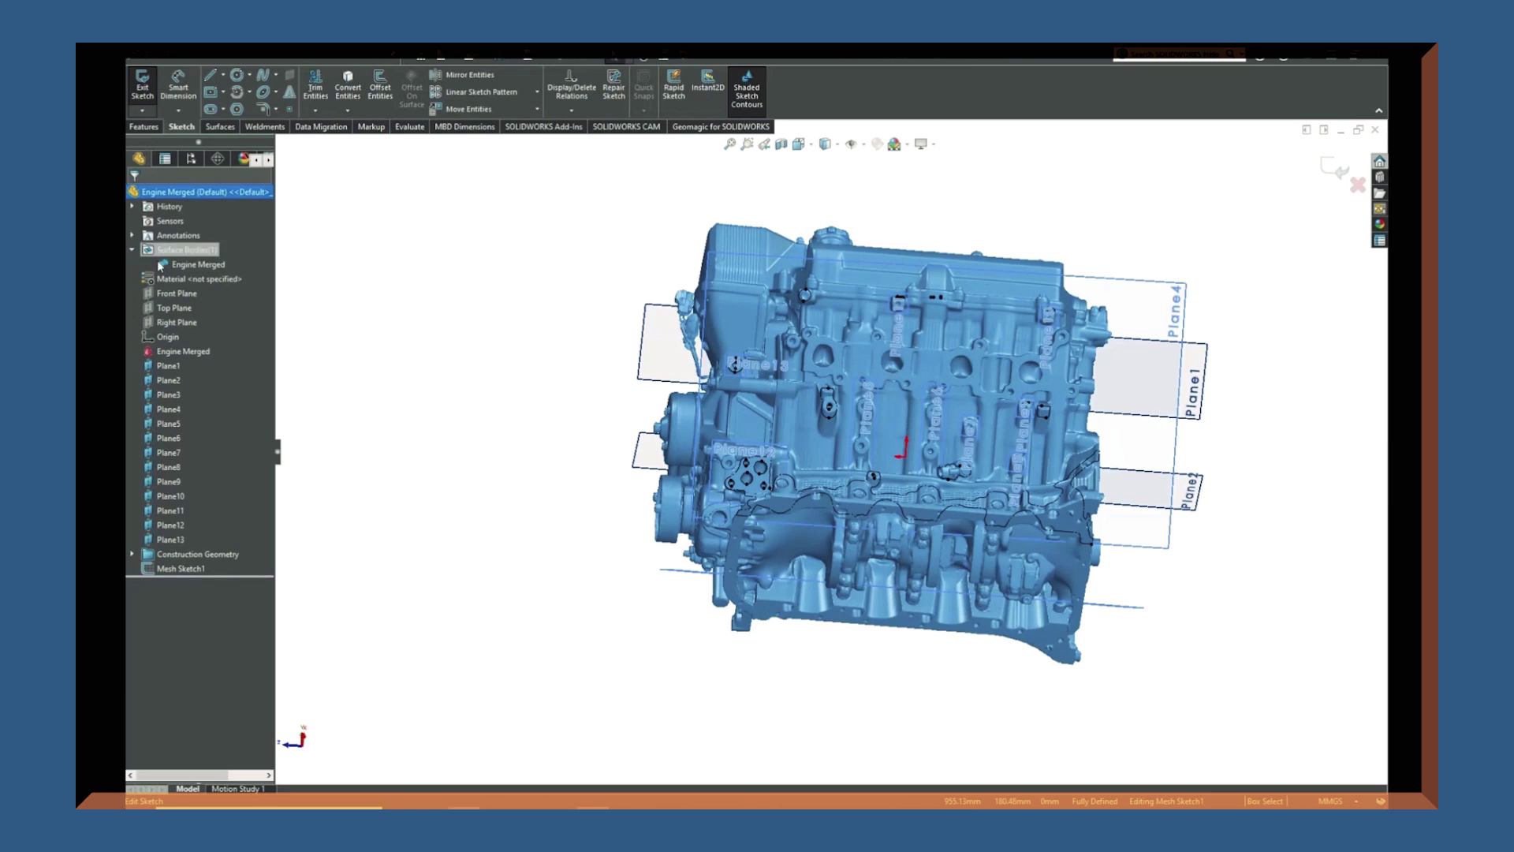
pyautogui.click(193, 264)
pyautogui.click(180, 257)
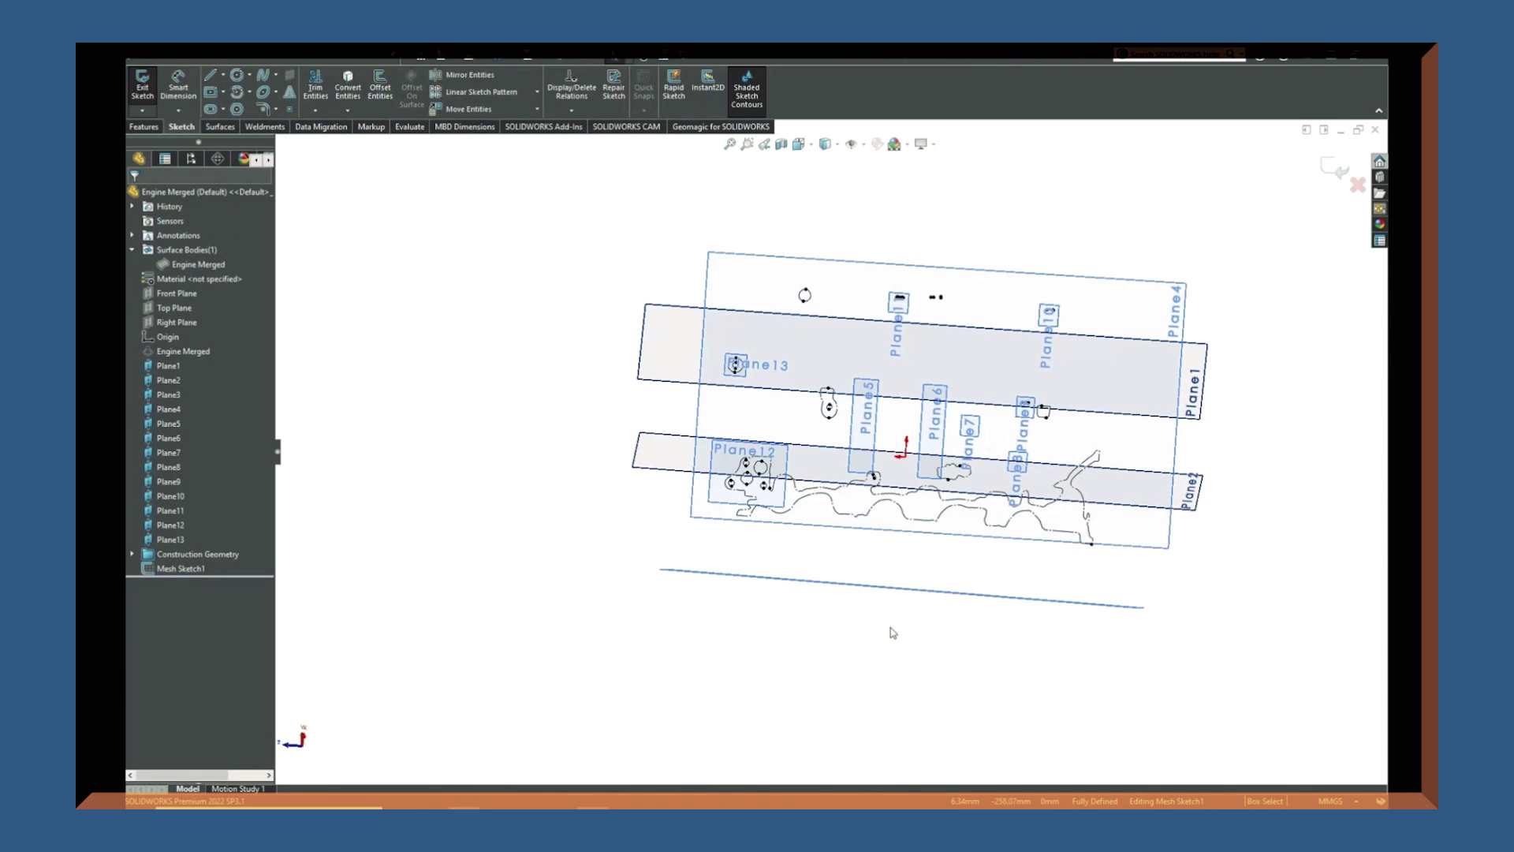
# Sketch a line about 23.6 mm long closing the open lower corner of the mounting pad outline
pyautogui.scroll(-3, 838, 603)
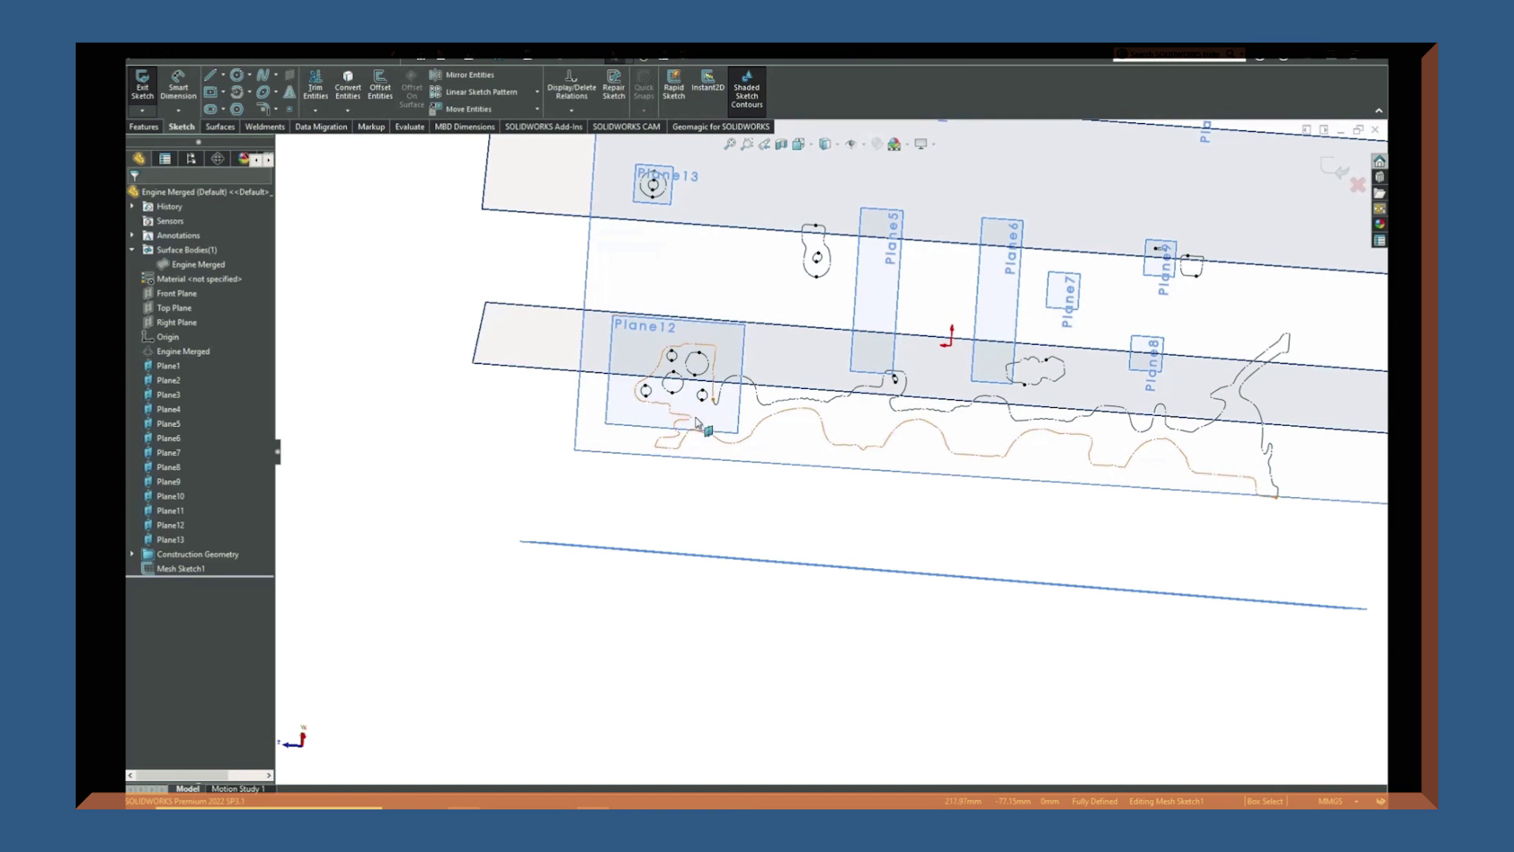
pyautogui.scroll(-5, 697, 422)
pyautogui.press('l')
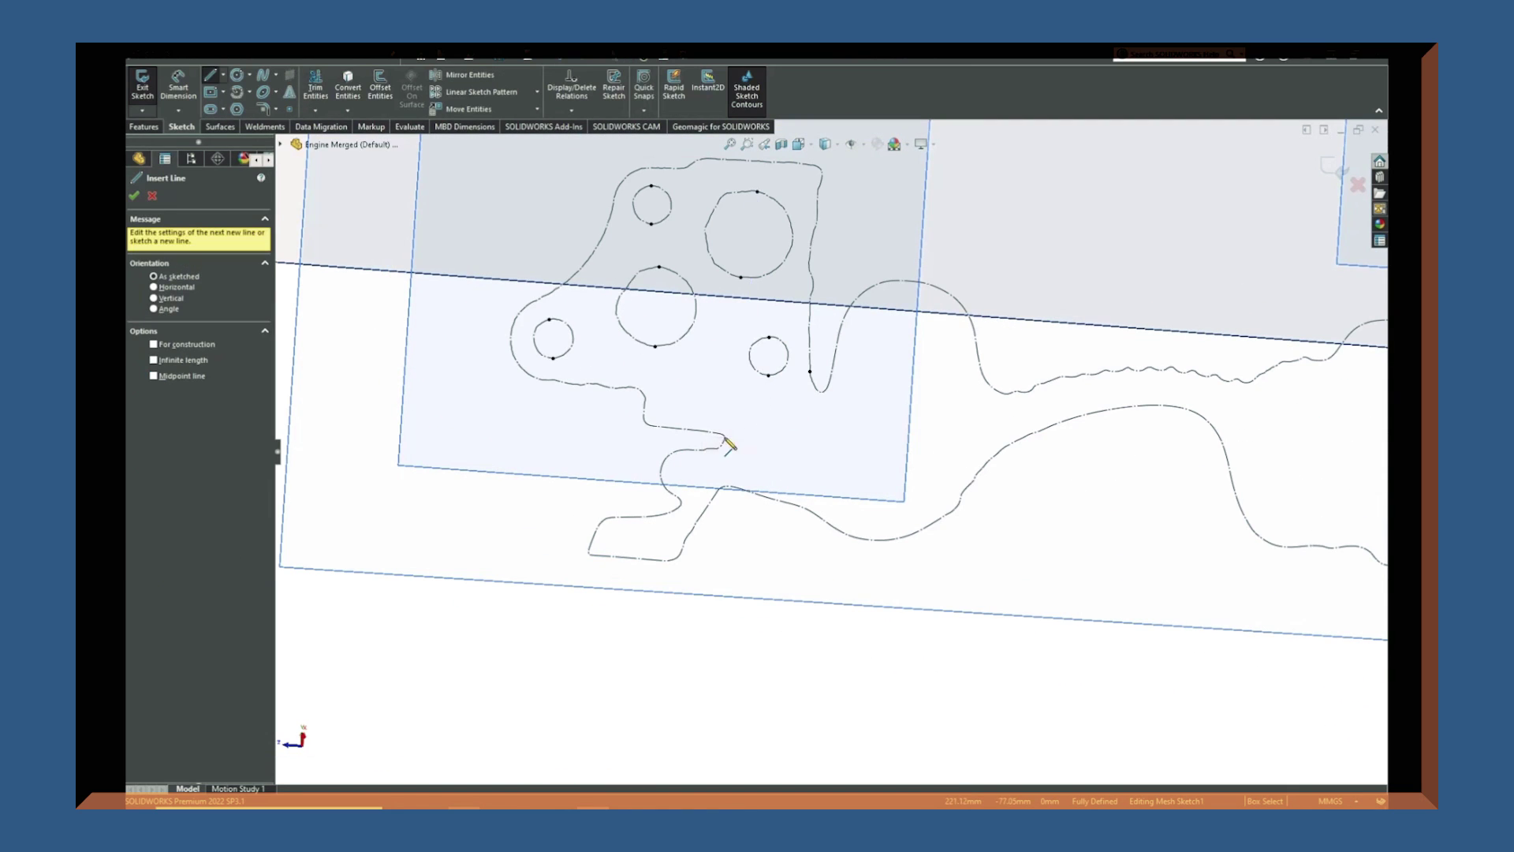
pyautogui.click(724, 434)
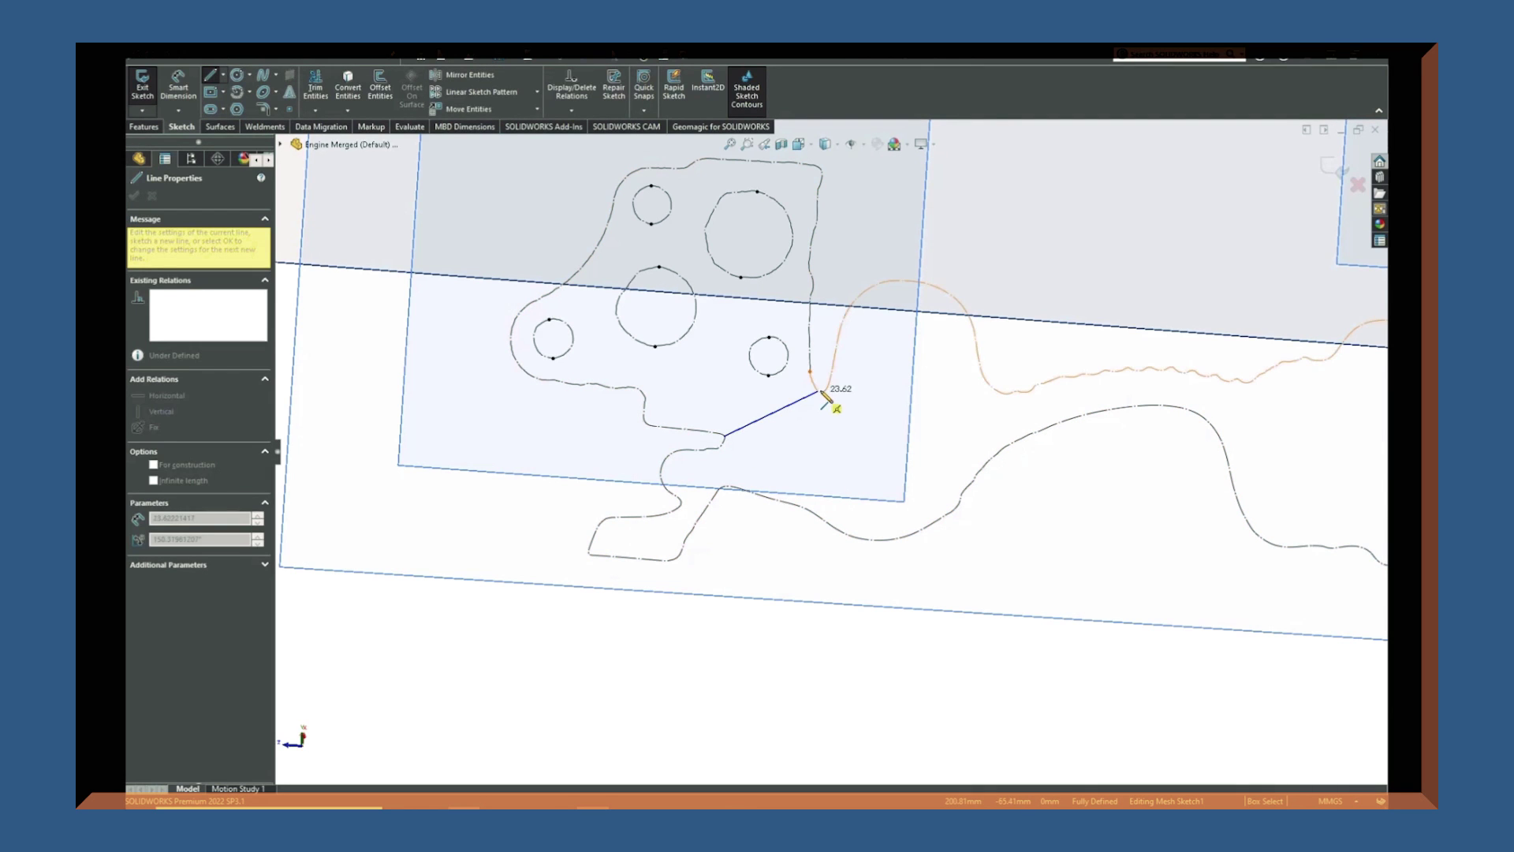
pyautogui.click(820, 392)
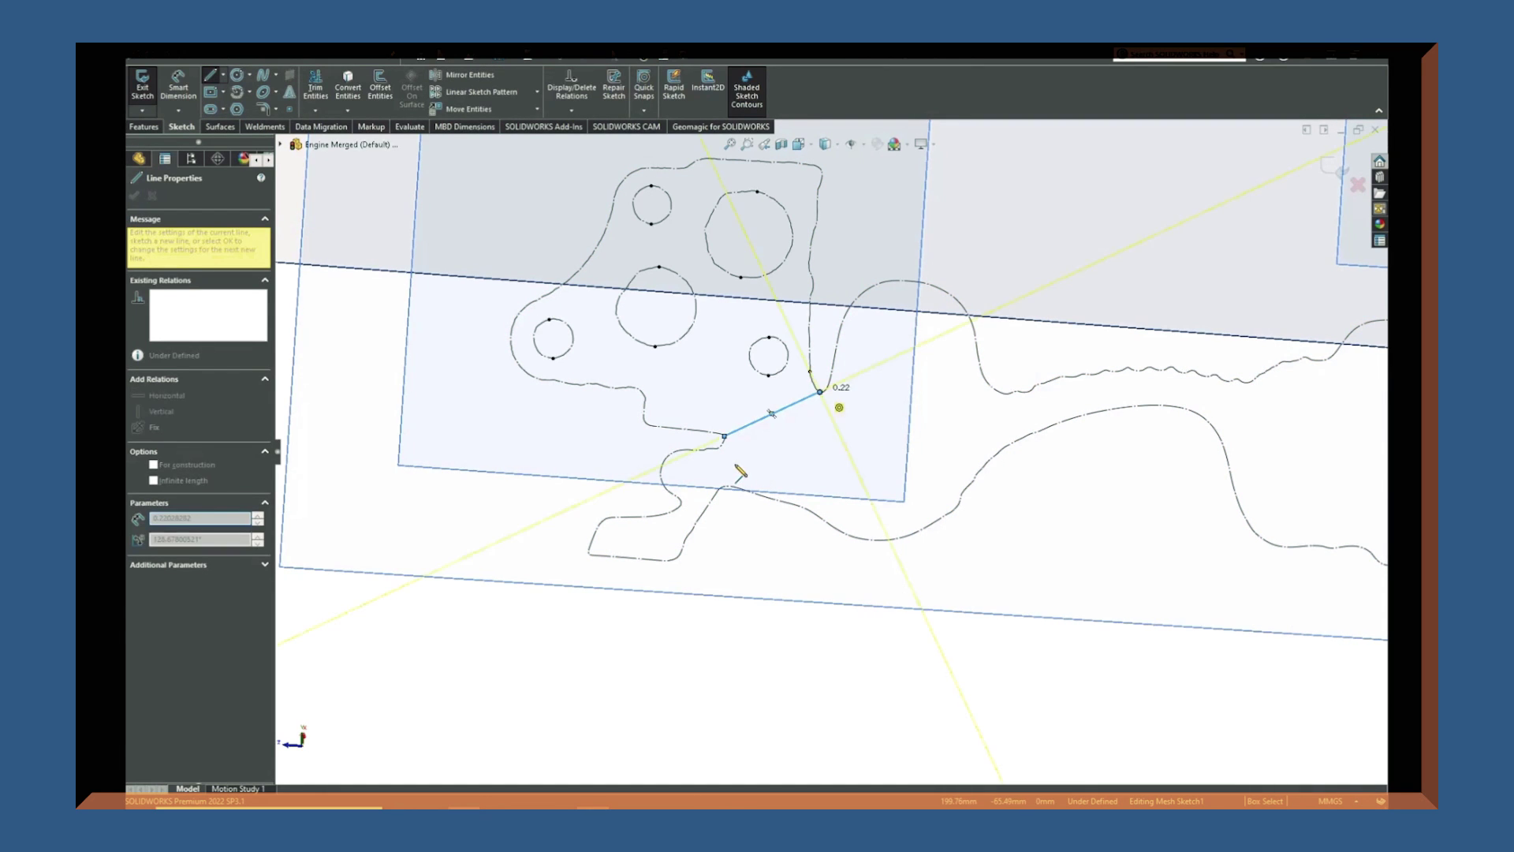
pyautogui.press('Escape')
pyautogui.press('Escape')
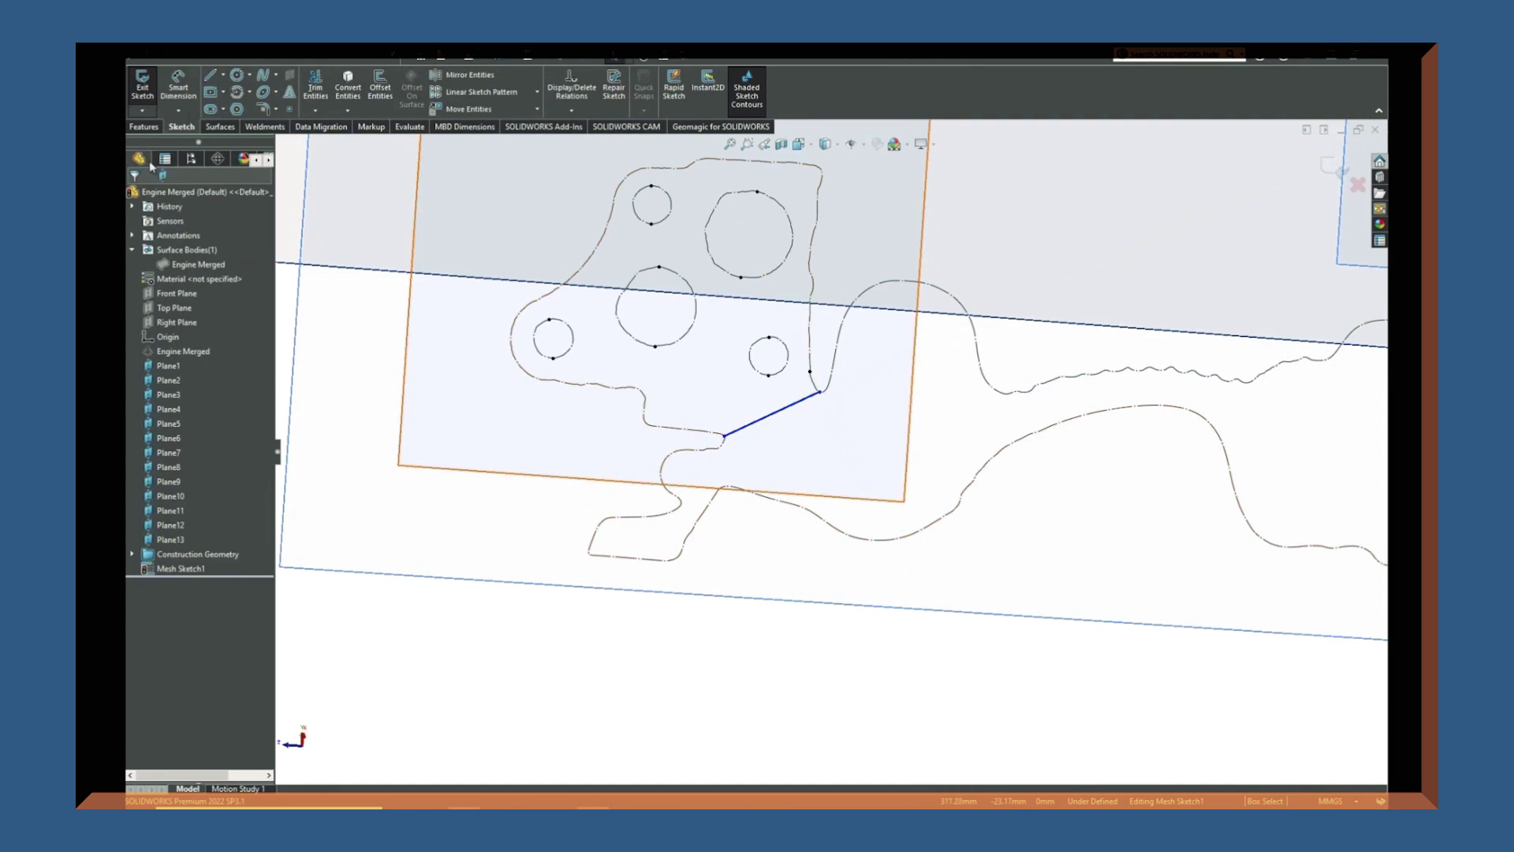
# Power trim the long section curves that run past the closing line, outside the mounting pad outline
pyautogui.click(315, 111)
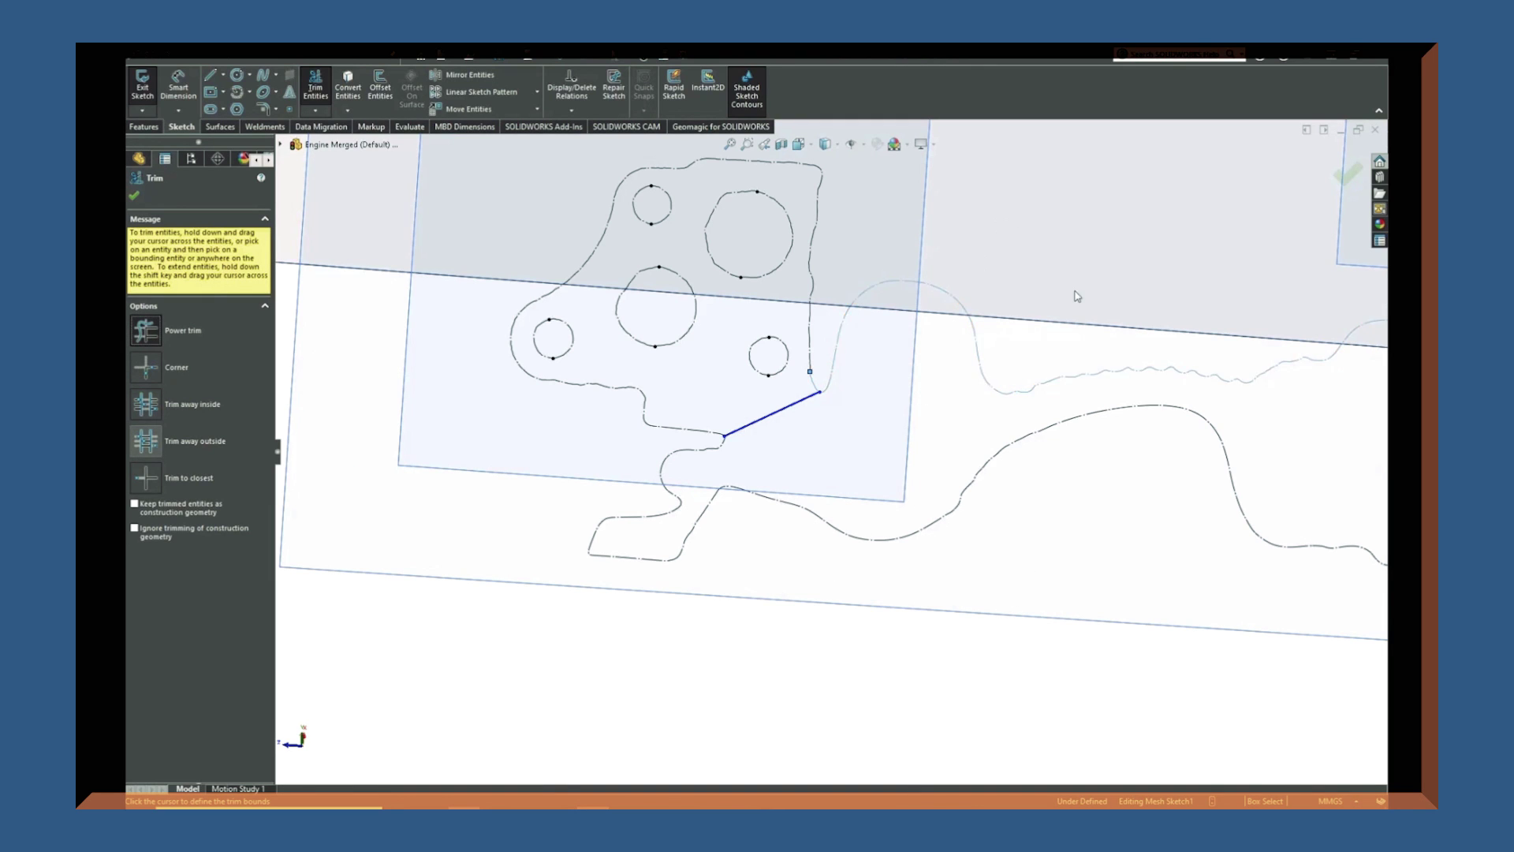
pyautogui.moveTo(1077, 298); pyautogui.dragTo(1080, 394)
pyautogui.moveTo(694, 665); pyautogui.dragTo(794, 505)
# Trim away the unneeded section curves around Plane9, Plane13 and the upper edge of Plane4
pyautogui.scroll(-2, 1143, 549)
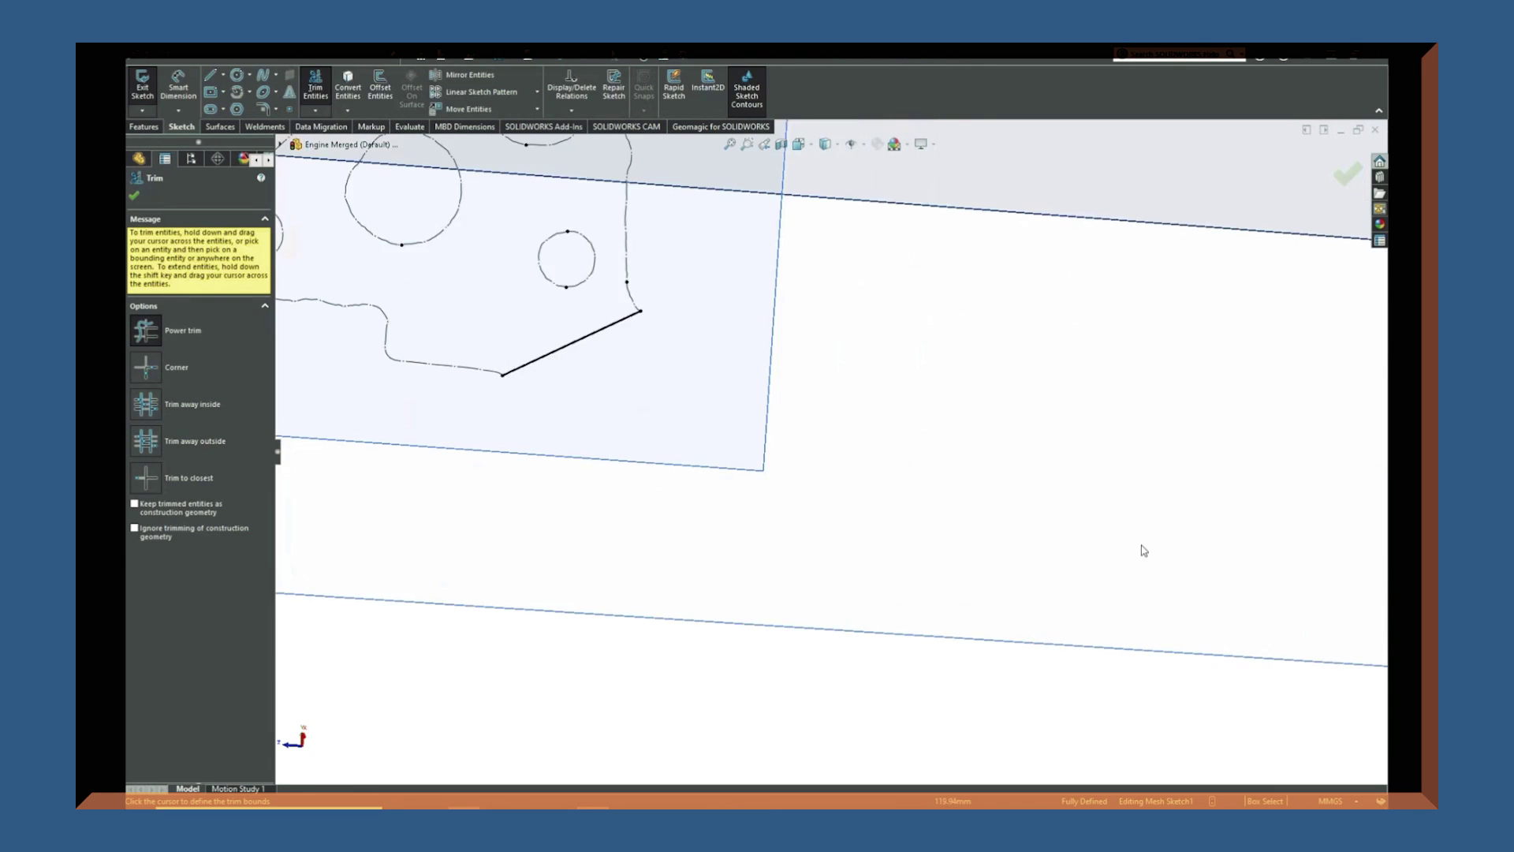
pyautogui.scroll(11, 1119, 456)
pyautogui.scroll(-2, 994, 367)
pyautogui.scroll(-2, 995, 366)
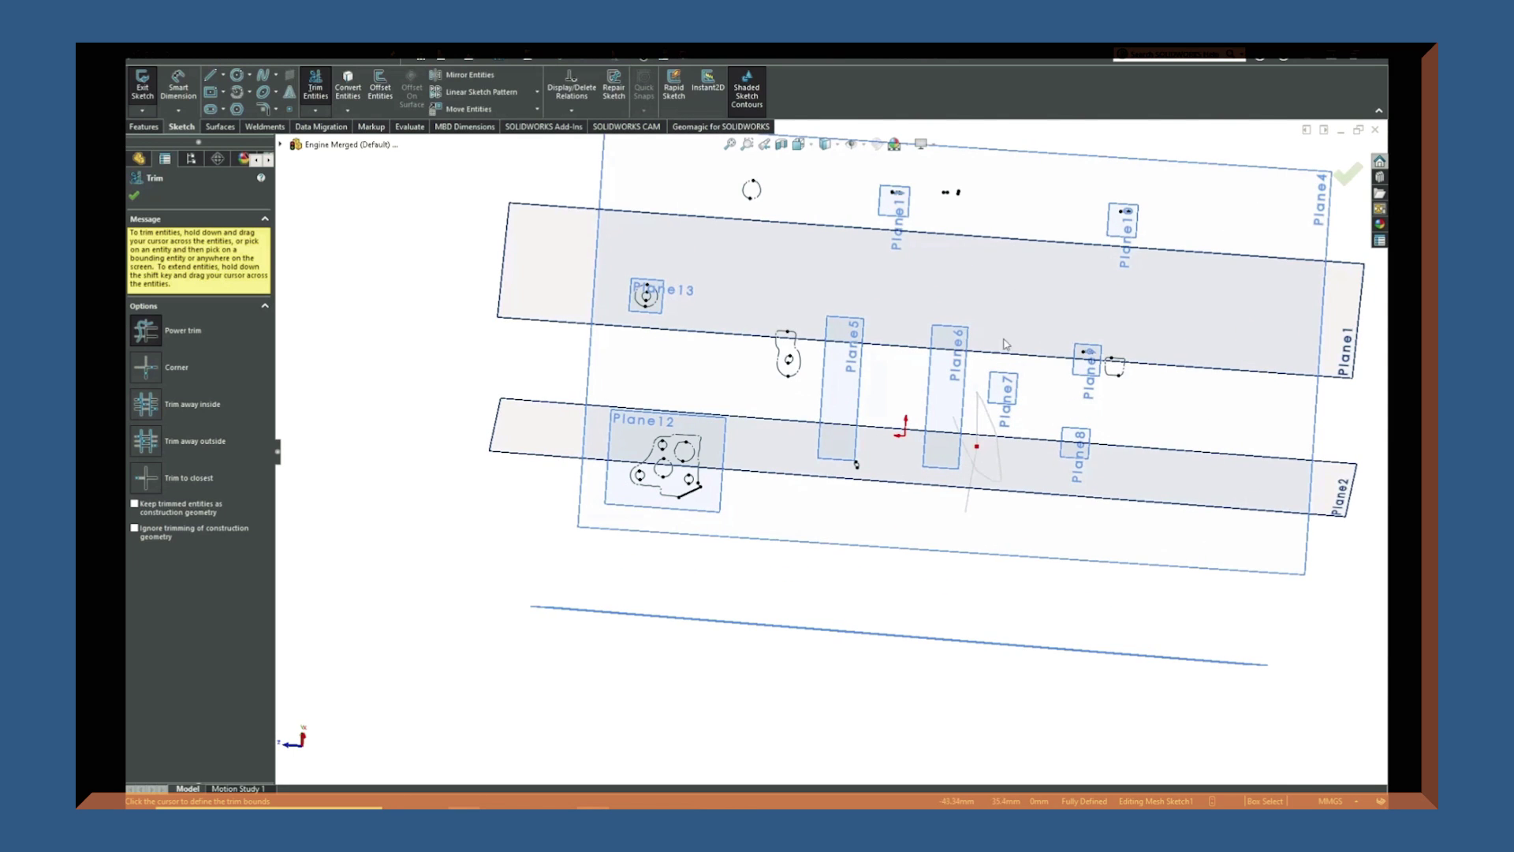
pyautogui.moveTo(975, 239); pyautogui.dragTo(986, 204)
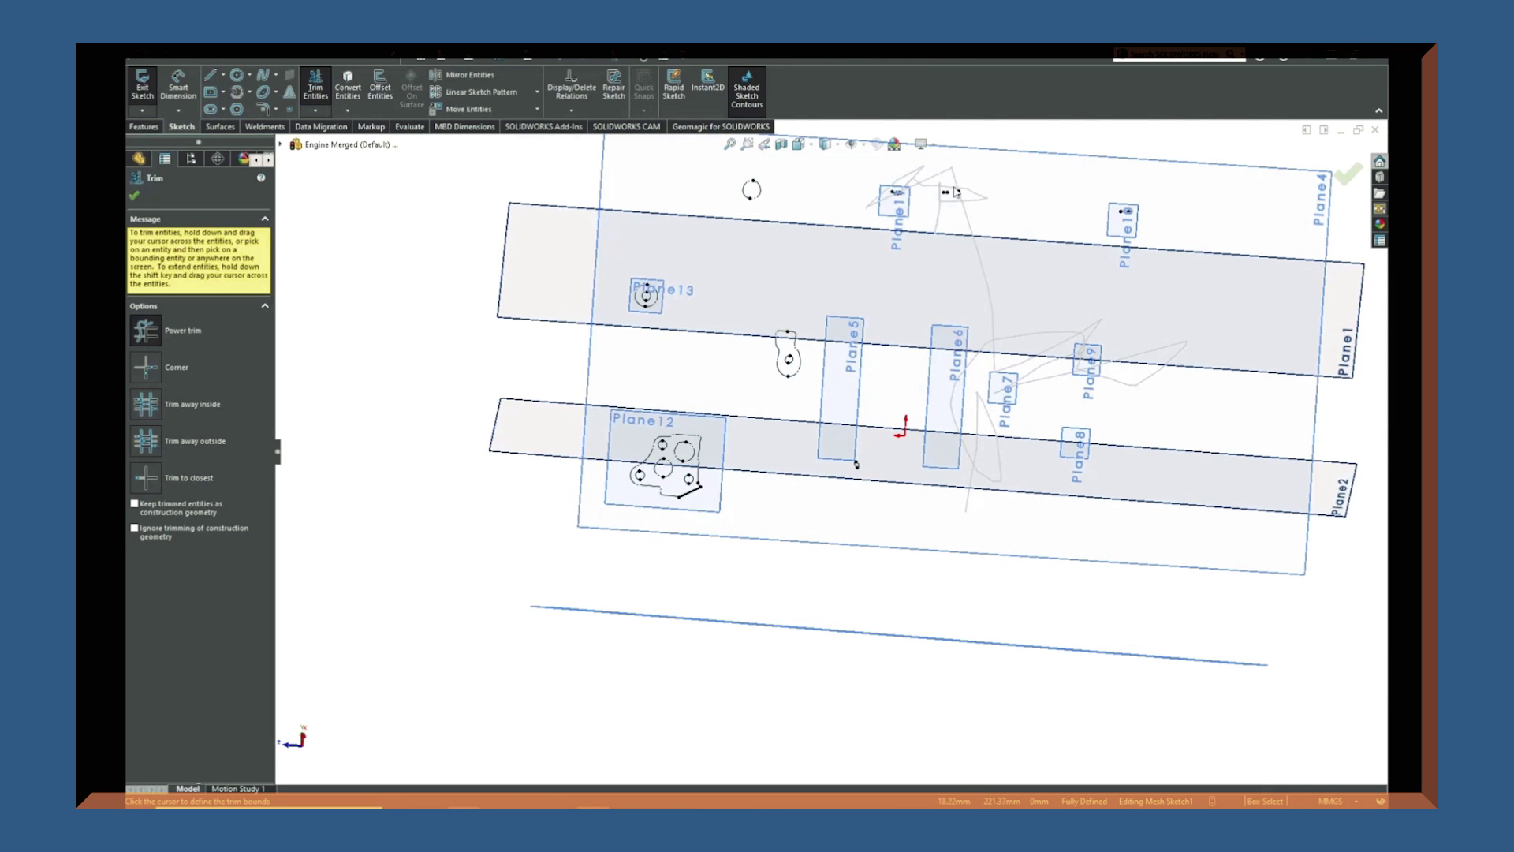
pyautogui.moveTo(881, 212); pyautogui.dragTo(654, 239)
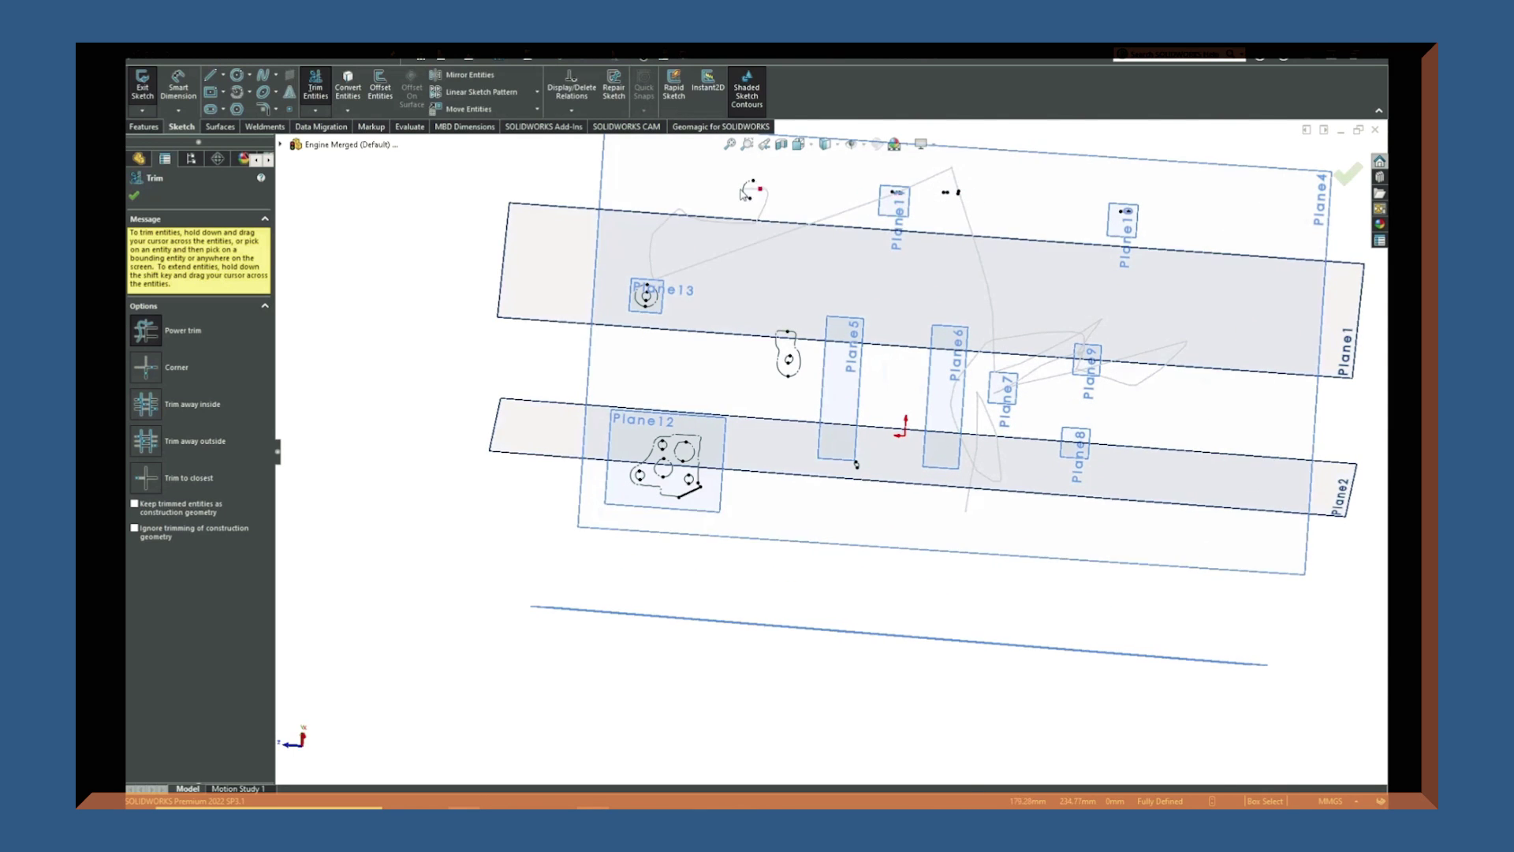
pyautogui.moveTo(630, 299); pyautogui.dragTo(655, 300)
# Trim the small leftover section curves in and beside Plane11 and finish trimming
pyautogui.scroll(4, 981, 251)
pyautogui.scroll(-10, 966, 213)
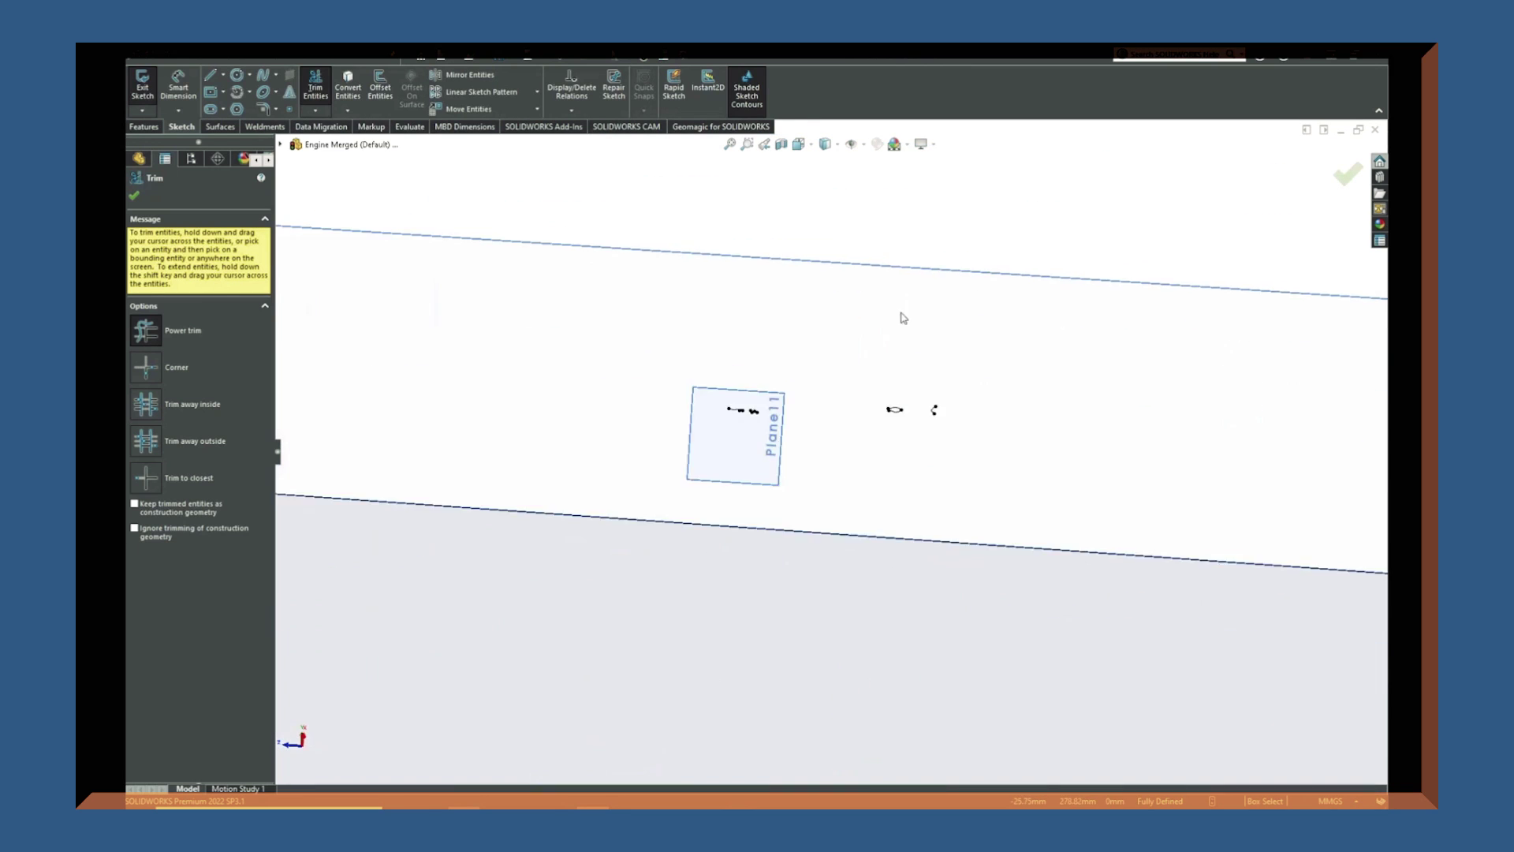
pyautogui.moveTo(664, 426); pyautogui.dragTo(677, 485)
pyautogui.moveTo(835, 399); pyautogui.dragTo(906, 501)
pyautogui.scroll(-4, 929, 502)
pyautogui.scroll(12, 928, 489)
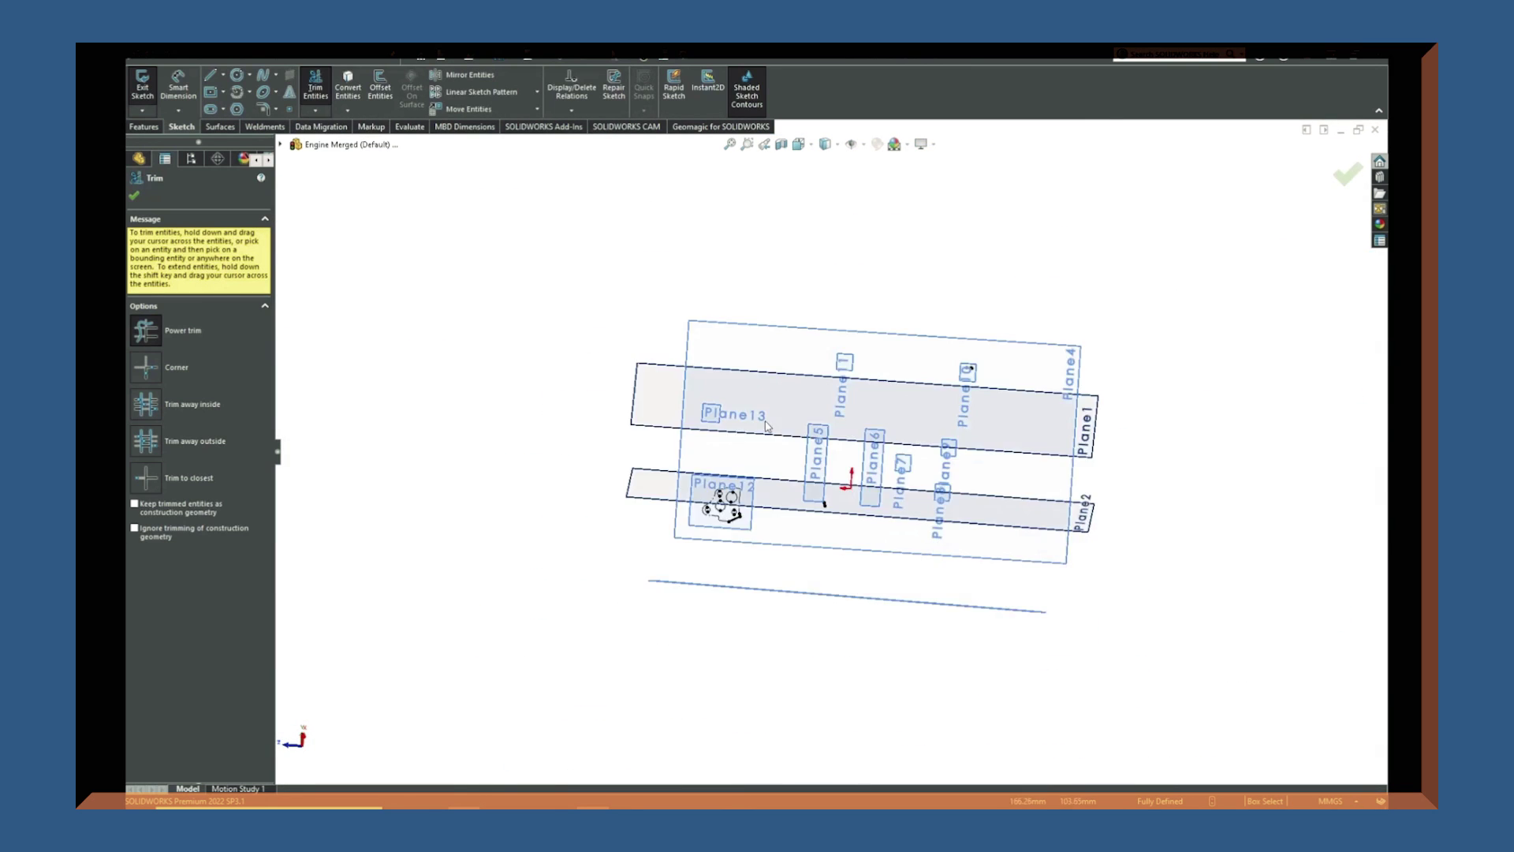
pyautogui.scroll(-8, 740, 499)
pyautogui.click(135, 195)
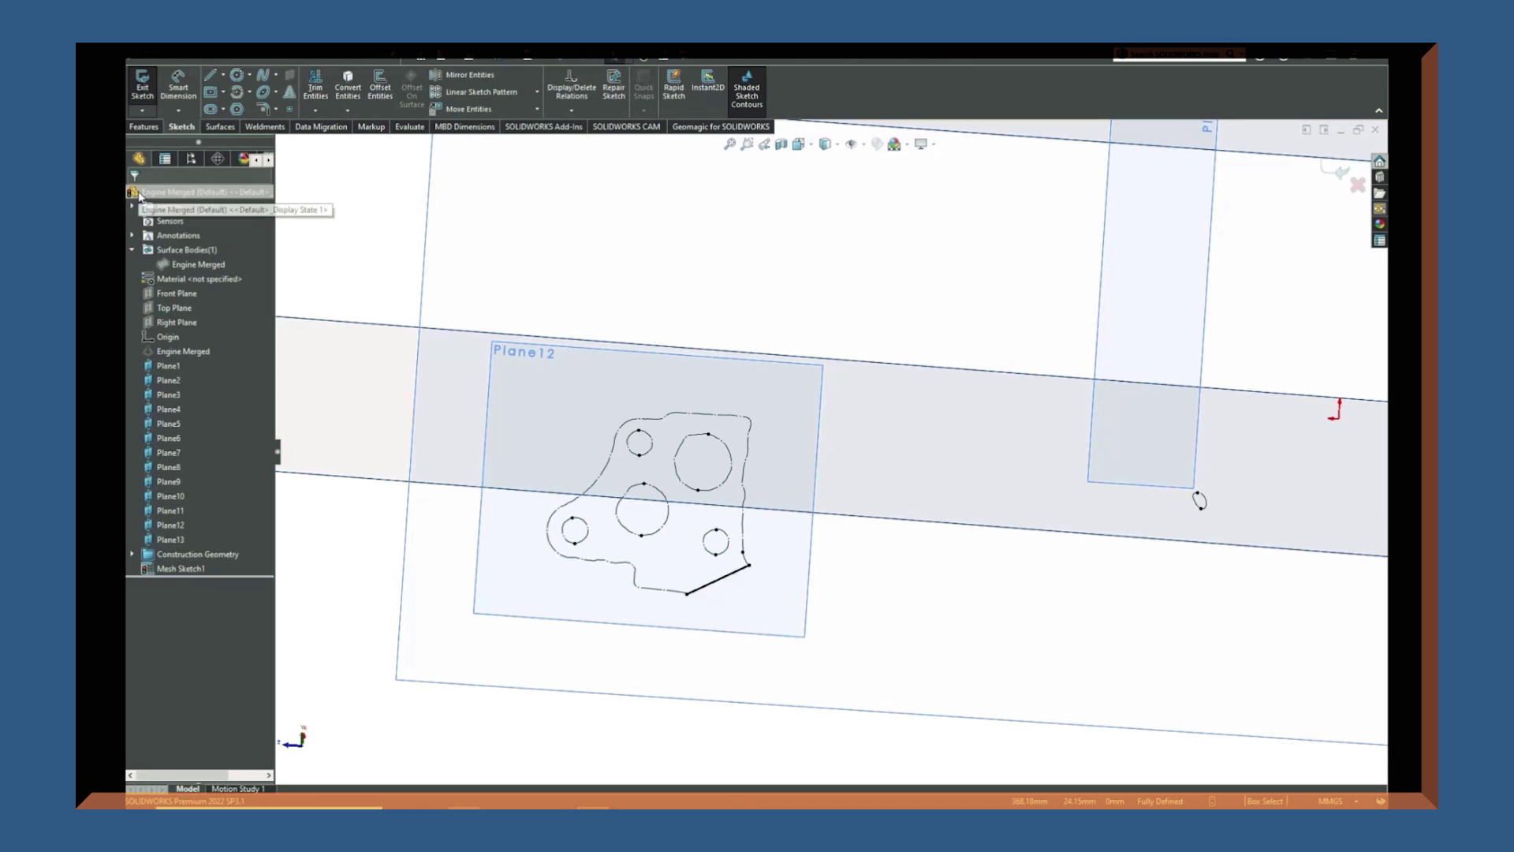
# Convert the mounting pad outline and its five hole curves from construction to regular sketch geometry
pyautogui.click(695, 418)
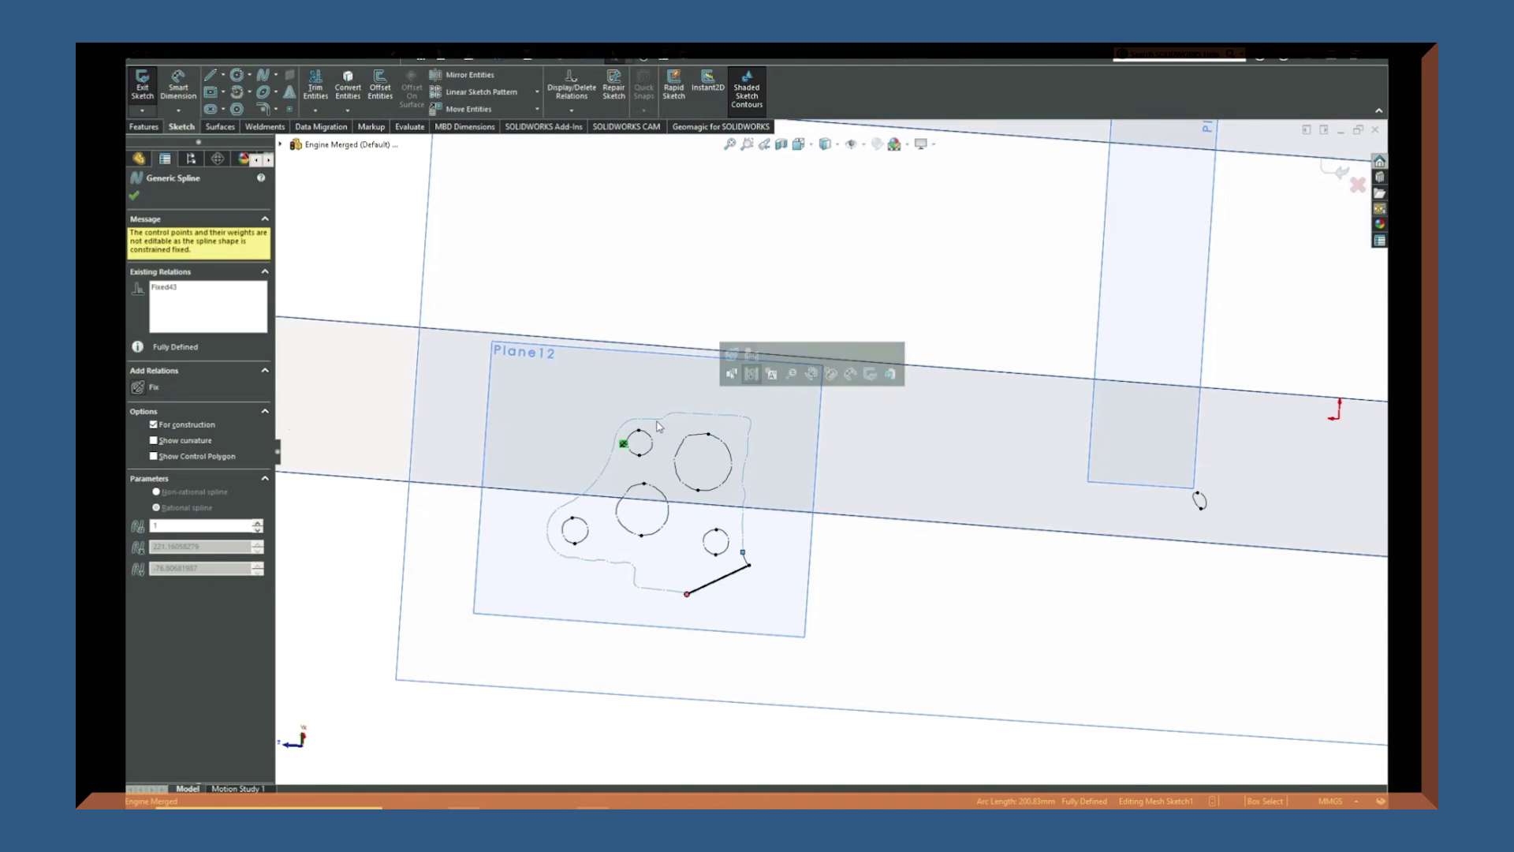
pyautogui.click(632, 454)
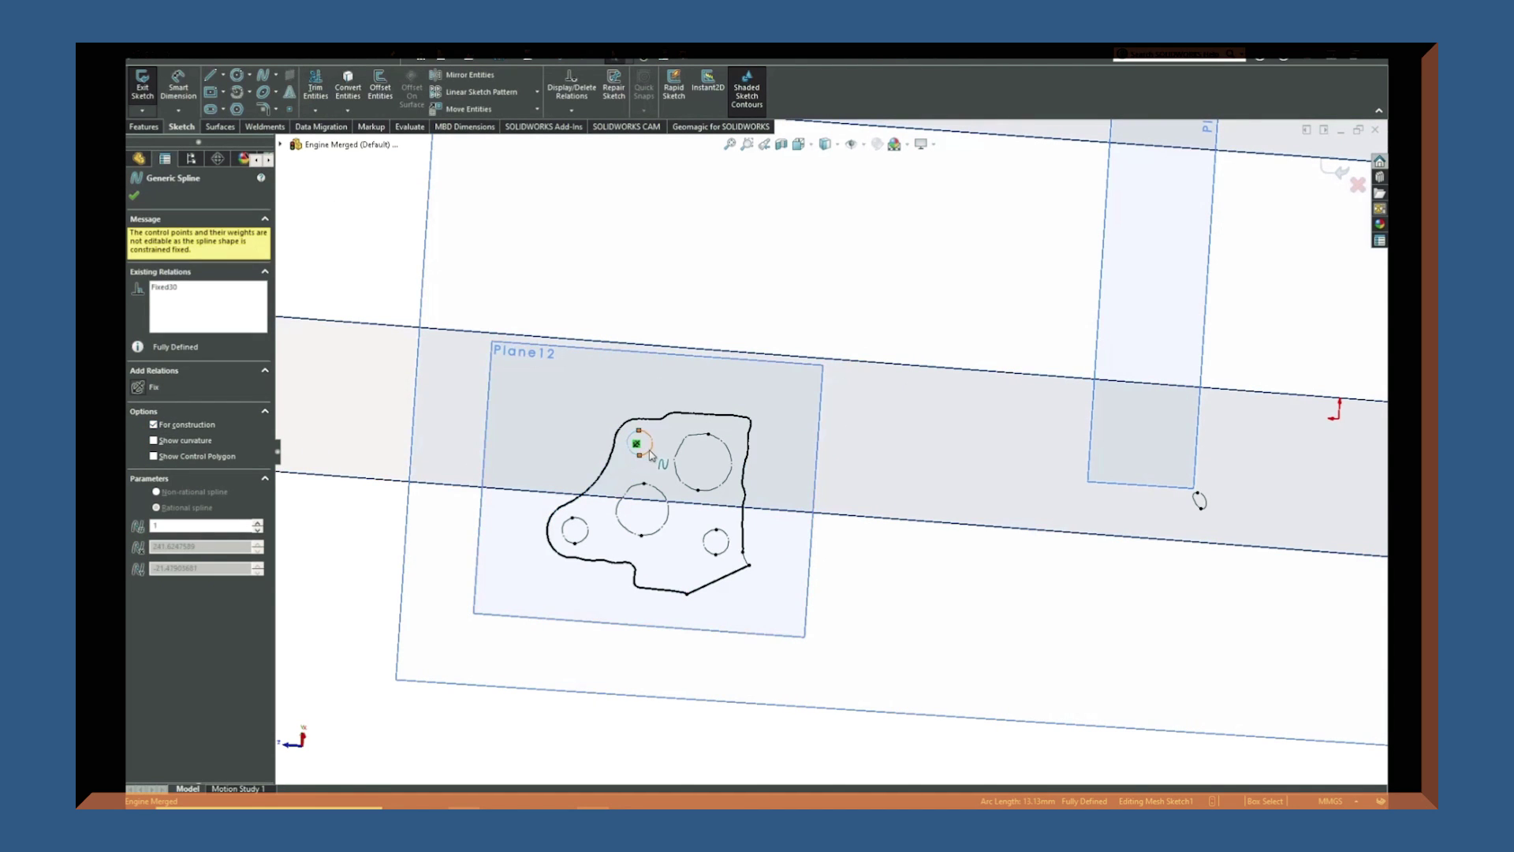
pyautogui.keyDown('ctrl'); pyautogui.click(651, 448); pyautogui.keyUp('ctrl')
pyautogui.keyDown('ctrl'); pyautogui.click(679, 452); pyautogui.keyUp('ctrl')
pyautogui.keyDown('ctrl'); pyautogui.click(731, 463); pyautogui.keyUp('ctrl')
pyautogui.keyDown('ctrl'); pyautogui.click(725, 535); pyautogui.keyUp('ctrl')
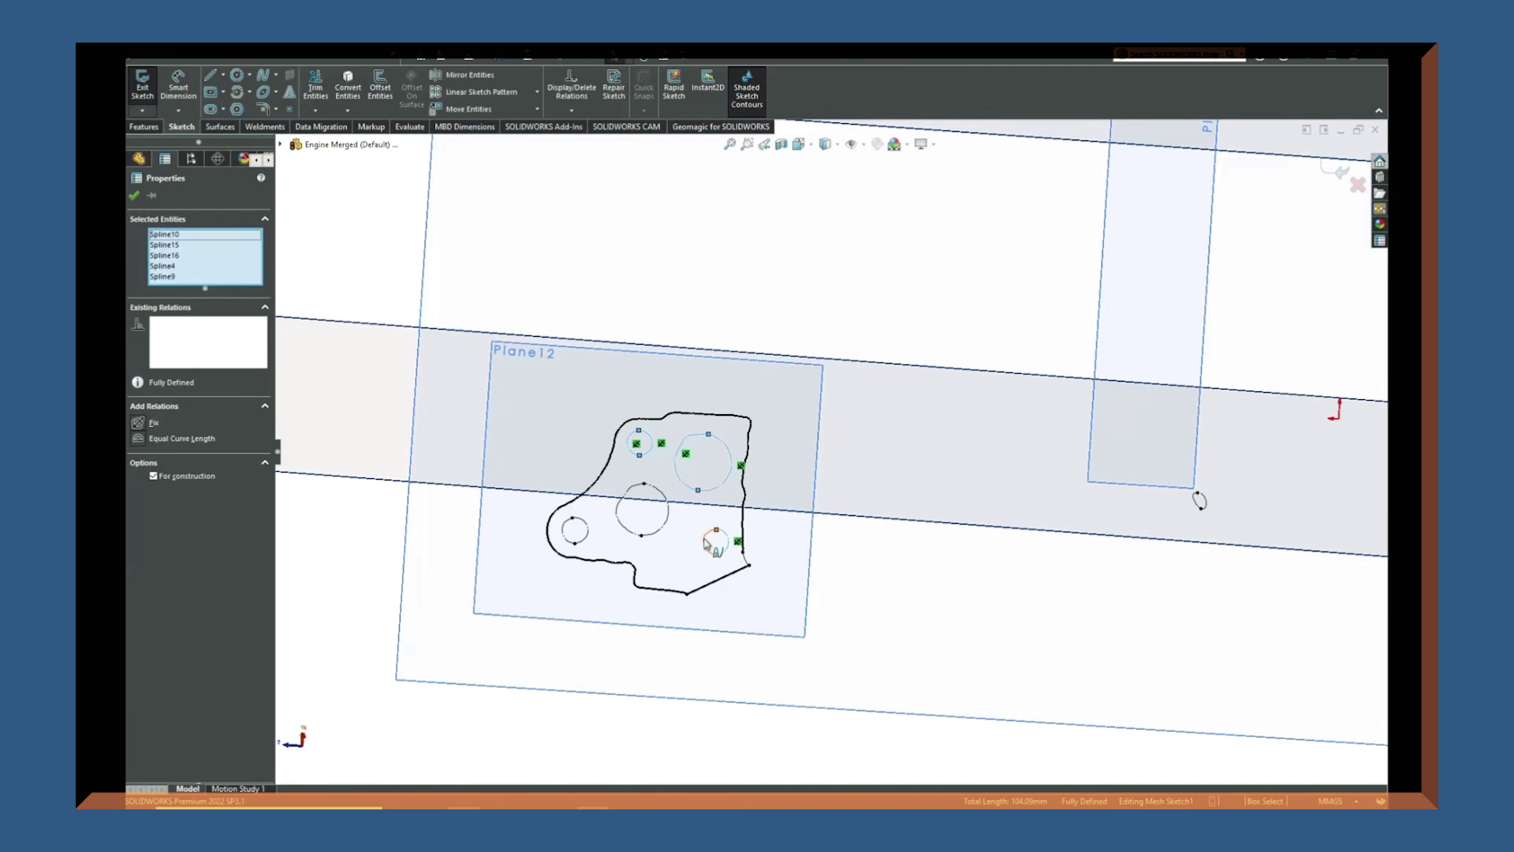
pyautogui.keyDown('ctrl'); pyautogui.click(667, 524); pyautogui.keyUp('ctrl')
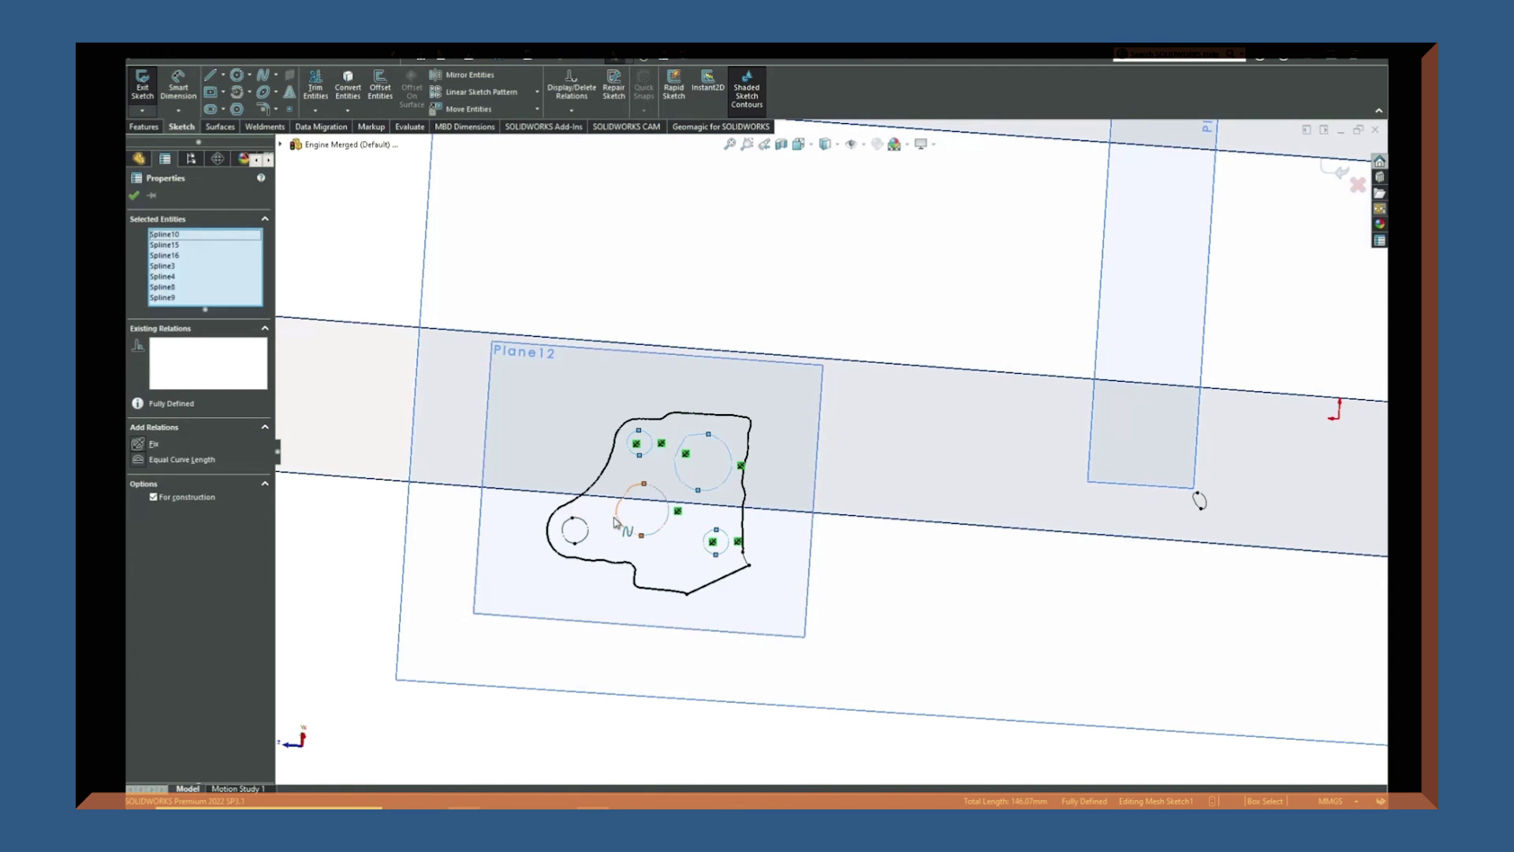
pyautogui.keyDown('ctrl'); pyautogui.click(565, 537); pyautogui.keyUp('ctrl')
pyautogui.keyDown('ctrl'); pyautogui.click(565, 541); pyautogui.keyUp('ctrl')
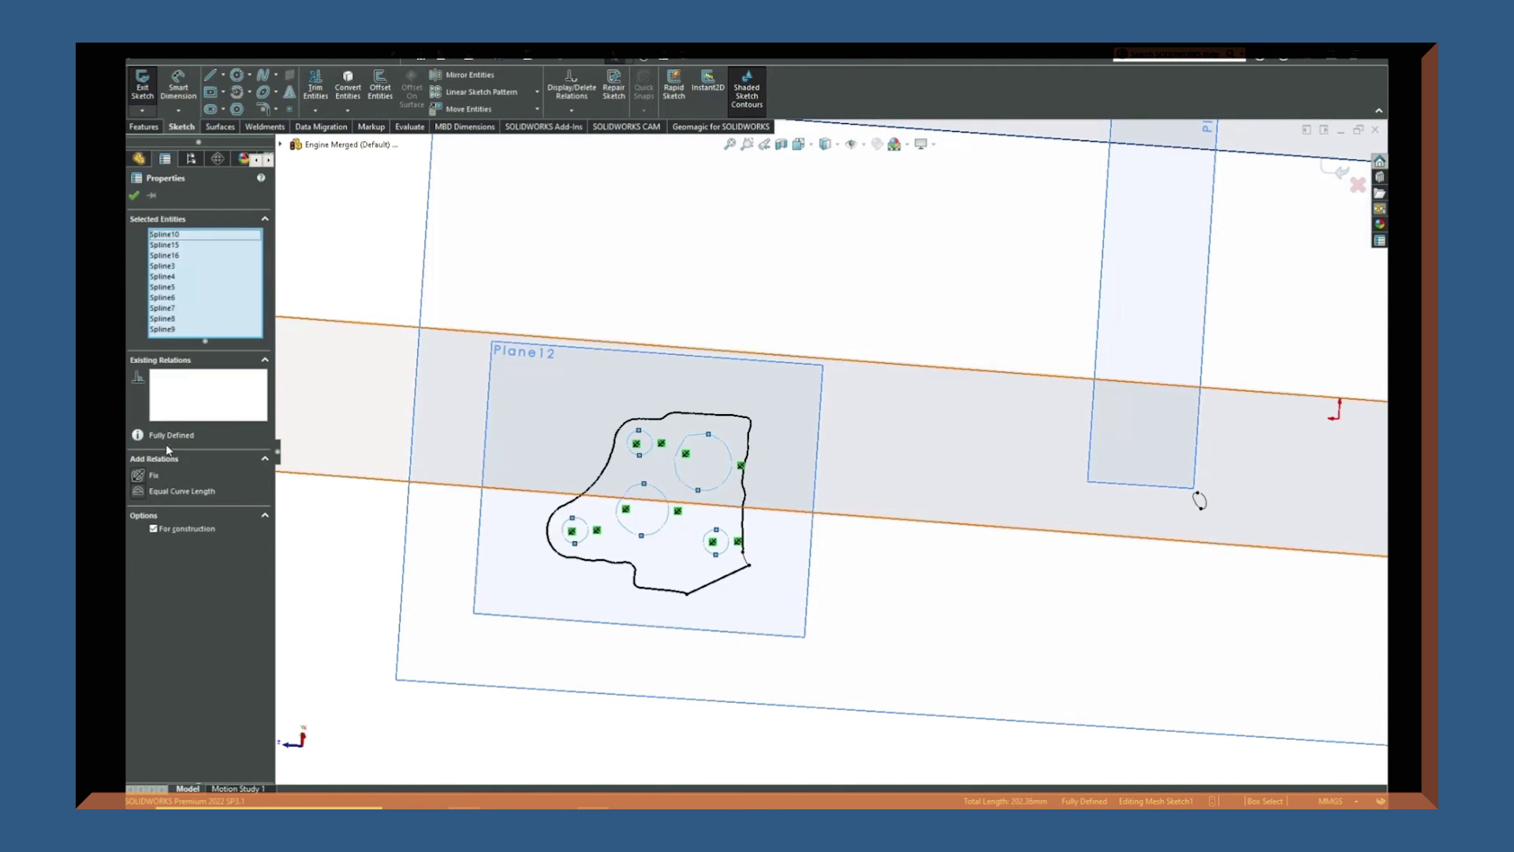
pyautogui.click(164, 529)
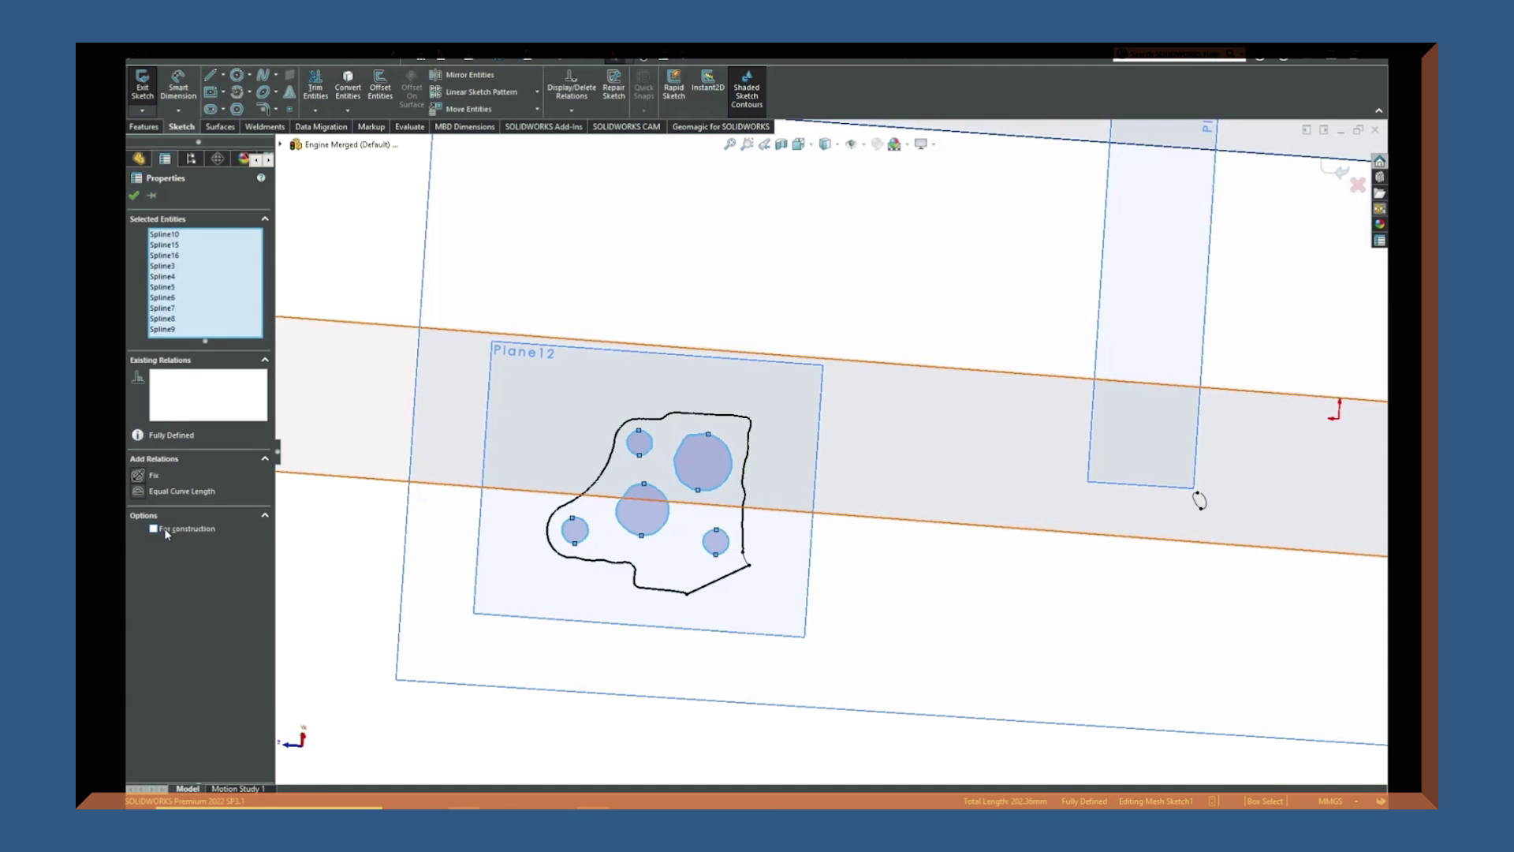
pyautogui.click(134, 194)
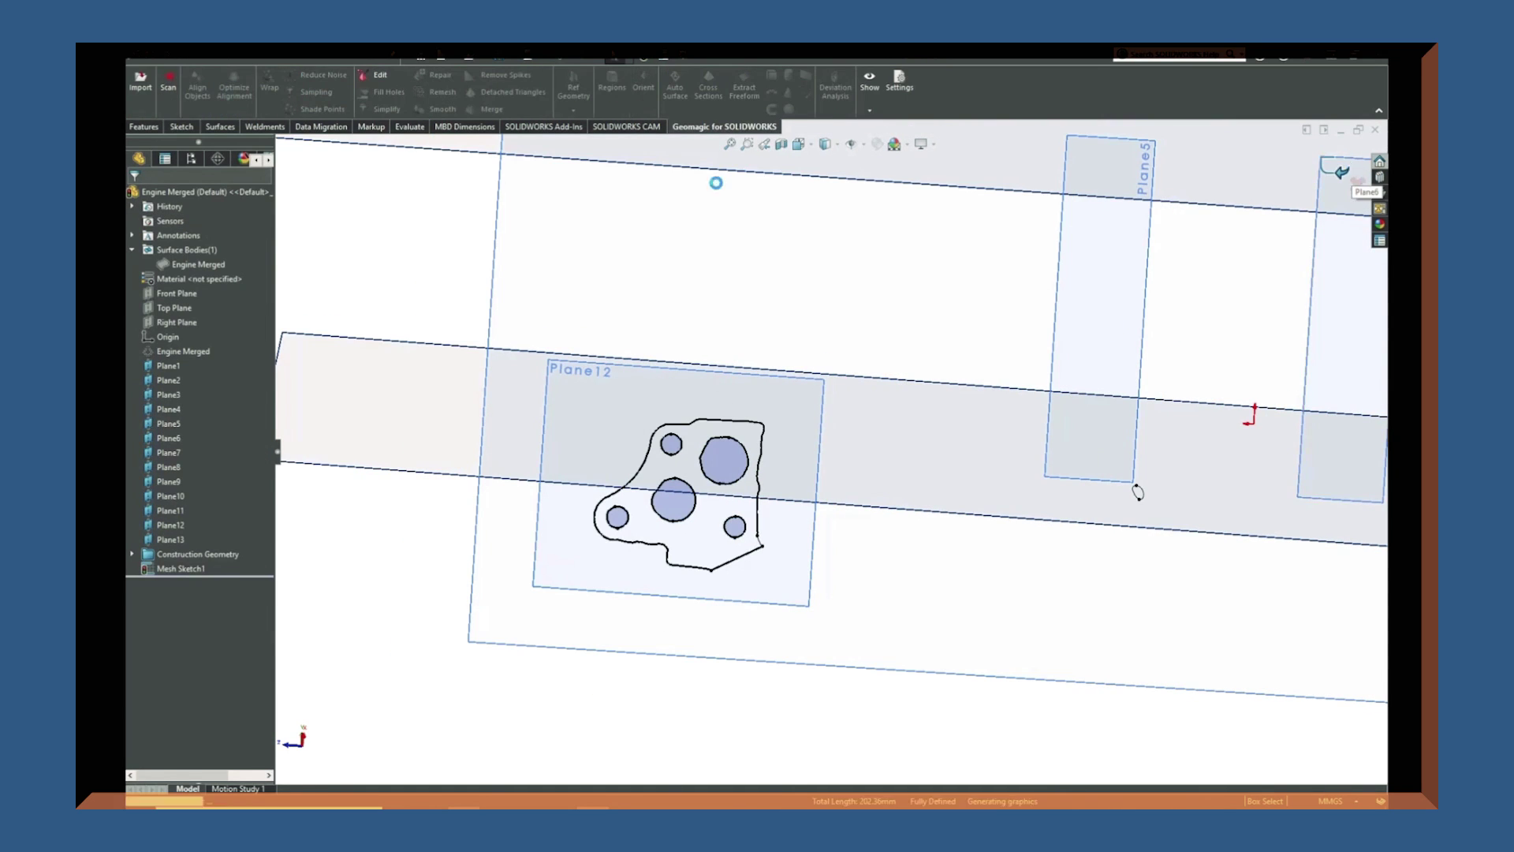
# Show the hidden Engine Merged surface body
pyautogui.click(201, 265)
pyautogui.click(200, 241)
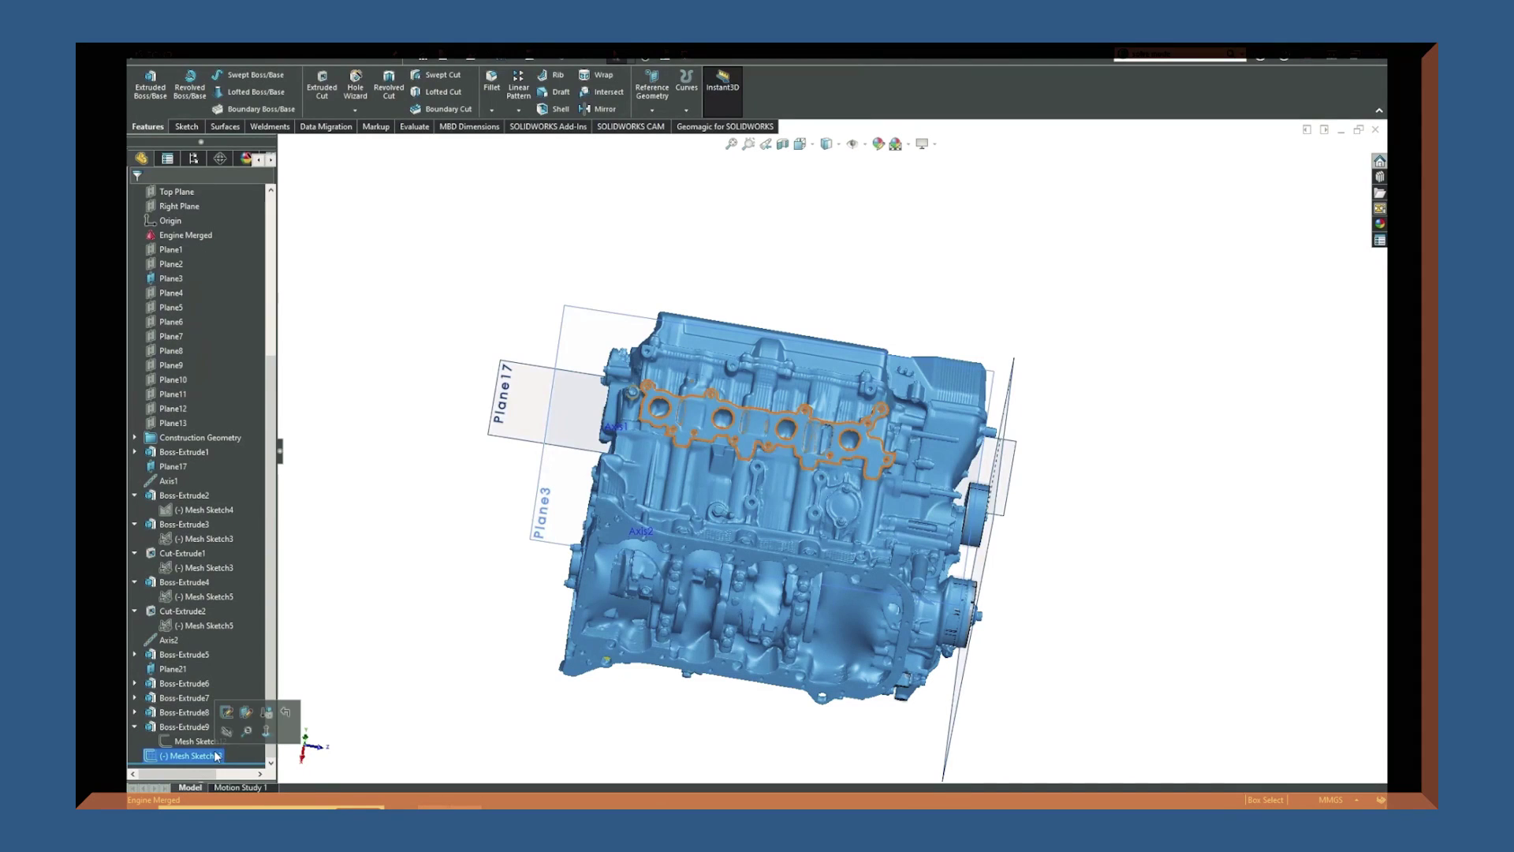
# Extrude the port flange region of the last mesh sketch as a 21 mm blind boss with merged result
pyautogui.click(150, 83)
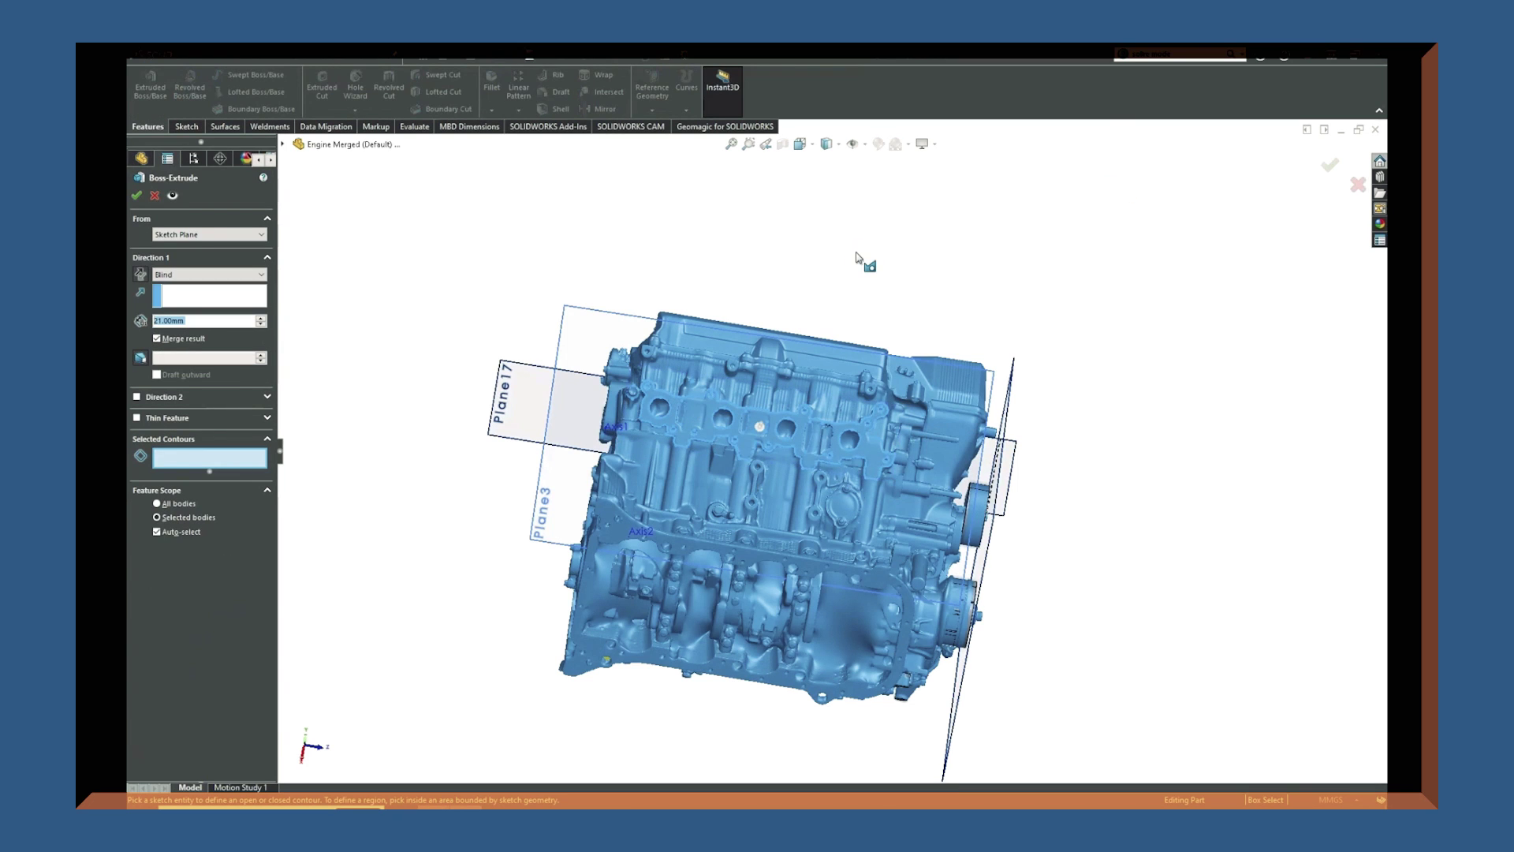
pyautogui.click(701, 430)
pyautogui.scroll(1, 702, 430)
pyautogui.moveTo(703, 429)
pyautogui.mouseDown(button='middle')
pyautogui.moveTo(822, 341)
pyautogui.moveTo(848, 436)
pyautogui.moveTo(822, 374)
pyautogui.mouseUp(button='middle')
pyautogui.scroll(-7, 822, 374)
pyautogui.moveTo(868, 317); pyautogui.dragTo(570, 364, button='middle')
pyautogui.scroll(3, 895, 325)
pyautogui.click(136, 196)
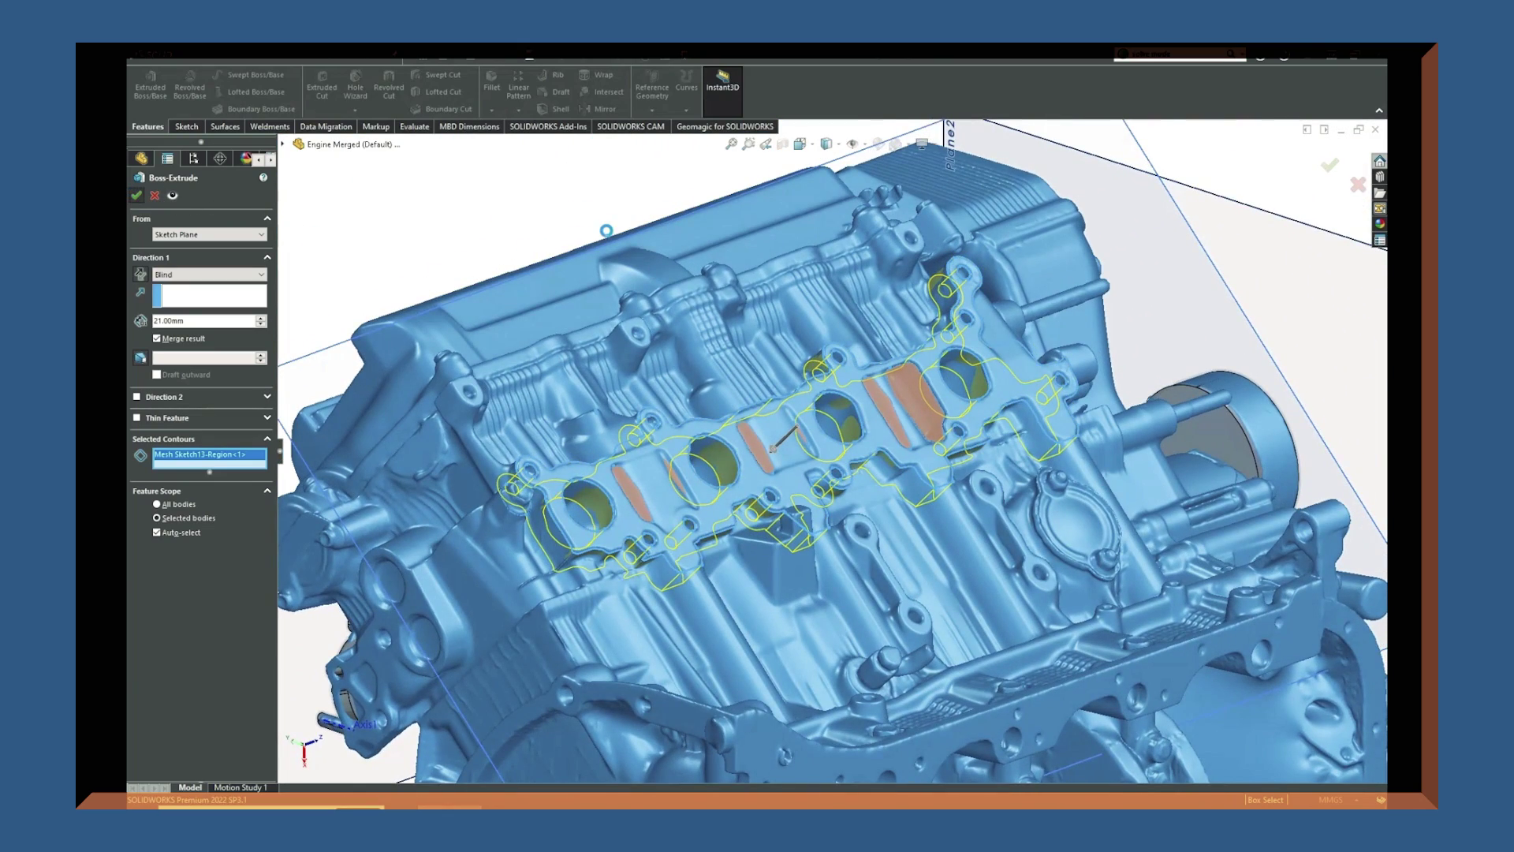
# Hide the Engine Merged surface body and view the extruded solid bodies on their own
pyautogui.scroll(6, 222, 348)
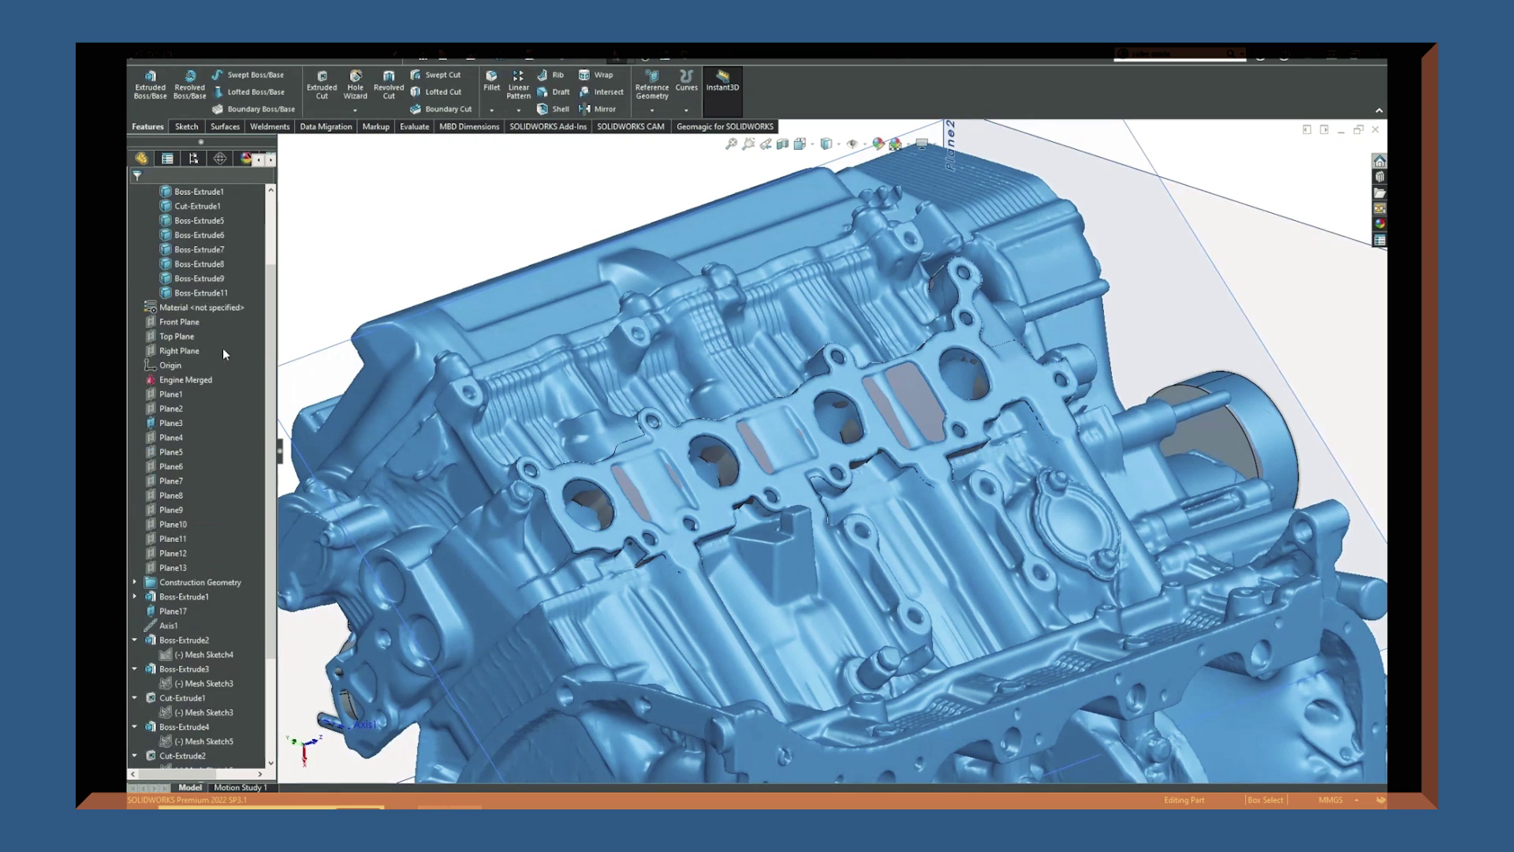
pyautogui.click(203, 265)
pyautogui.click(213, 239)
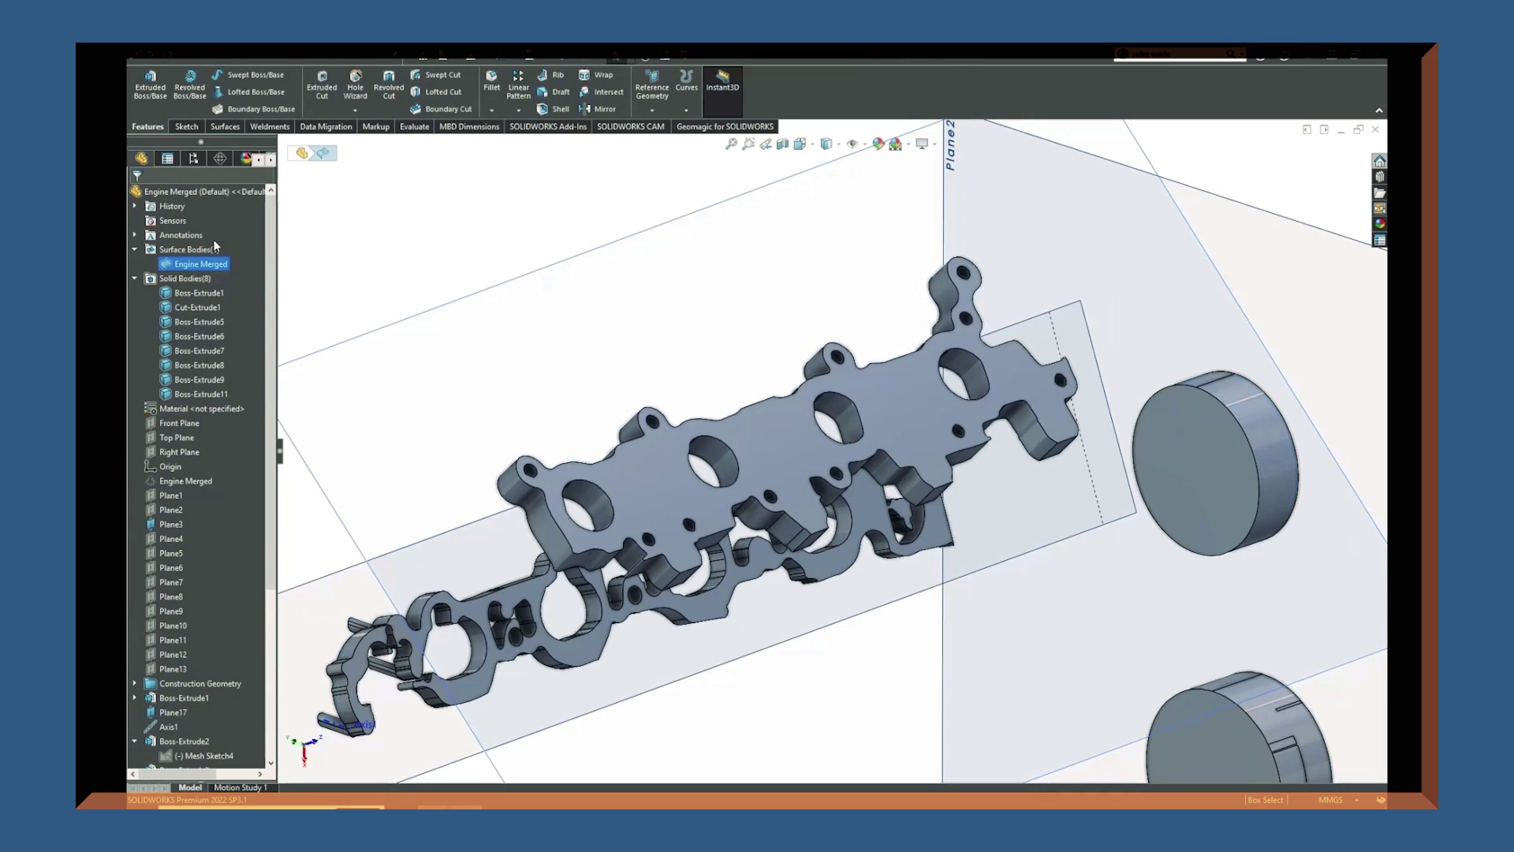
pyautogui.scroll(7, 949, 512)
pyautogui.moveTo(943, 515); pyautogui.dragTo(576, 584, button='middle')
pyautogui.scroll(-5, 1105, 568)
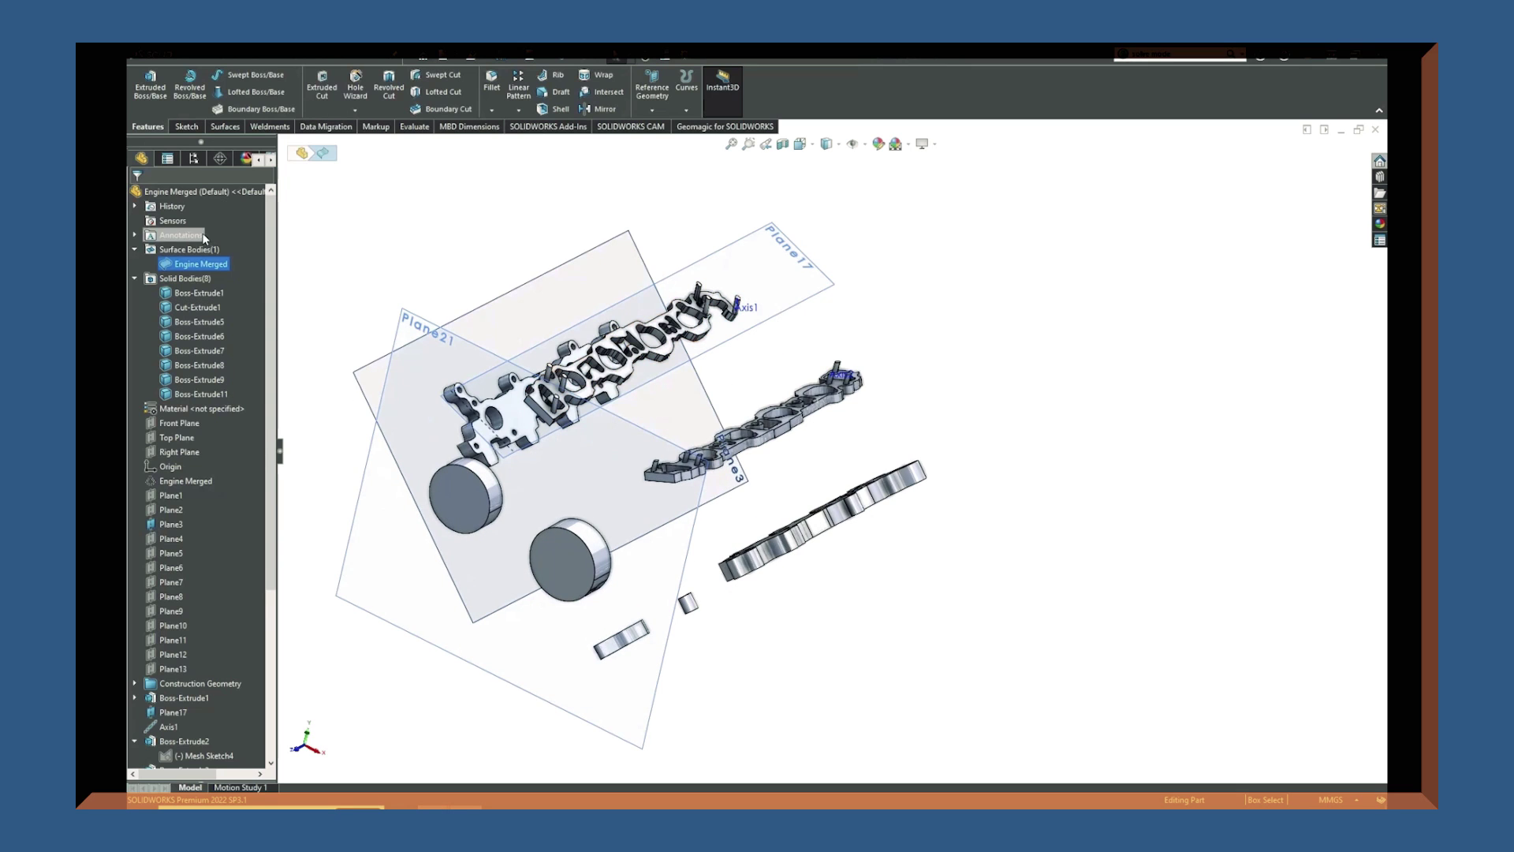
# Turn the Engine Merged surface body back on to compare the scan with the extruded solids
pyautogui.click(199, 264)
pyautogui.click(217, 248)
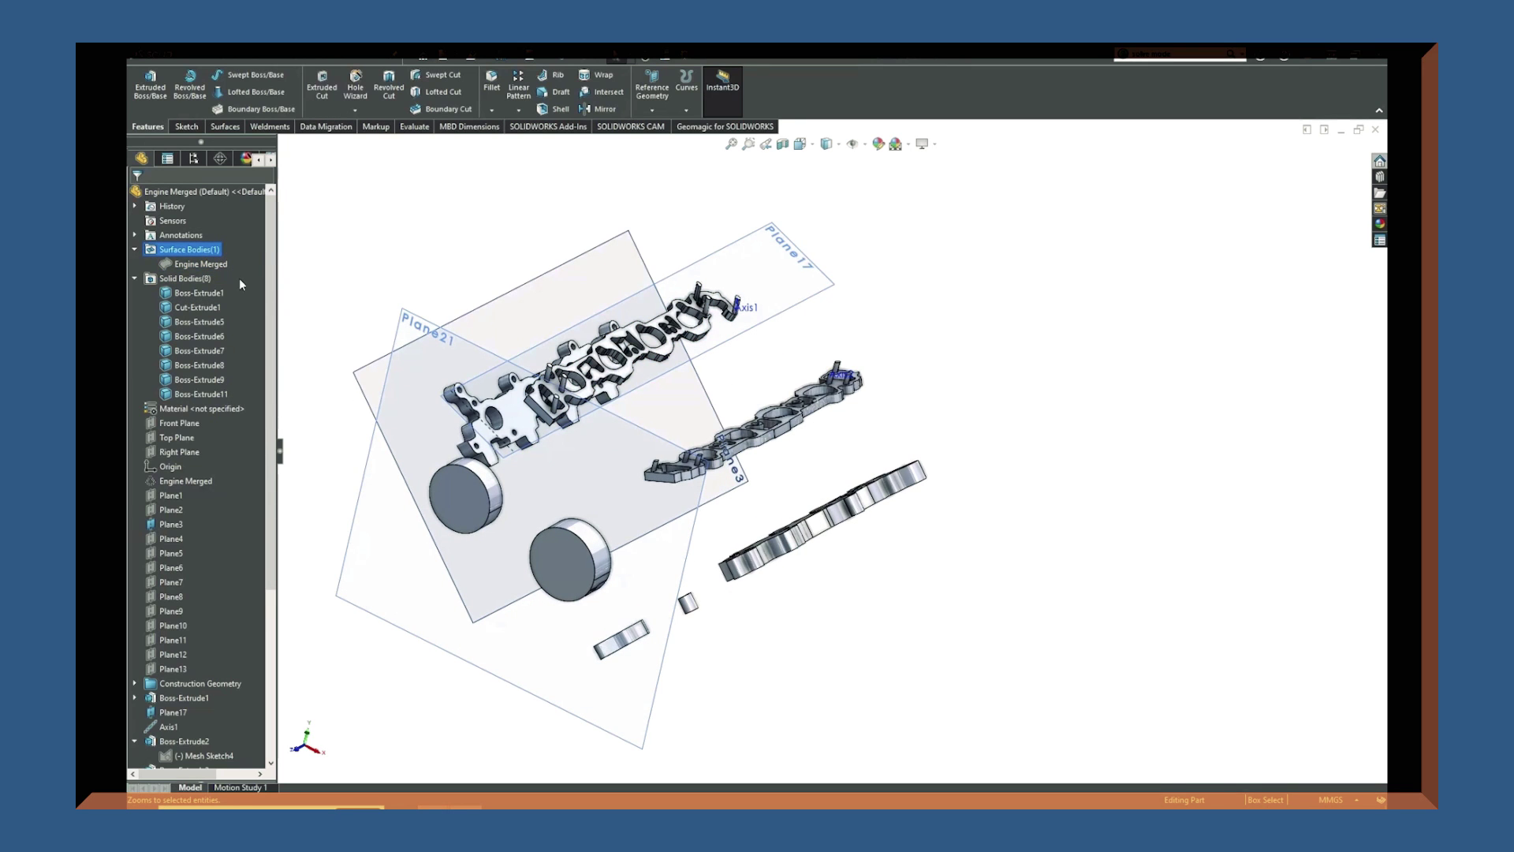
pyautogui.click(221, 266)
pyautogui.click(233, 241)
pyautogui.click(376, 267)
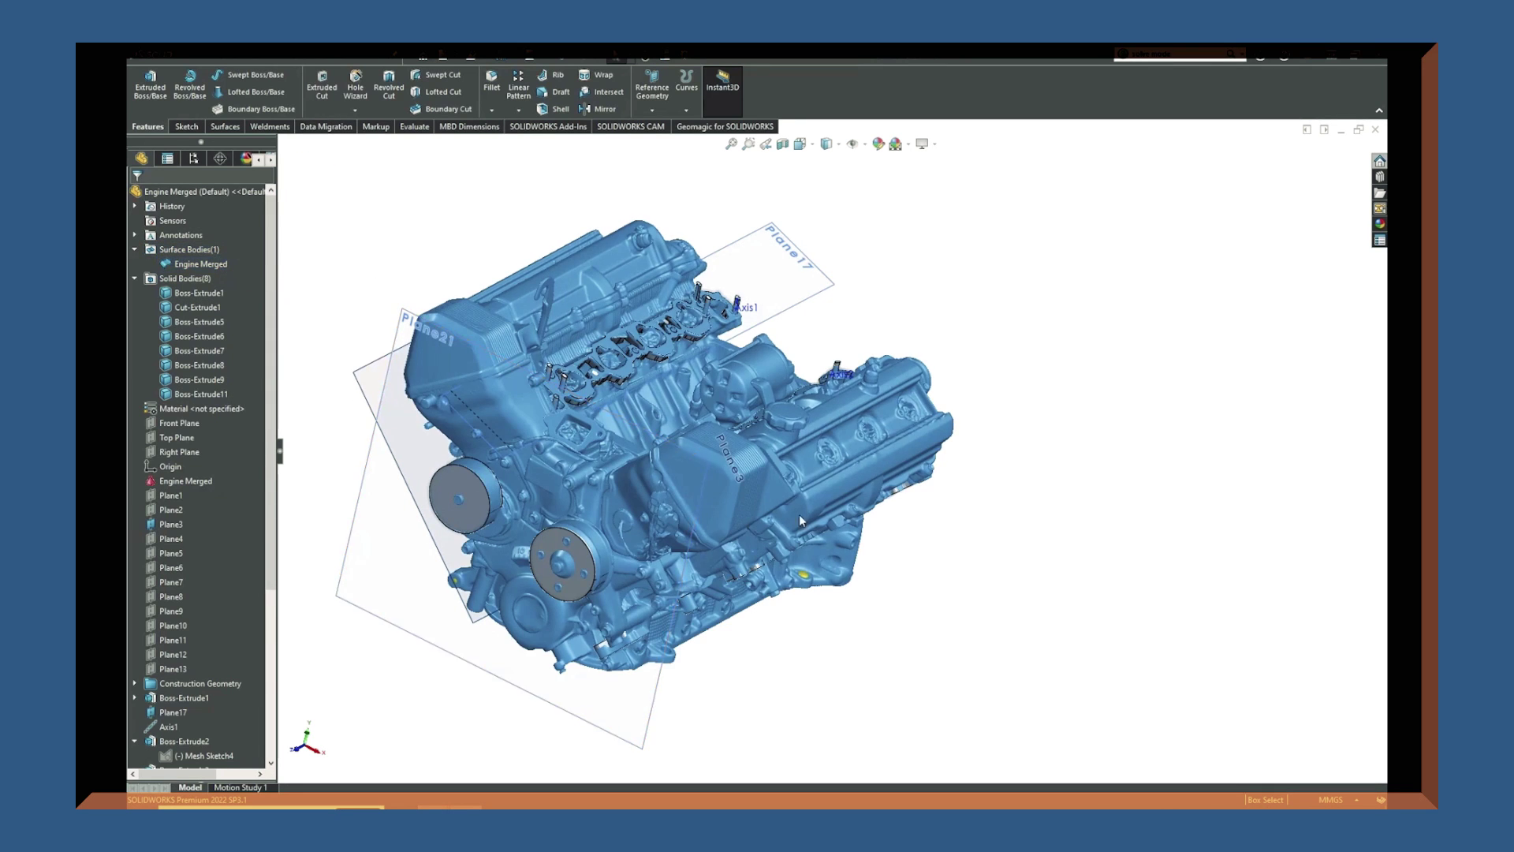
pyautogui.moveTo(856, 461); pyautogui.dragTo(797, 481, button='middle')
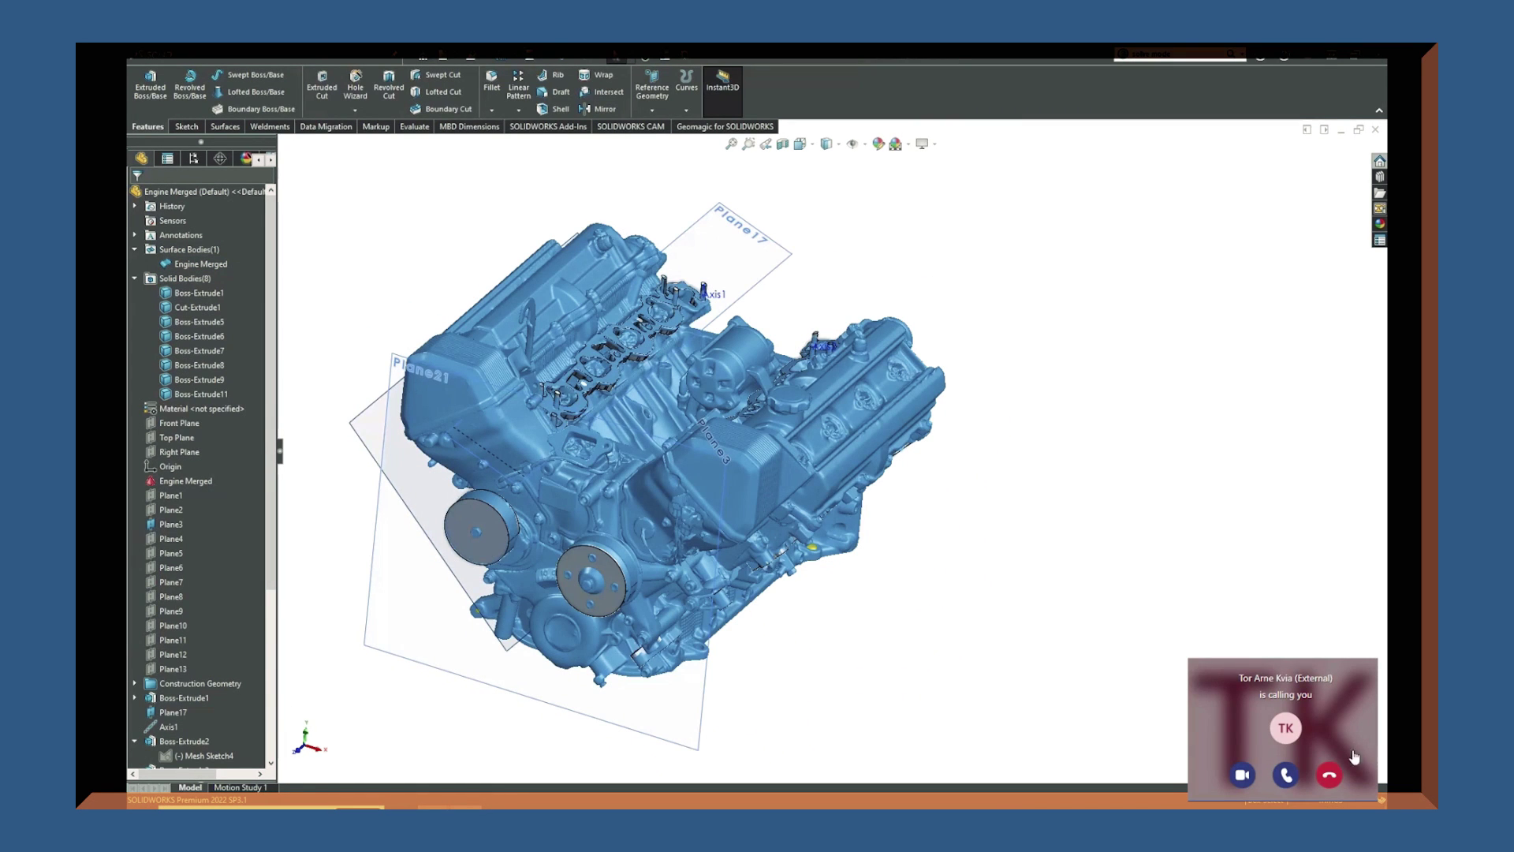
# Accept the incoming call with video and maximize the call window
pyautogui.click(1244, 775)
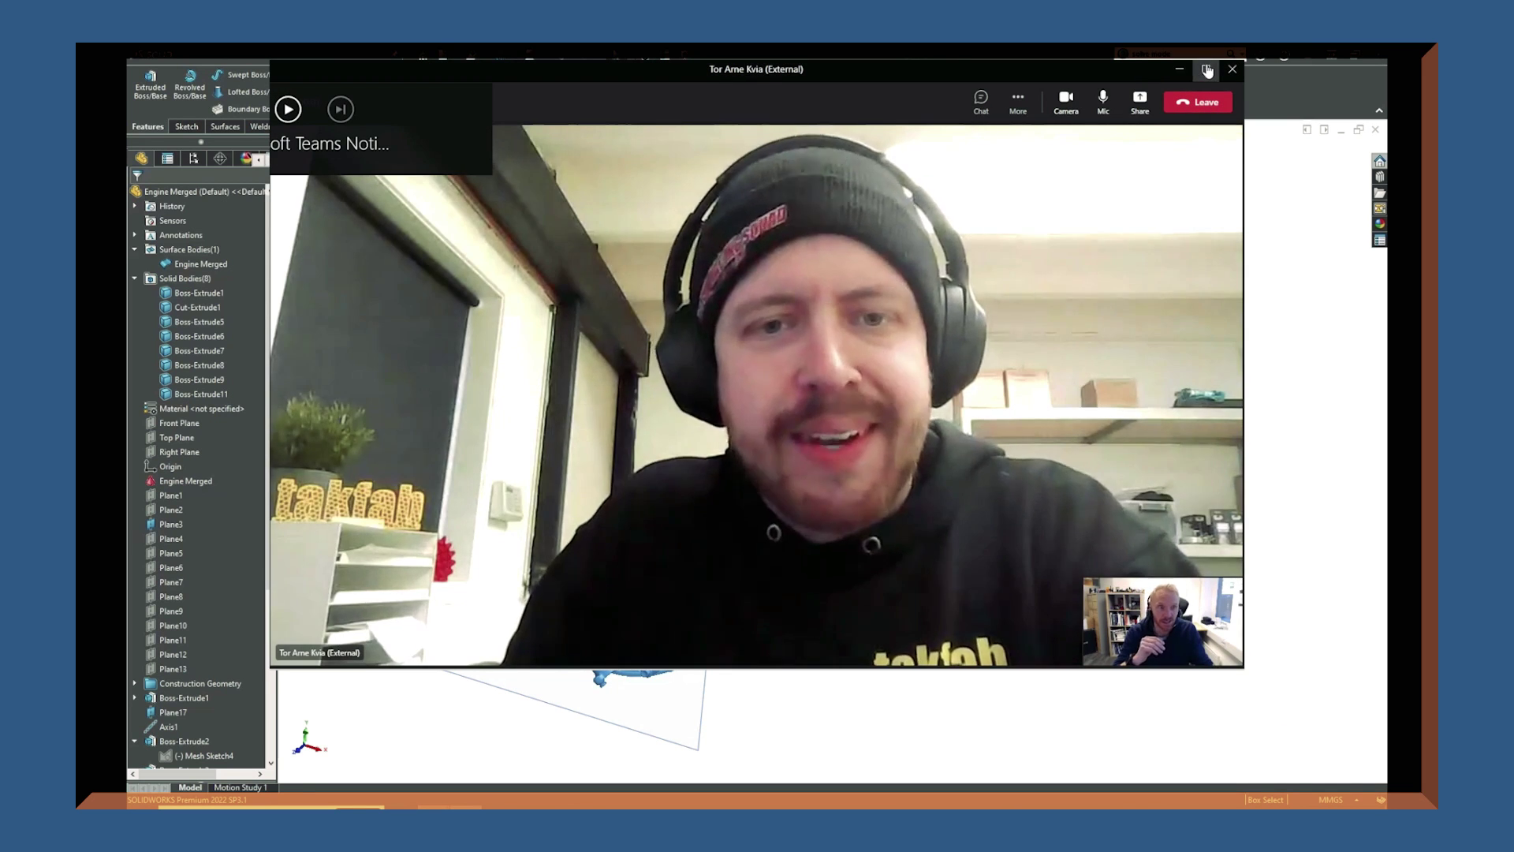
pyautogui.click(1207, 71)
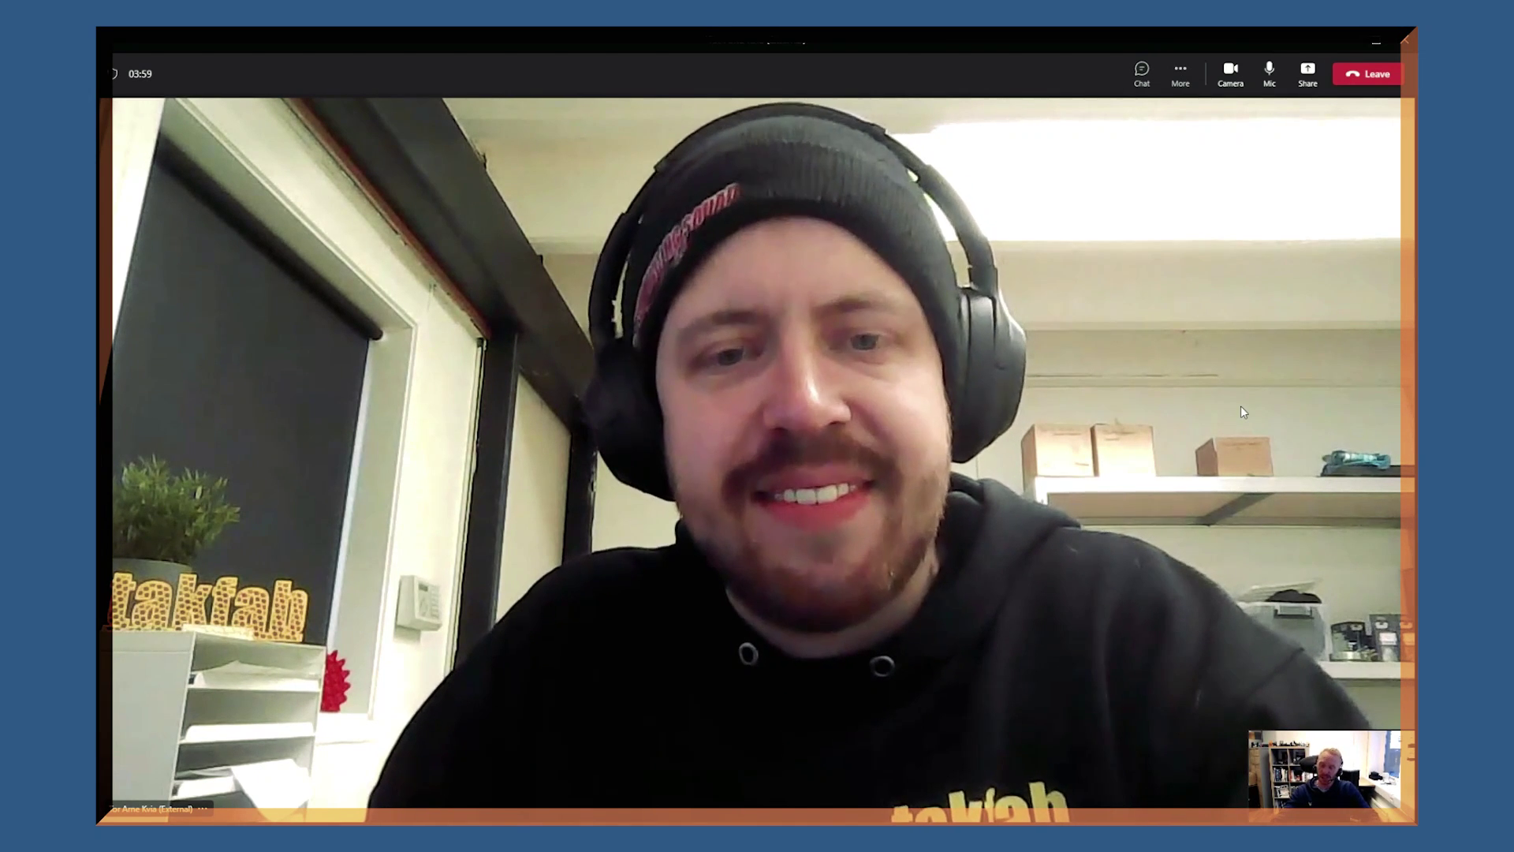
# Switch to peel.OS and examine the aligned V8 engine scan from the front, above and the side
pyautogui.hotkey('alt', 'Tab')
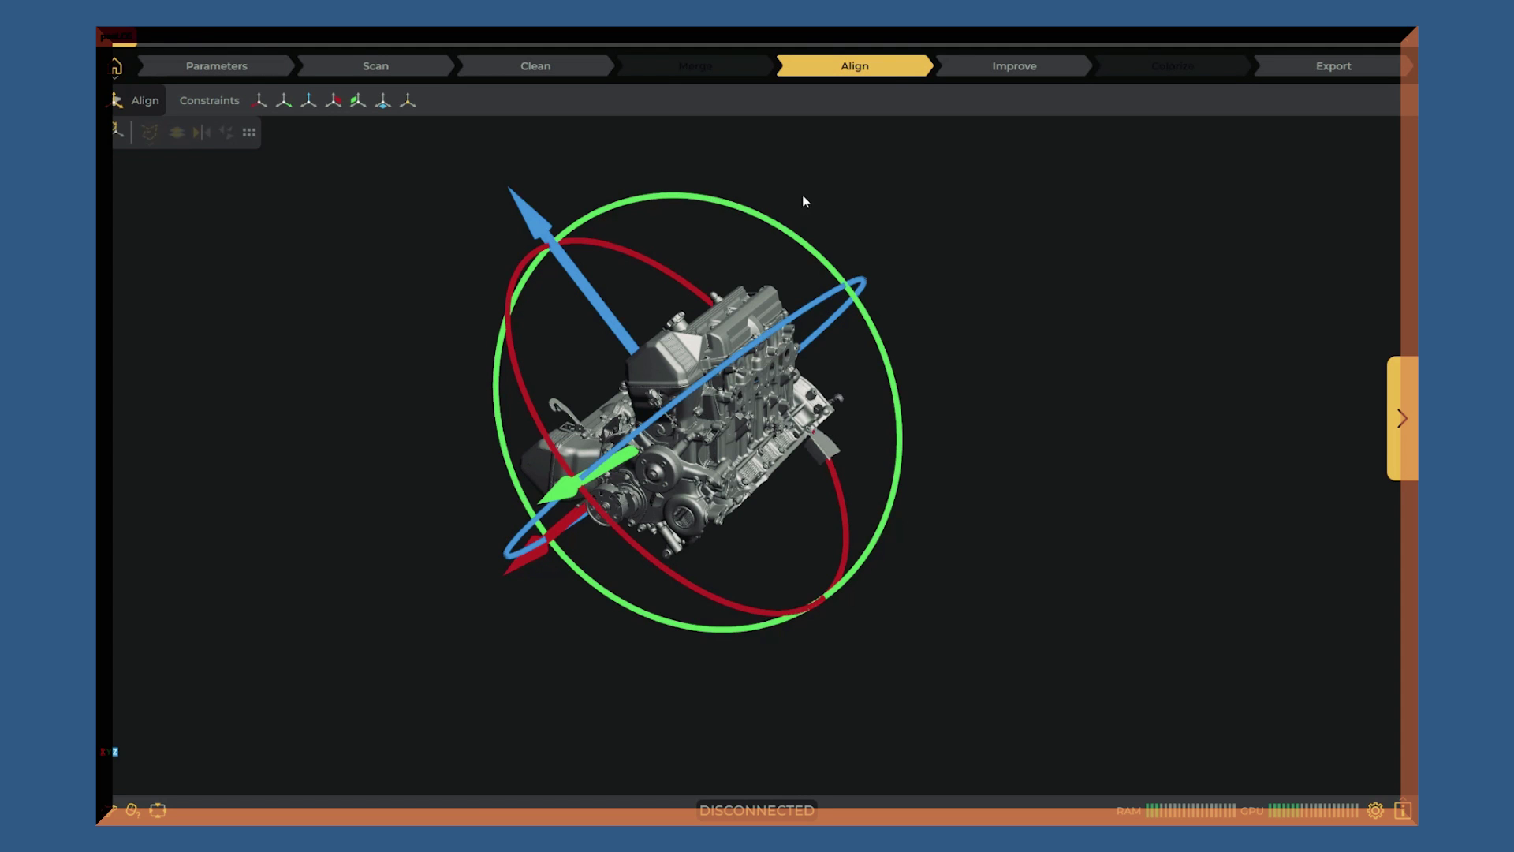
pyautogui.moveTo(874, 271); pyautogui.dragTo(937, 298)
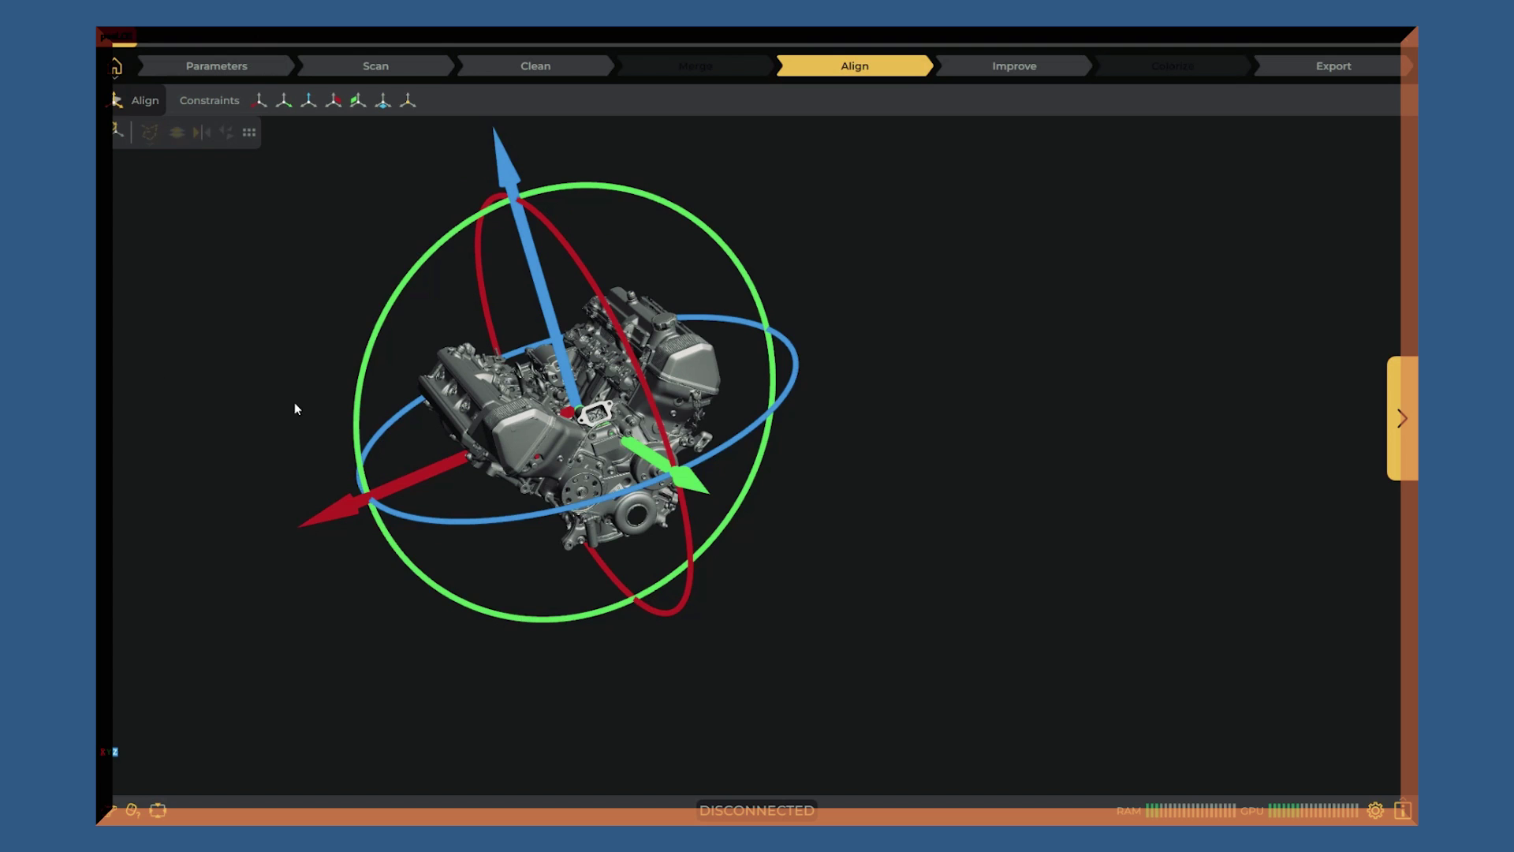
pyautogui.scroll(2, 295, 409)
pyautogui.scroll(2, 597, 335)
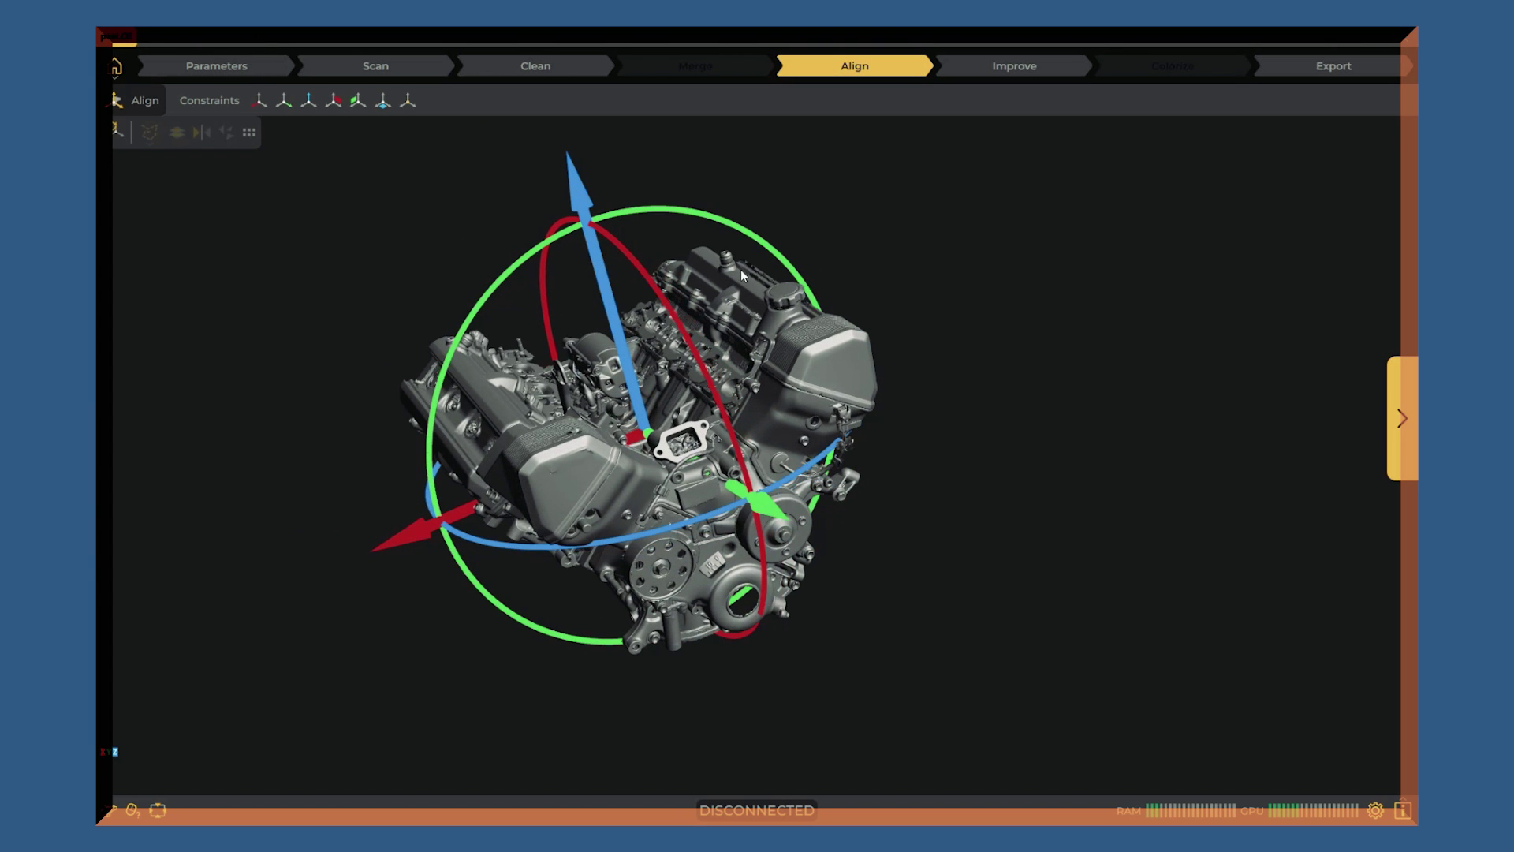
pyautogui.moveTo(910, 373); pyautogui.dragTo(1029, 374, button='middle')
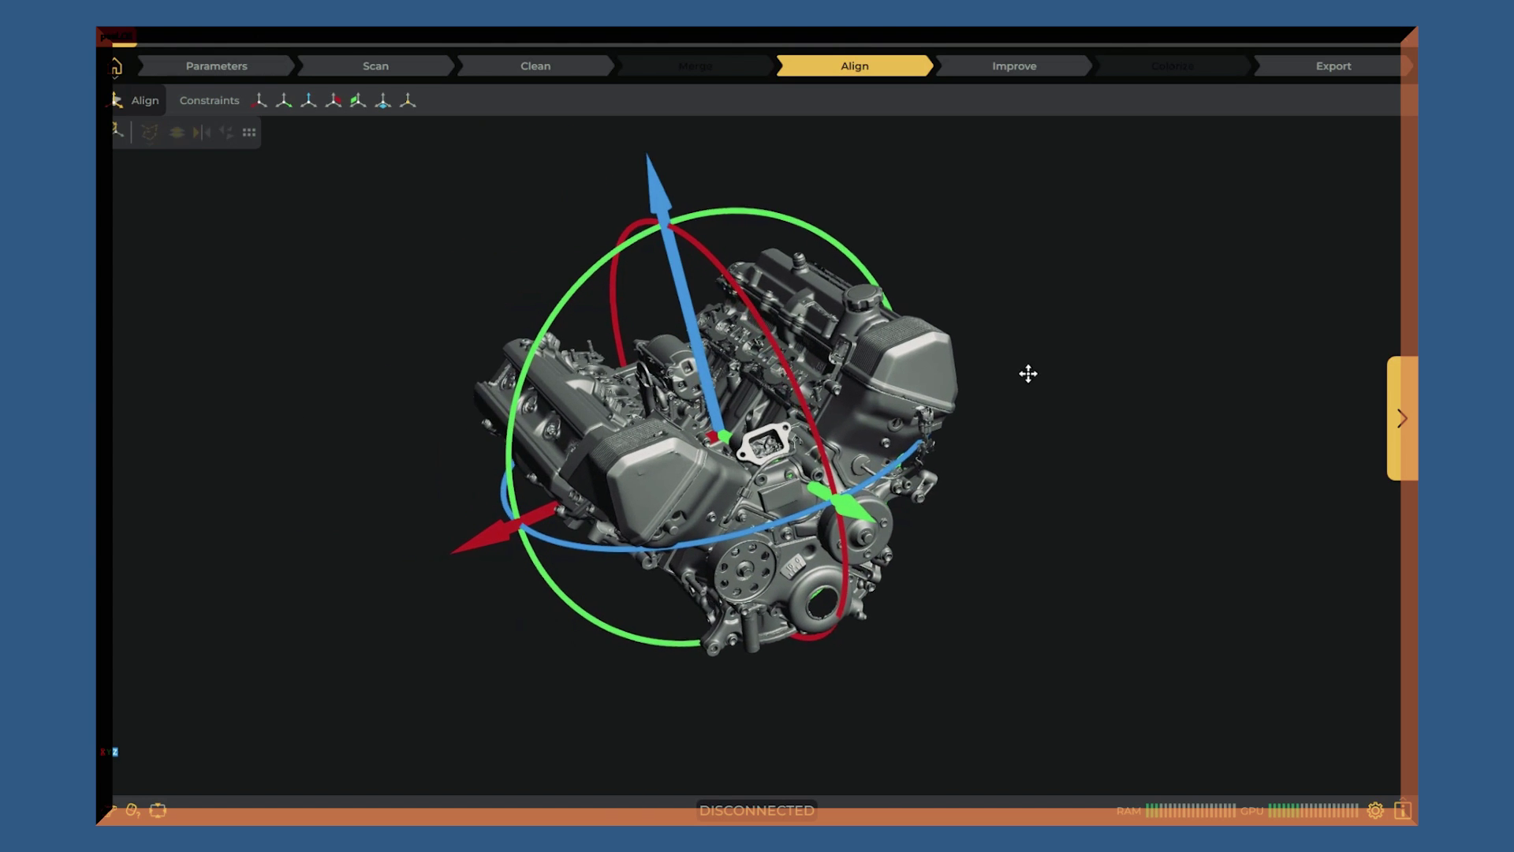
pyautogui.moveTo(1029, 373); pyautogui.dragTo(978, 406)
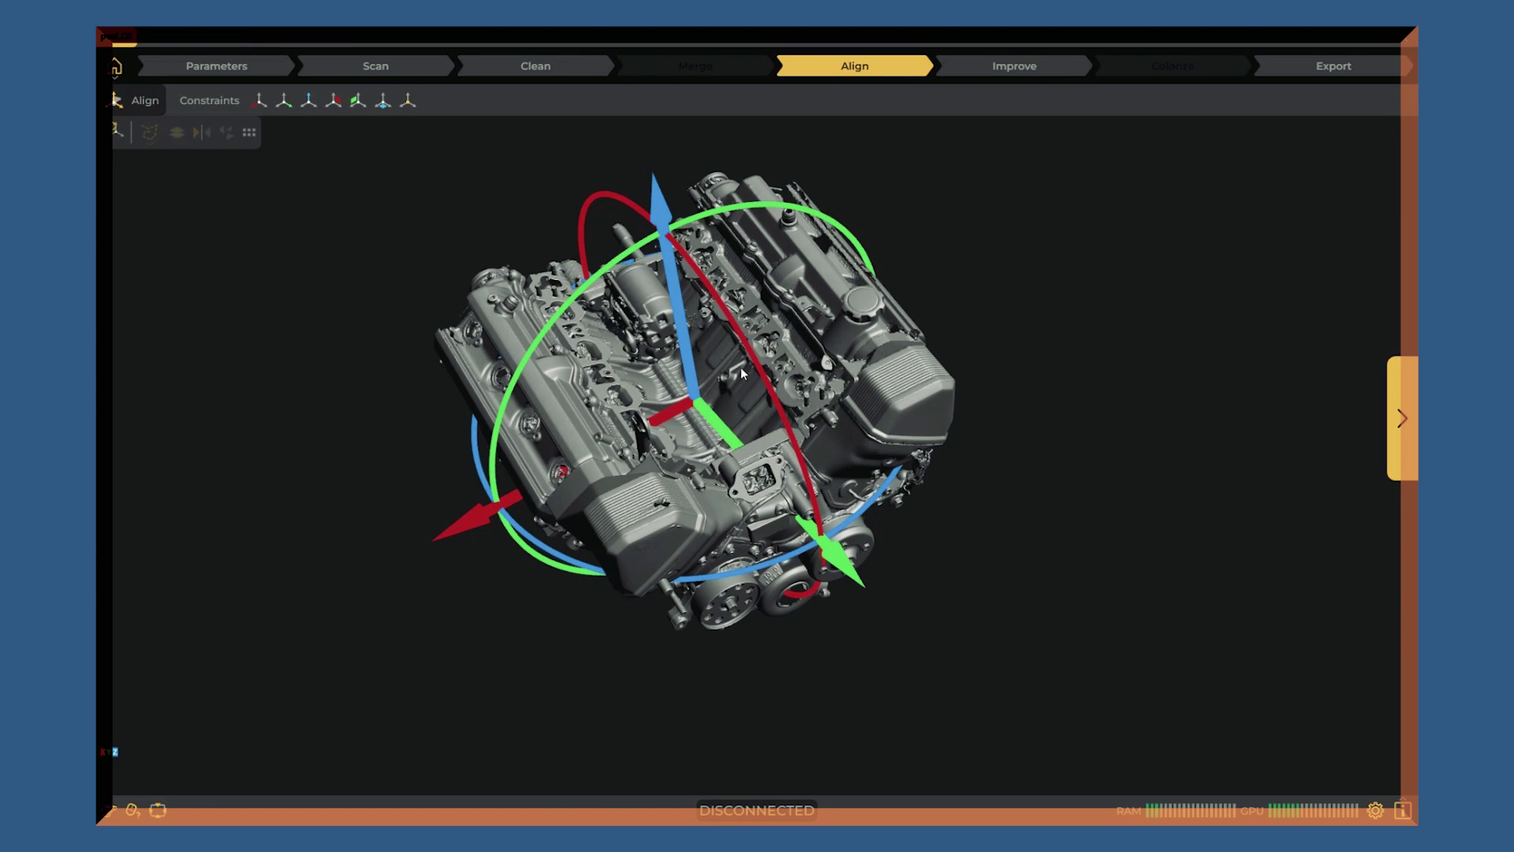
pyautogui.moveTo(836, 387)
pyautogui.mouseDown()
pyautogui.moveTo(803, 388)
pyautogui.moveTo(814, 396)
pyautogui.mouseUp()
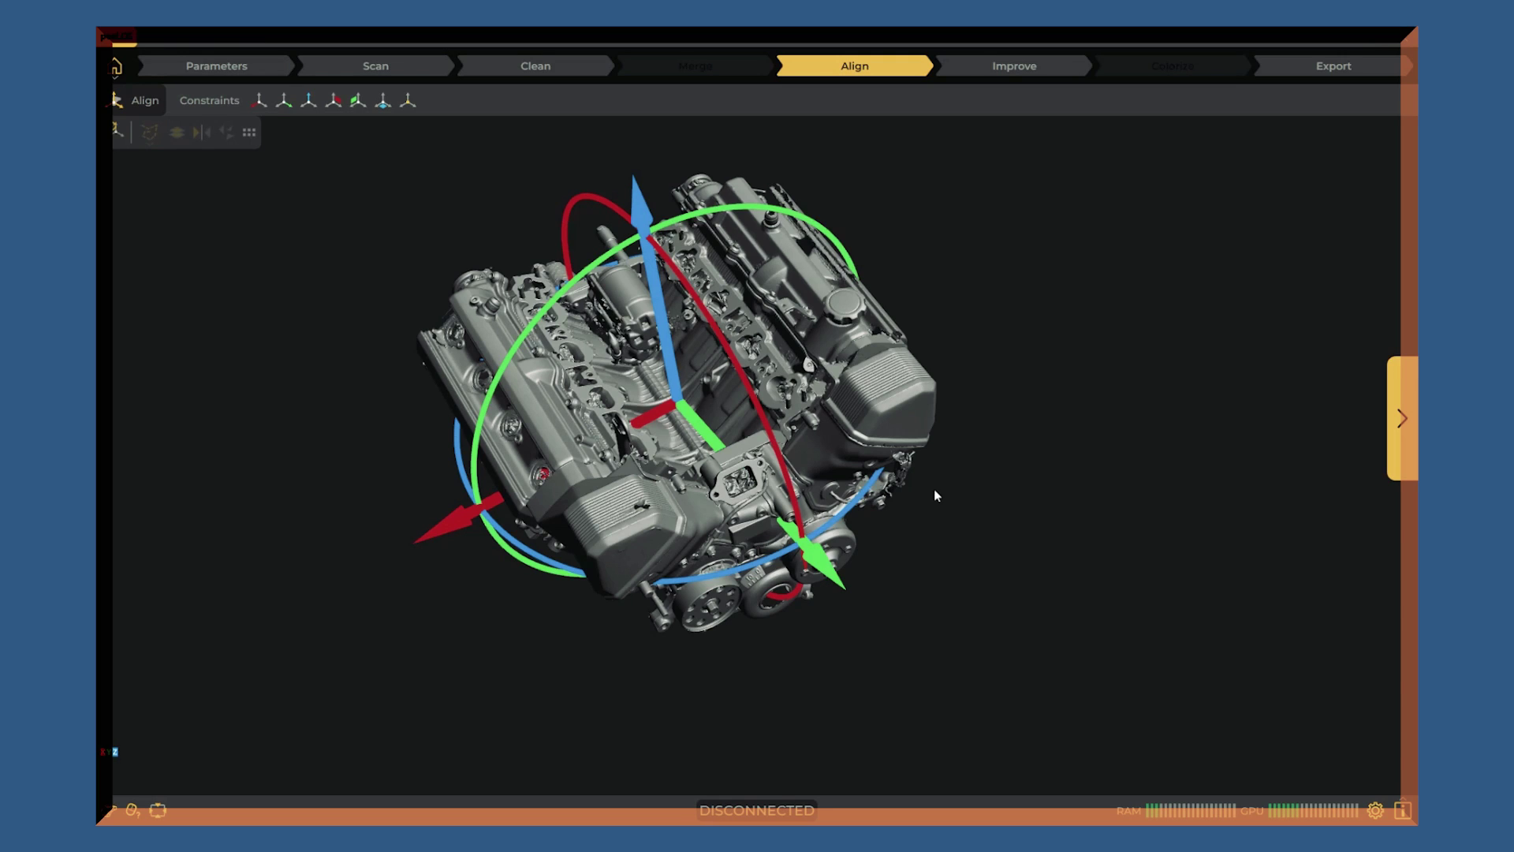
pyautogui.press('ctrl')
pyautogui.moveTo(1012, 497); pyautogui.dragTo(815, 284)
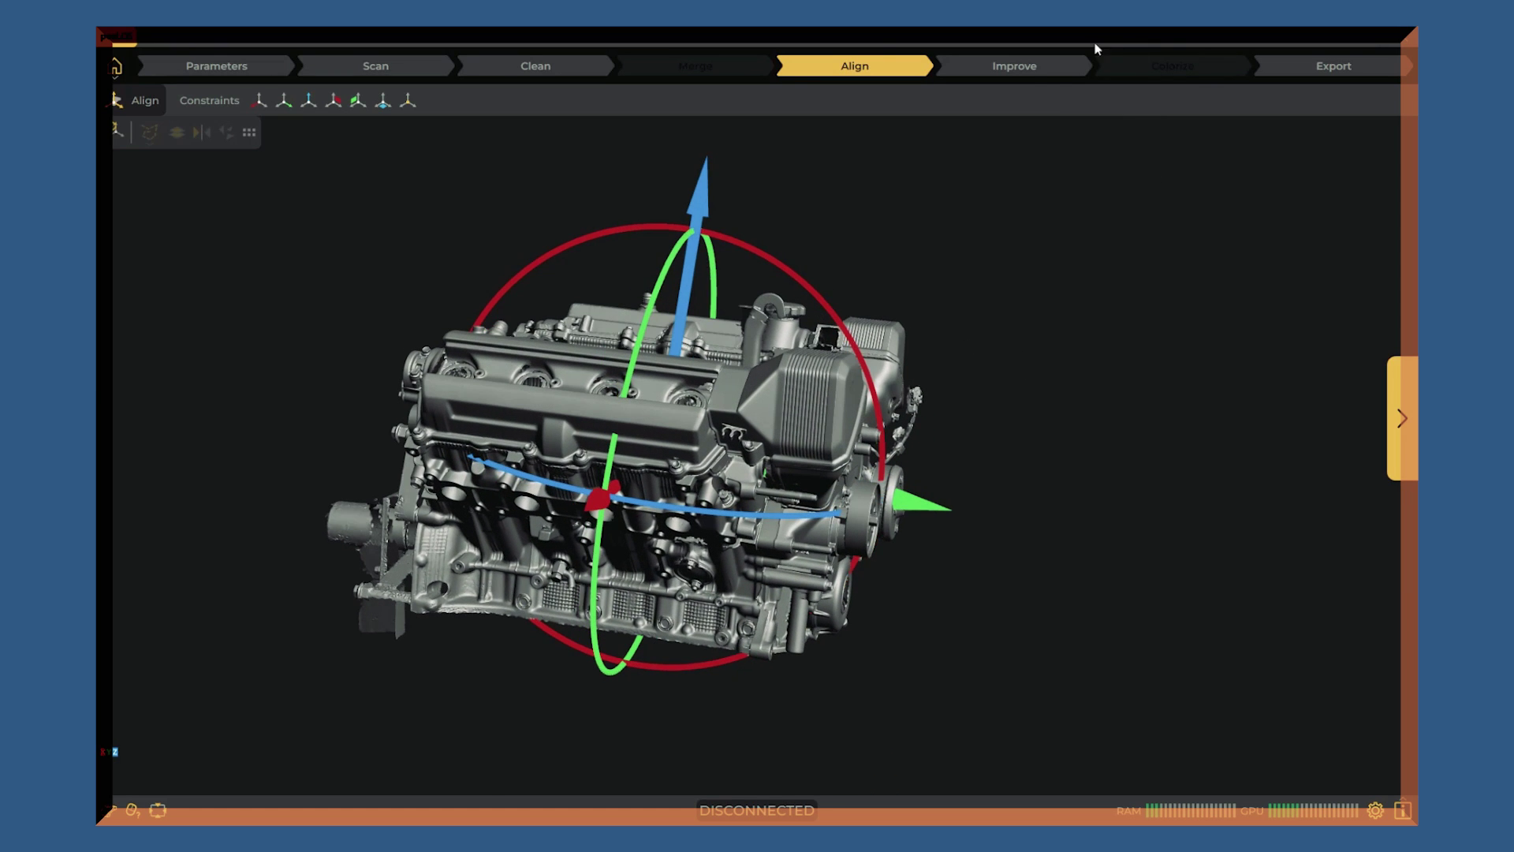
# Enter the Improve stage and inspect the engine mesh's triangles close up with the wireframe display on, then off
pyautogui.click(1037, 82)
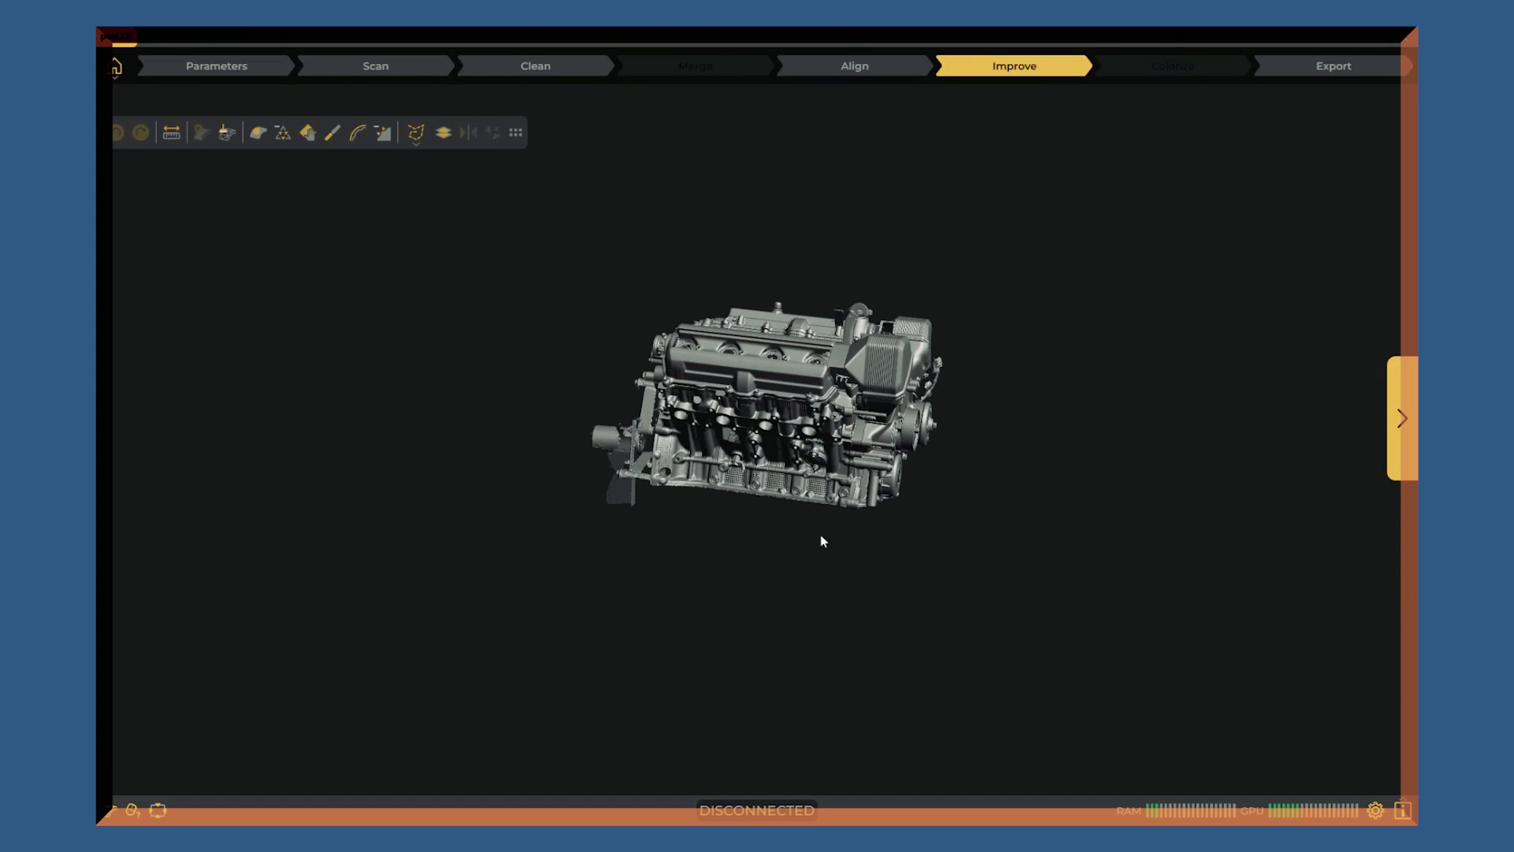
pyautogui.scroll(5, 934, 413)
pyautogui.moveTo(1015, 246); pyautogui.dragTo(1004, 272)
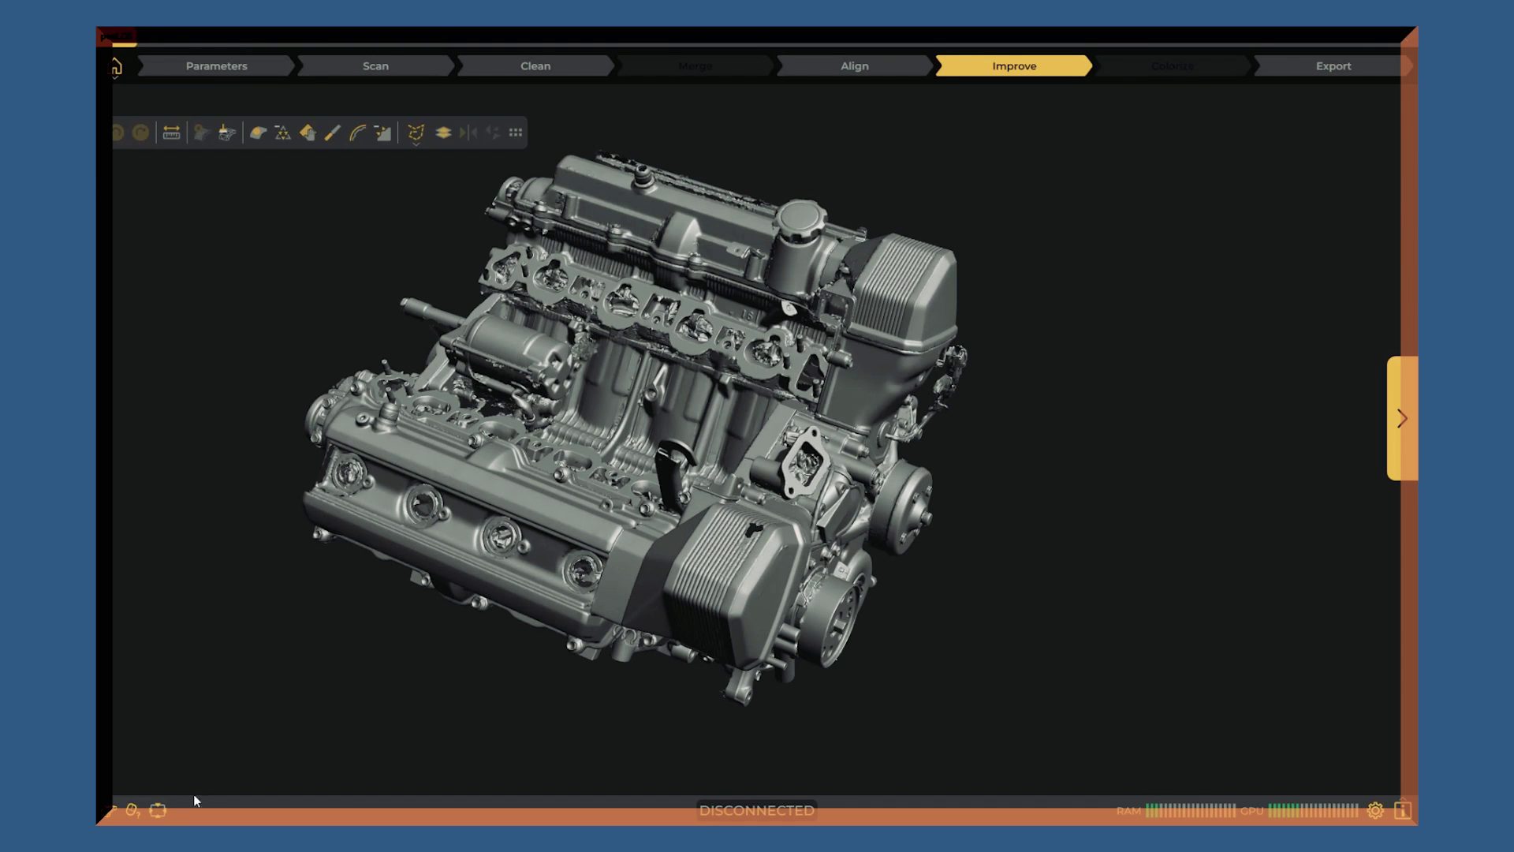
pyautogui.click(133, 811)
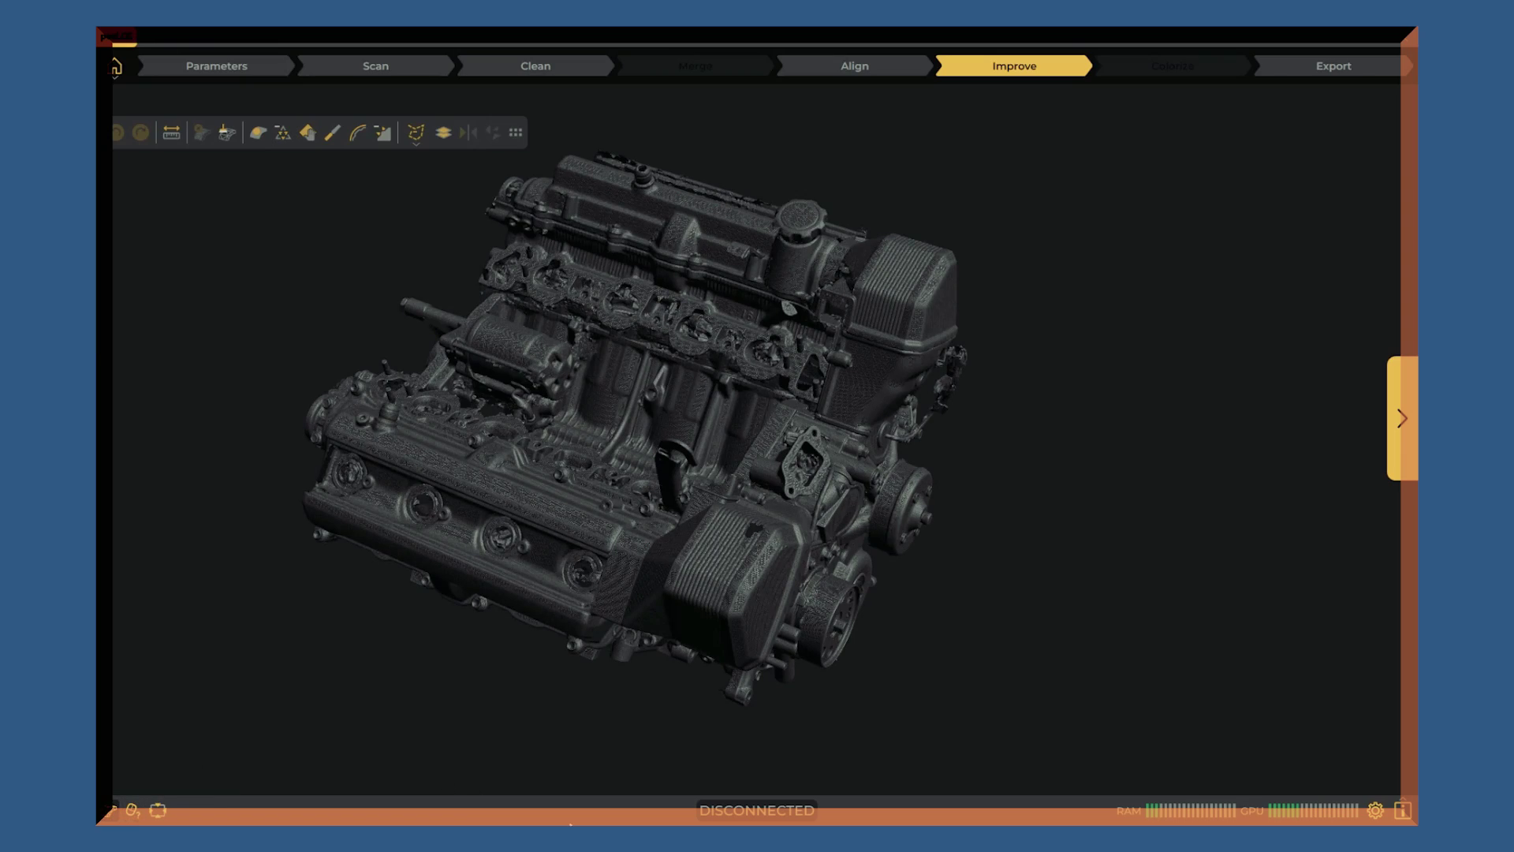
pyautogui.scroll(3, 662, 424)
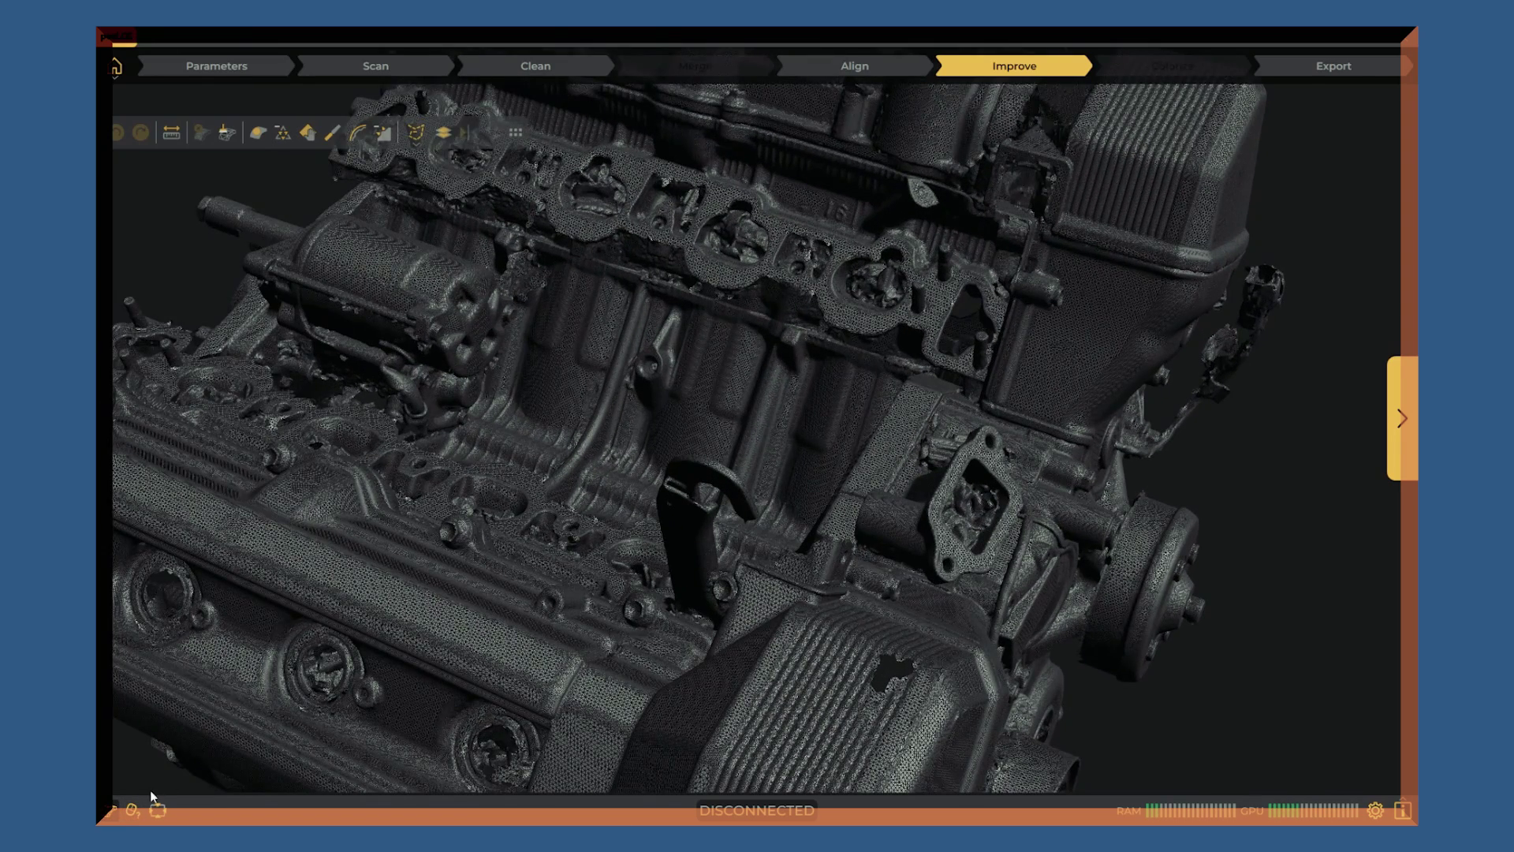
pyautogui.click(132, 810)
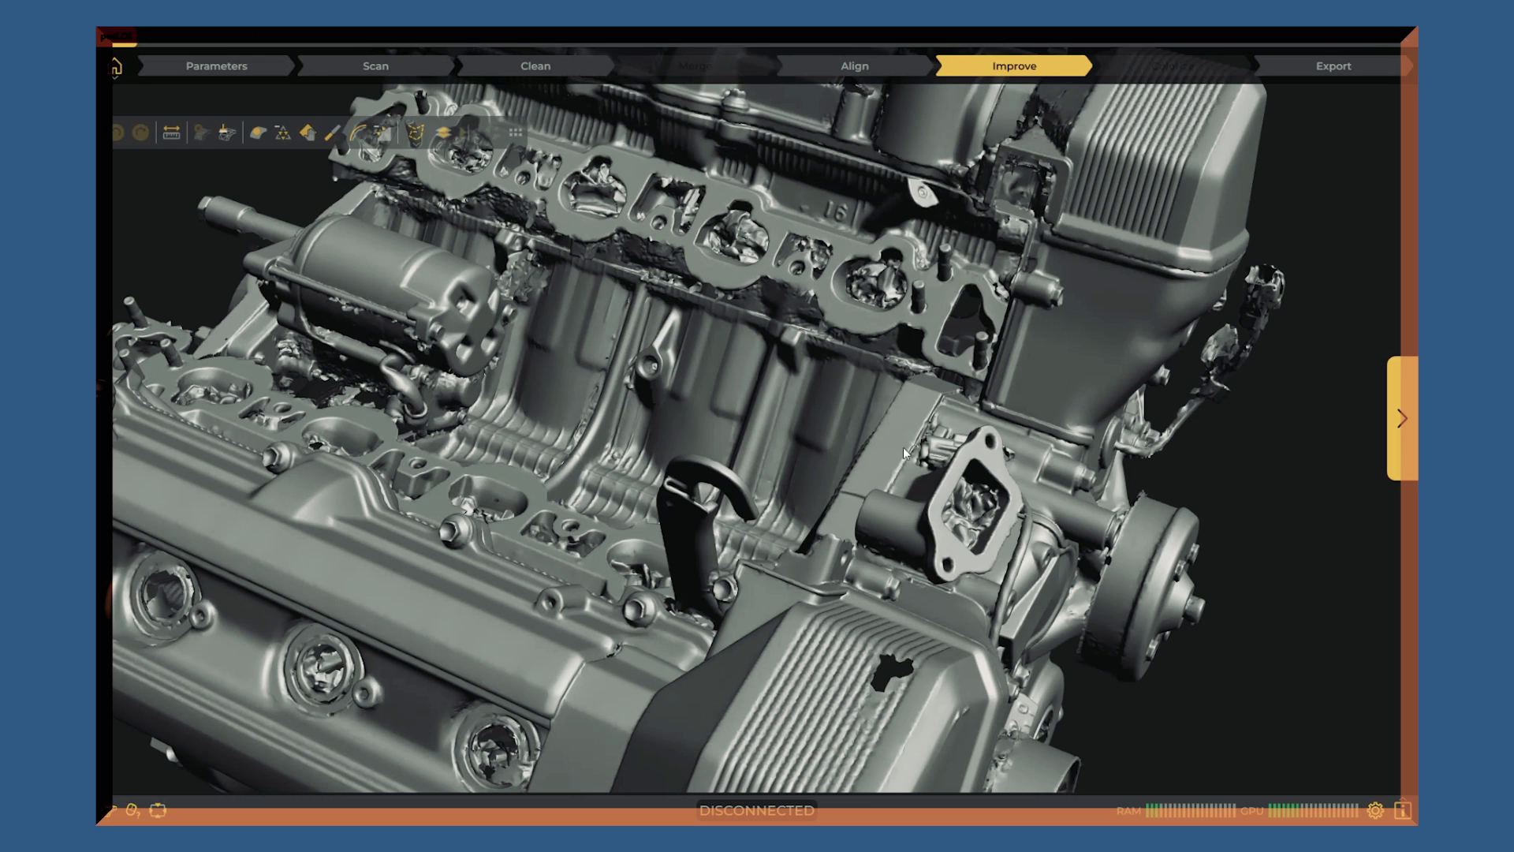
pyautogui.scroll(-4, 880, 478)
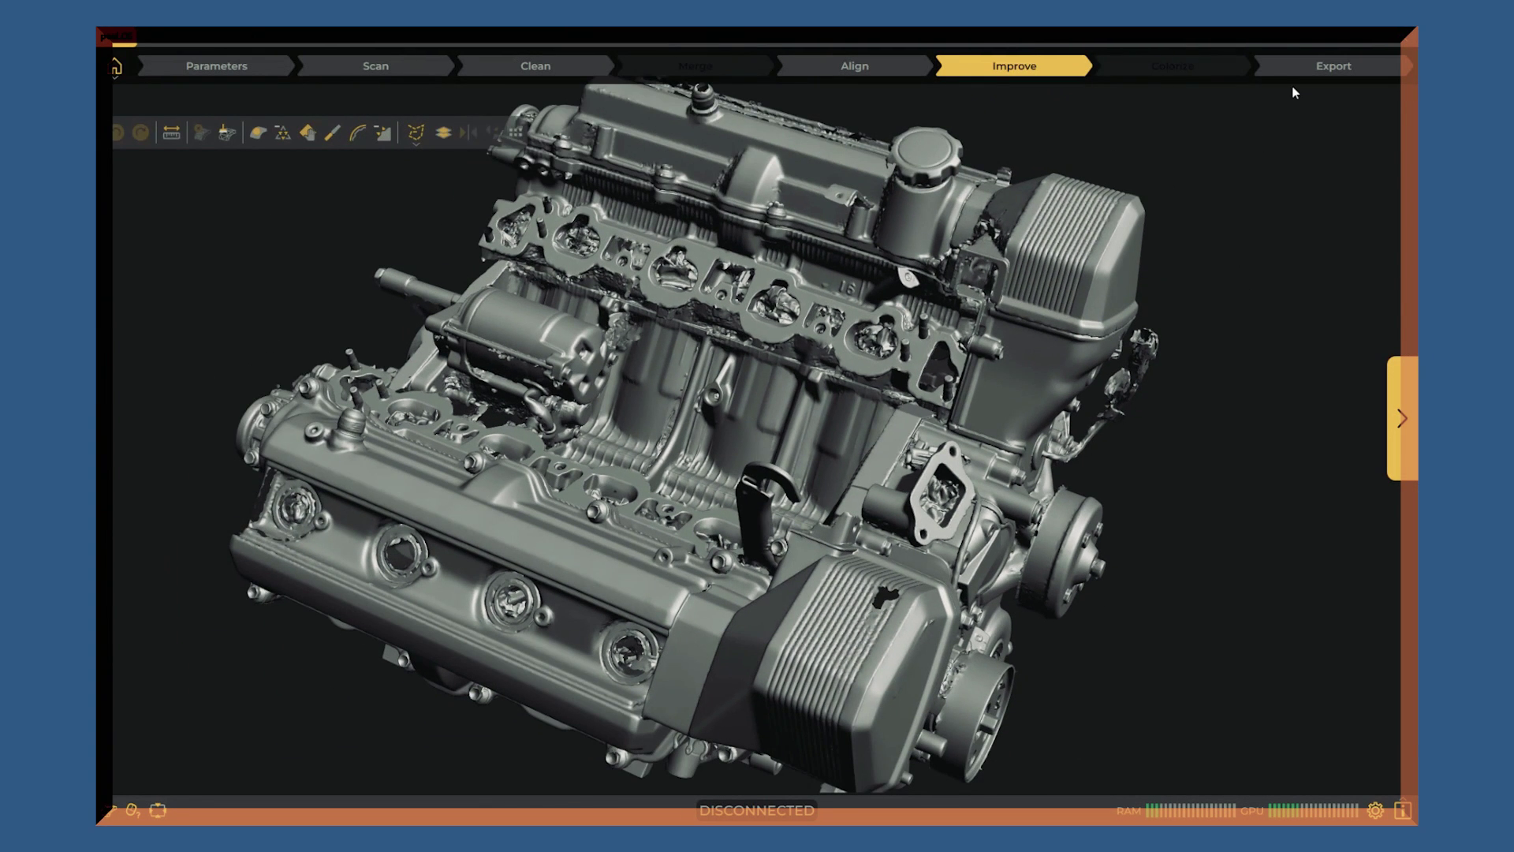
# Export the scan mesh as a binary STL file named Engine into the Takfab folder
pyautogui.click(1330, 68)
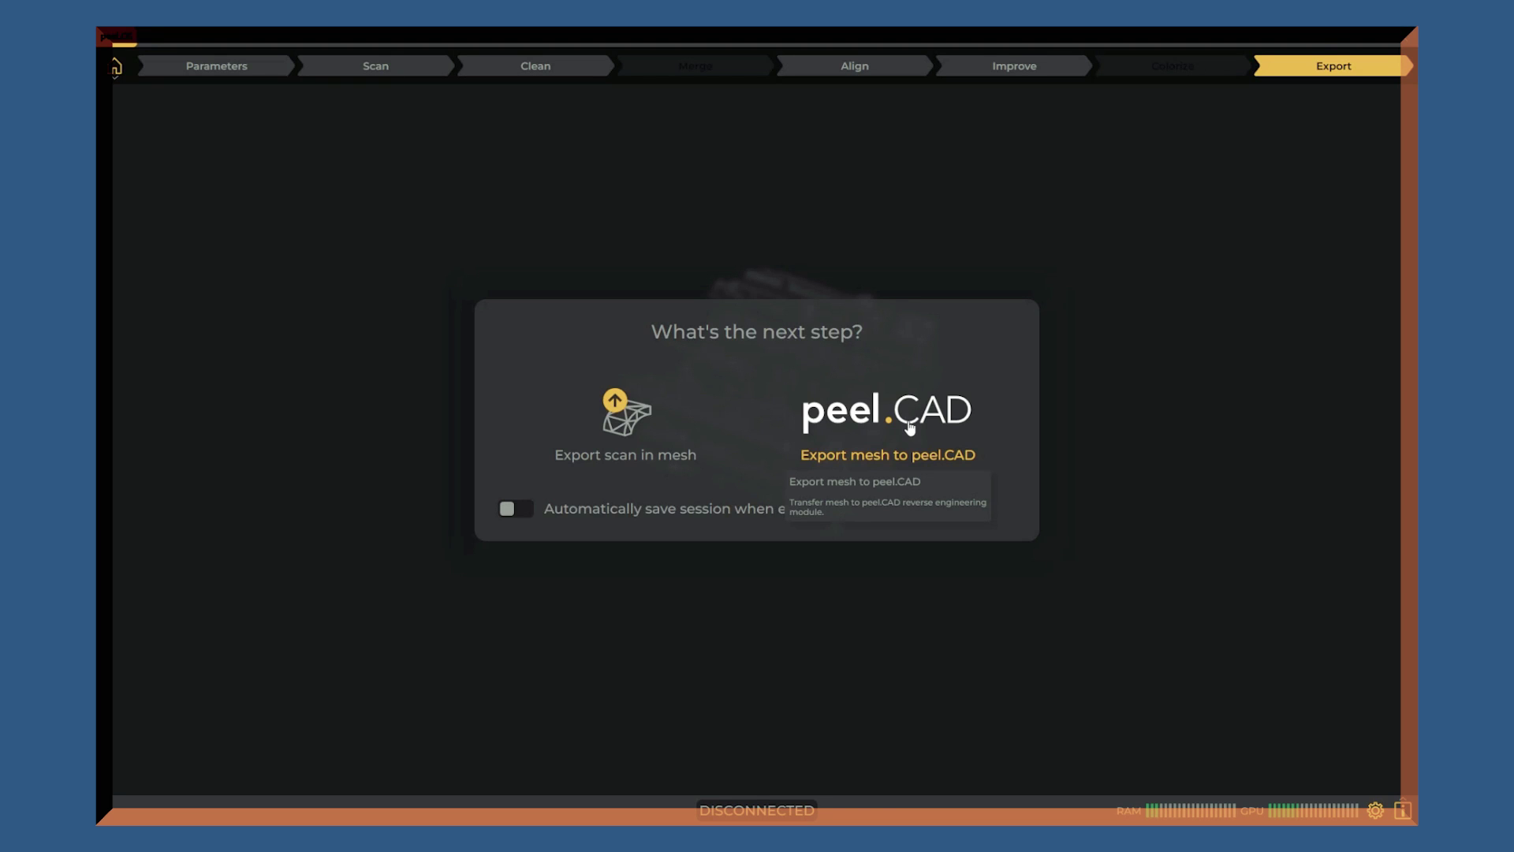
pyautogui.click(619, 433)
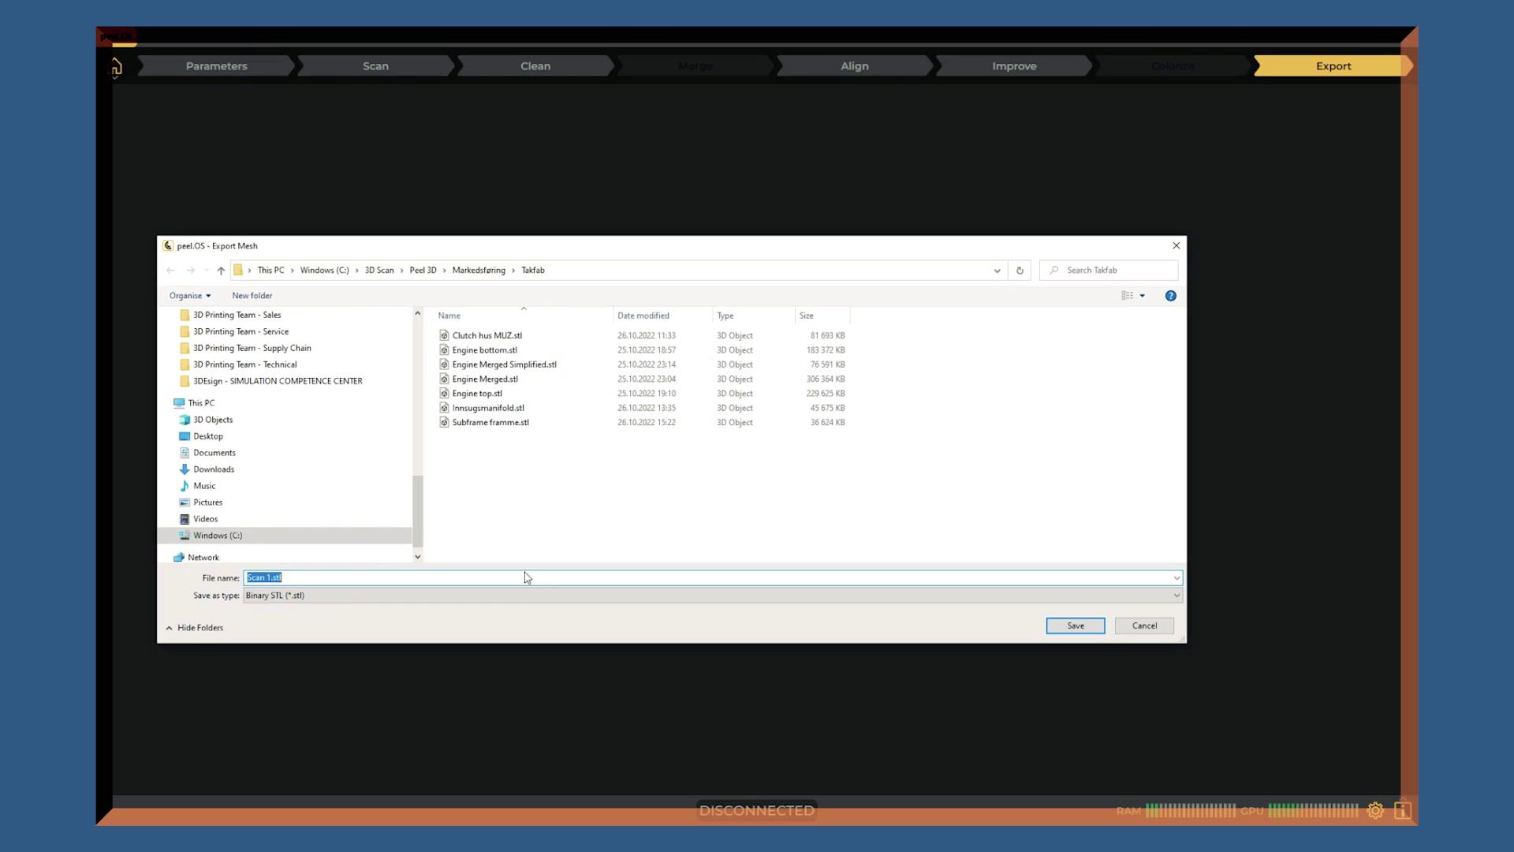
pyautogui.write('Enige')
pyautogui.press('BackSpace')
pyautogui.write('n')
pyautogui.press('BackSpace')
pyautogui.press('BackSpace')
pyautogui.press('BackSpace')
pyautogui.write('gine')
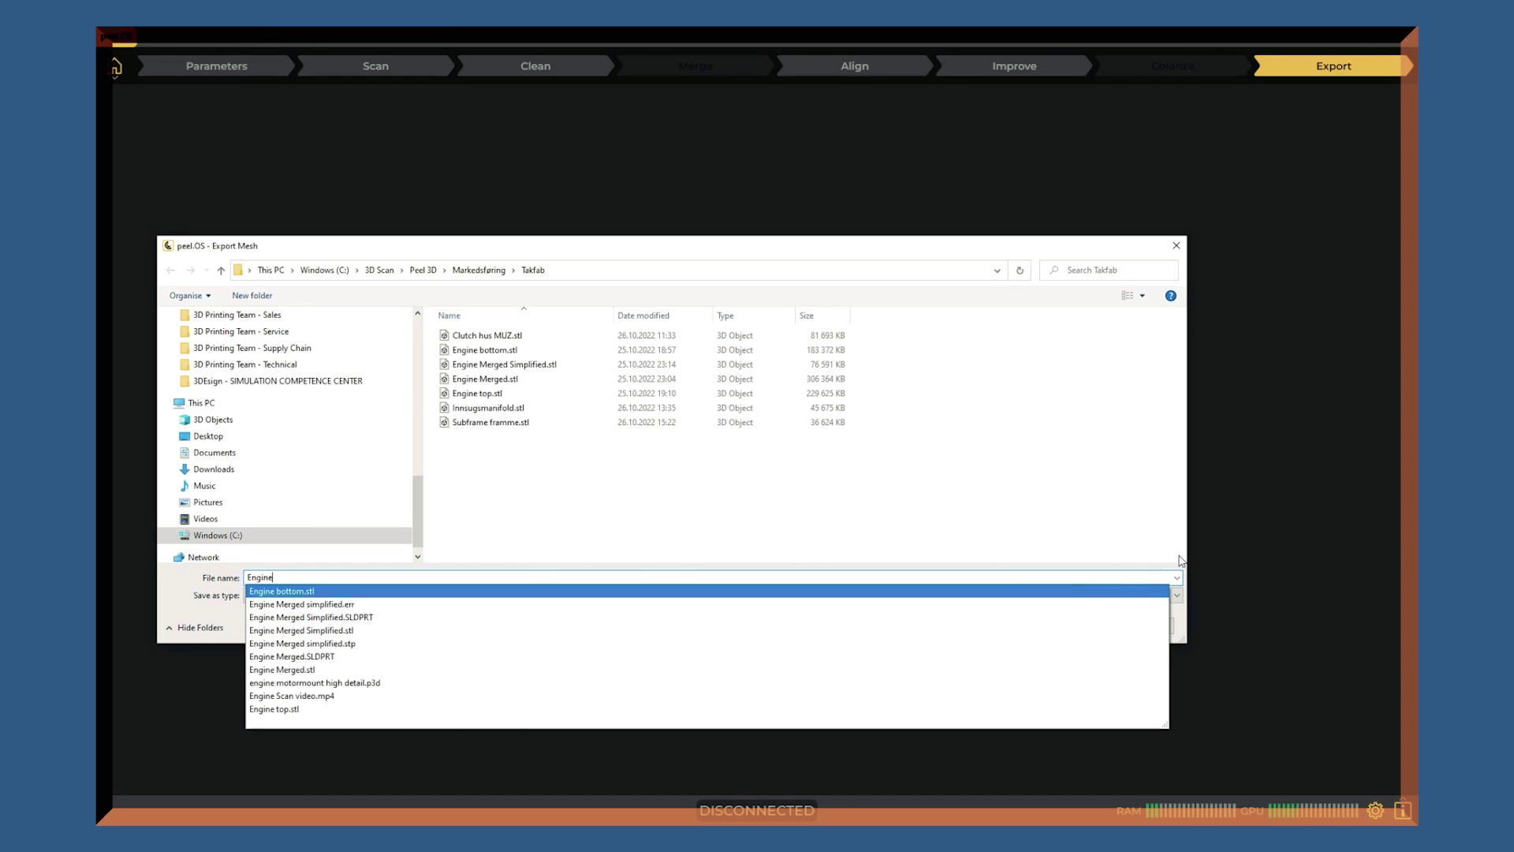
pyautogui.click(1217, 559)
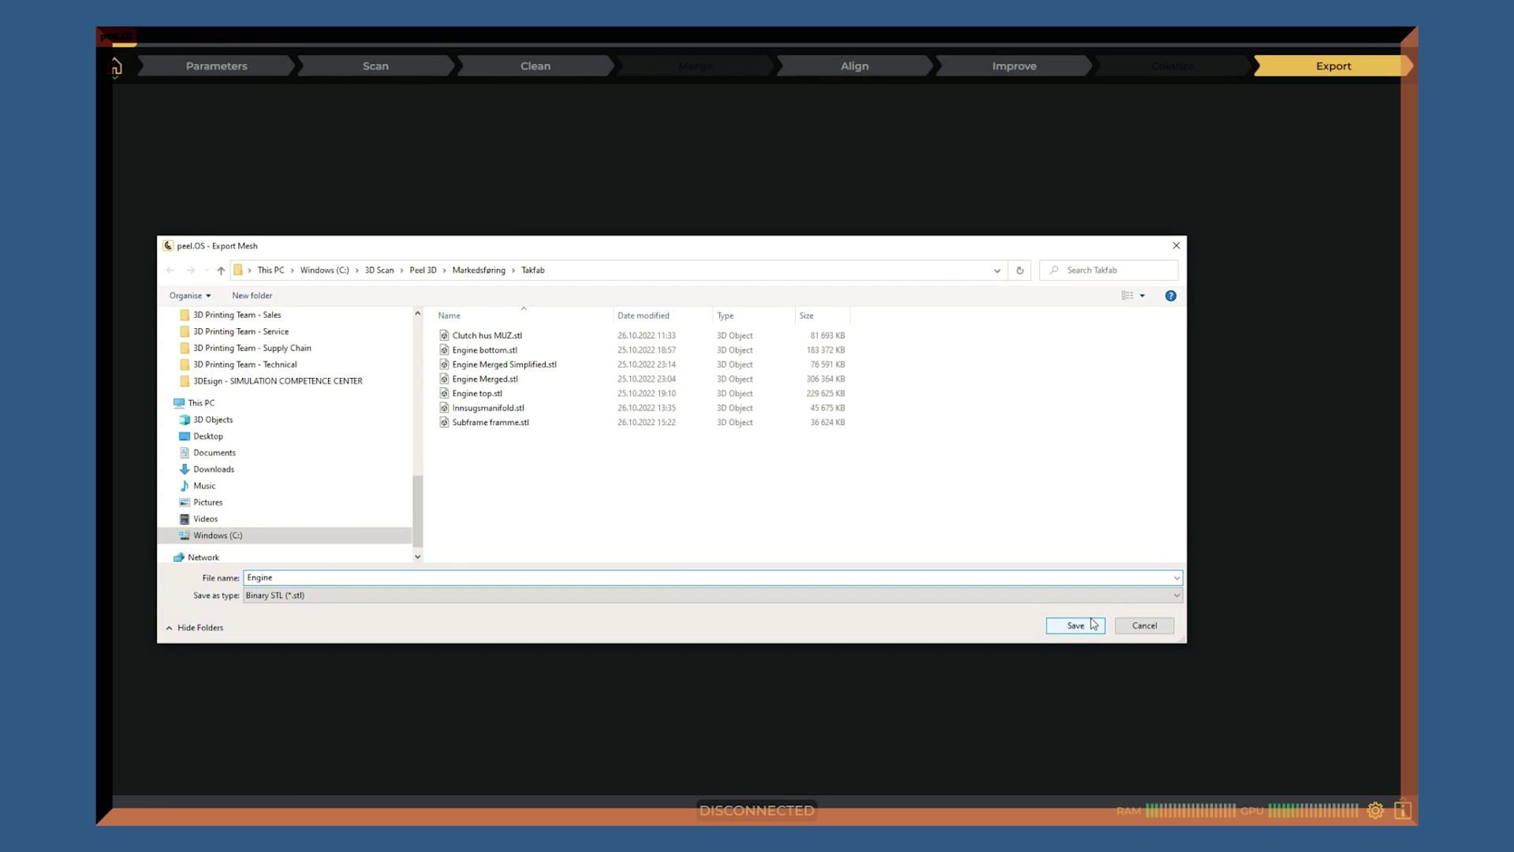
pyautogui.click(1093, 624)
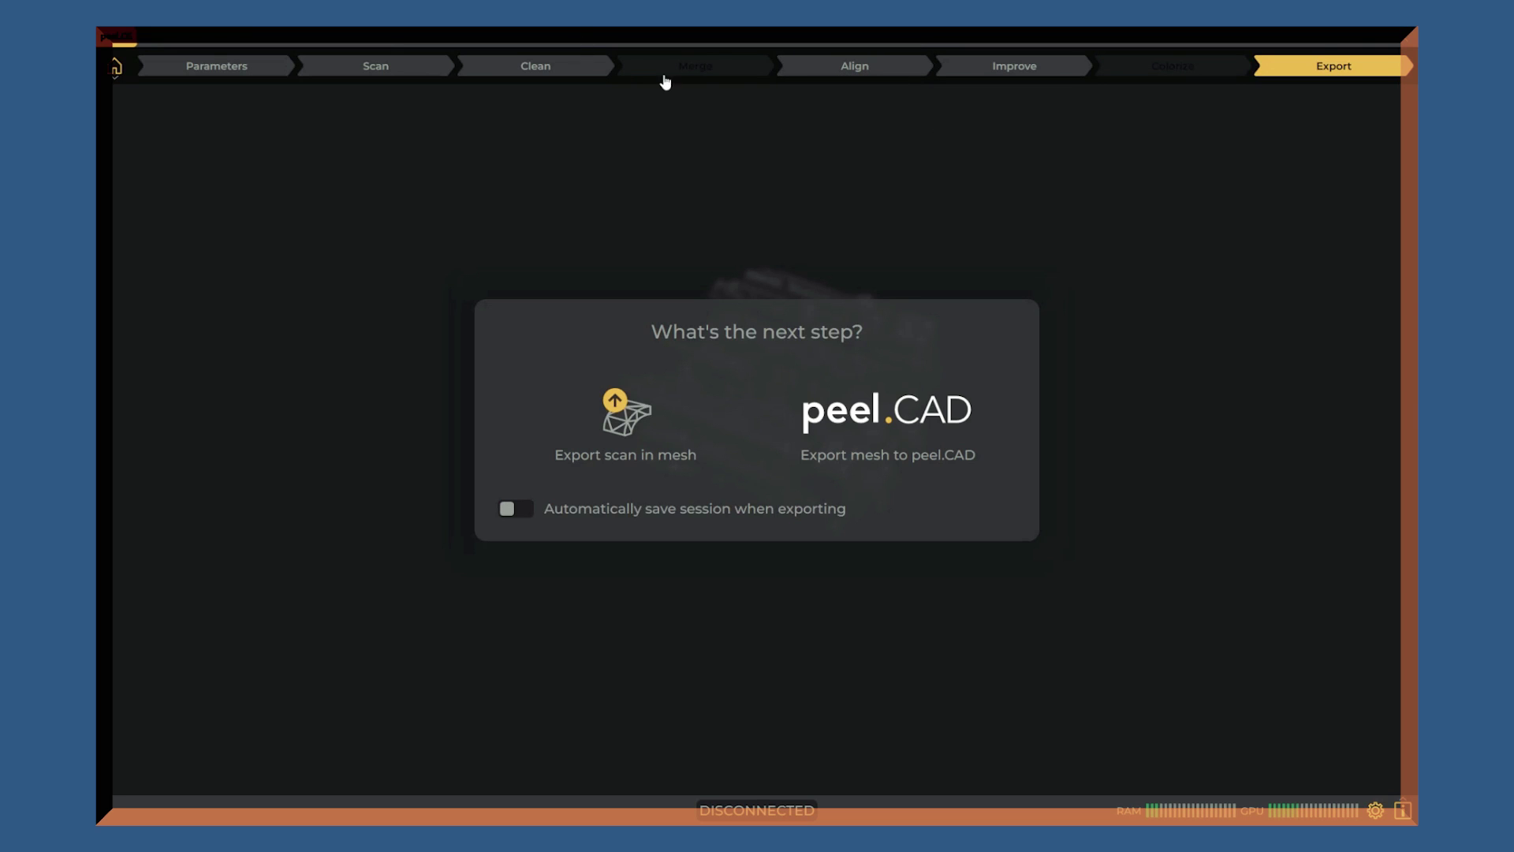
# Return to the Improve stage and examine the engine scan from its opposite side and from above
pyautogui.click(825, 68)
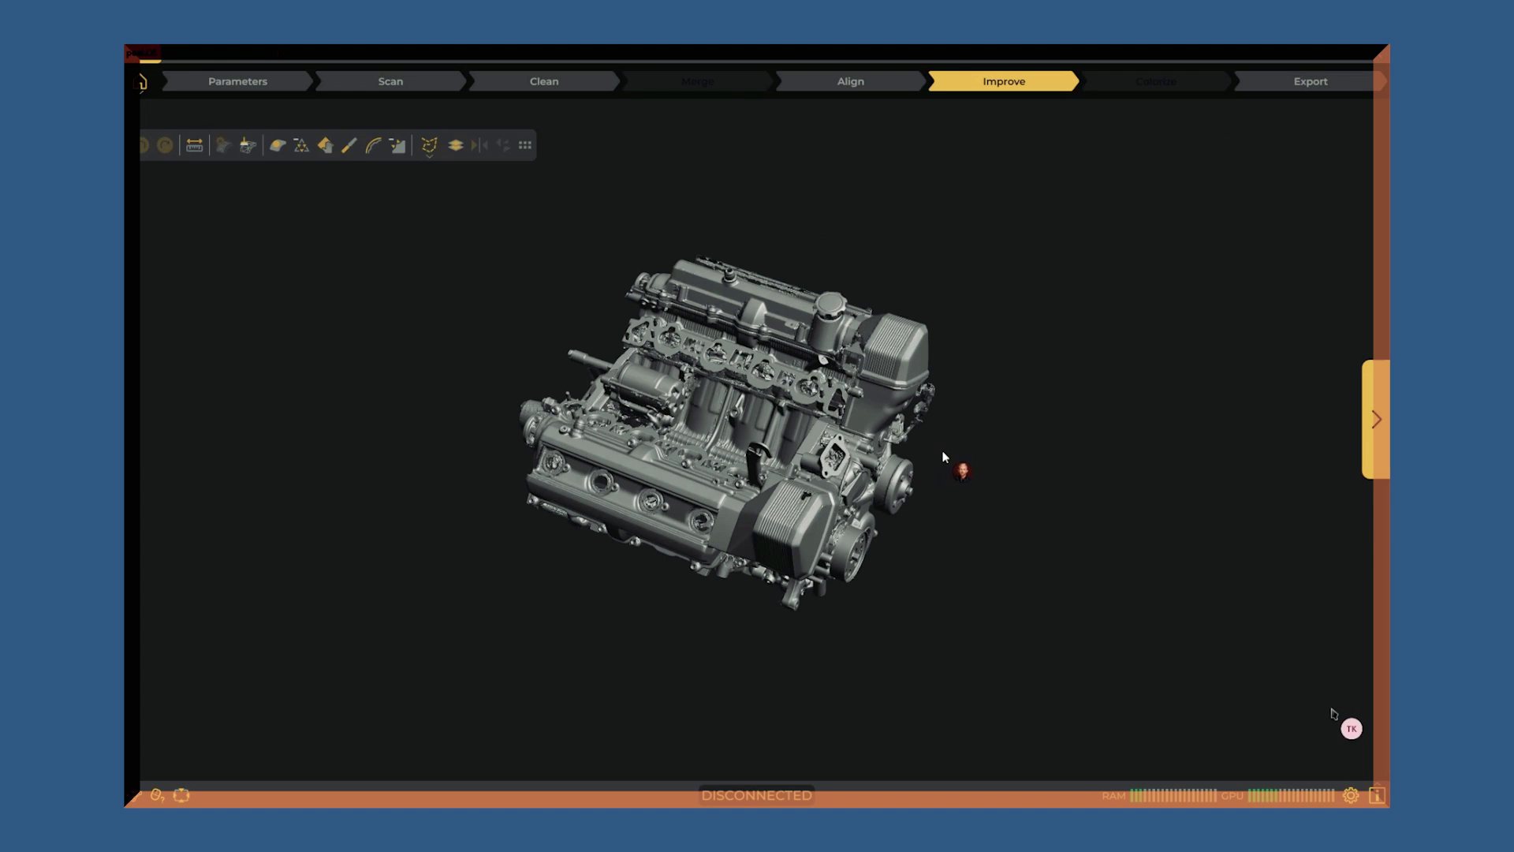
pyautogui.moveTo(945, 457); pyautogui.dragTo(877, 451)
pyautogui.moveTo(1037, 422); pyautogui.dragTo(879, 459, button='middle')
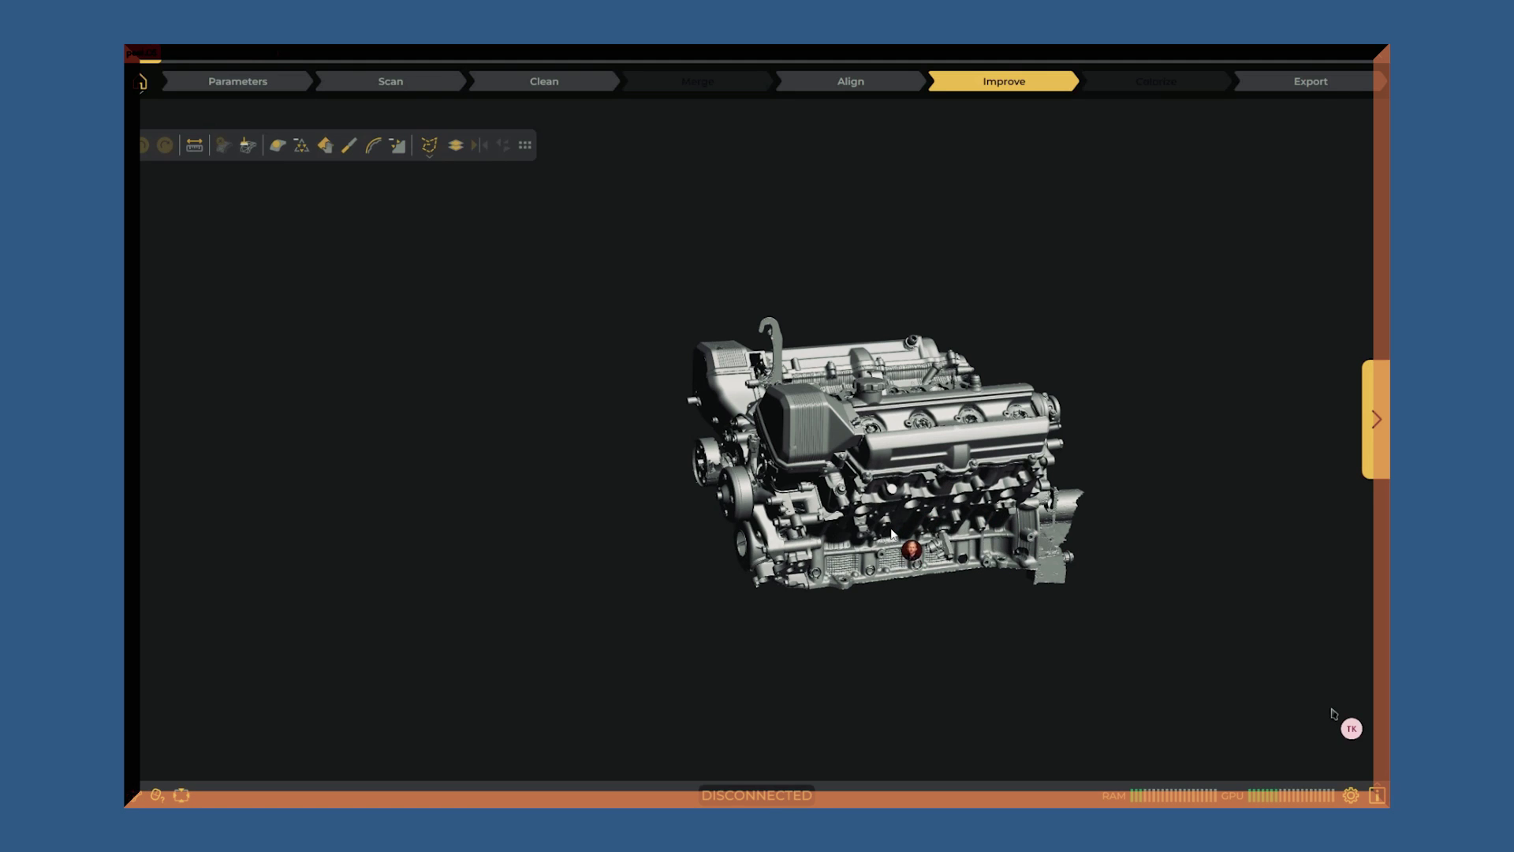
pyautogui.moveTo(921, 533); pyautogui.dragTo(849, 538, button='right')
pyautogui.moveTo(849, 539); pyautogui.dragTo(821, 543)
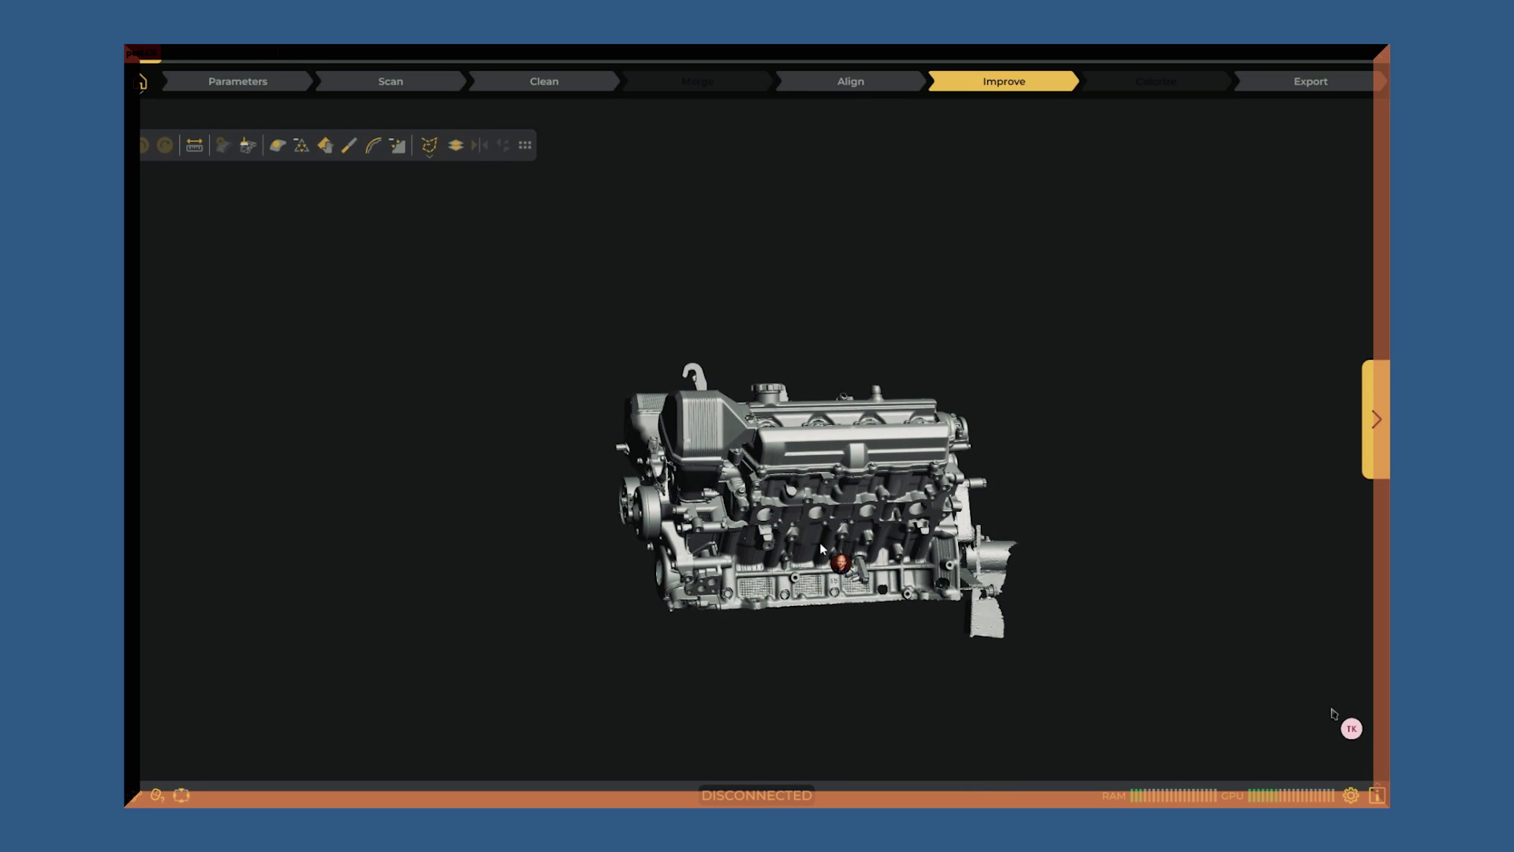
pyautogui.moveTo(1004, 481); pyautogui.dragTo(1023, 527, button='right')
pyautogui.moveTo(1023, 527); pyautogui.dragTo(958, 524)
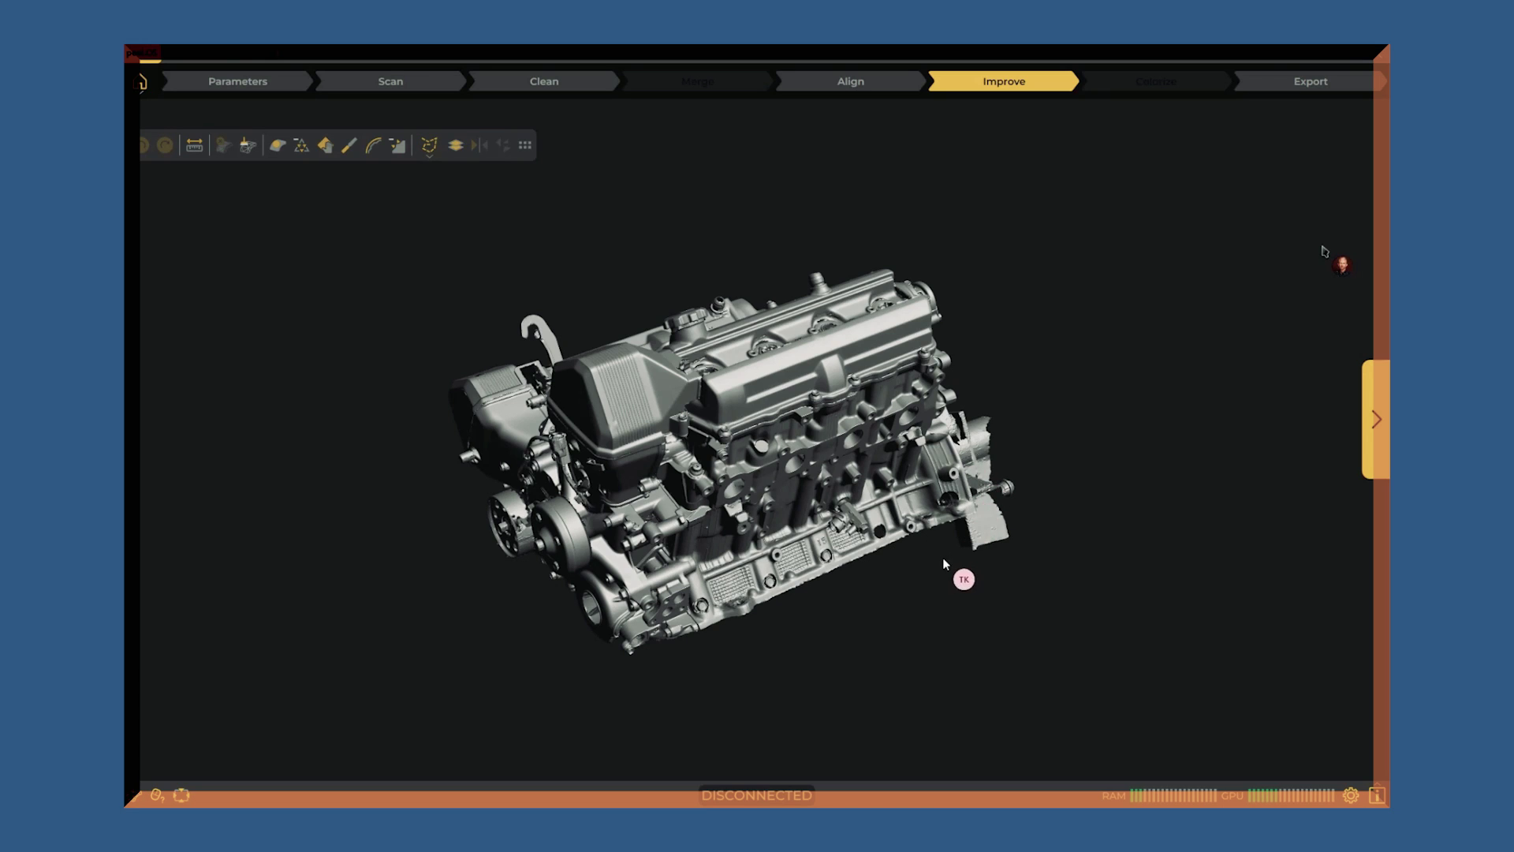
pyautogui.moveTo(929, 570); pyautogui.dragTo(957, 591)
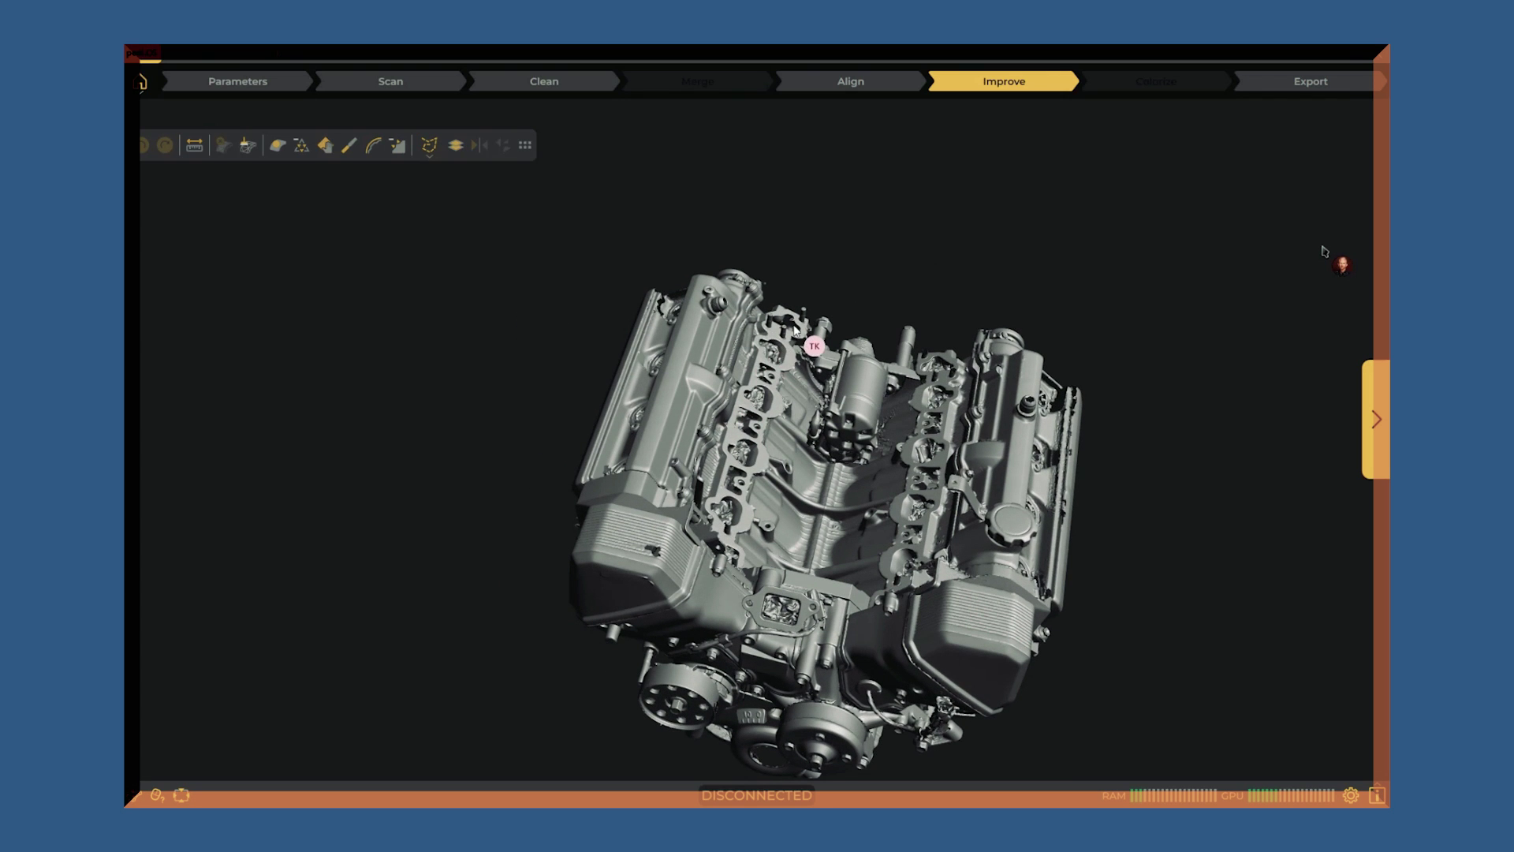
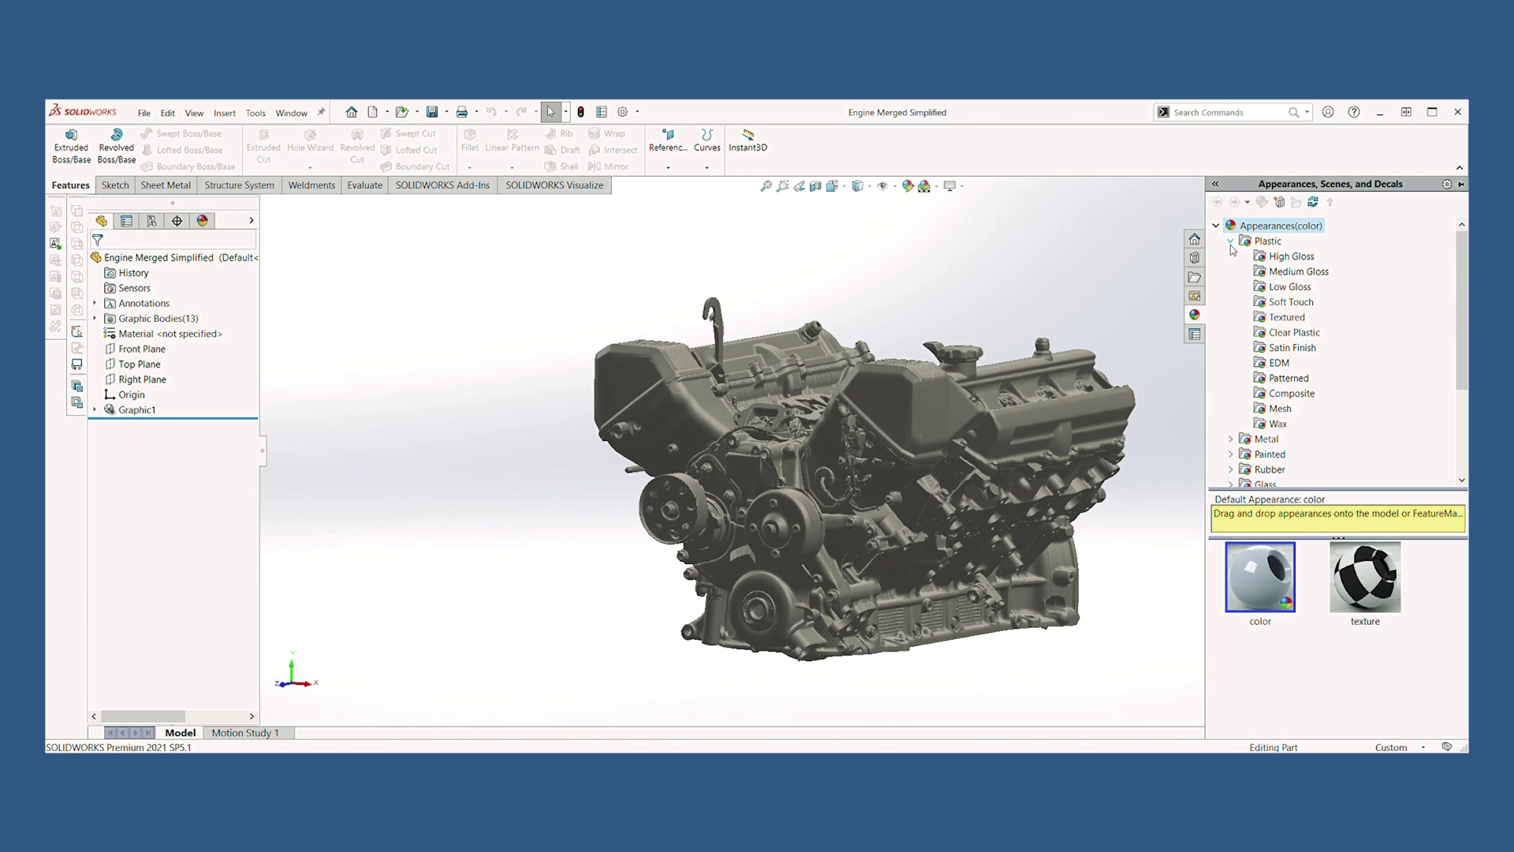
# Switch to SOLIDWORKS and apply a yellow low gloss plastic appearance to the whole engine mesh
pyautogui.click(1293, 286)
pyautogui.scroll(-3, 1365, 621)
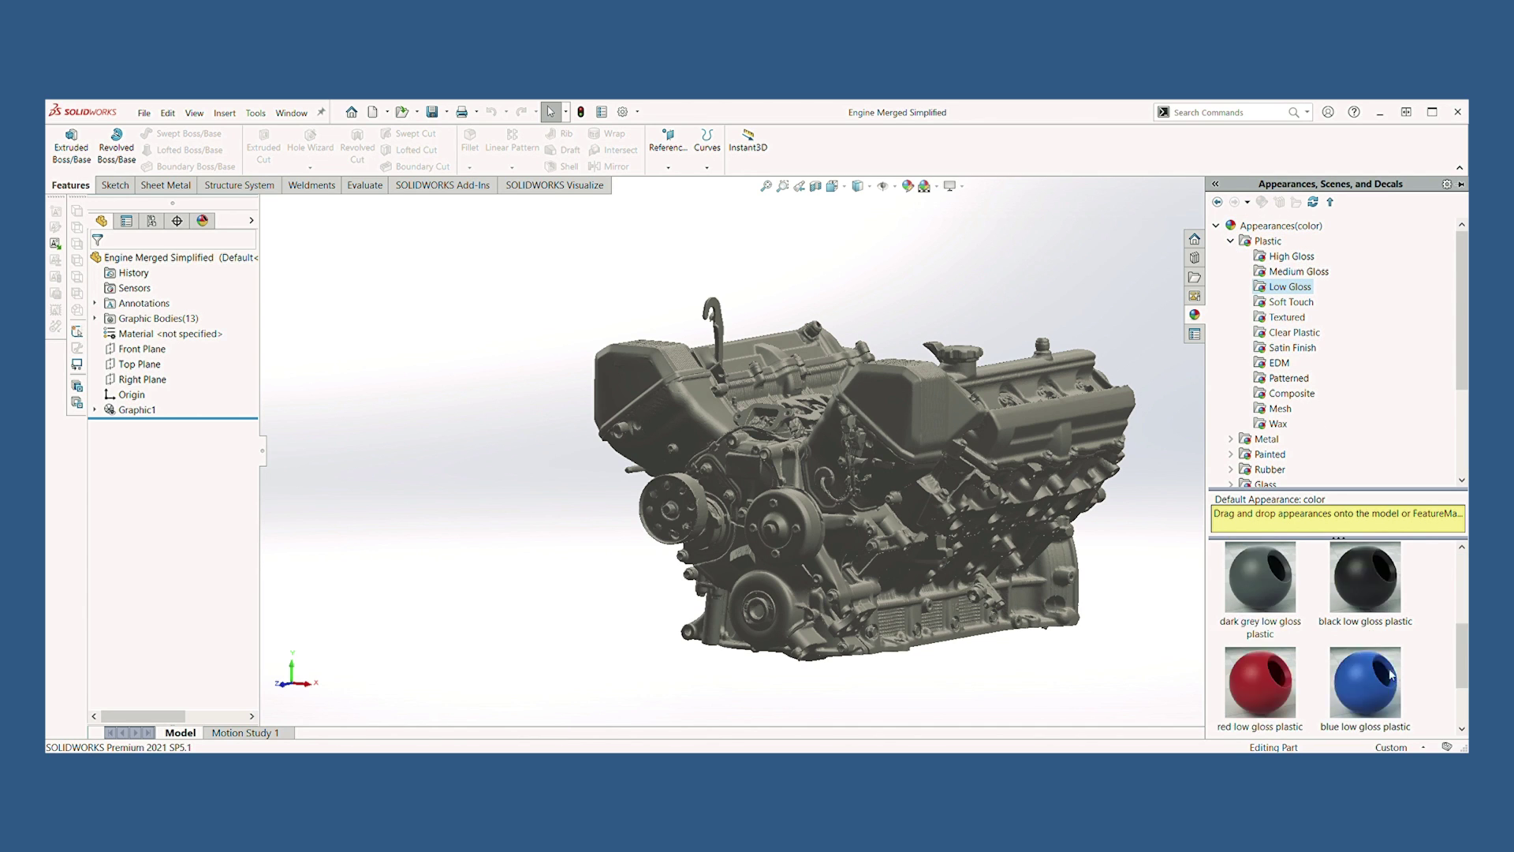
pyautogui.moveTo(1366, 685); pyautogui.dragTo(956, 449)
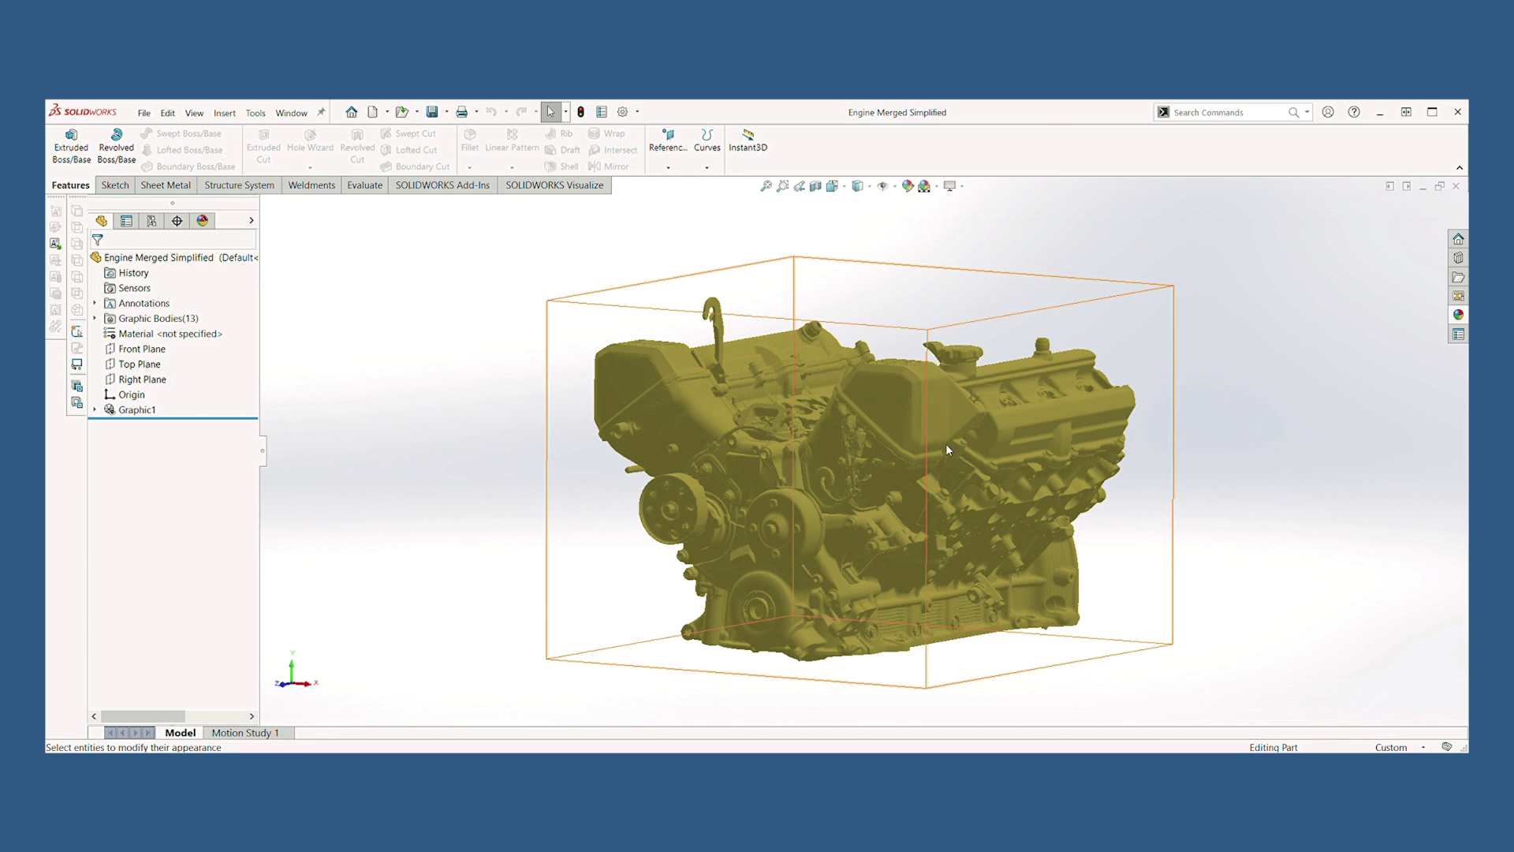
pyautogui.click(939, 445)
# Create a planar Surface From Mesh from facets picked all around the oil pan flange on the engine's underside
pyautogui.moveTo(1011, 552); pyautogui.dragTo(759, 423, button='middle')
pyautogui.scroll(-5, 874, 428)
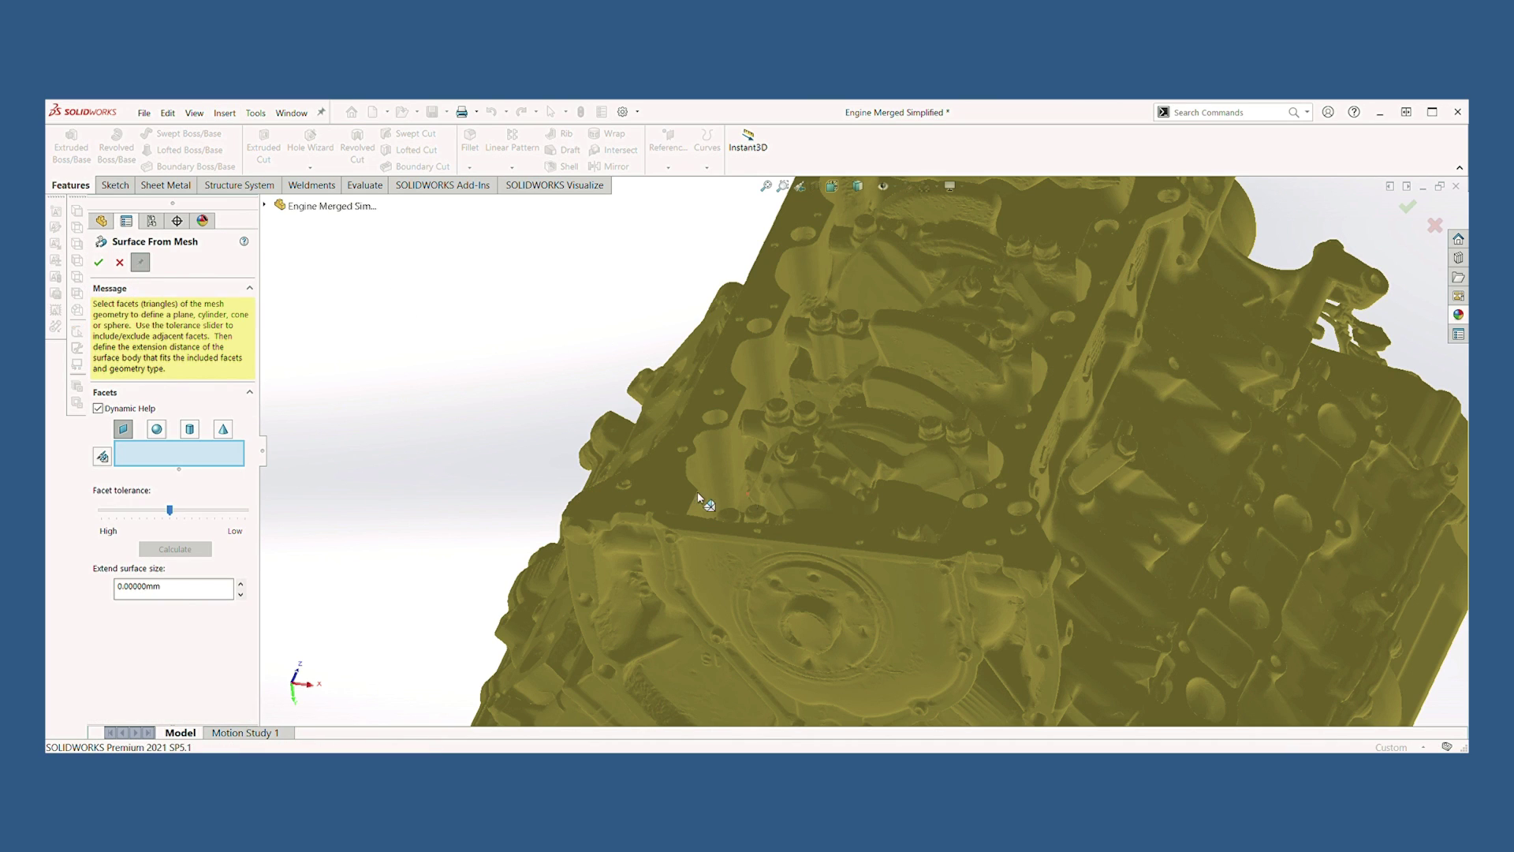
pyautogui.click(720, 367)
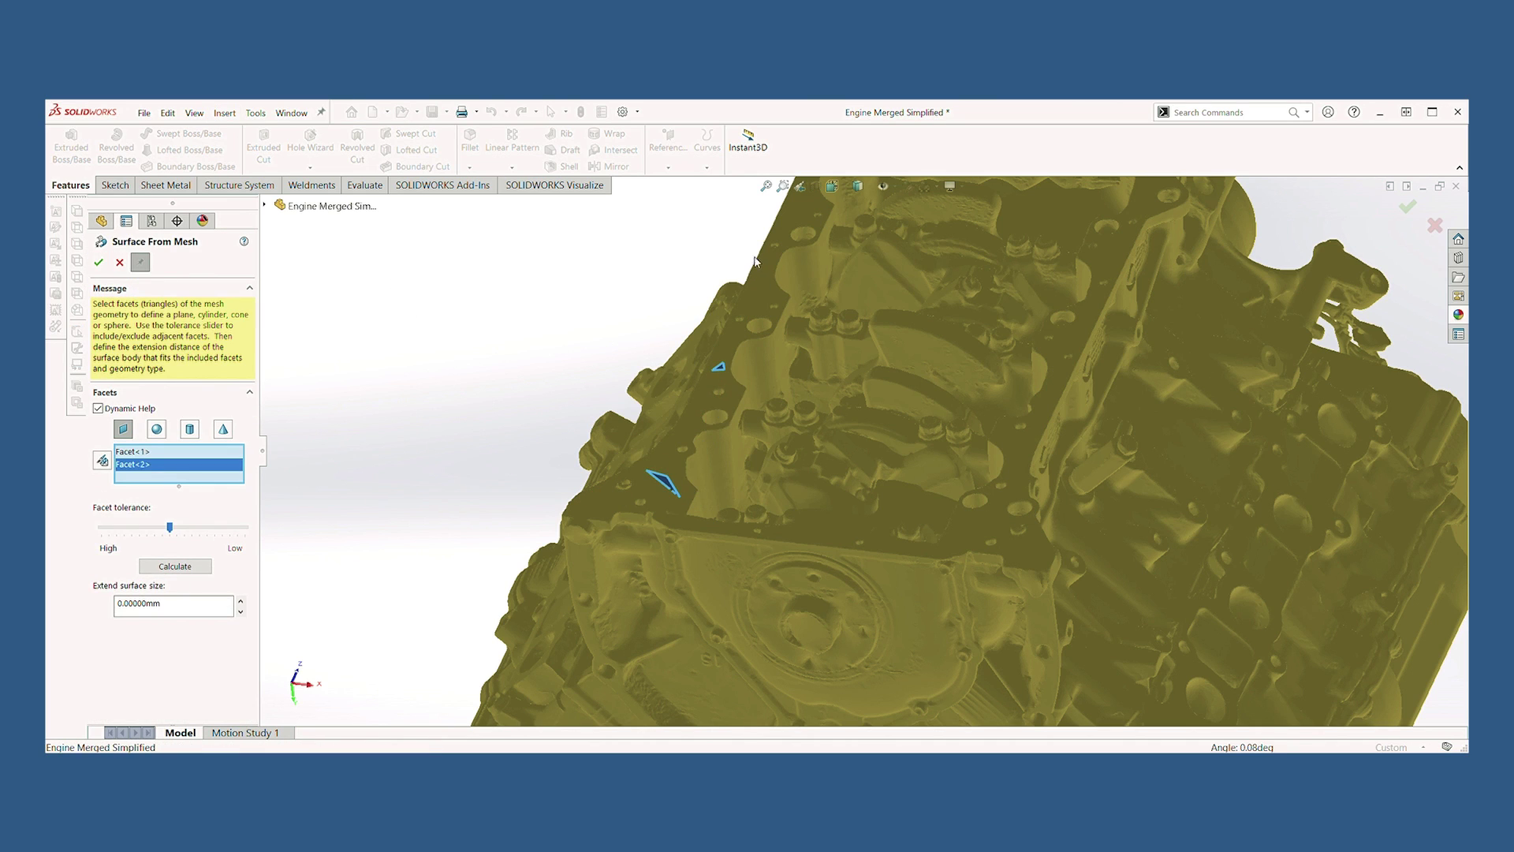
pyautogui.click(766, 276)
pyautogui.moveTo(853, 291); pyautogui.dragTo(805, 427, button='middle')
pyautogui.click(806, 282)
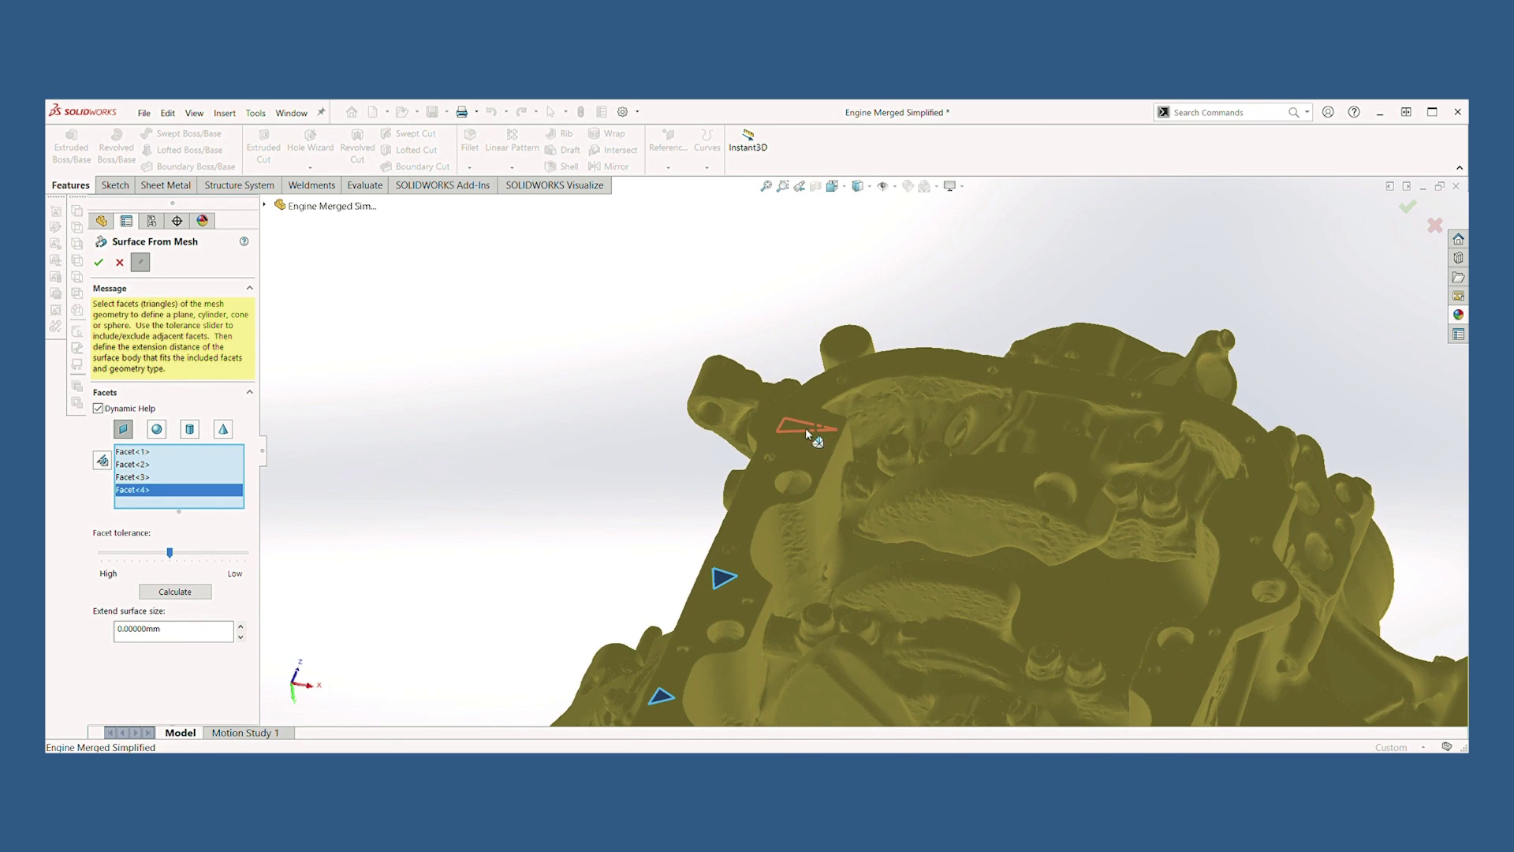
pyautogui.click(905, 367)
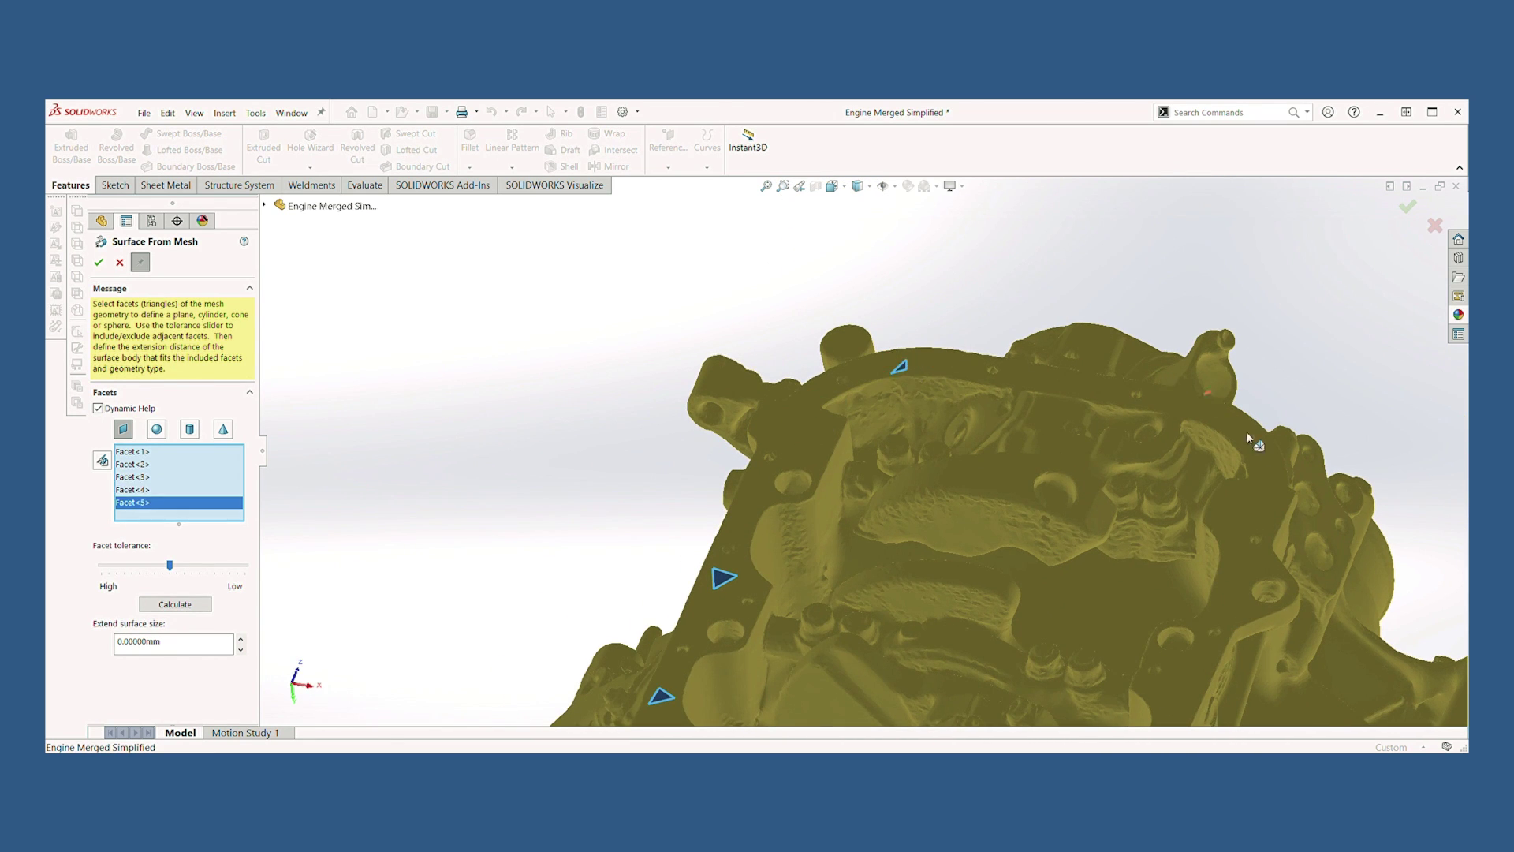
pyautogui.click(1212, 410)
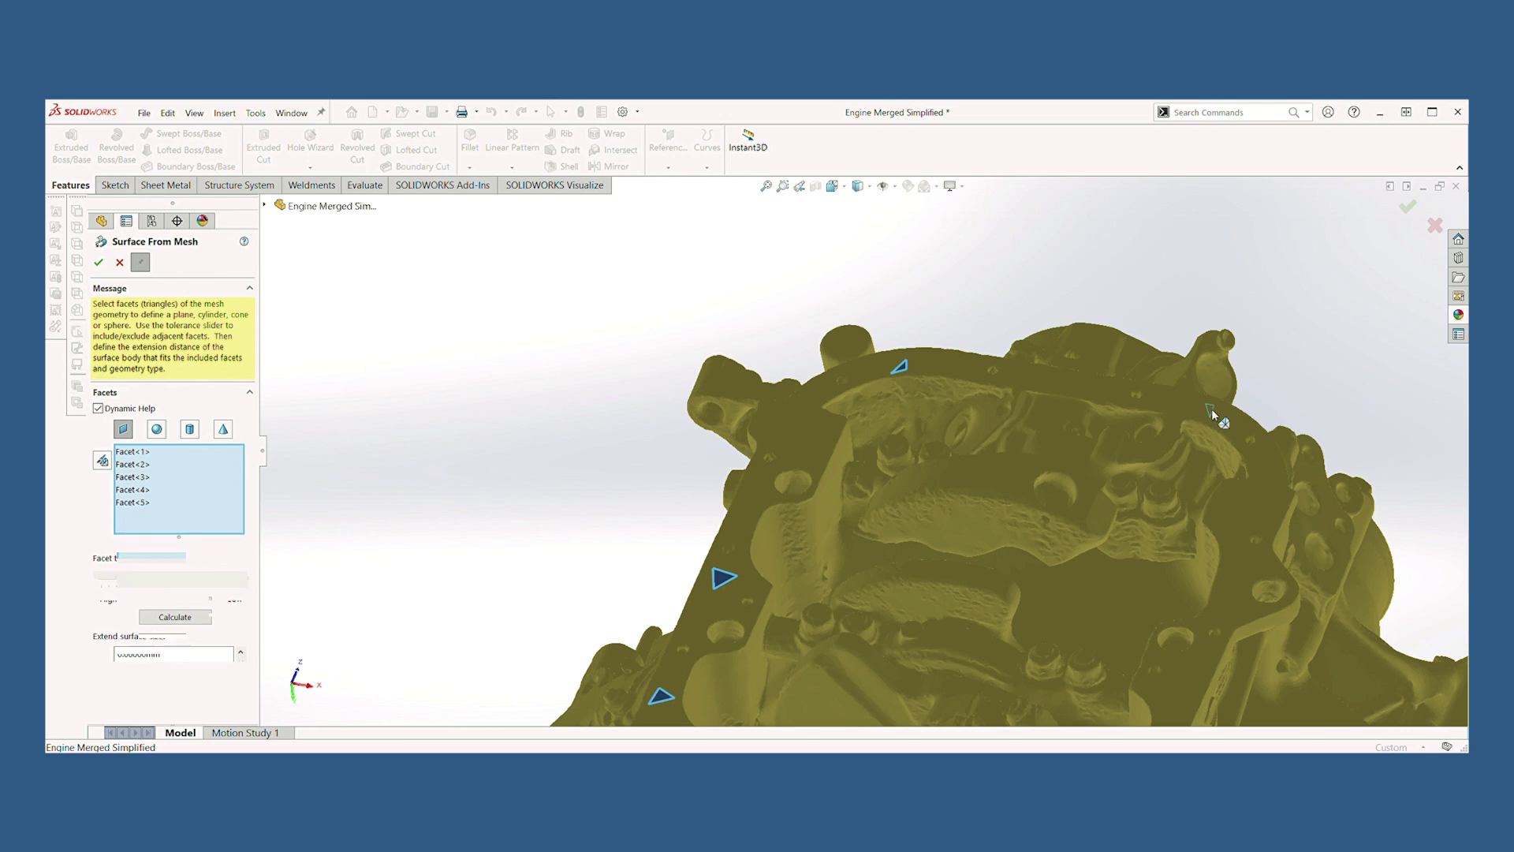
pyautogui.click(1236, 581)
pyautogui.moveTo(1236, 582); pyautogui.dragTo(887, 585, button='middle')
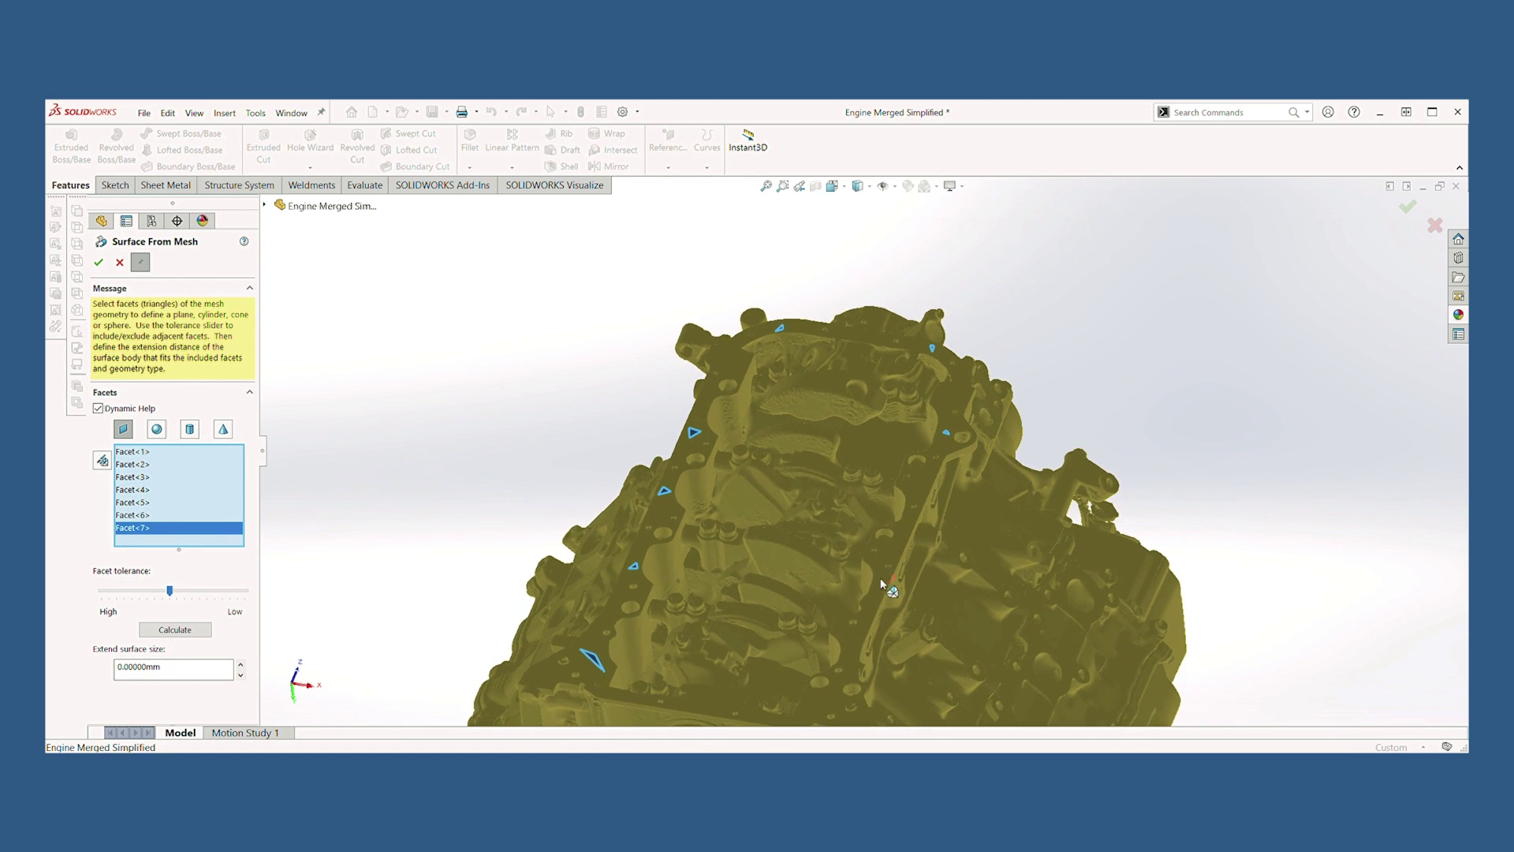
pyautogui.click(881, 583)
pyautogui.click(834, 696)
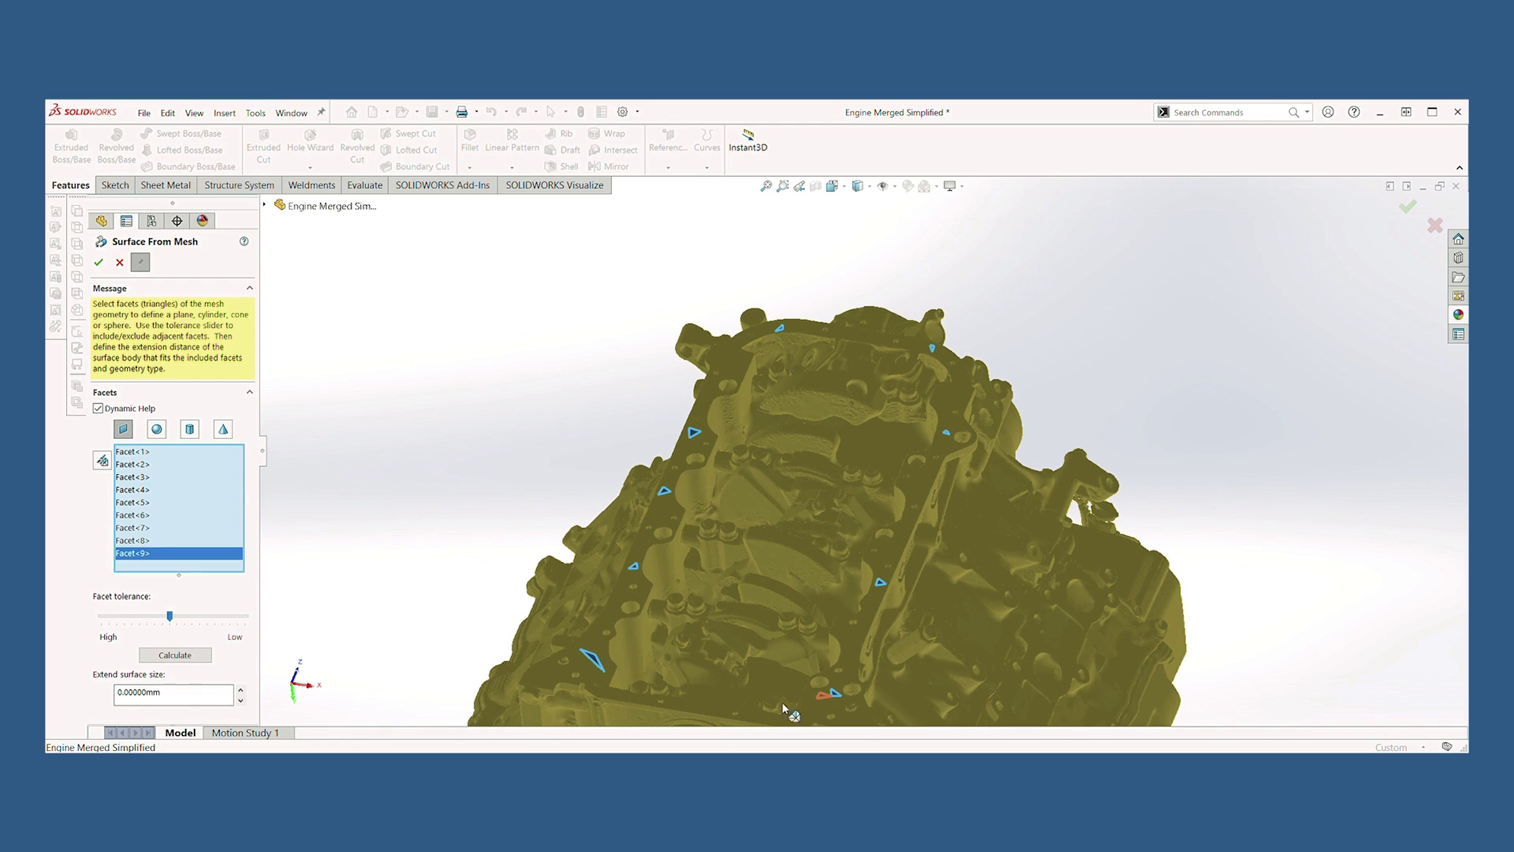
pyautogui.click(699, 709)
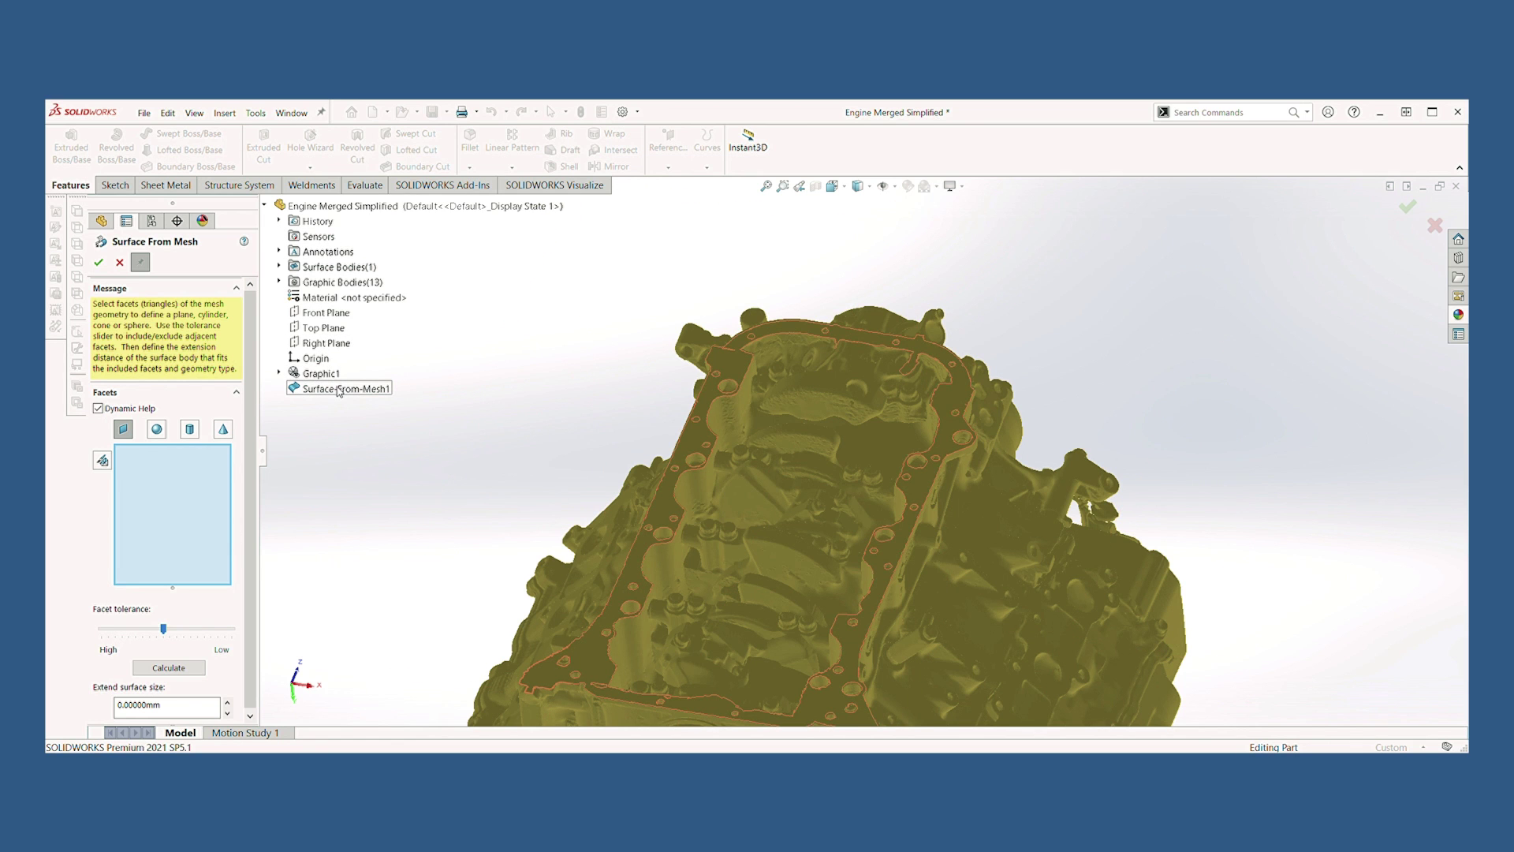
# Create a planar mesh surface from four facets on the perforated mounting face at the front of the block's side
pyautogui.moveTo(486, 363); pyautogui.dragTo(908, 533, button='middle')
pyautogui.scroll(3, 545, 387)
pyautogui.scroll(-4, 904, 560)
pyautogui.scroll(4, 909, 533)
pyautogui.scroll(-6, 827, 511)
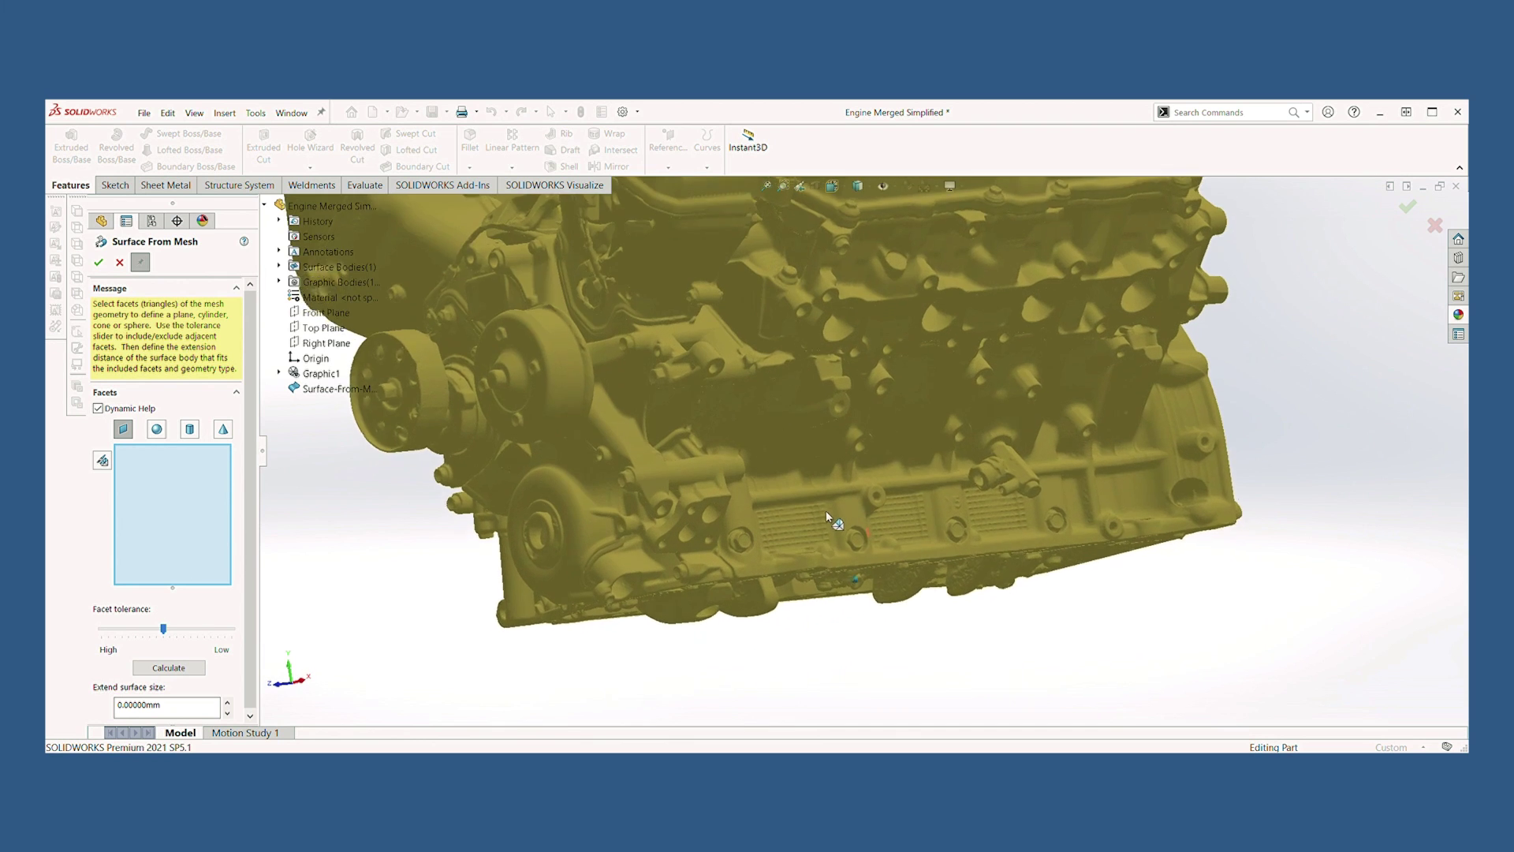
pyautogui.scroll(-2, 787, 504)
pyautogui.moveTo(788, 503); pyautogui.dragTo(743, 438, button='middle')
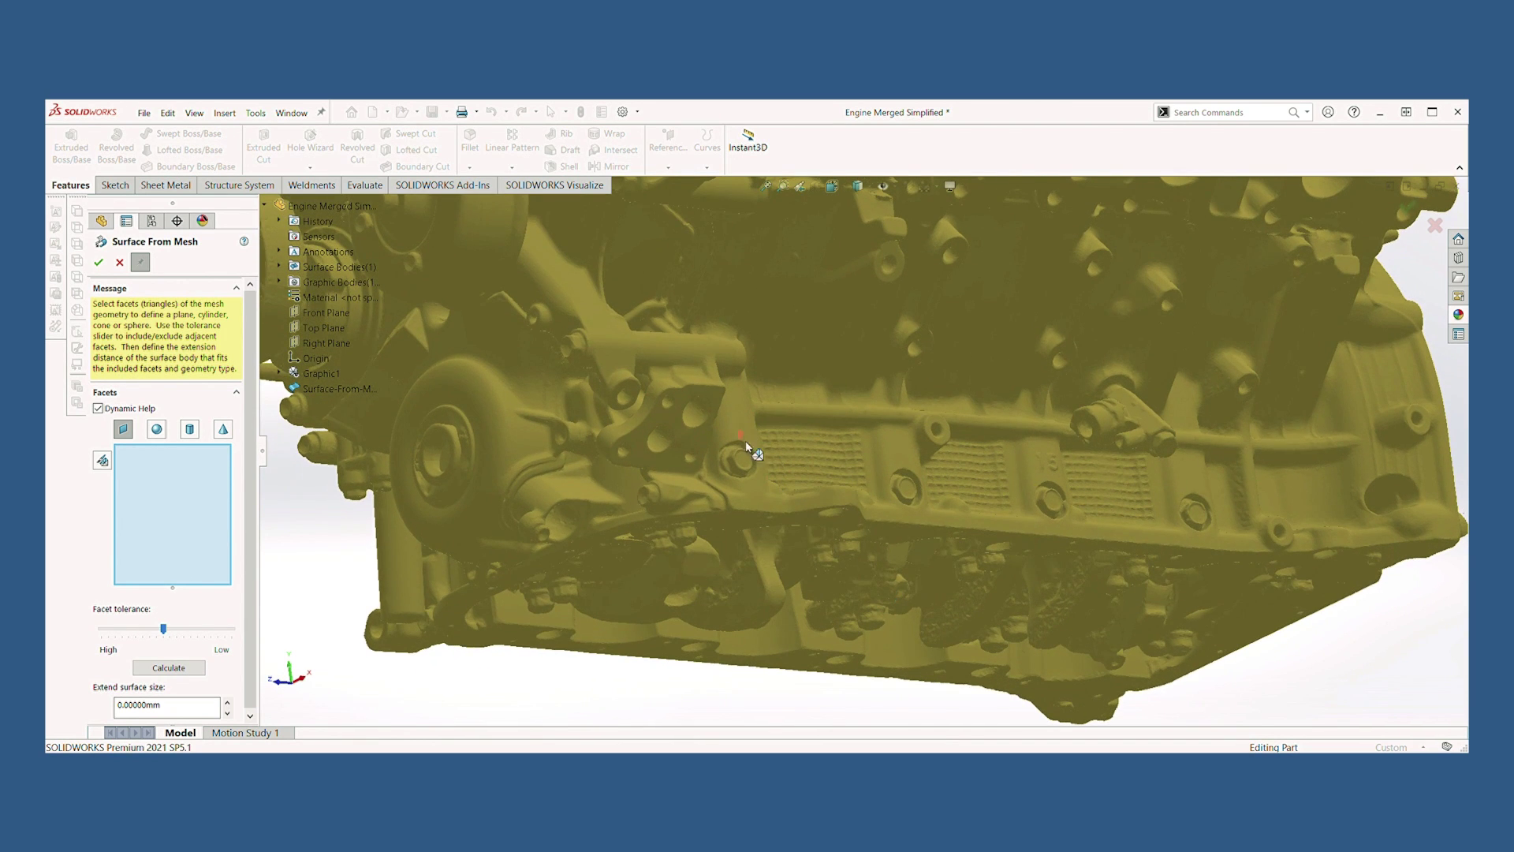
pyautogui.scroll(-3, 738, 443)
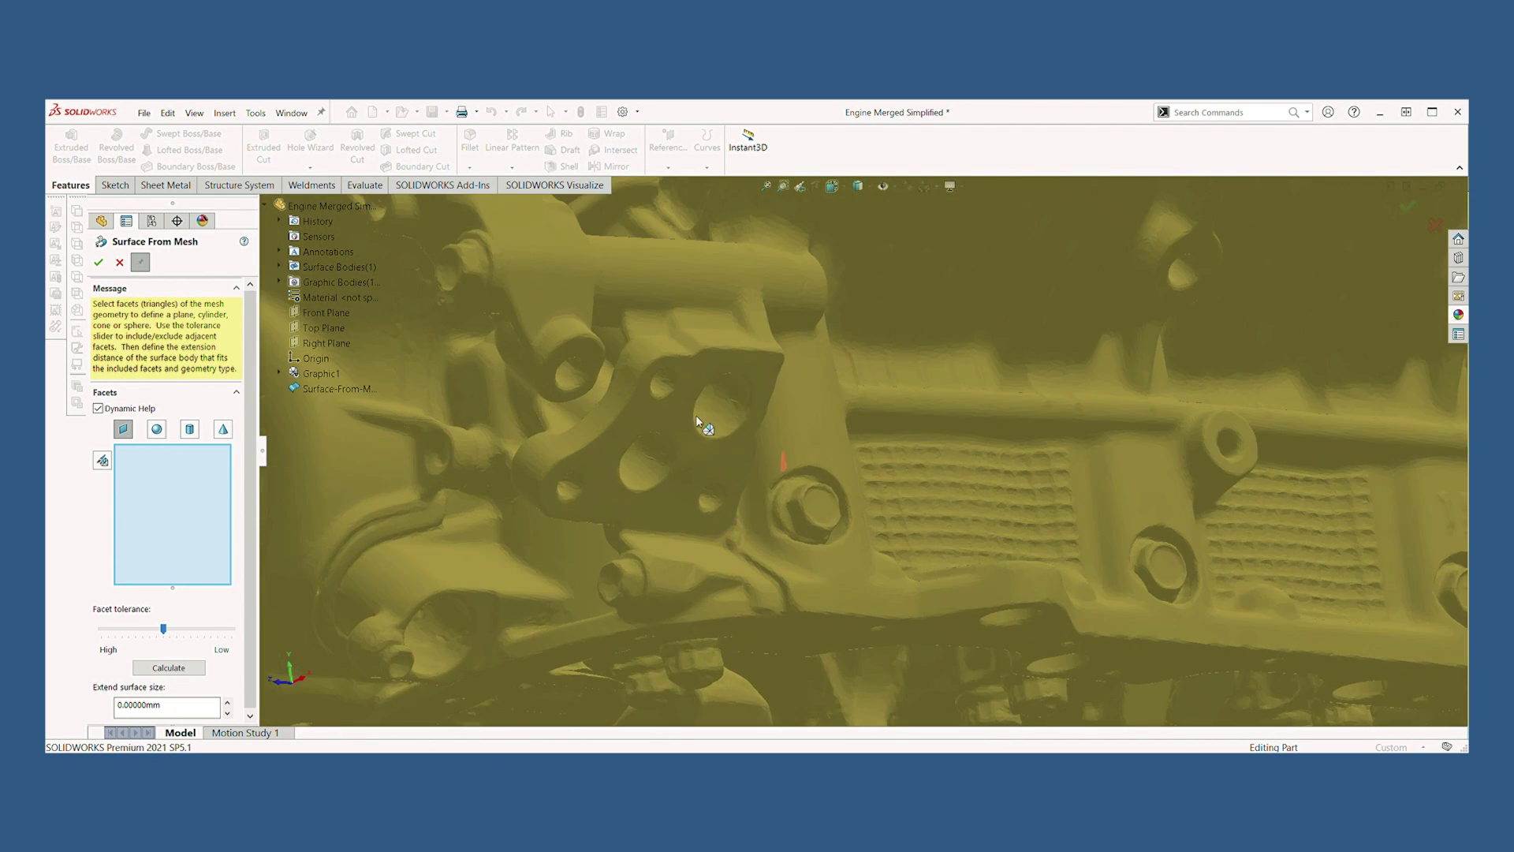
pyautogui.click(599, 470)
pyautogui.click(620, 509)
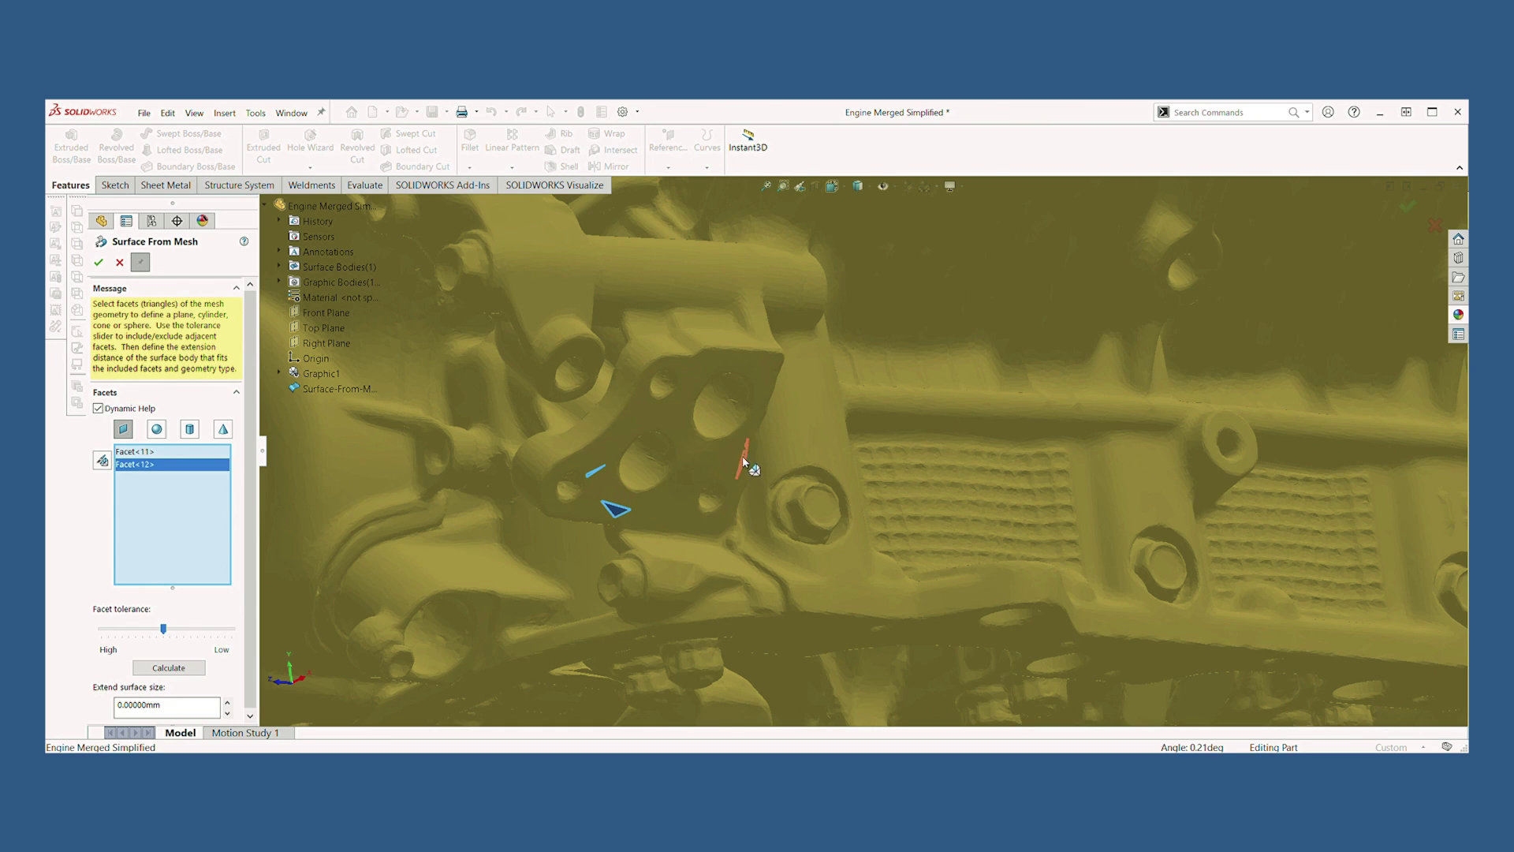
pyautogui.click(764, 369)
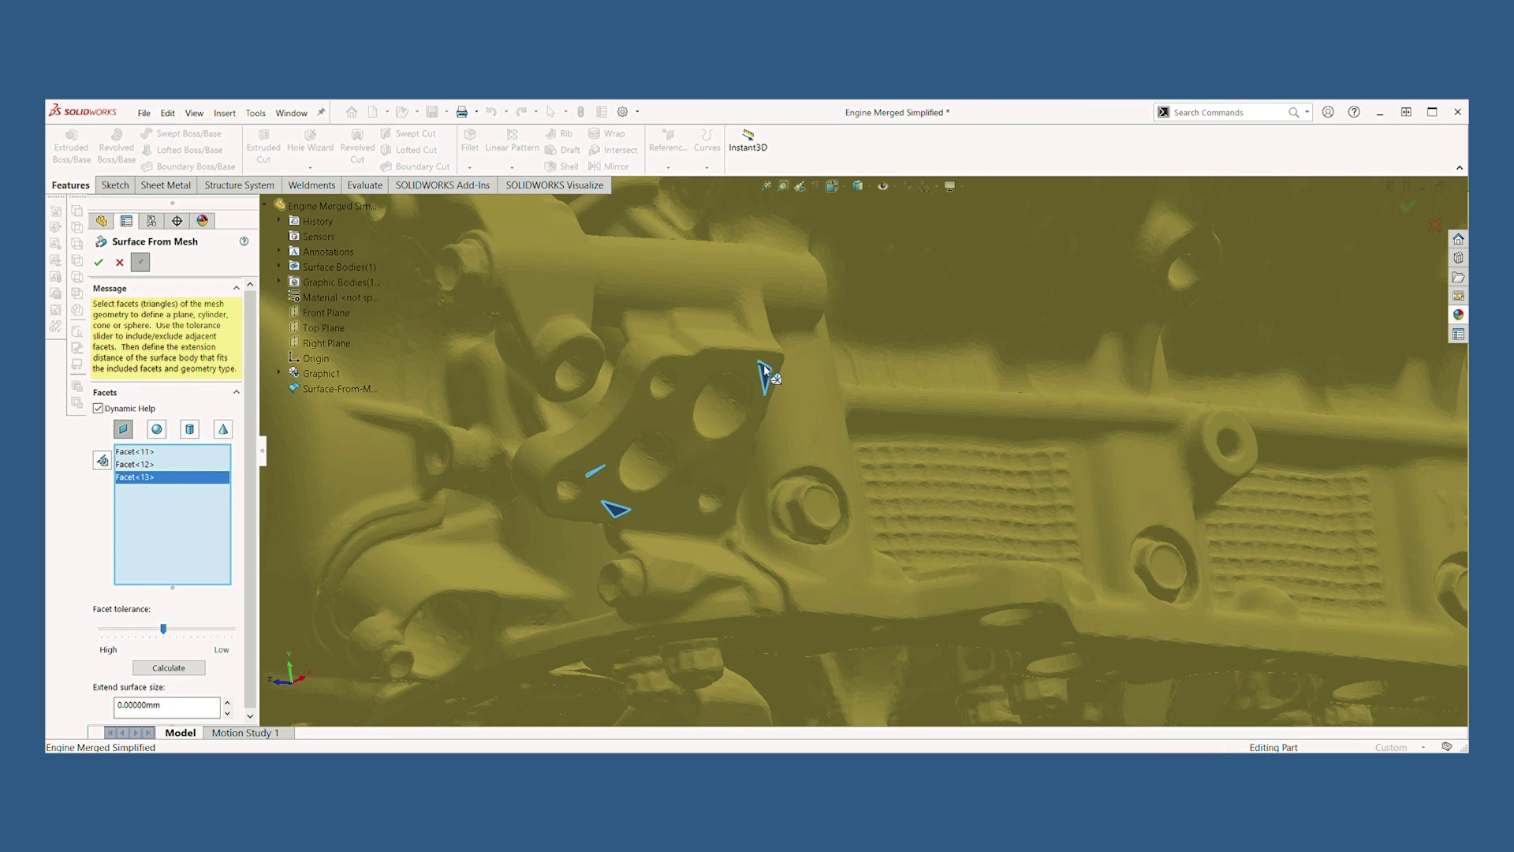
pyautogui.click(697, 375)
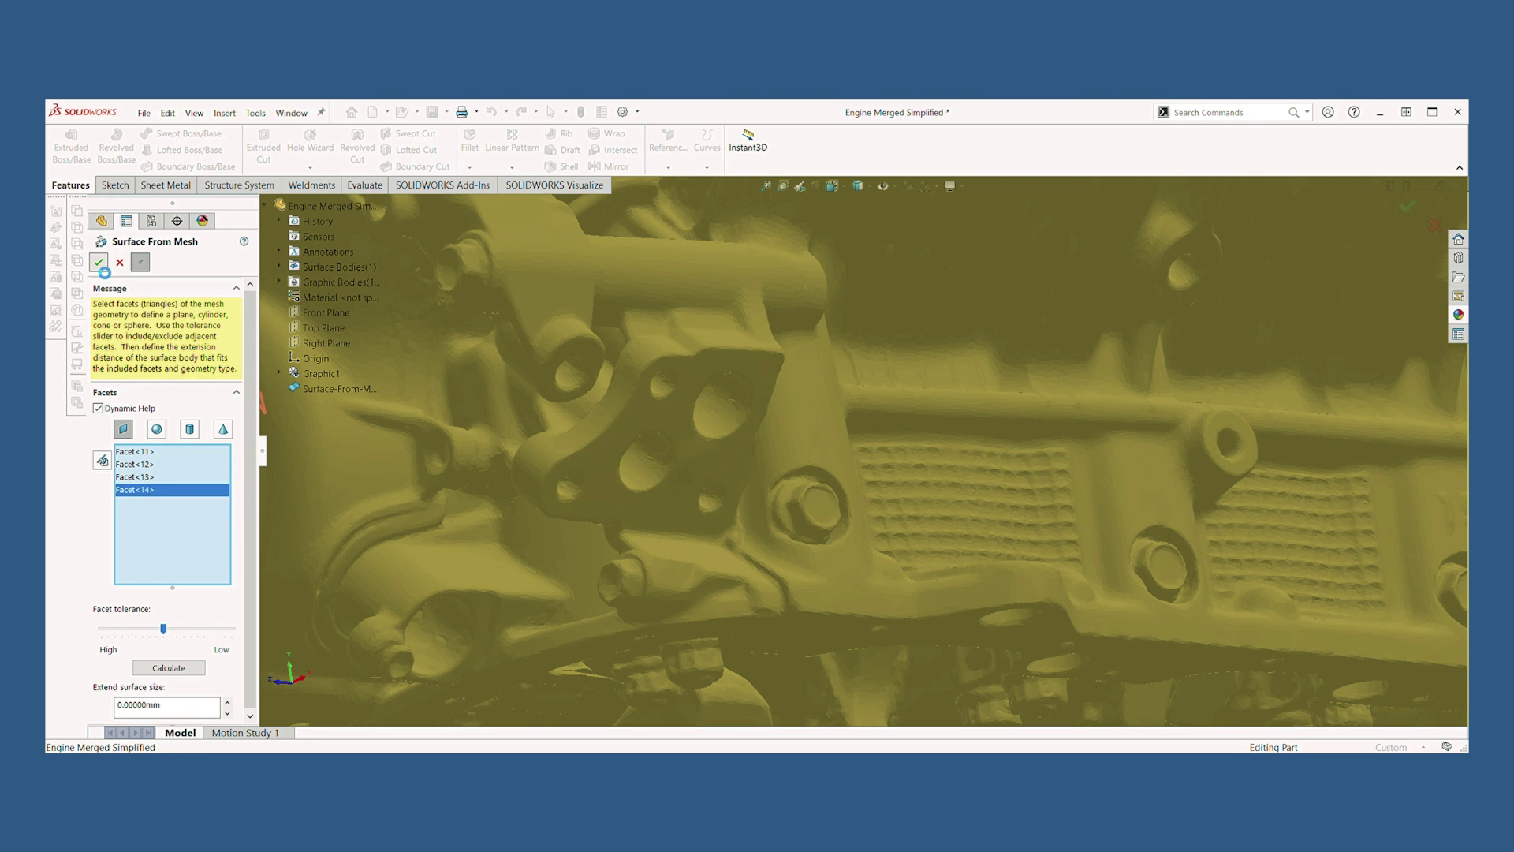
# Create two more planar surfaces from the engine mesh, each based on a pair of neighbouring facets
pyautogui.scroll(4, 764, 446)
pyautogui.moveTo(947, 453); pyautogui.dragTo(856, 462, button='middle')
pyautogui.scroll(-4, 856, 461)
pyautogui.click(878, 460)
pyautogui.click(836, 484)
pyautogui.rightClick(833, 480)
pyautogui.scroll(4, 784, 390)
pyautogui.moveTo(631, 485); pyautogui.dragTo(583, 465, button='middle')
pyautogui.scroll(-3, 571, 466)
pyautogui.click(563, 434)
pyautogui.click(587, 440)
pyautogui.rightClick(592, 441)
# Try to create one planar surface from four widely spaced facets, and delete that mesh surface
pyautogui.moveTo(789, 410); pyautogui.dragTo(722, 569, button='middle')
pyautogui.click(1039, 396)
pyautogui.click(1007, 516)
pyautogui.click(1360, 448)
pyautogui.click(1327, 571)
pyautogui.rightClick(961, 483)
pyautogui.scroll(5, 804, 506)
pyautogui.click(119, 263)
pyautogui.click(162, 503)
pyautogui.press('Delete')
pyautogui.click(416, 213)
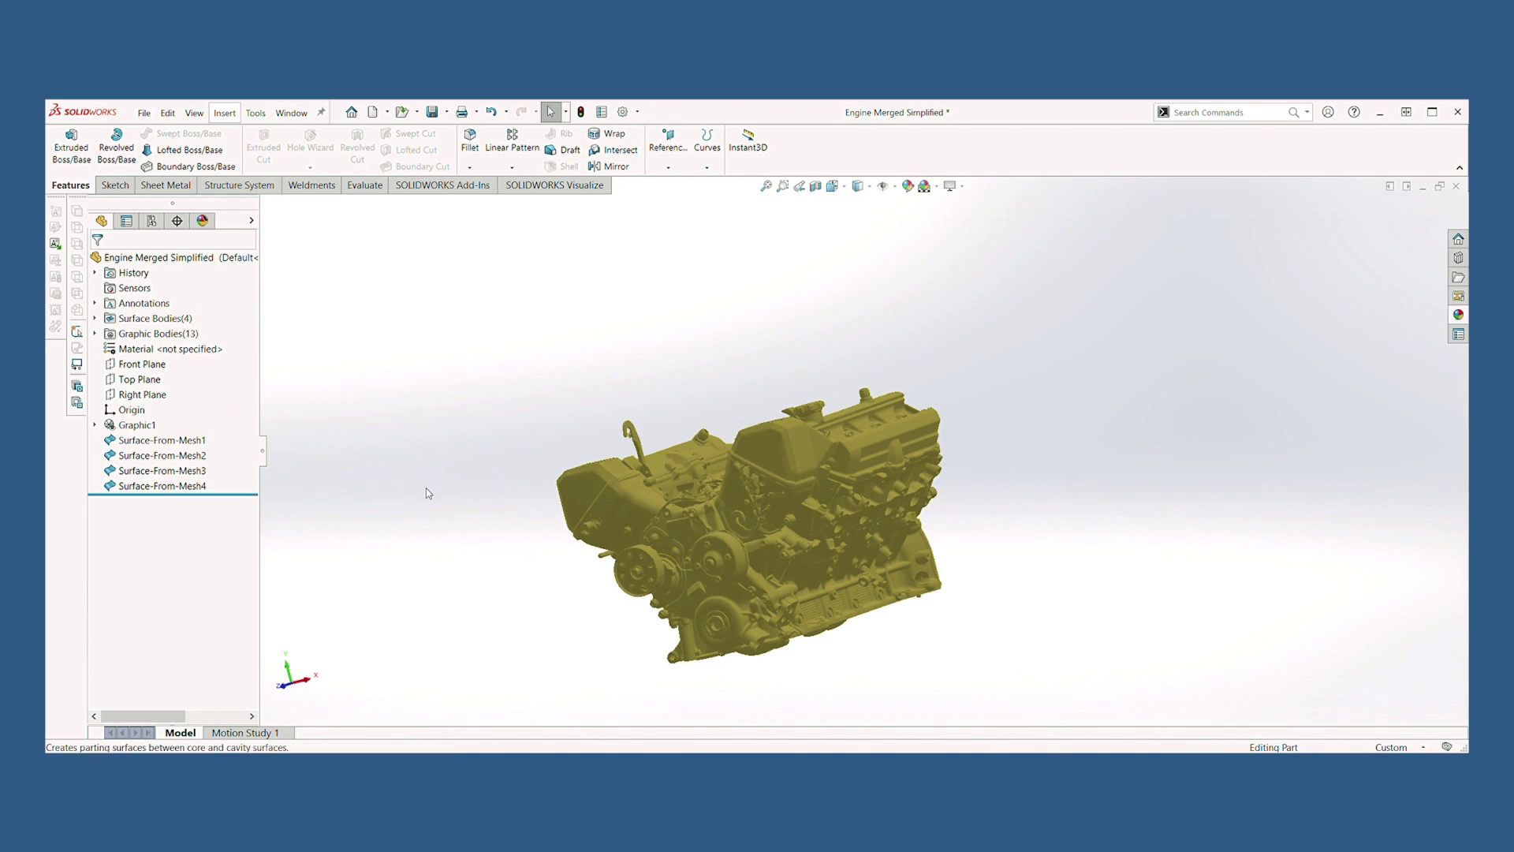
# Create two planar mesh surfaces, using facets beside the bolt bosses on the side of the block
pyautogui.press('Return')
pyautogui.scroll(10, 948, 449)
pyautogui.click(875, 519)
pyautogui.scroll(-5, 947, 517)
pyautogui.click(1076, 516)
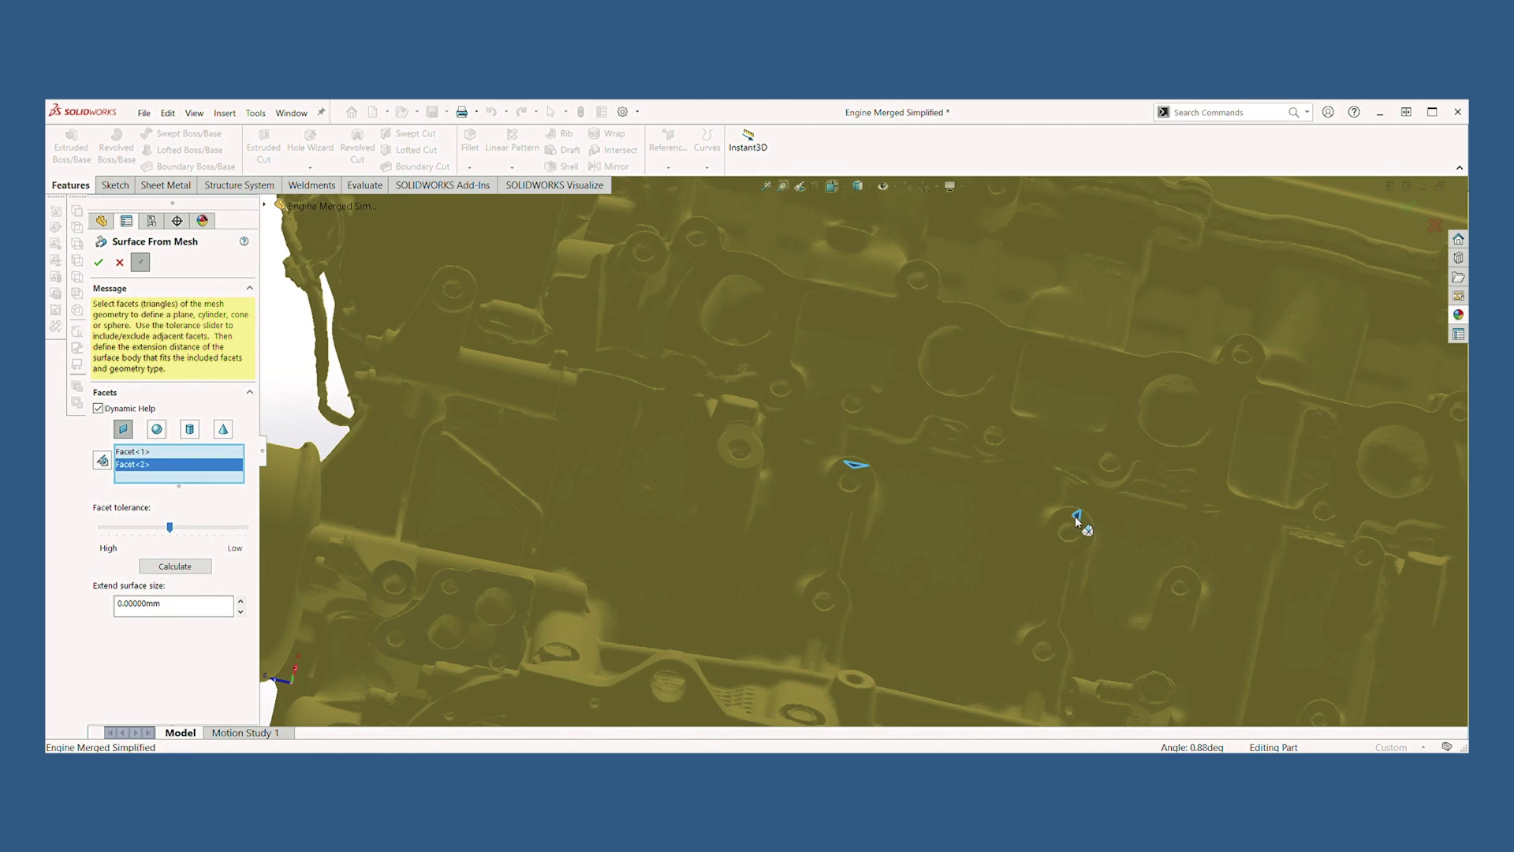
pyautogui.click(99, 263)
pyautogui.scroll(-4, 868, 473)
pyautogui.click(882, 497)
pyautogui.click(823, 660)
pyautogui.click(99, 263)
# Create another planar mesh surface from three closely spaced facets on the engine's side
pyautogui.scroll(5, 820, 489)
pyautogui.moveTo(820, 497); pyautogui.dragTo(611, 385, button='middle')
pyautogui.scroll(-7, 612, 387)
pyautogui.click(682, 378)
pyautogui.click(745, 391)
pyautogui.click(678, 448)
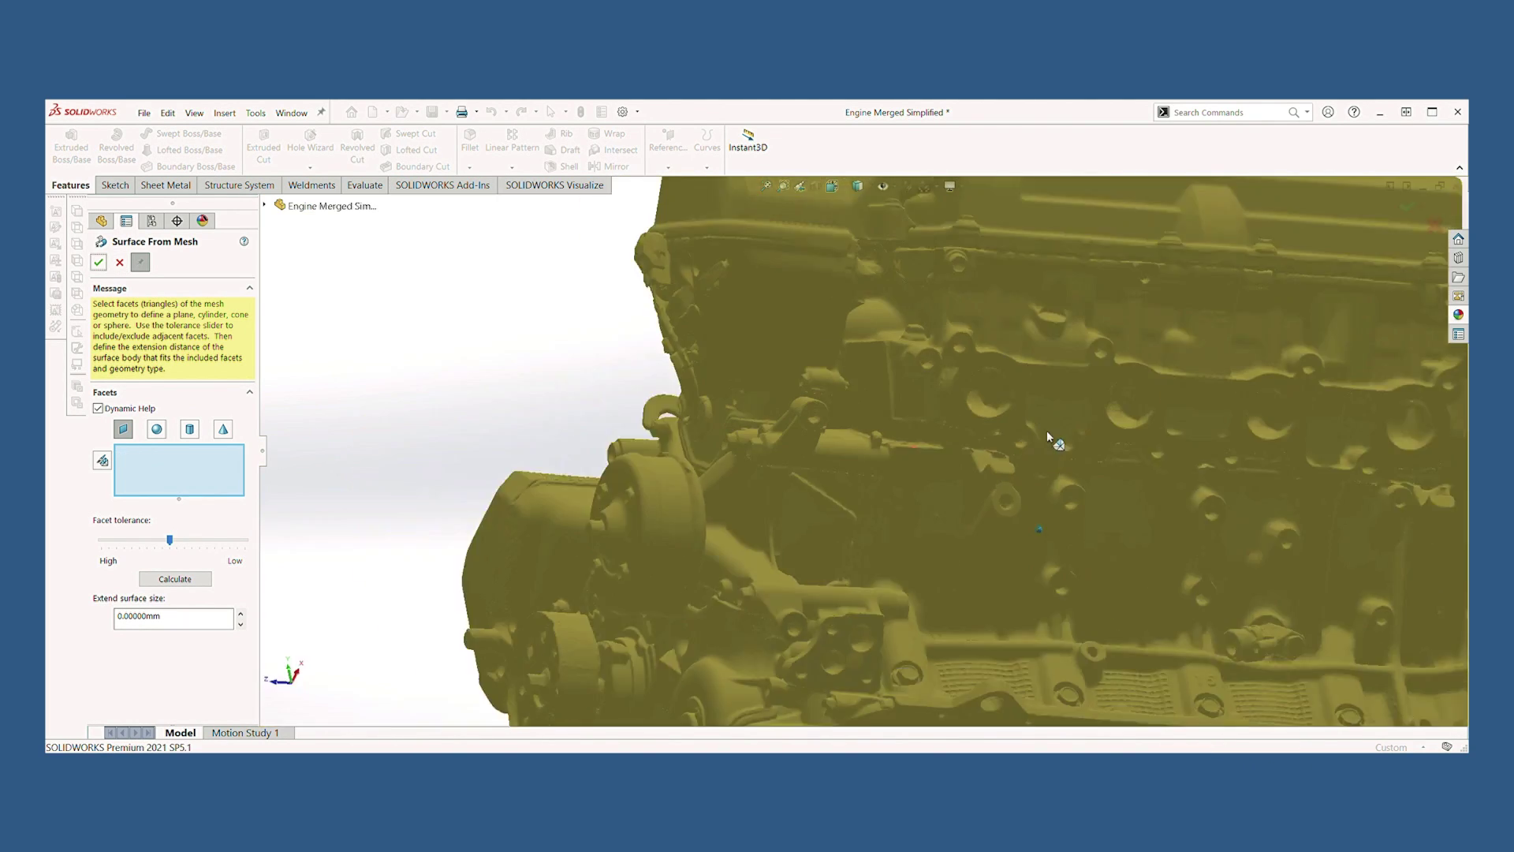
# Create a planar mesh surface from four facets around the exhaust ports, and save the part as Engine Merged Simplified V2
pyautogui.click(981, 337)
pyautogui.click(896, 392)
pyautogui.click(955, 444)
pyautogui.click(1262, 390)
pyautogui.keyDown('ctrl'); pyautogui.moveTo(1262, 391); pyautogui.dragTo(1075, 418, button='middle'); pyautogui.keyUp('ctrl')
pyautogui.scroll(-5, 639, 329)
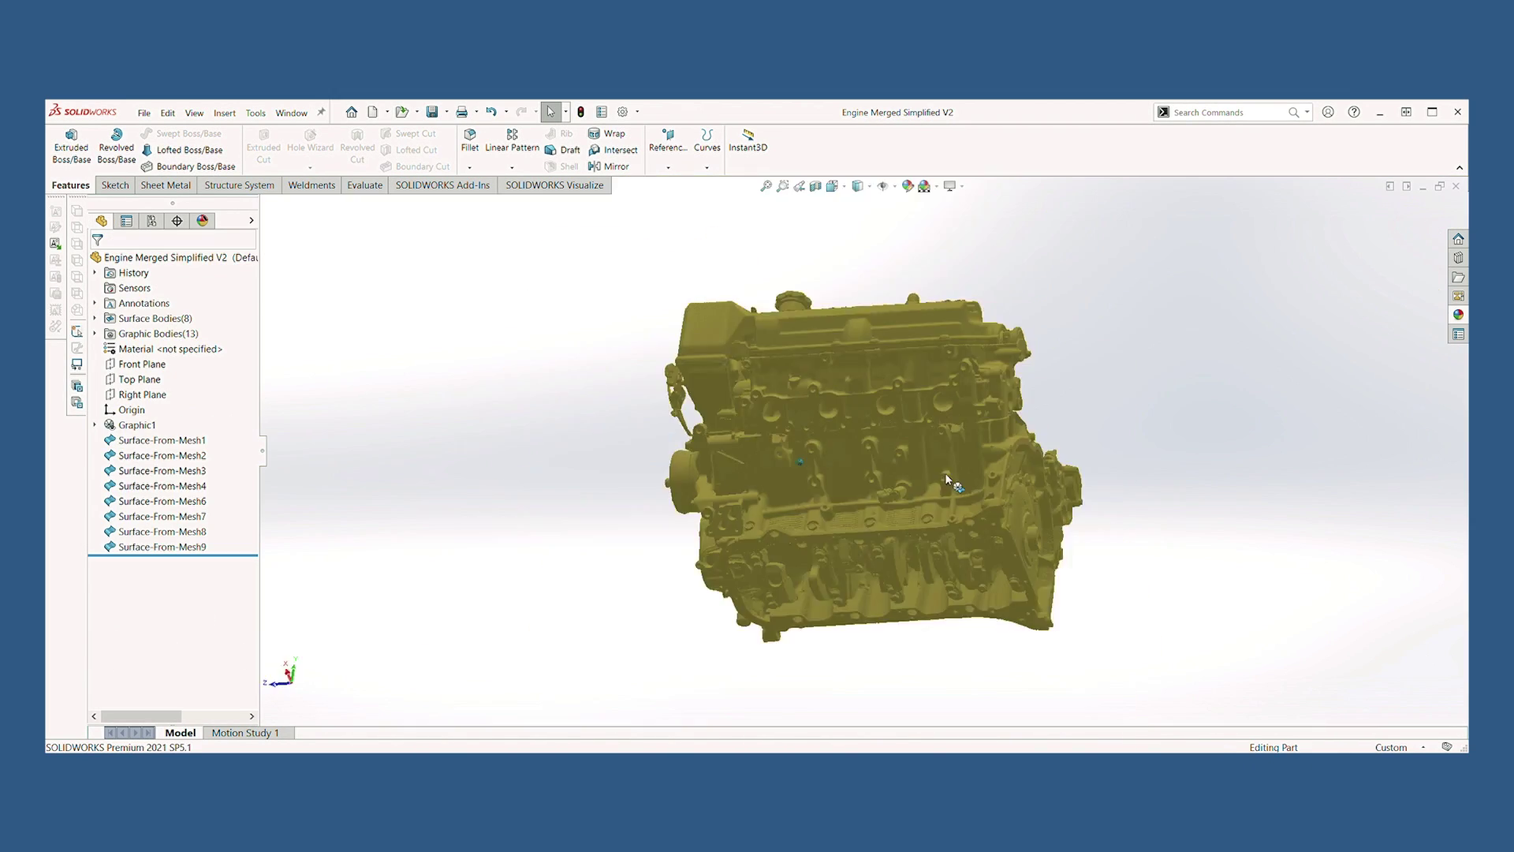
# Create a planar mesh surface on the end face of the round boss near the rear of the block's side
pyautogui.moveTo(773, 426); pyautogui.dragTo(218, 115, button='middle')
pyautogui.scroll(-4, 740, 395)
pyautogui.scroll(2, 781, 448)
pyautogui.scroll(2, 863, 446)
pyautogui.scroll(-2, 863, 447)
pyautogui.scroll(2, 395, 436)
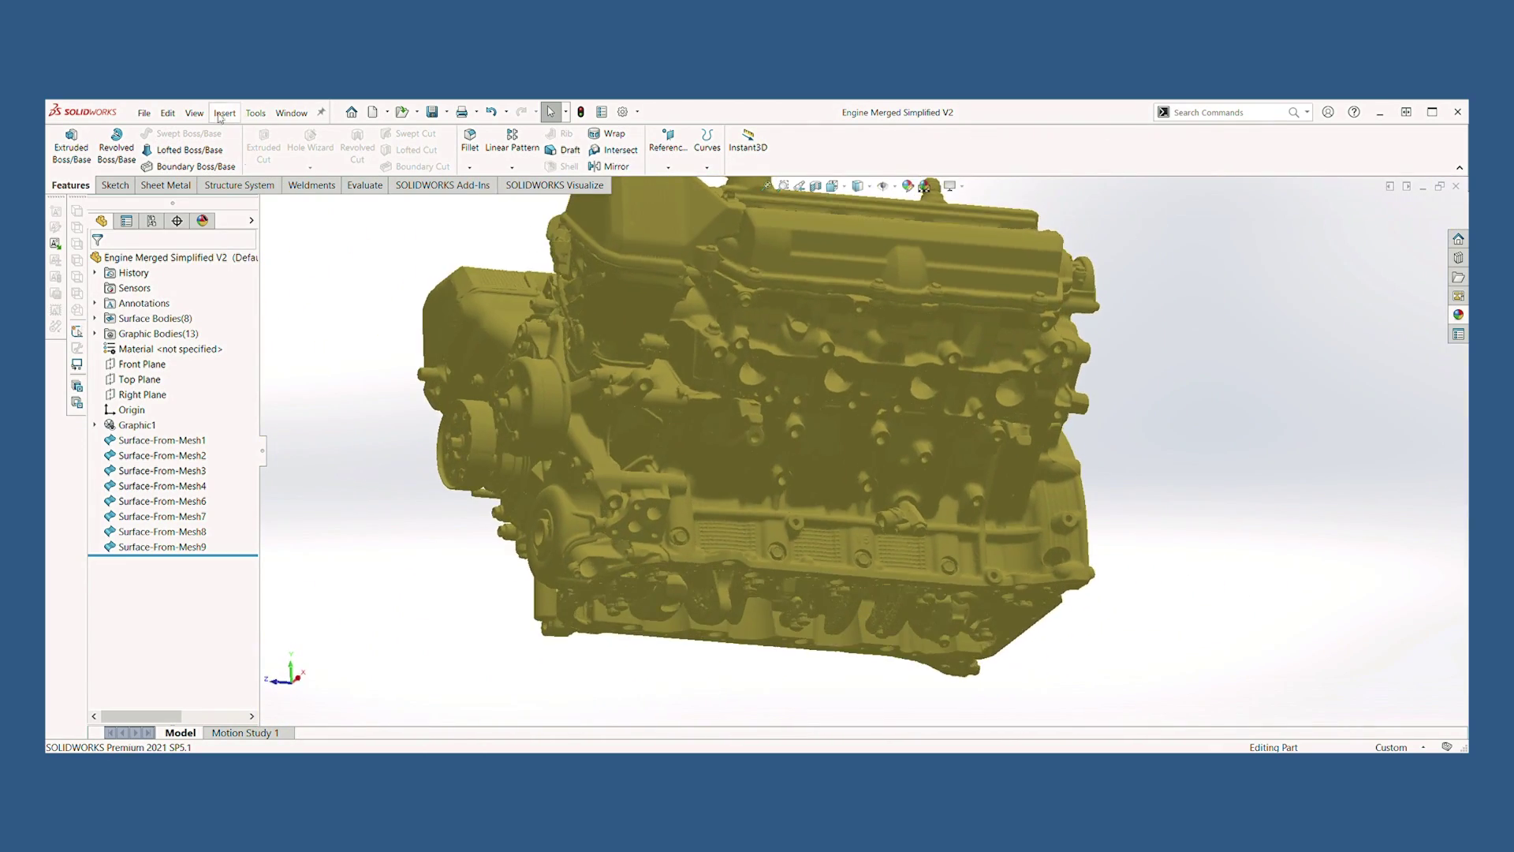
pyautogui.click(426, 494)
pyautogui.scroll(-4, 910, 504)
pyautogui.scroll(2, 910, 504)
pyautogui.moveTo(911, 504); pyautogui.dragTo(789, 493, button='middle')
pyautogui.scroll(-3, 789, 493)
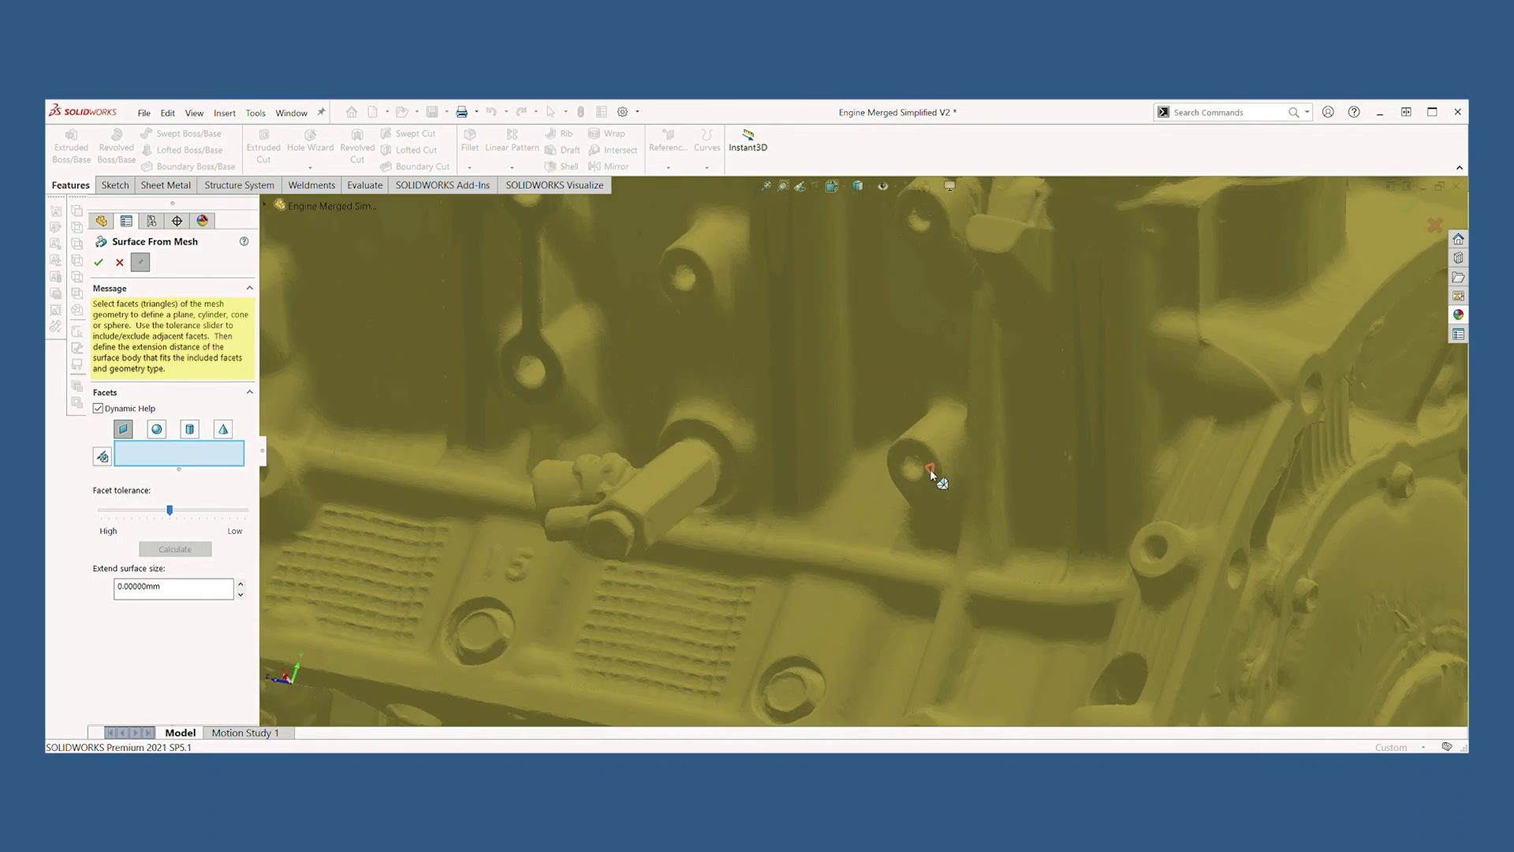
pyautogui.click(930, 468)
pyautogui.scroll(3, 895, 473)
pyautogui.moveTo(895, 473)
pyautogui.mouseDown(button='middle')
pyautogui.moveTo(856, 445)
pyautogui.moveTo(888, 485)
pyautogui.mouseUp(button='middle')
pyautogui.scroll(2, 889, 487)
# Try to create a planar mesh surface from facets along the bell housing flange at the engine's rear
pyautogui.click(907, 518)
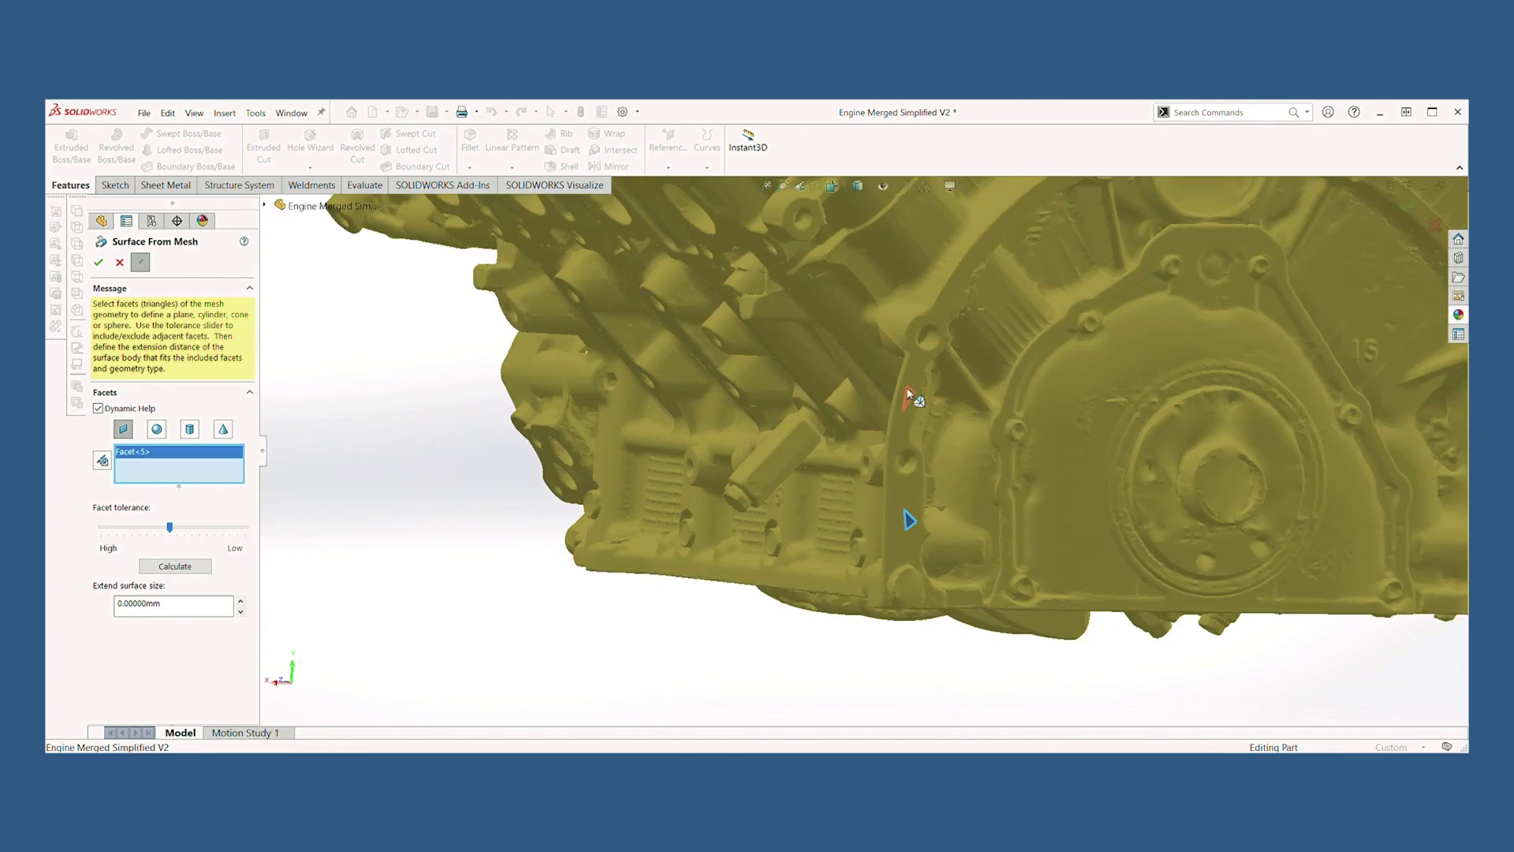
pyautogui.click(911, 400)
pyautogui.moveTo(911, 400); pyautogui.dragTo(812, 474, button='middle')
pyautogui.click(933, 333)
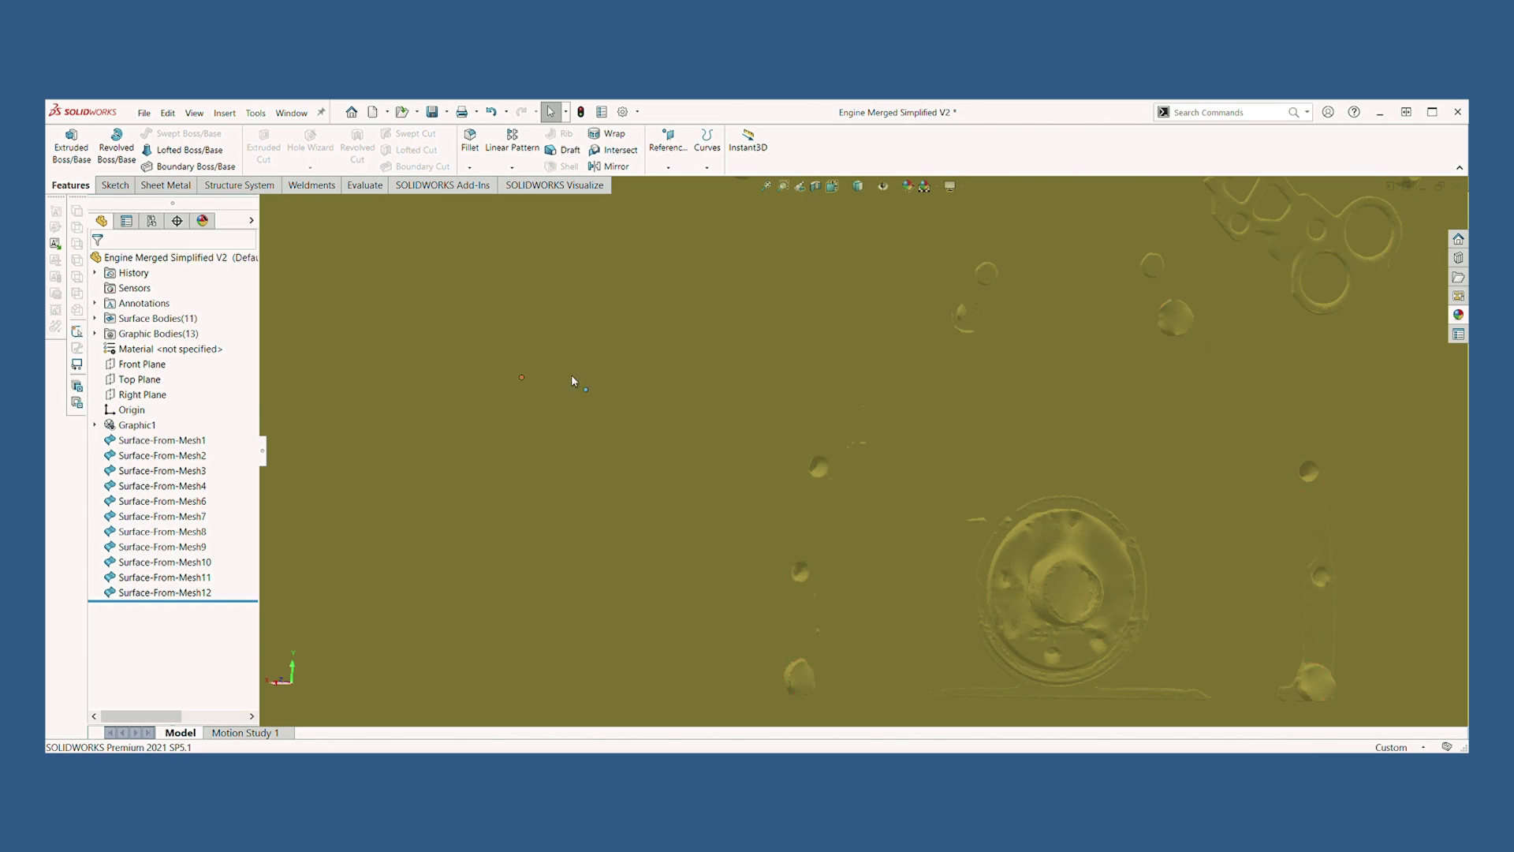
# Delete the last bell housing surface and create a replacement from the mesh
pyautogui.scroll(-5, 683, 406)
pyautogui.moveTo(683, 406); pyautogui.dragTo(757, 411, button='middle')
pyautogui.click(175, 593)
pyautogui.press('Delete')
pyautogui.scroll(-7, 876, 498)
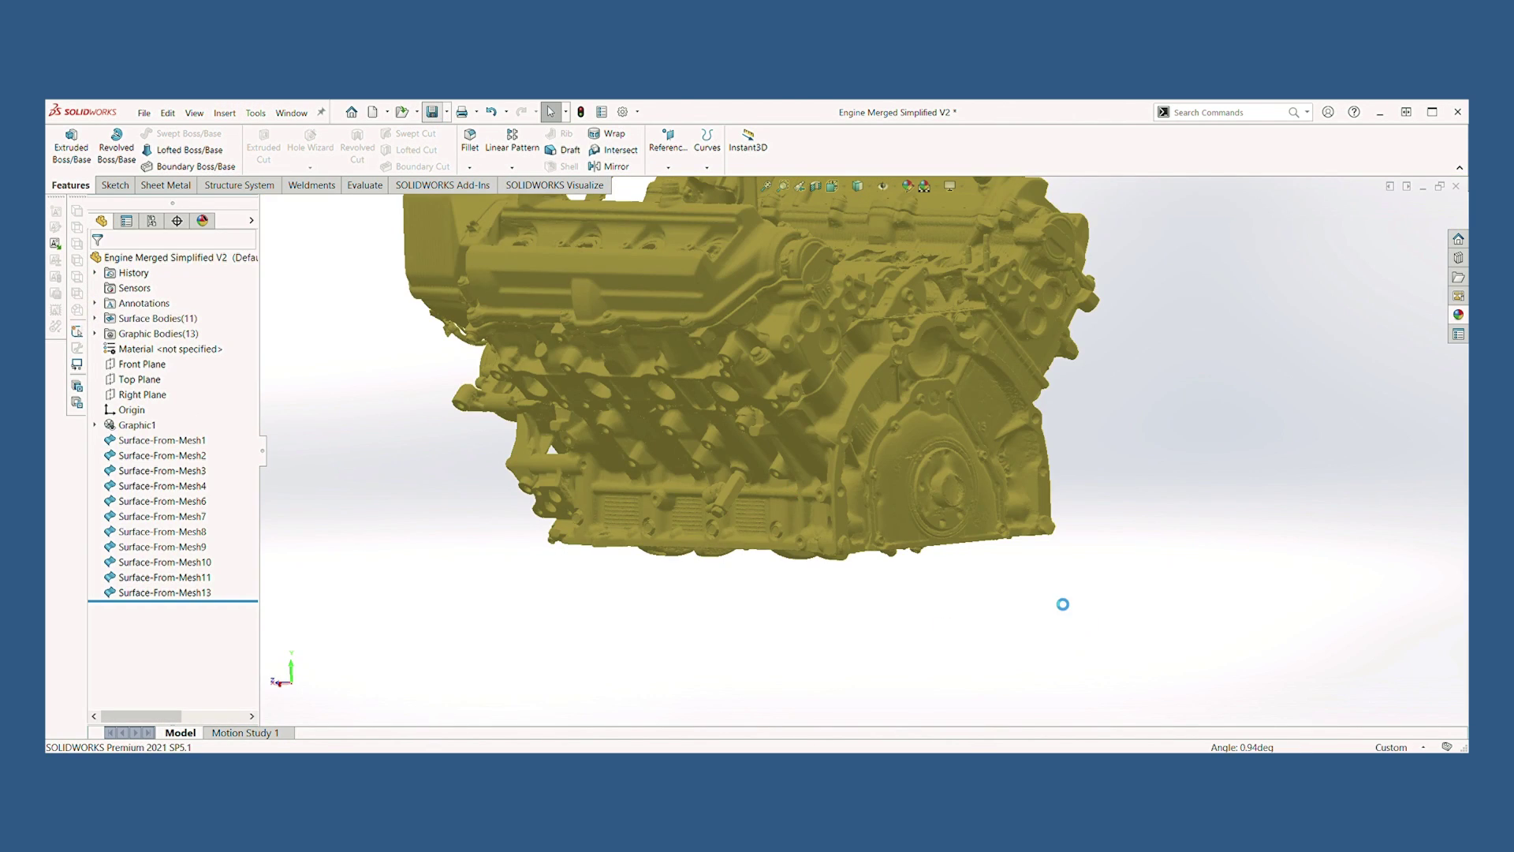
# Start a new assembly and place the Engine Merged Simplified V2 part in it
pyautogui.scroll(2, 1014, 582)
pyautogui.moveTo(1013, 581); pyautogui.dragTo(1009, 647, button='middle')
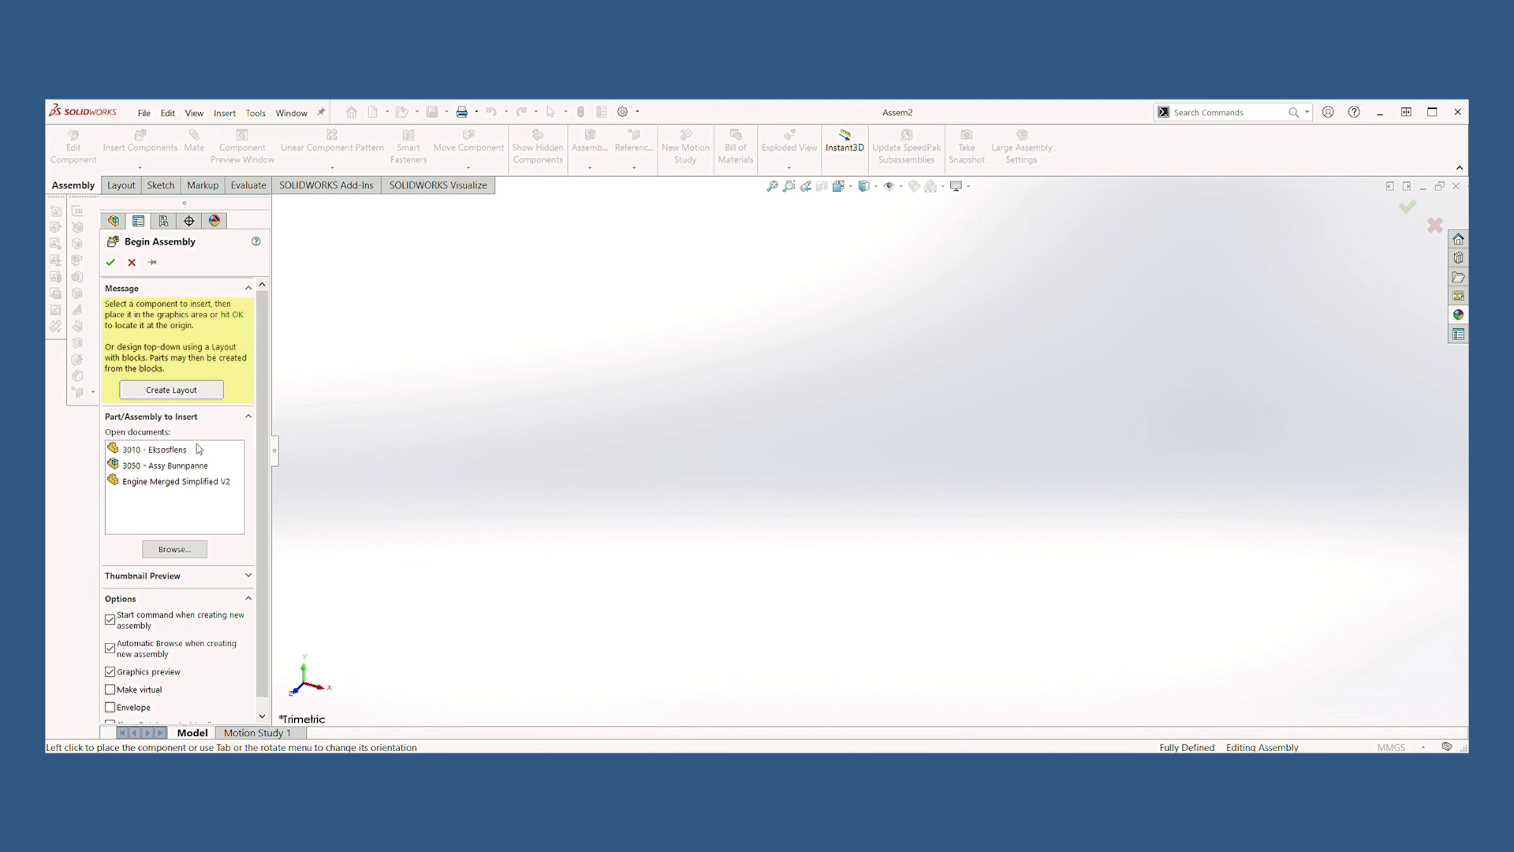
pyautogui.click(175, 483)
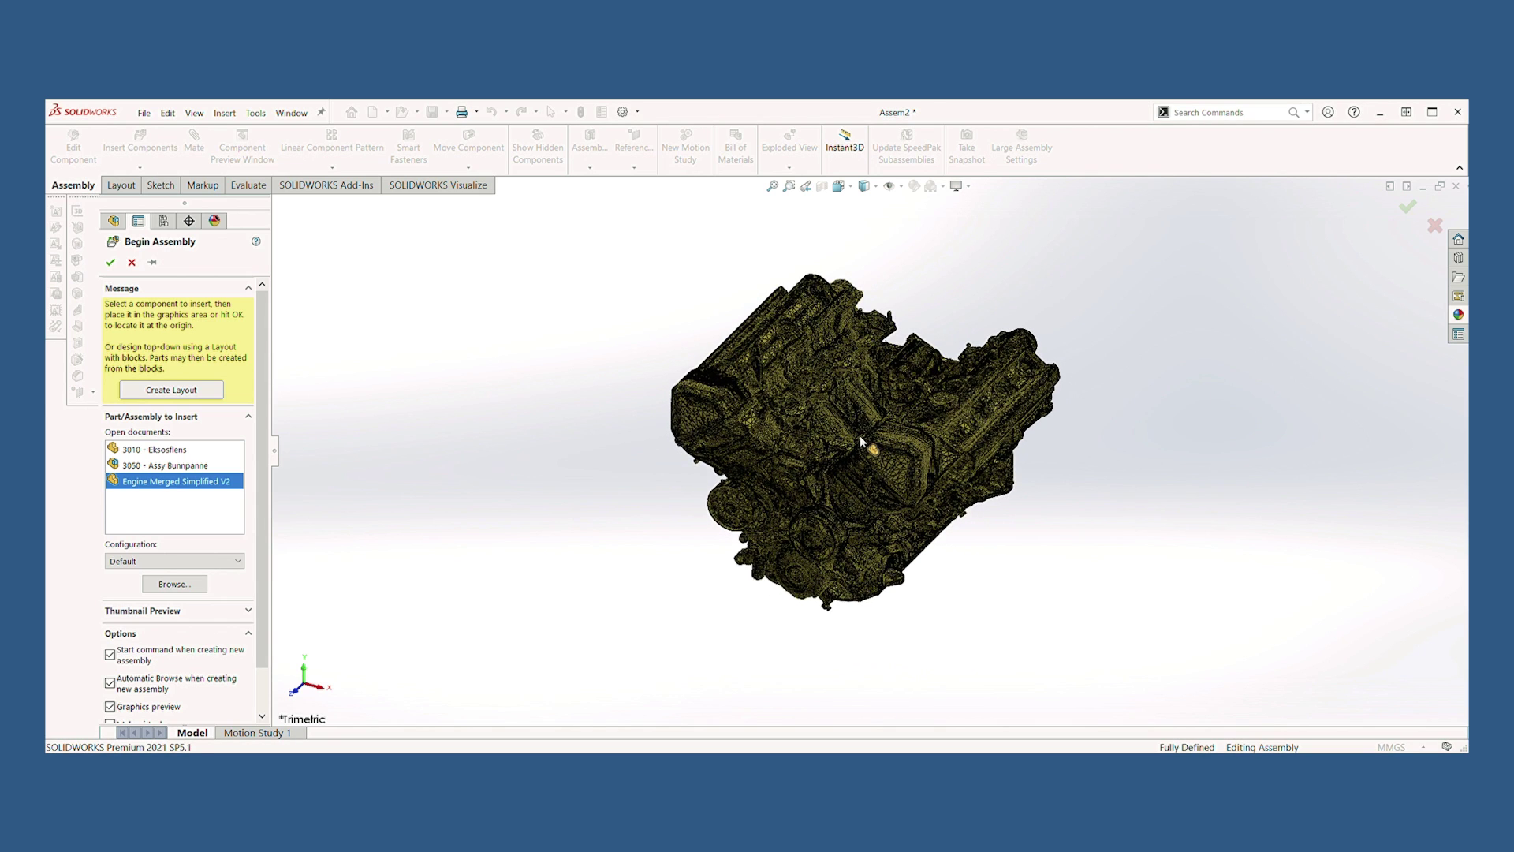
pyautogui.click(868, 450)
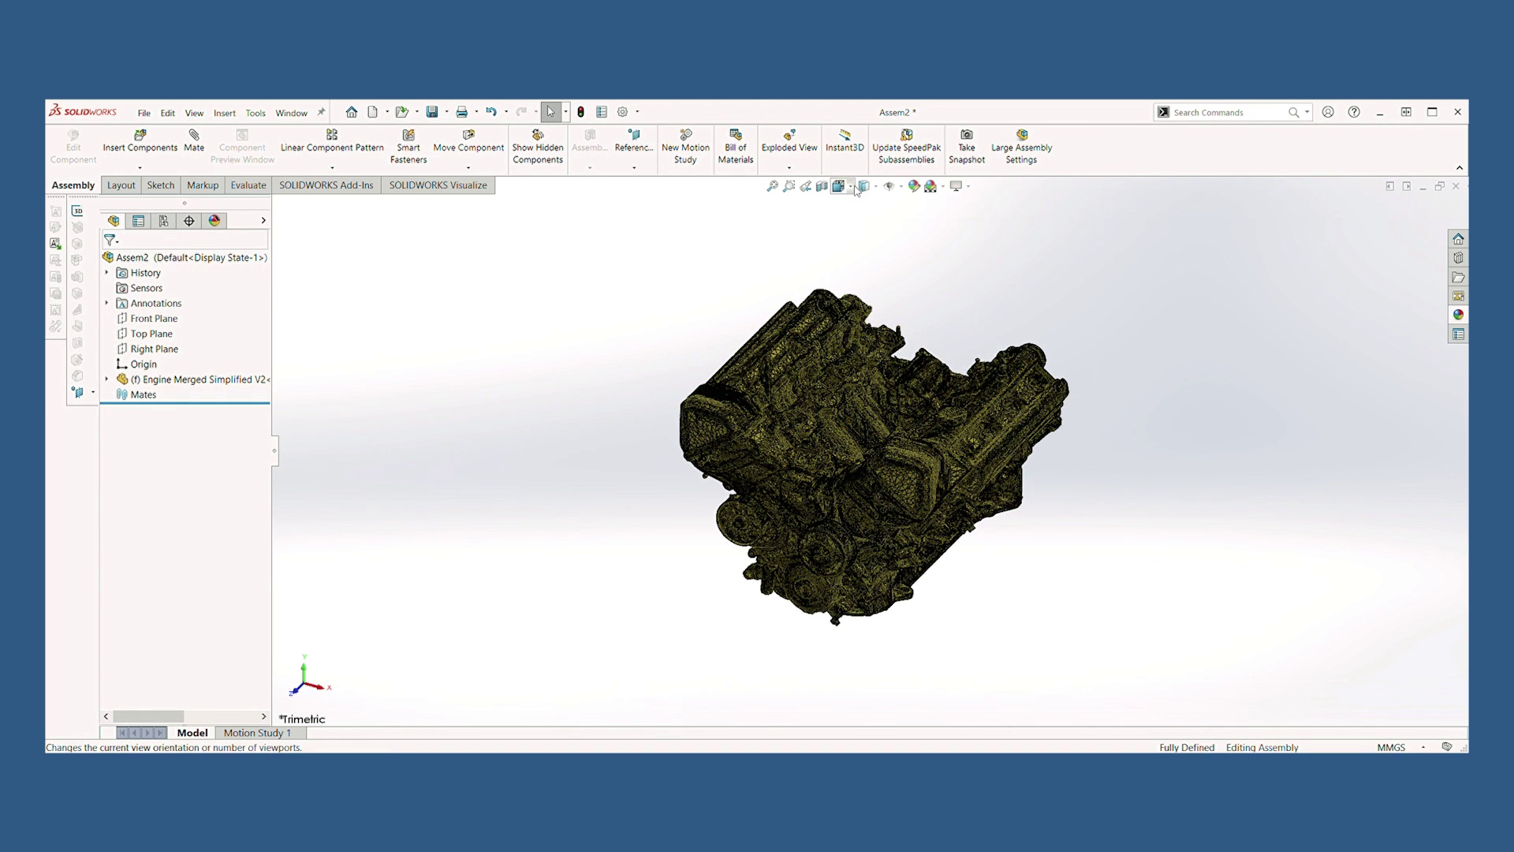
# Mate the engine's oil pan flange surface coincident with the assembly's Top Plane
pyautogui.click(192, 152)
pyautogui.moveTo(891, 671); pyautogui.dragTo(920, 528, button='middle')
pyautogui.scroll(-5, 920, 528)
pyautogui.click(920, 528)
pyautogui.scroll(5, 920, 528)
pyautogui.moveTo(920, 473); pyautogui.dragTo(931, 599, button='middle')
pyautogui.click(339, 284)
pyautogui.click(377, 269)
pyautogui.click(357, 257)
# Mate the engine's bell housing flange surface parallel to the assembly's Front Plane
pyautogui.moveTo(489, 505); pyautogui.dragTo(378, 383, button='middle')
pyautogui.scroll(-3, 948, 500)
pyautogui.click(948, 500)
pyautogui.scroll(3, 948, 499)
pyautogui.click(341, 272)
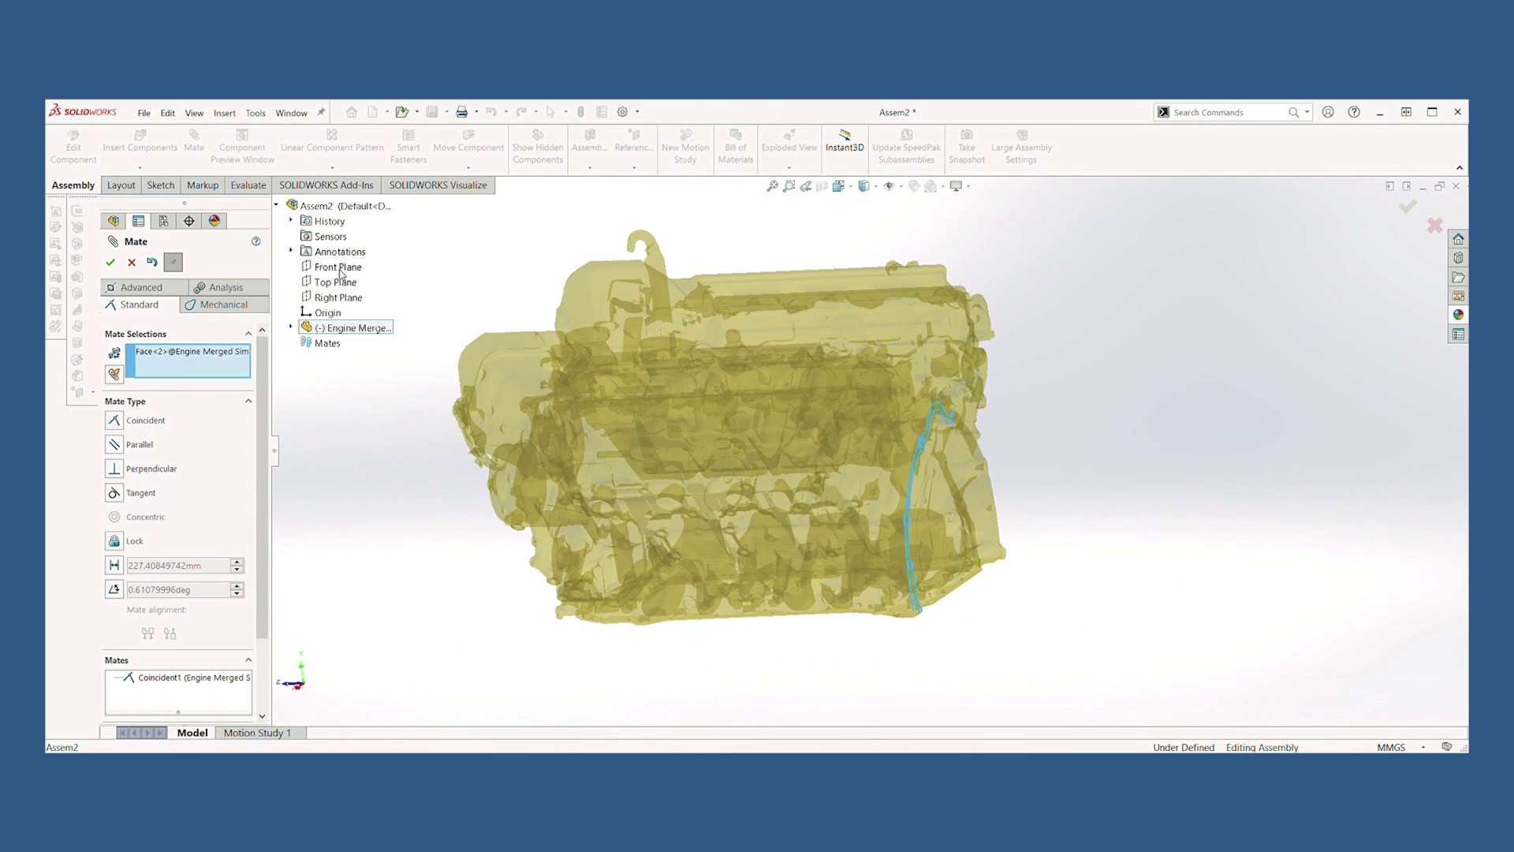
pyautogui.click(114, 444)
pyautogui.moveTo(1026, 395); pyautogui.dragTo(1104, 552, button='middle')
pyautogui.scroll(3, 1025, 442)
pyautogui.click(111, 262)
pyautogui.click(111, 262)
# Delete the engine's coincident and parallel mates and check its orientation against the Front Plane
pyautogui.click(106, 394)
pyautogui.click(190, 411)
pyautogui.click(219, 442)
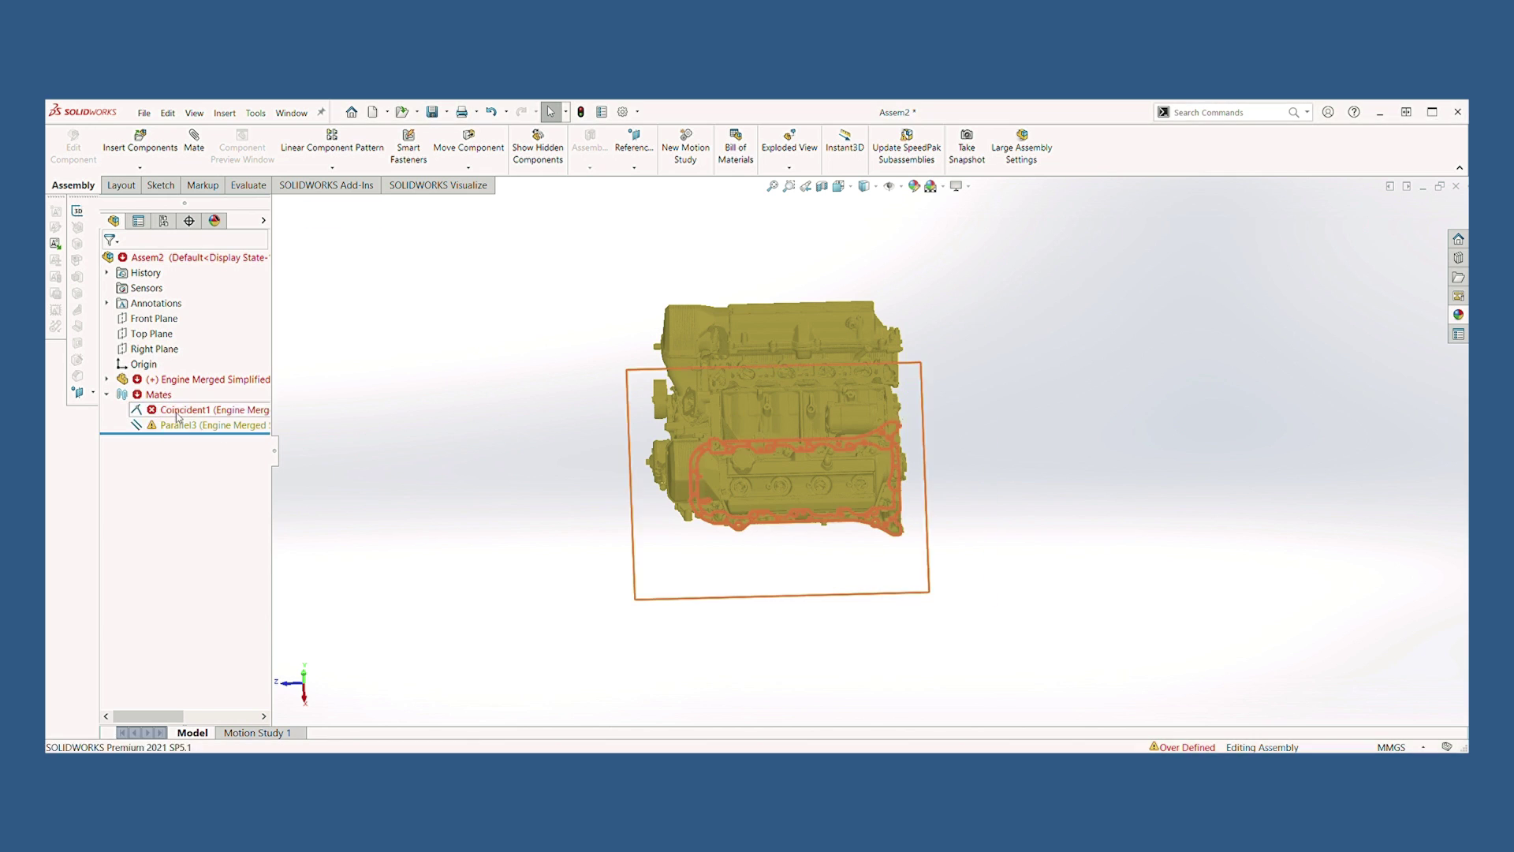
pyautogui.click(189, 411)
pyautogui.press('Delete')
pyautogui.click(189, 410)
pyautogui.press('Delete')
pyautogui.click(154, 318)
pyautogui.moveTo(1227, 618); pyautogui.dragTo(1215, 576, button='middle')
pyautogui.click(473, 505)
pyautogui.moveTo(473, 505); pyautogui.dragTo(591, 426, button='middle')
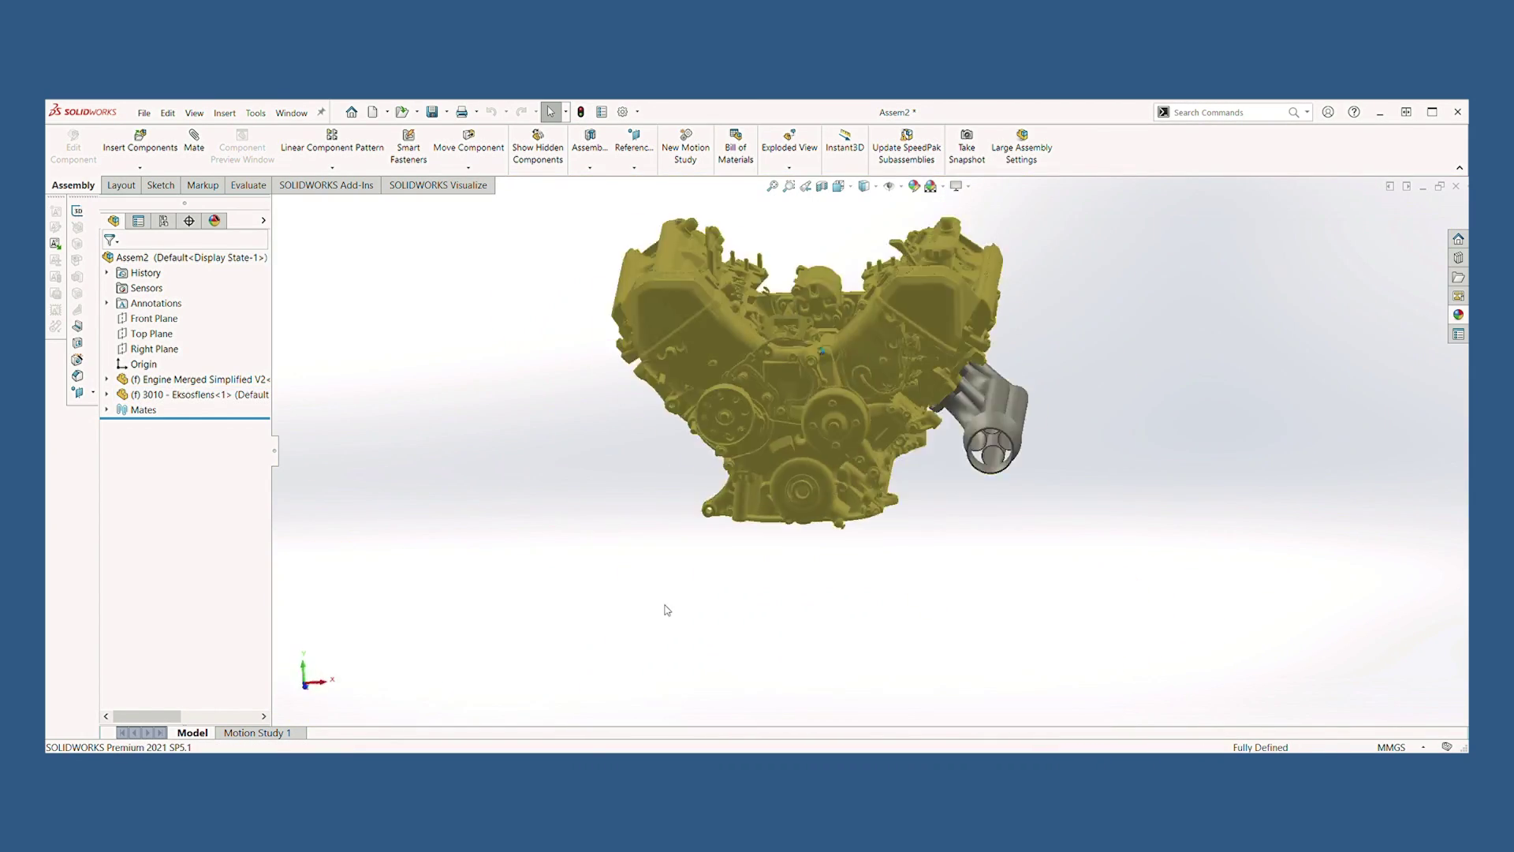
# Save the assembly of the engine and the exhaust flange as FILM ASSY
pyautogui.moveTo(668, 610); pyautogui.dragTo(1105, 635, button='middle')
pyautogui.click(433, 112)
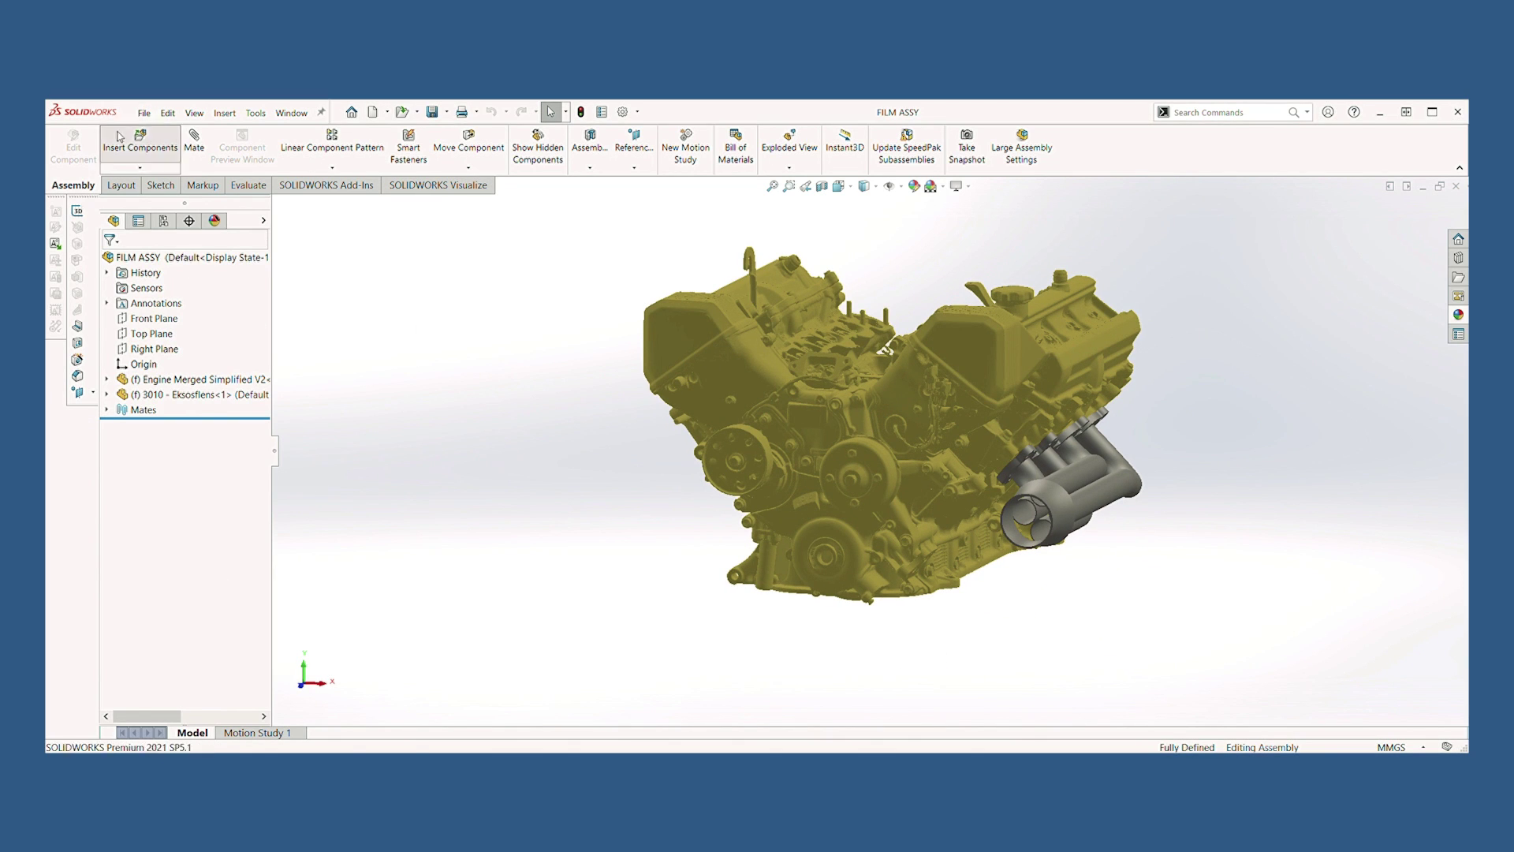
# Insert the Aviaid Tørrsump pumpe component below the exhaust flange and rotate it beside the engine
pyautogui.click(161, 151)
pyautogui.click(1092, 609)
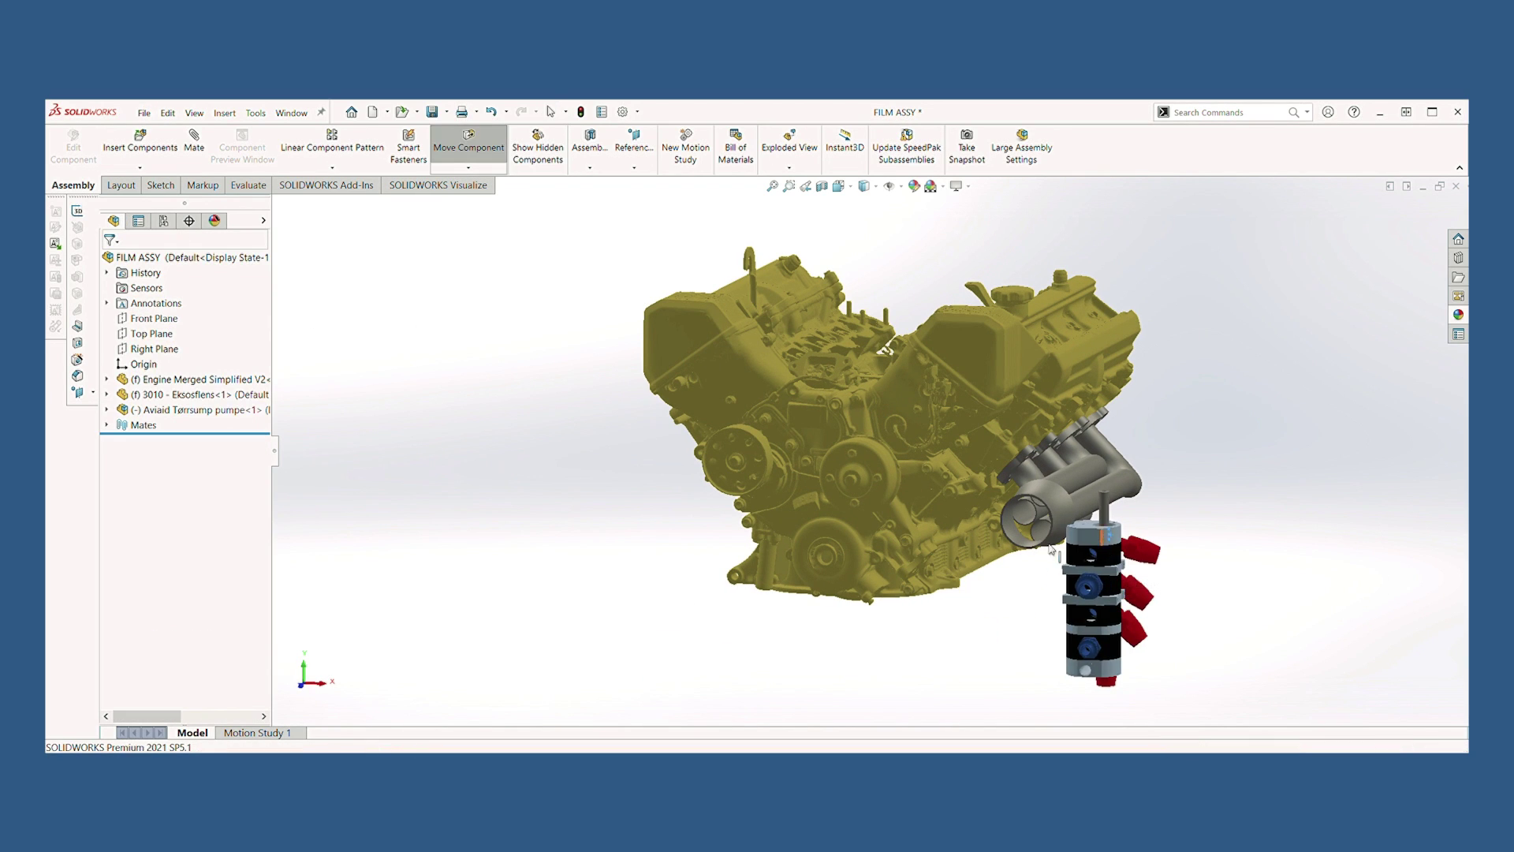
pyautogui.moveTo(1053, 552); pyautogui.dragTo(1038, 425, button='right')
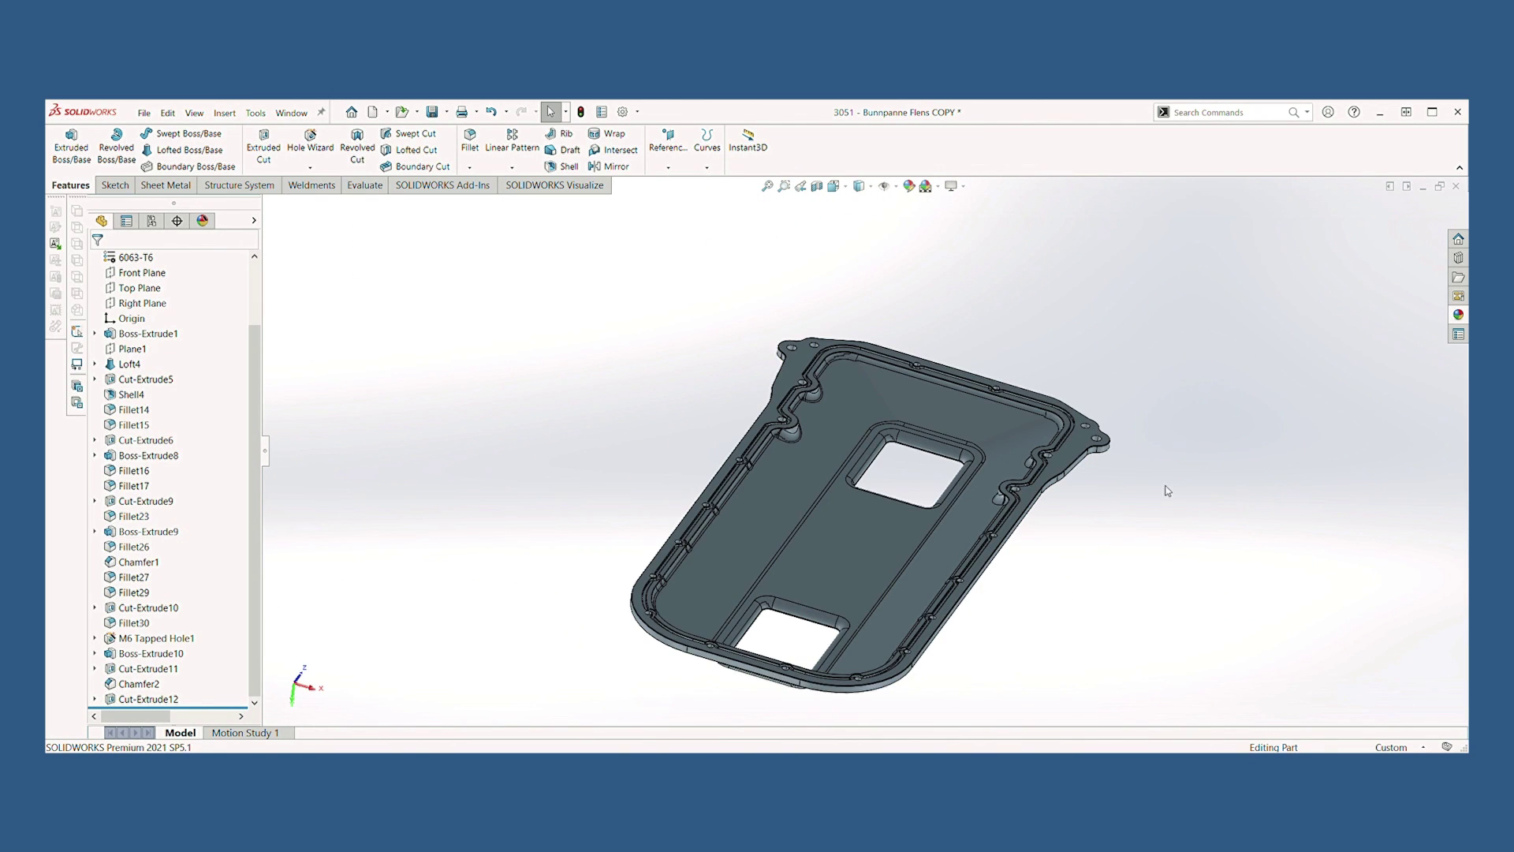
# Examine the inside of the 3051 - Bunnpanne Flens COPY oil pan part
pyautogui.moveTo(1173, 495); pyautogui.dragTo(1058, 438, button='middle')
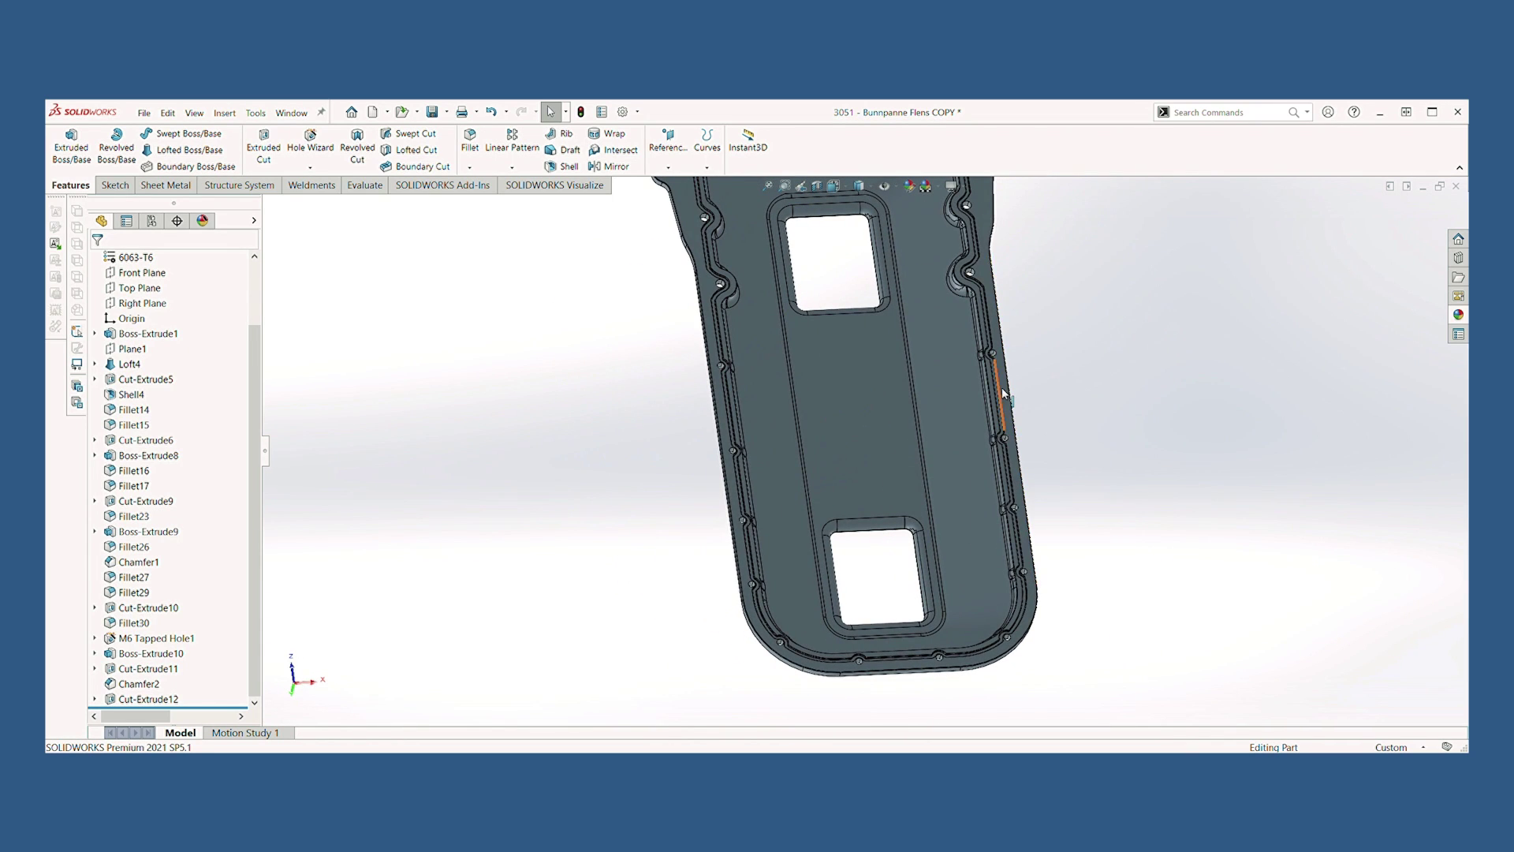
# View the oil pan's mounting flange face straight on to inspect its outline
pyautogui.click(1003, 393)
pyautogui.hotkey('ctrl', '8')
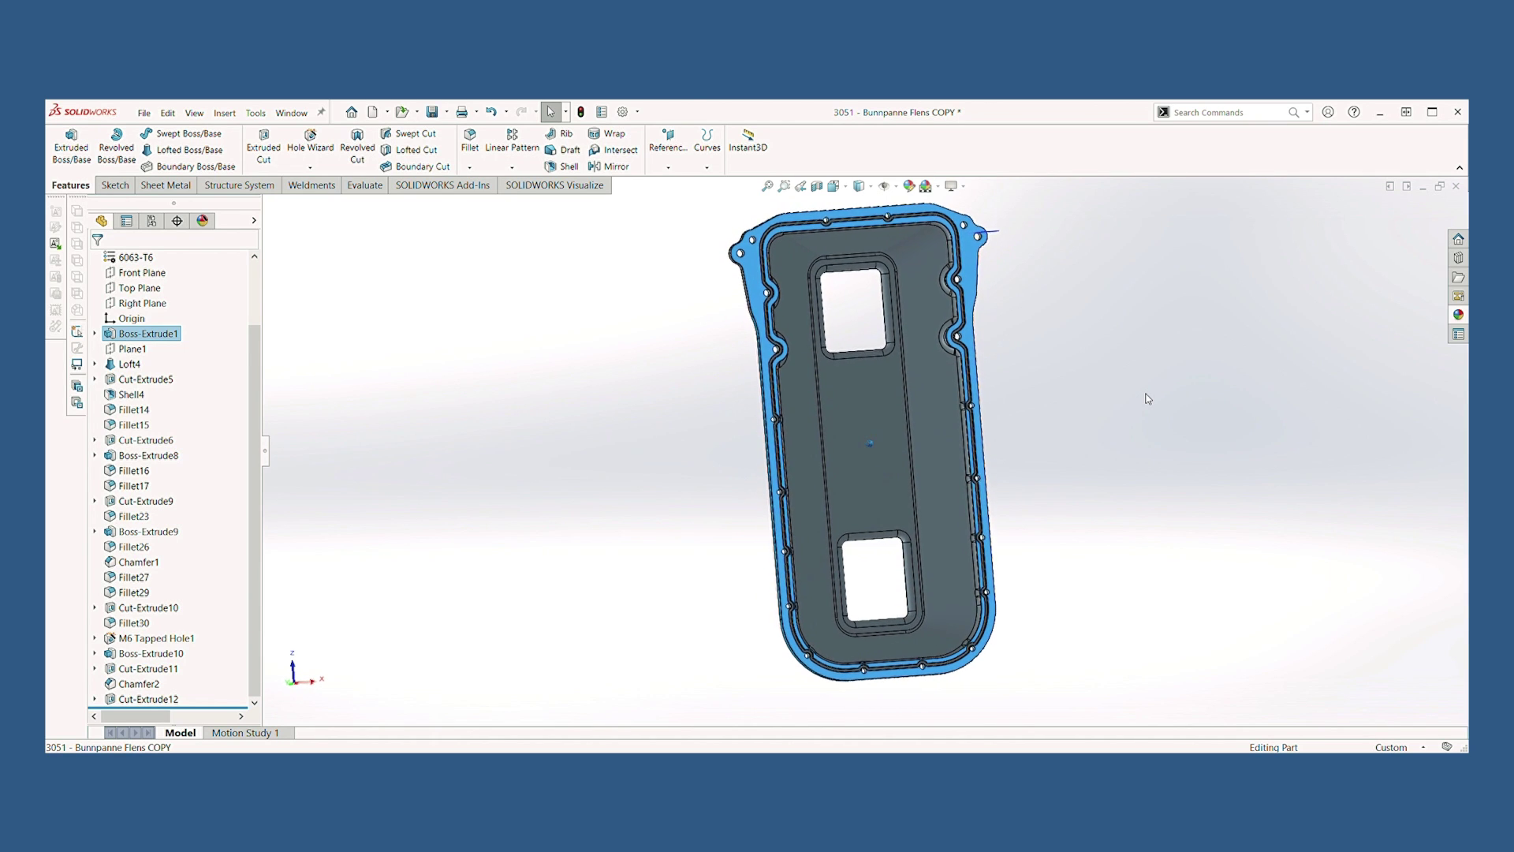
pyautogui.click(1135, 371)
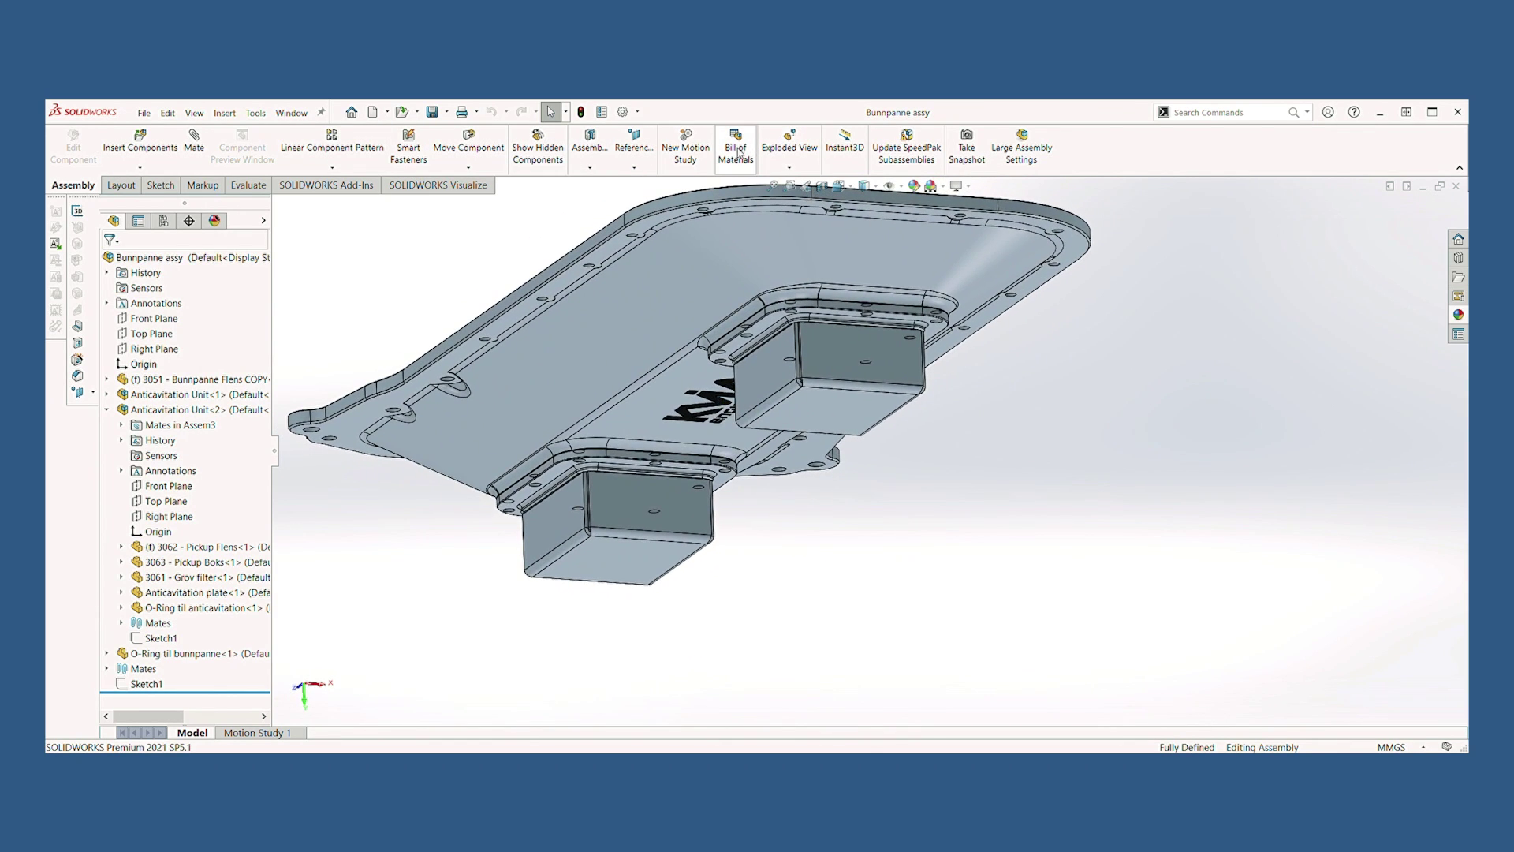
# Create an exploded view of the Bunnpanne assy that moves both Anticavitation Units about 85 mm along Y away from the oil pan
pyautogui.click(789, 146)
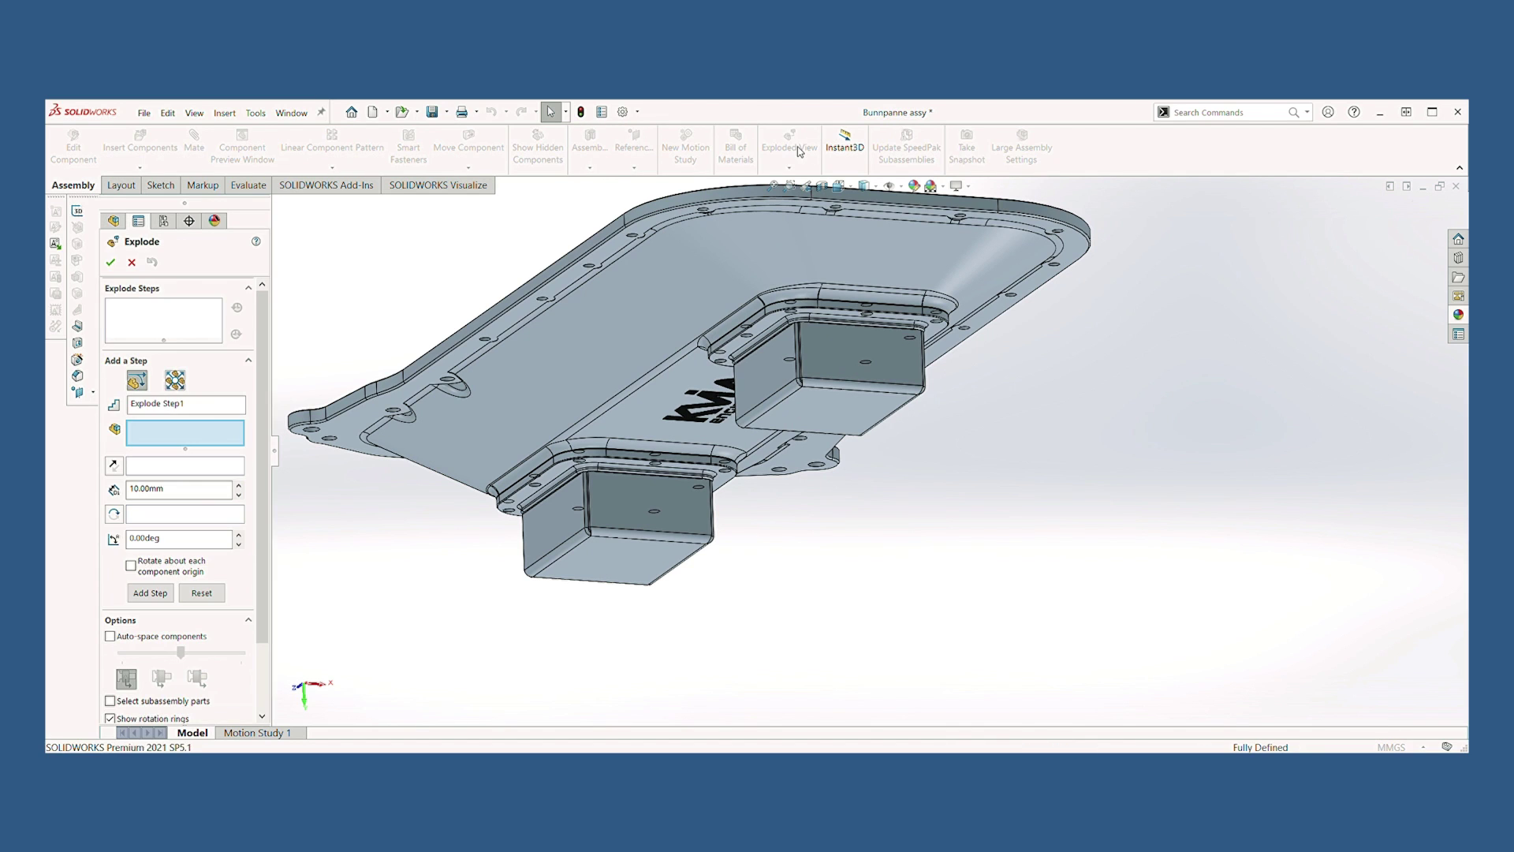
pyautogui.click(841, 366)
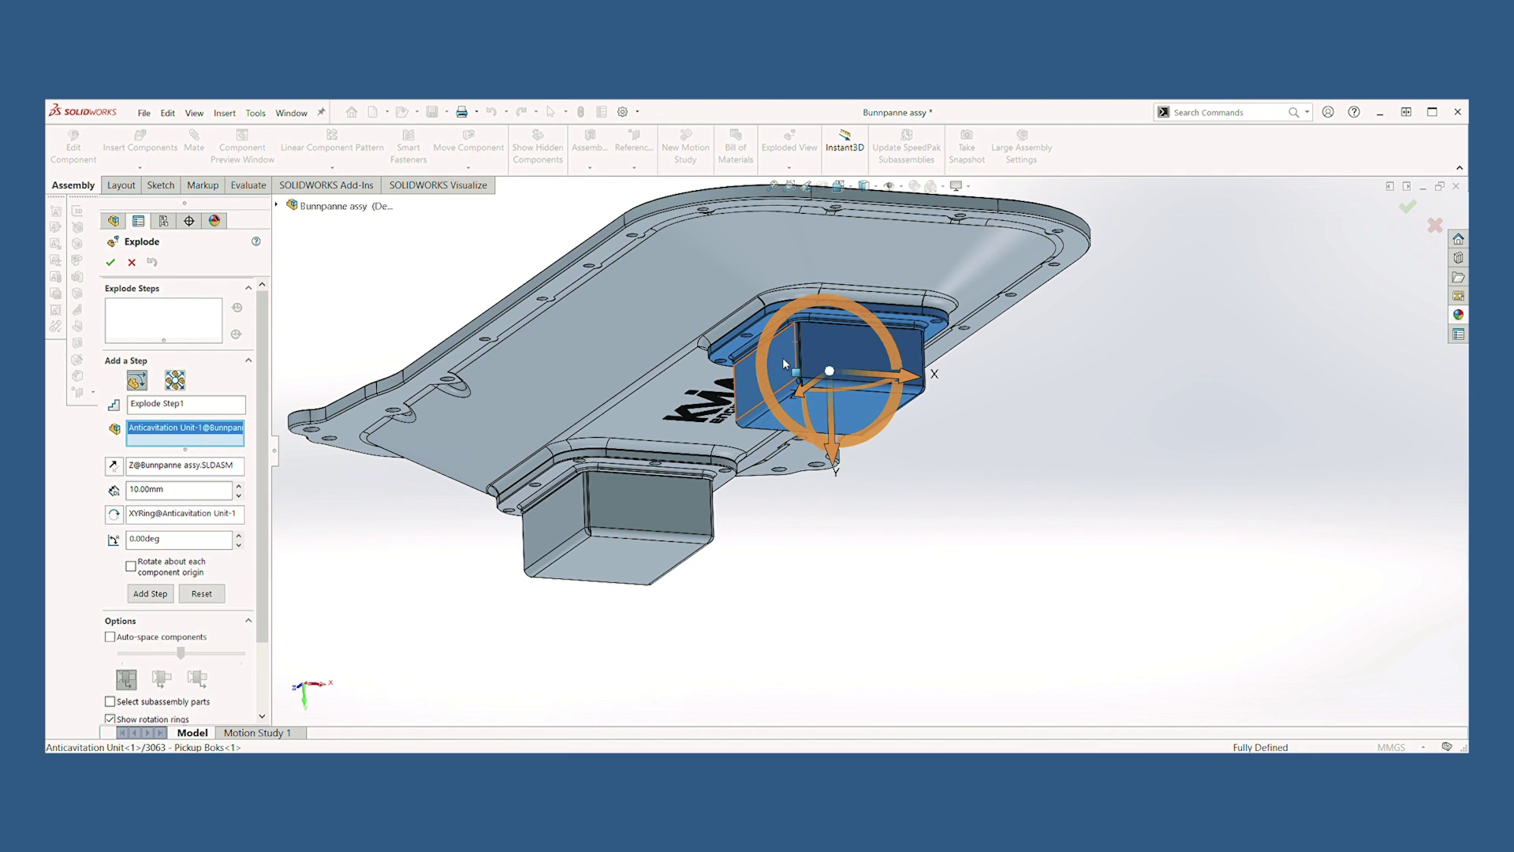
pyautogui.click(642, 509)
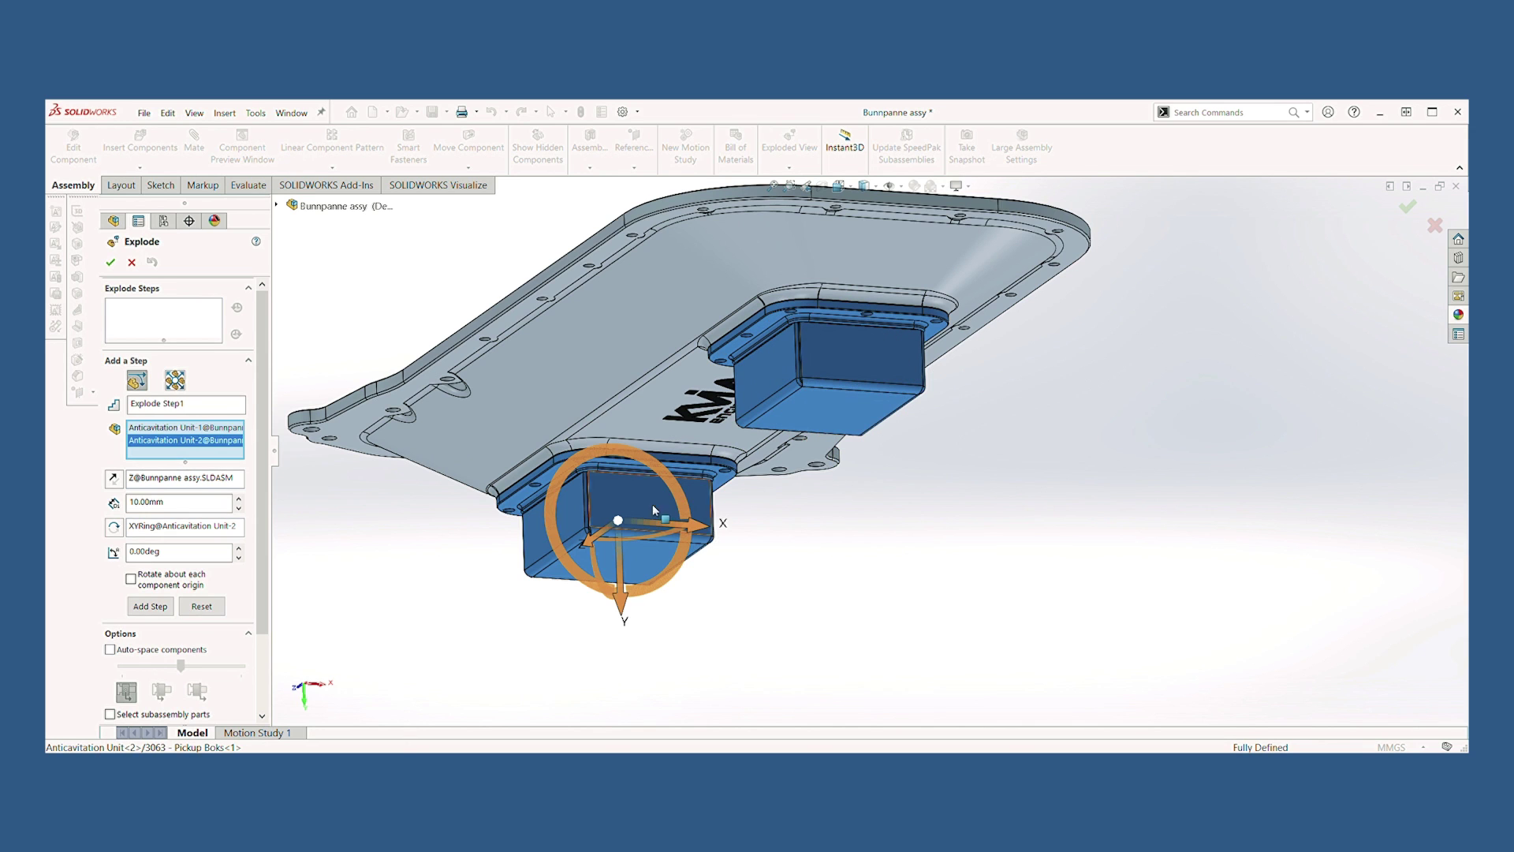
pyautogui.moveTo(631, 604); pyautogui.dragTo(632, 753)
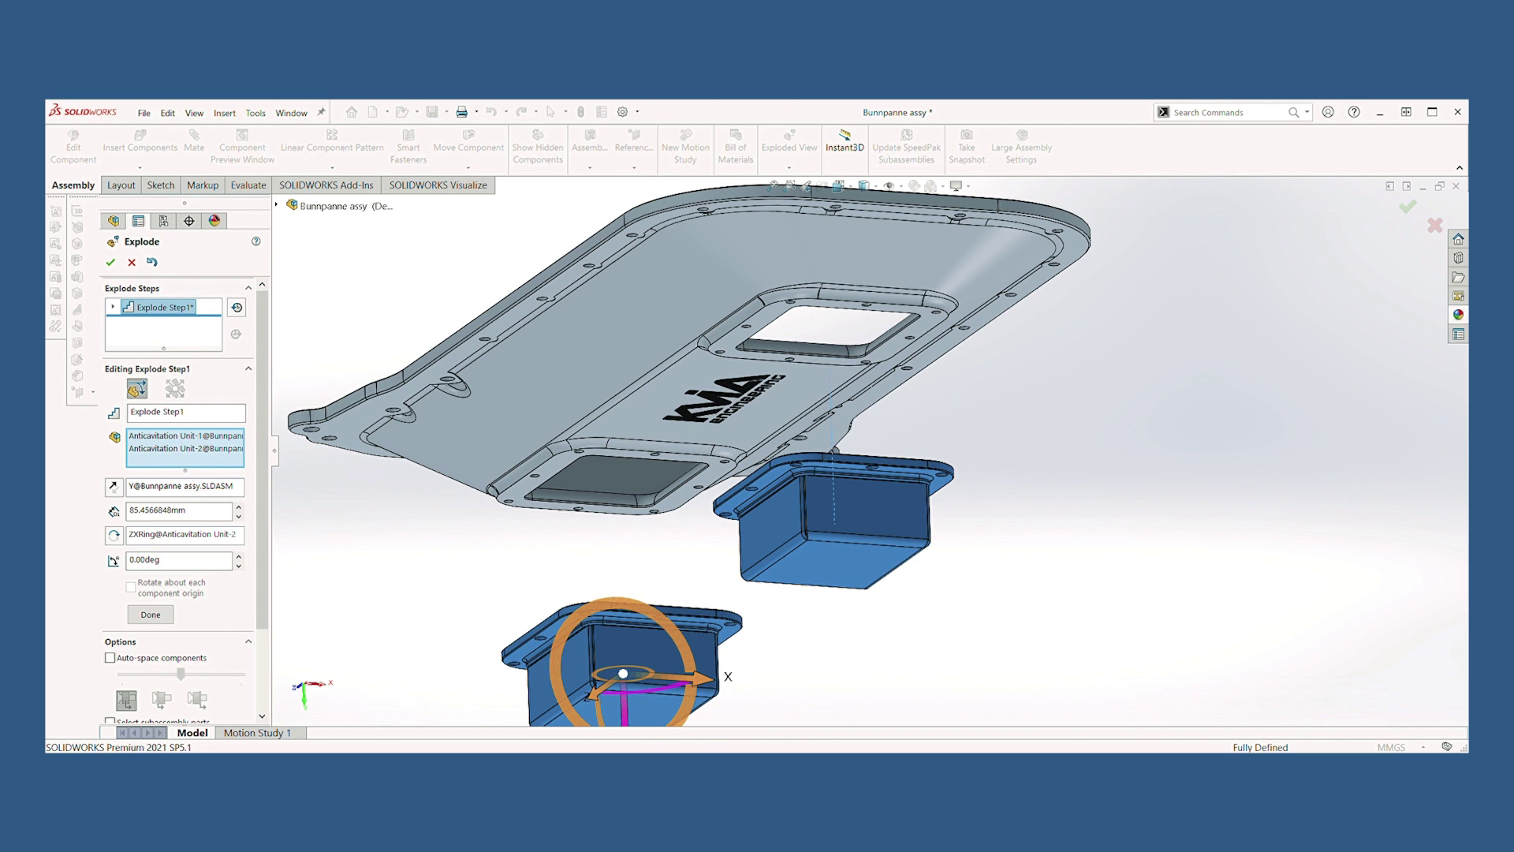
pyautogui.moveTo(610, 548); pyautogui.dragTo(744, 589, button='middle')
pyautogui.click(110, 262)
pyautogui.scroll(-5, 810, 552)
pyautogui.moveTo(810, 552); pyautogui.dragTo(1155, 620, button='middle')
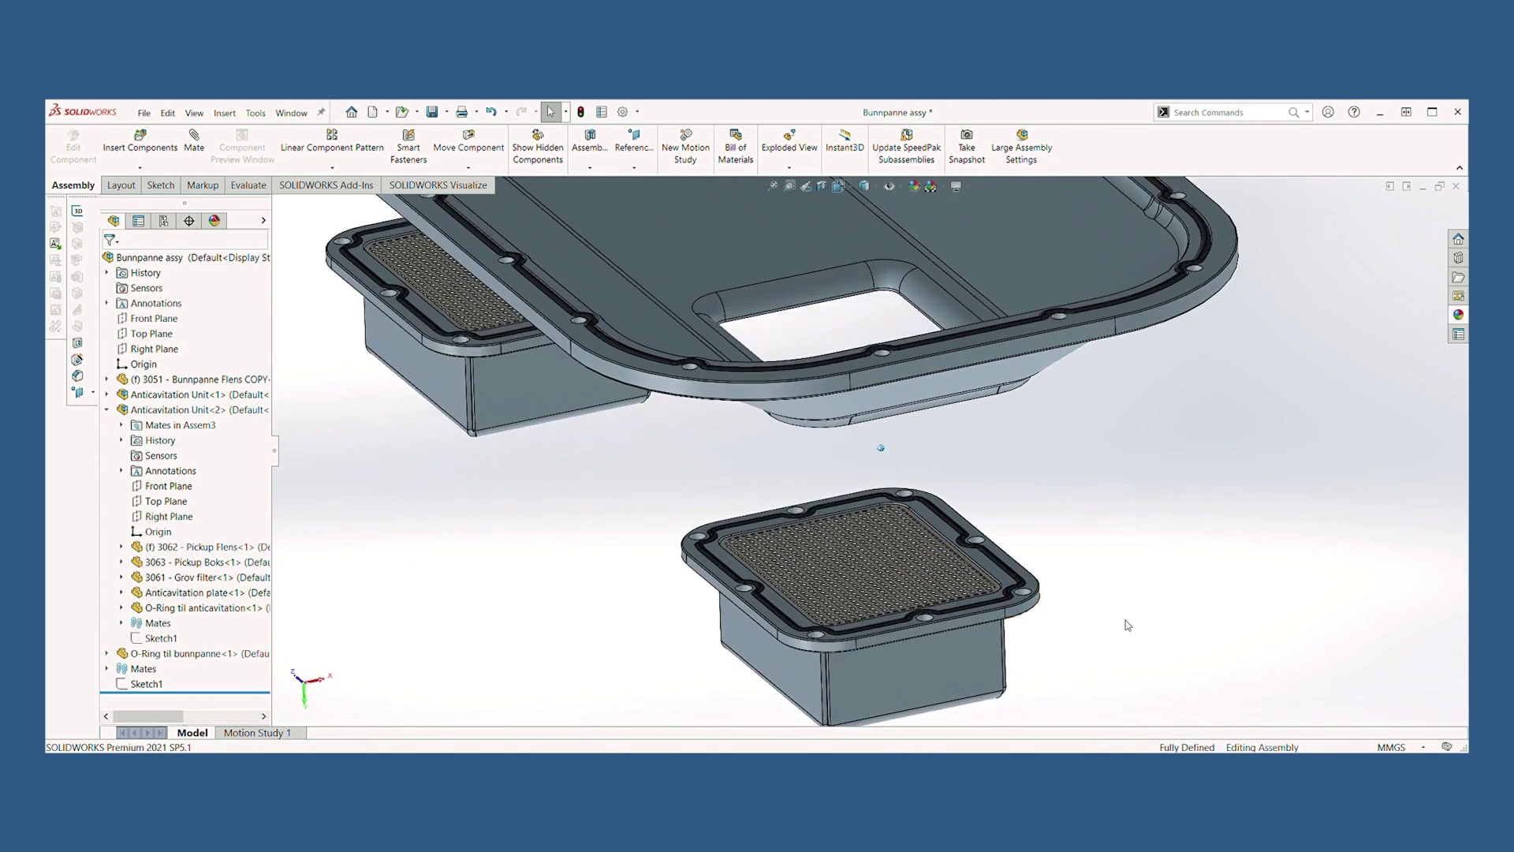
pyautogui.scroll(-4, 1155, 617)
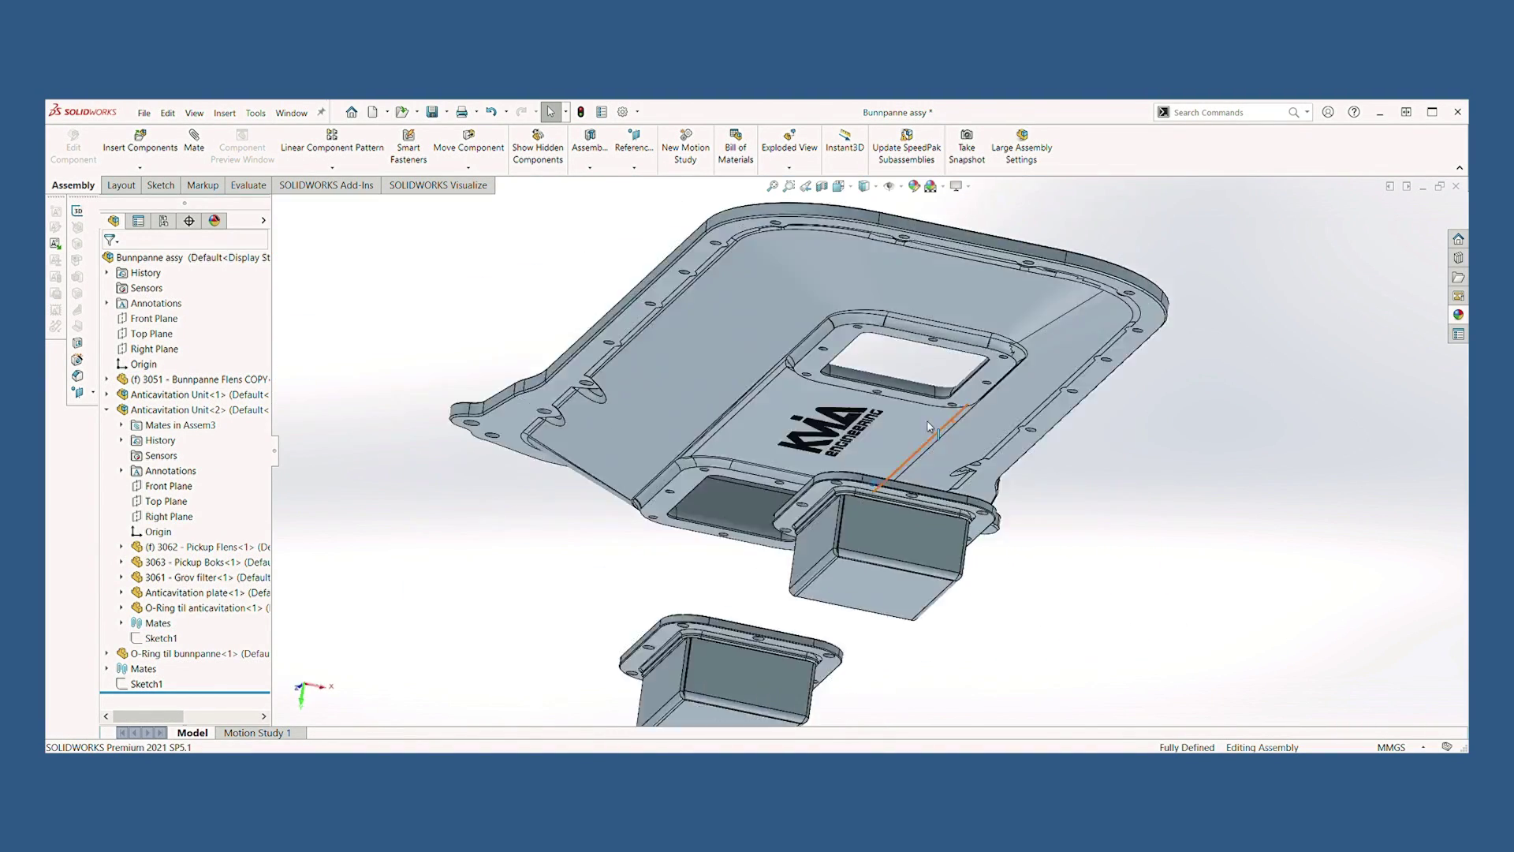
# Open the Anticavitation Unit subassembly and section it from the Front Plane to inspect its interior
pyautogui.click(197, 395)
pyautogui.click(187, 260)
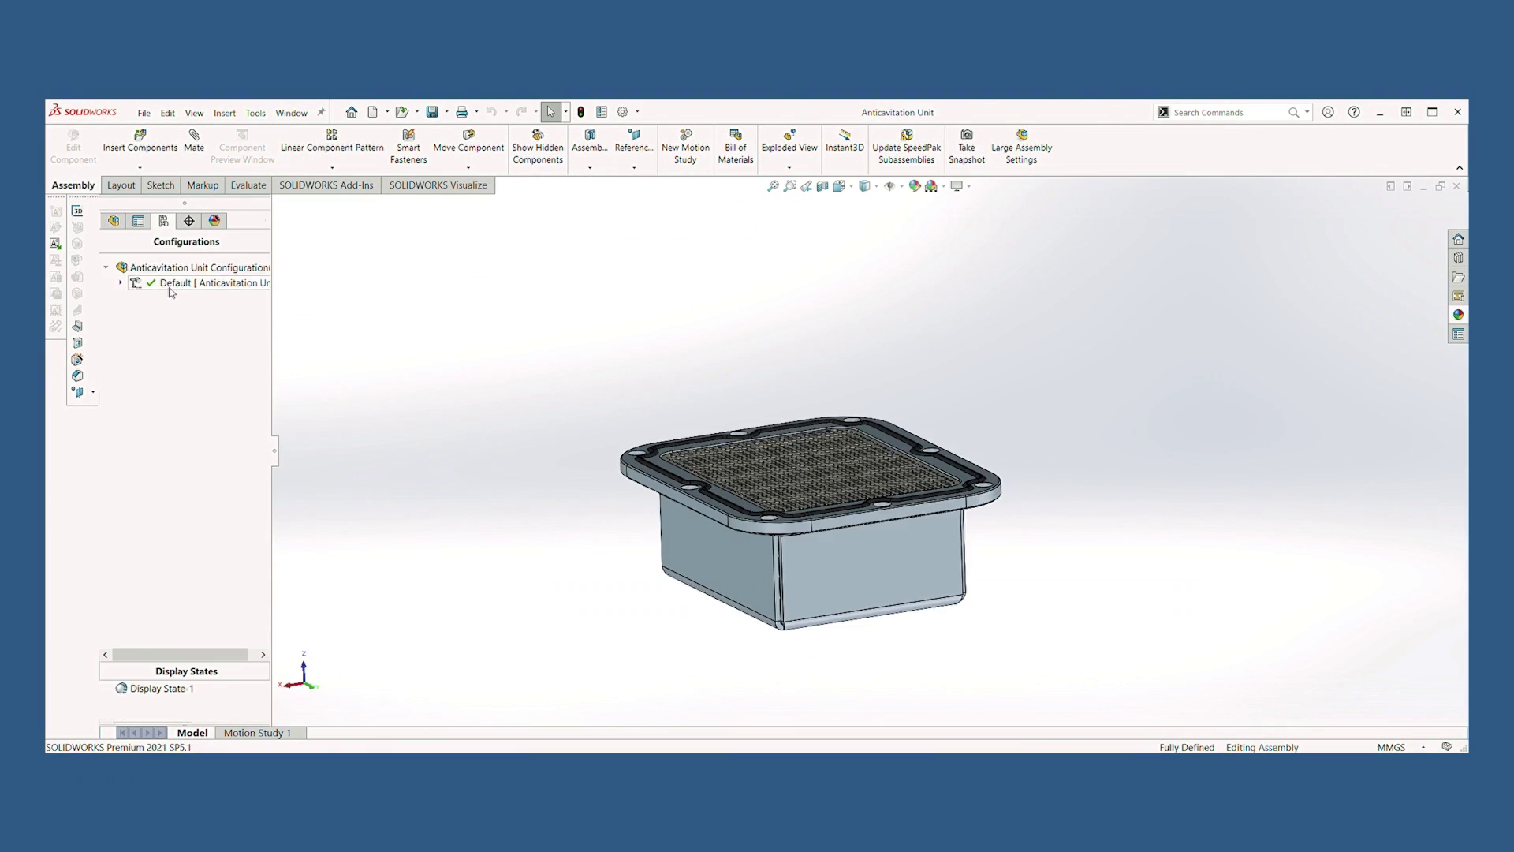
pyautogui.doubleClick(164, 300)
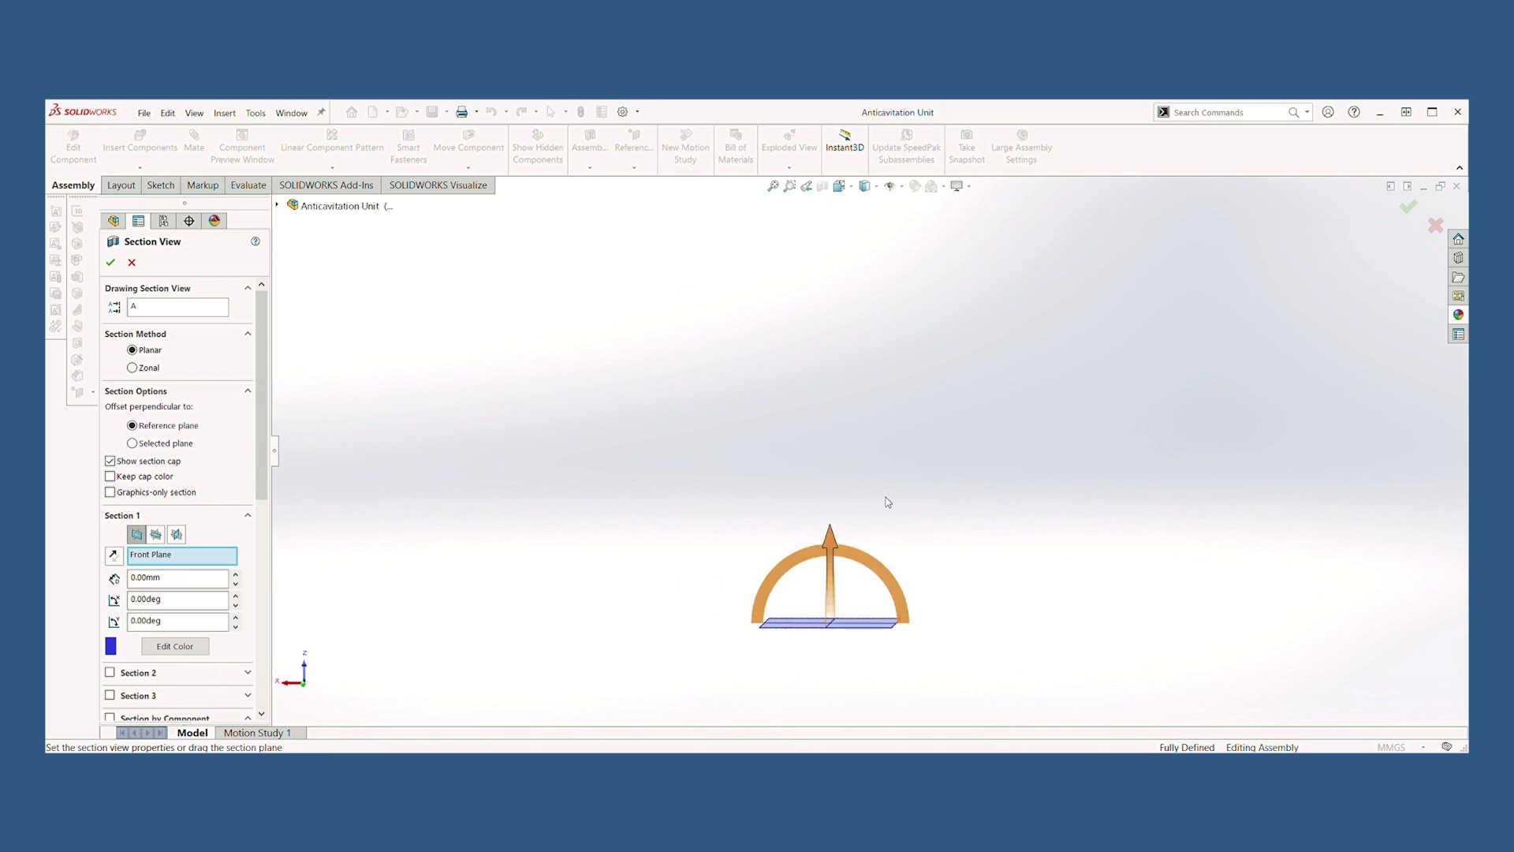
pyautogui.moveTo(886, 500); pyautogui.dragTo(868, 599)
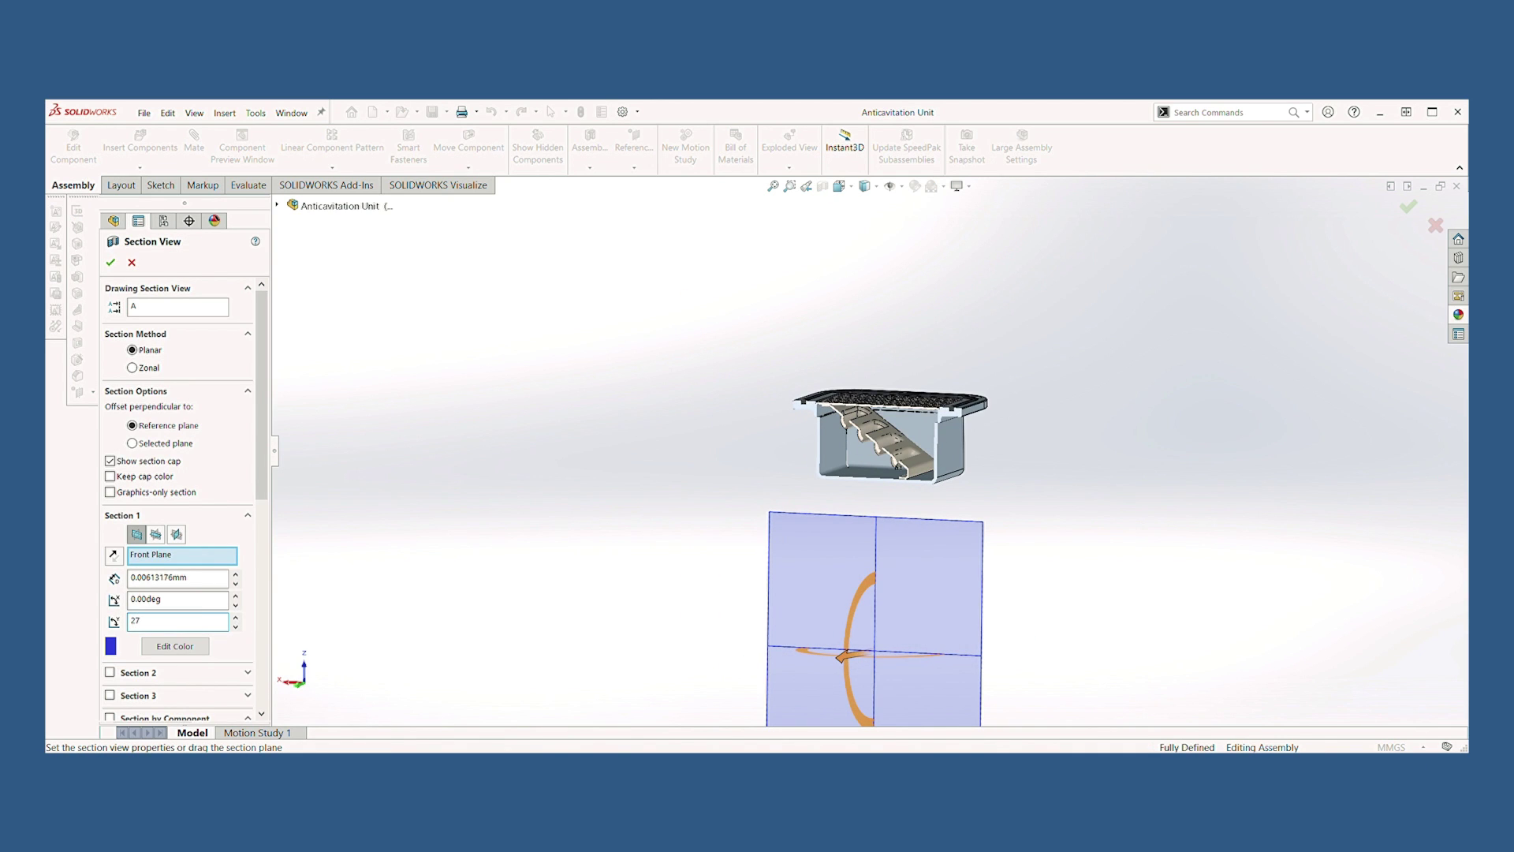
pyautogui.click(109, 263)
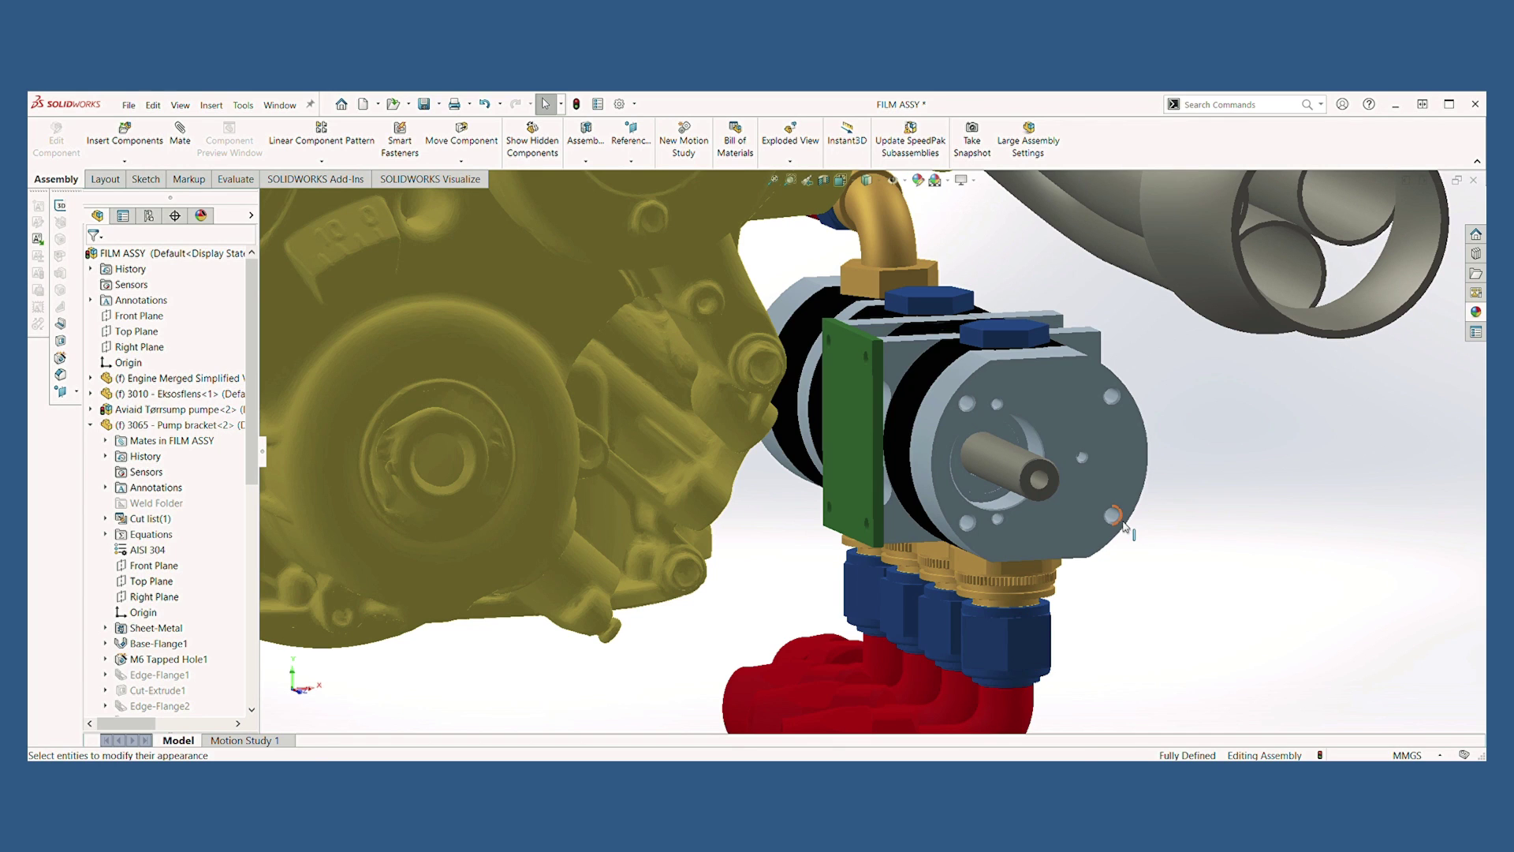
# Isolate the 3065 - Pump bracket in FILM ASSY to inspect it, and restore the other components
pyautogui.click(1173, 568)
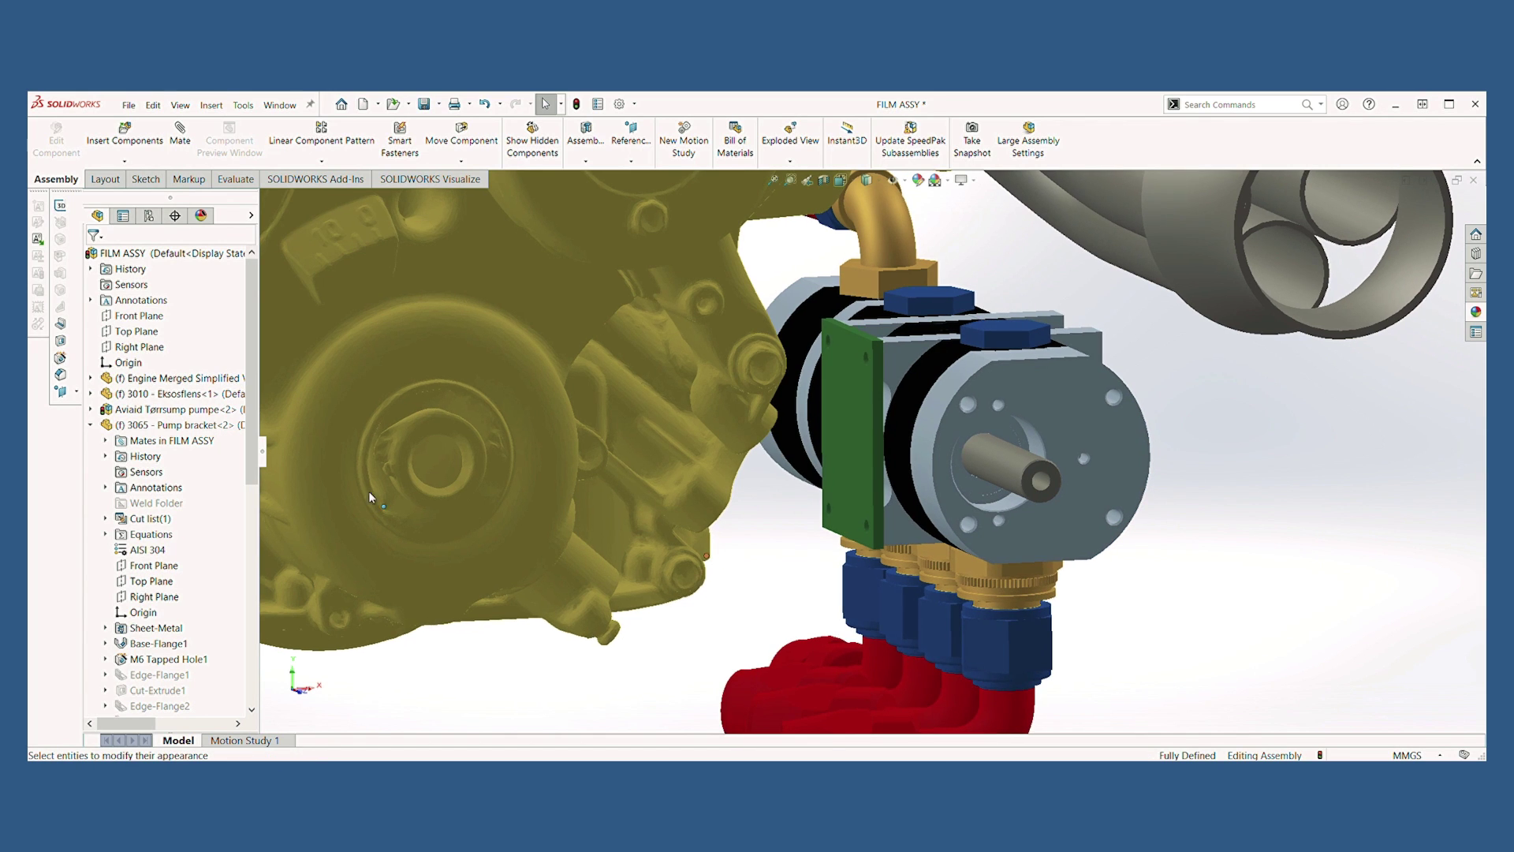
pyautogui.scroll(-1, 254, 434)
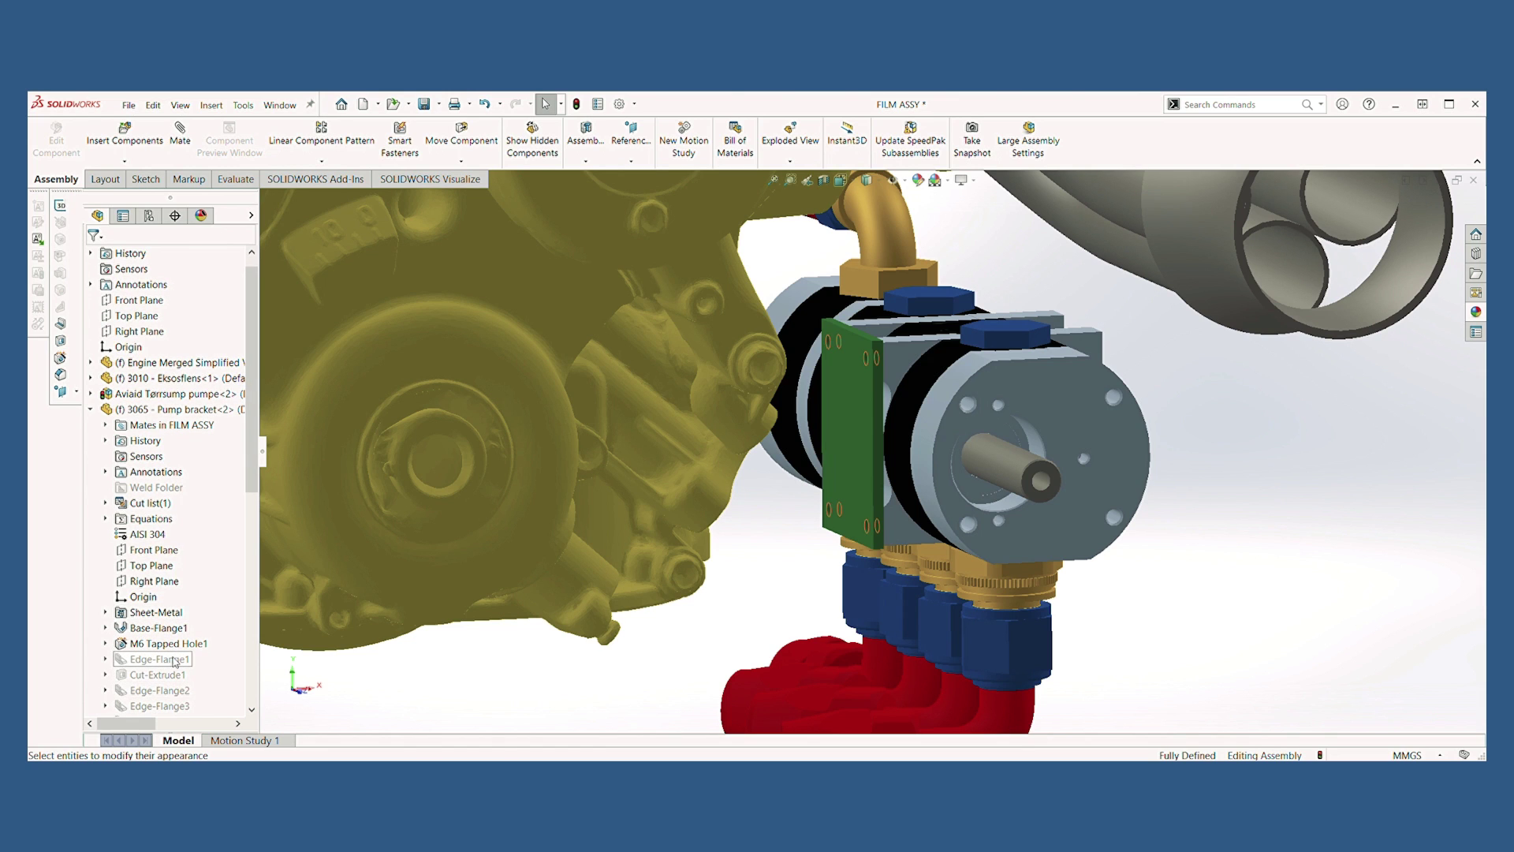
pyautogui.click(854, 415)
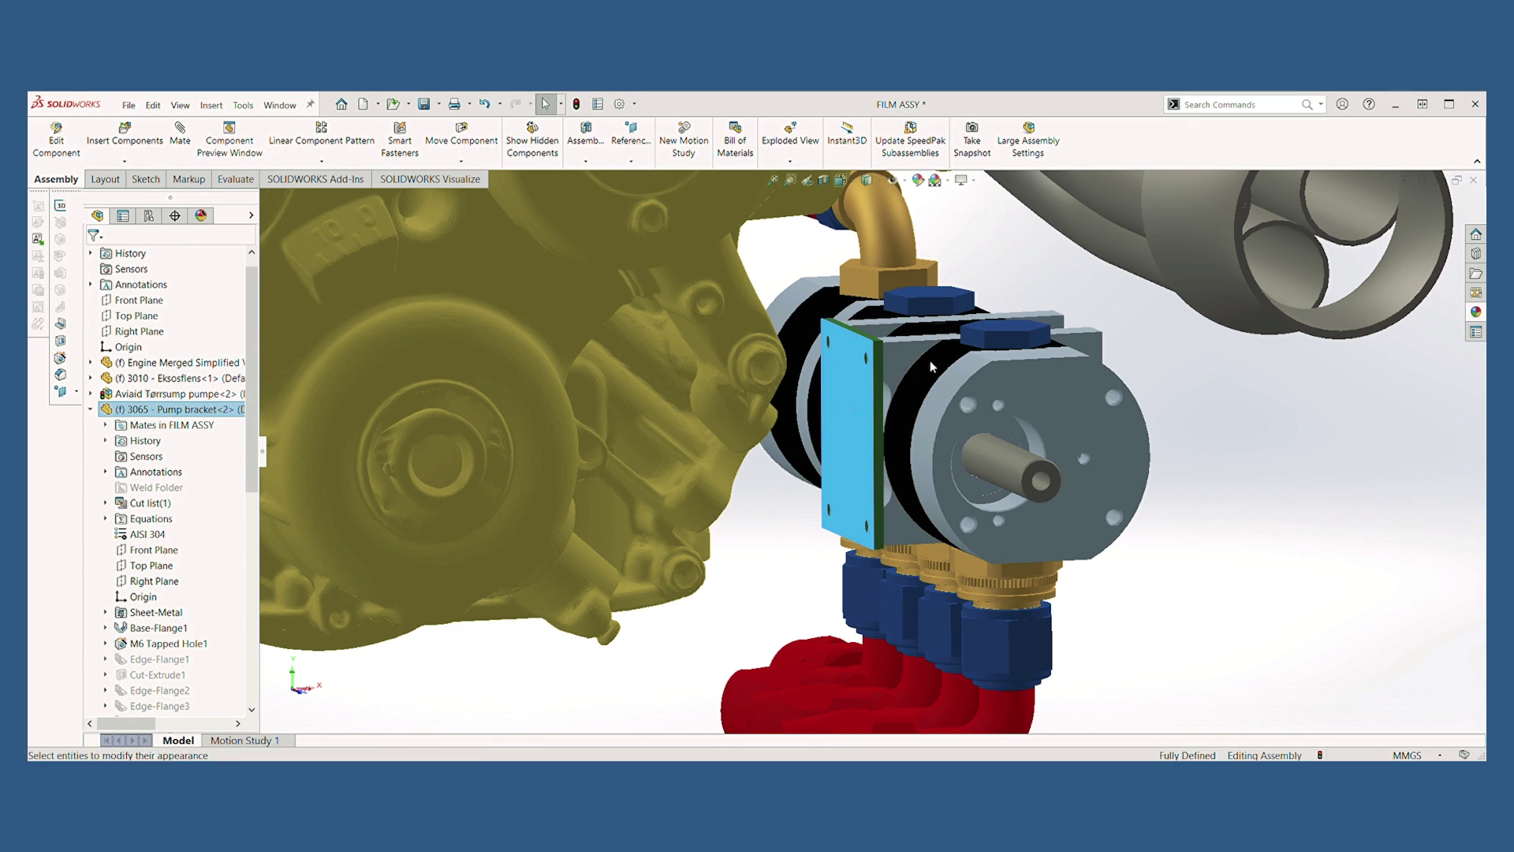
pyautogui.click(1019, 316)
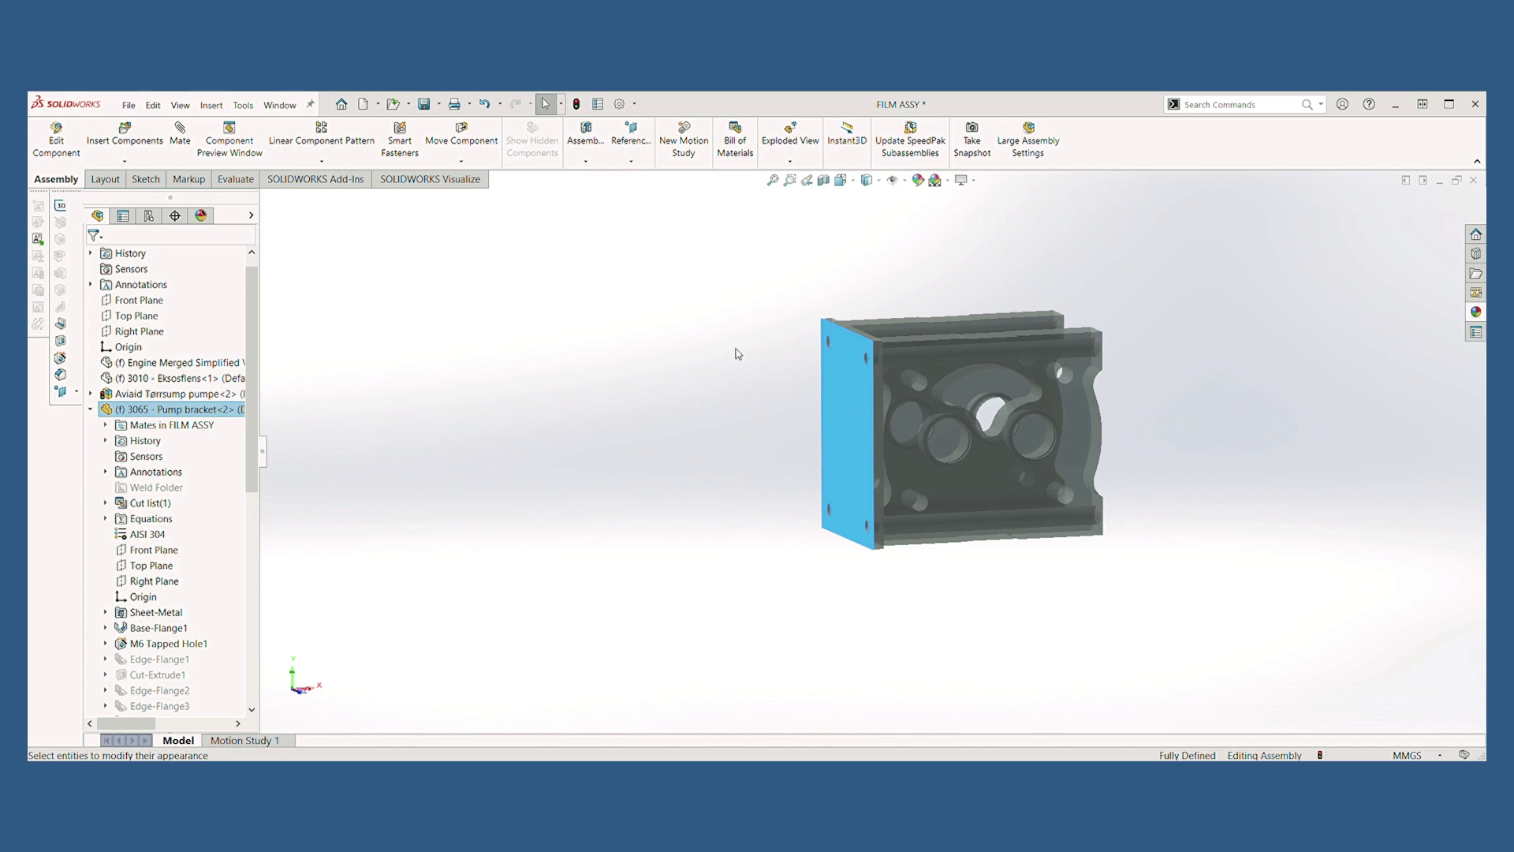
pyautogui.click(401, 189)
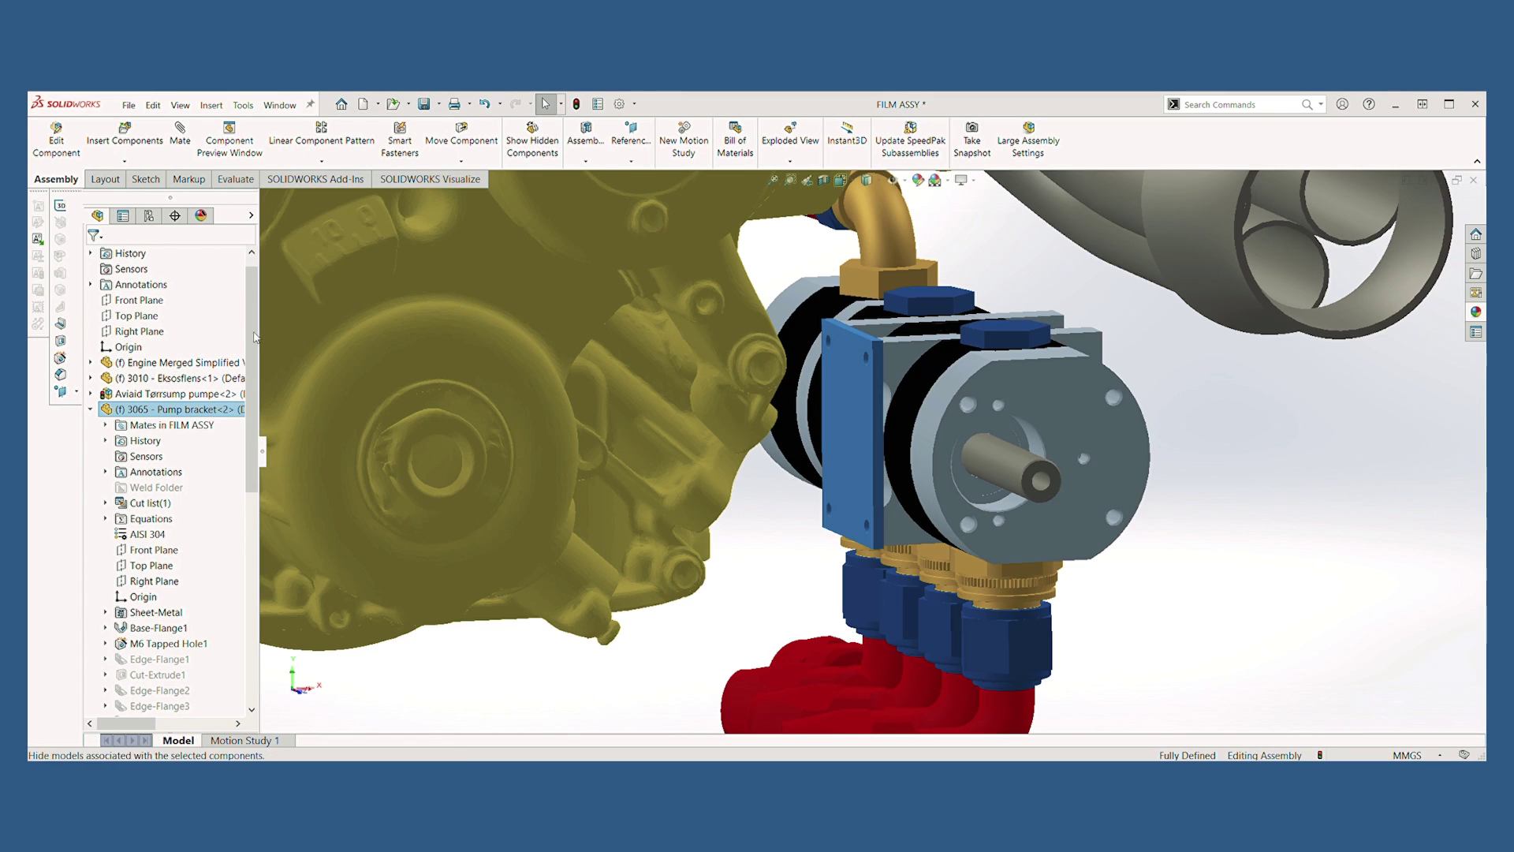
# Edit the pump bracket within the assembly and roll its feature history forward through Edge-Flange3
pyautogui.hotkey('ctrl', 'e')
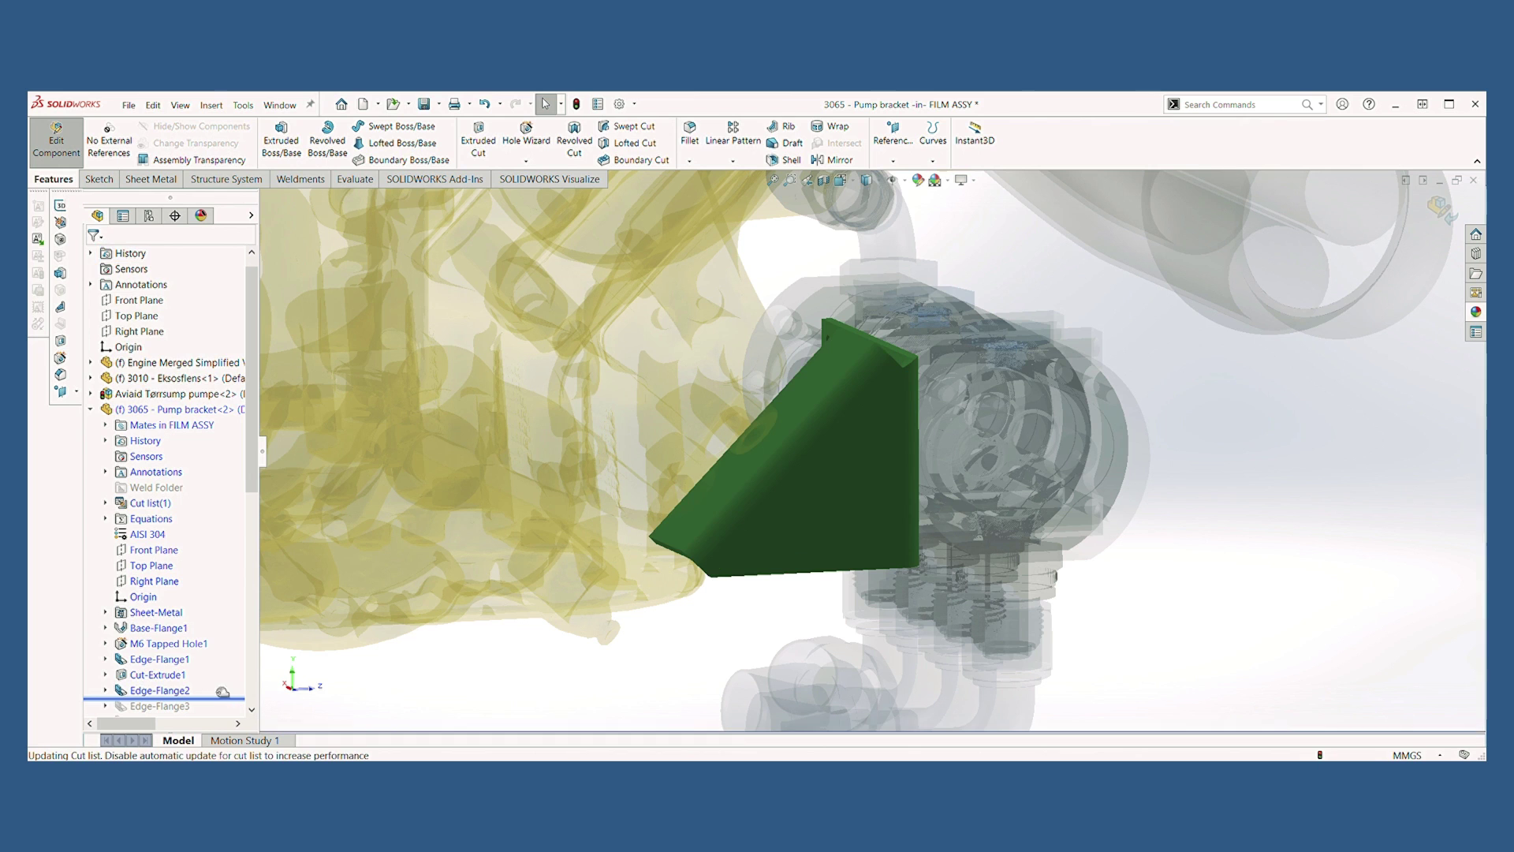
pyautogui.scroll(-1, 206, 655)
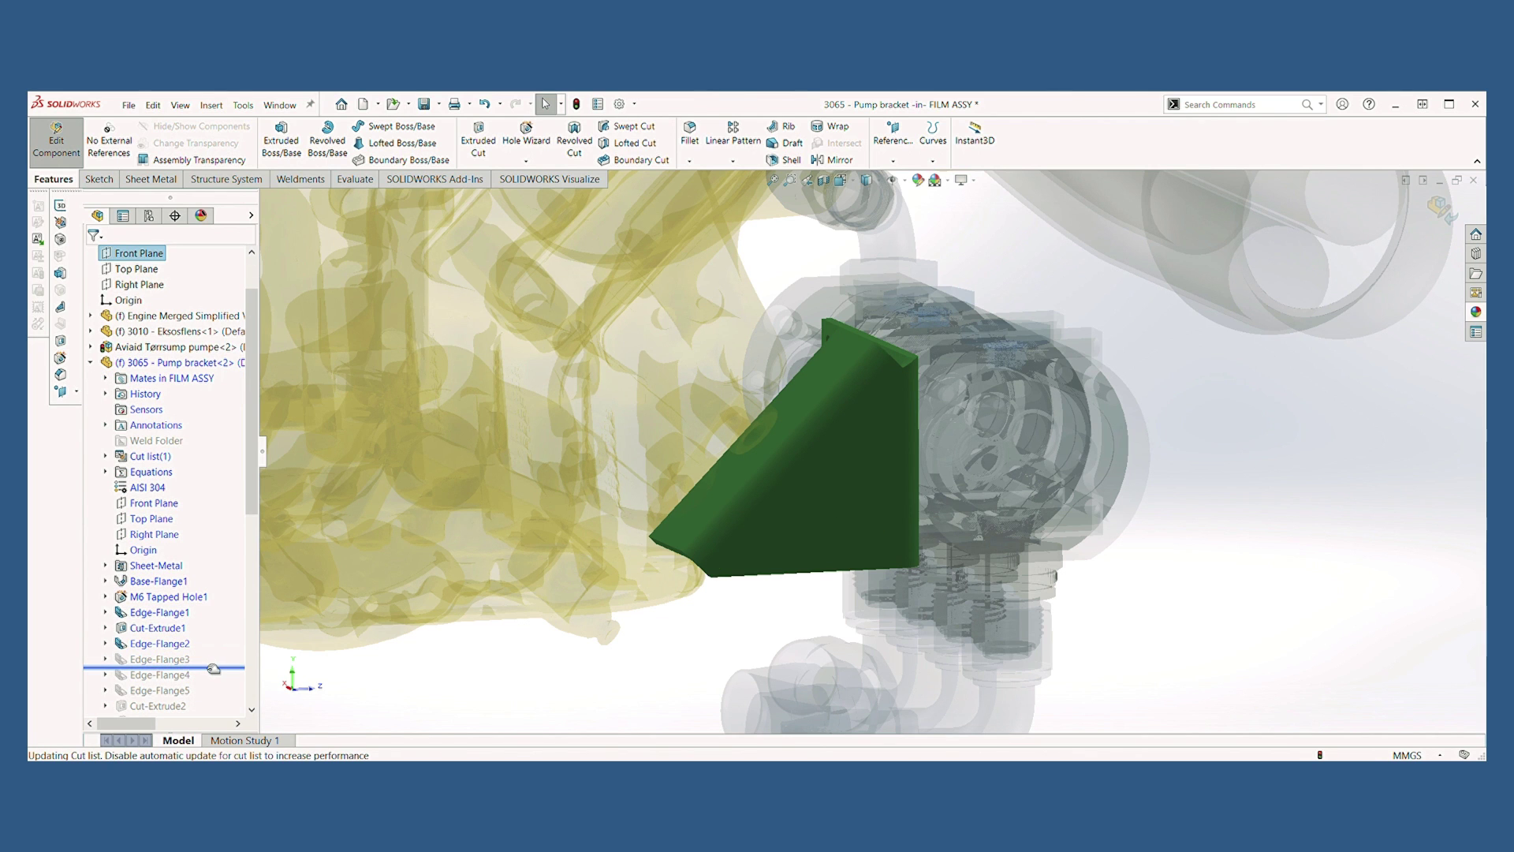
pyautogui.moveTo(213, 668); pyautogui.dragTo(209, 669)
pyautogui.scroll(5, 584, 525)
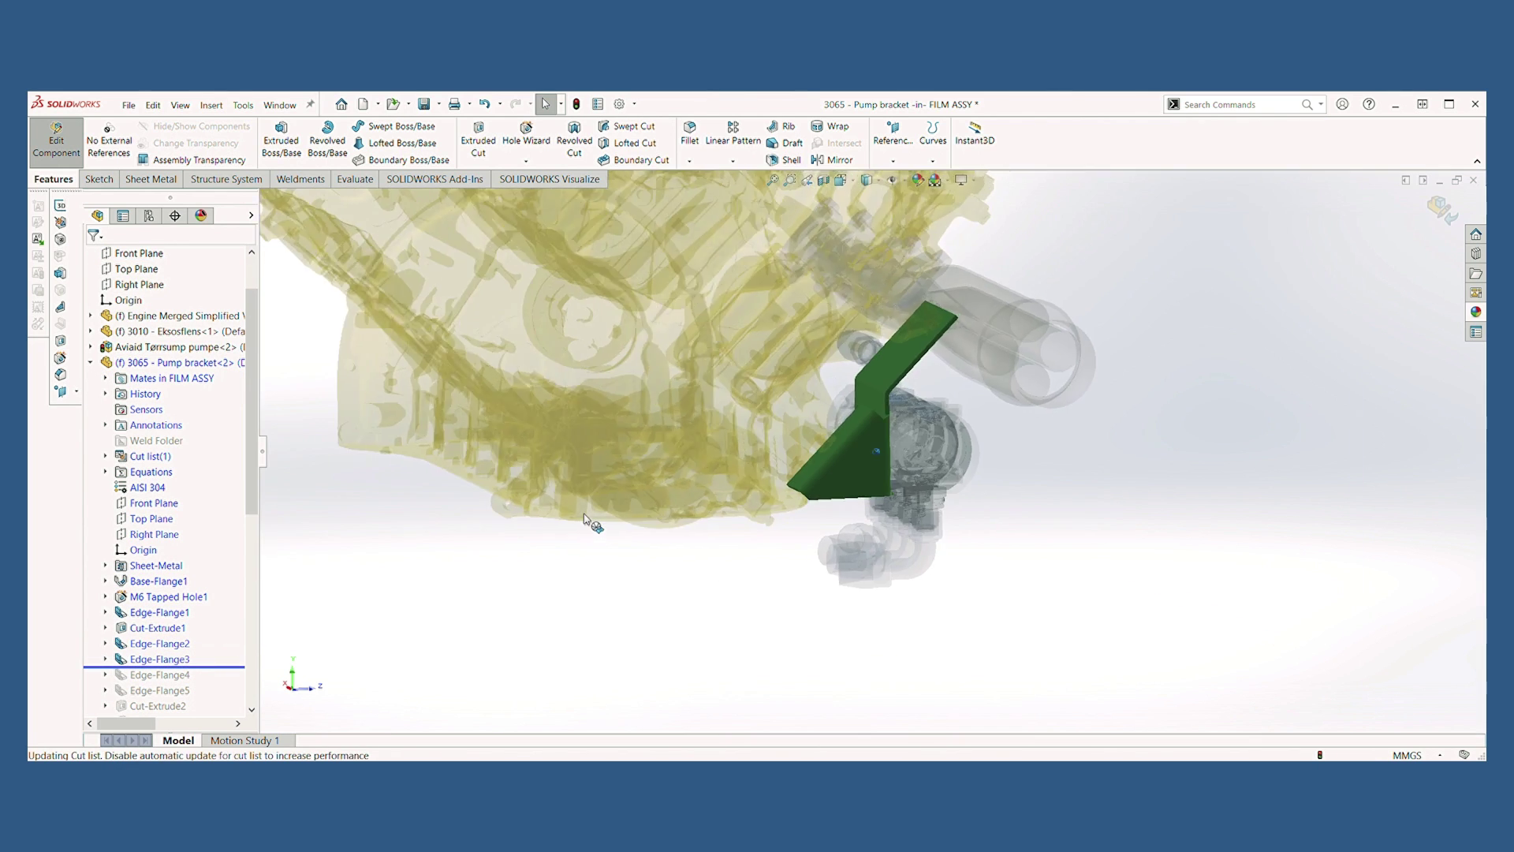
# Roll the pump bracket's feature history forward through Edge-Flange4 and Edge-Flange5, checking the flanges against the engine
pyautogui.moveTo(595, 524); pyautogui.dragTo(521, 481, button='middle')
pyautogui.scroll(-2, 637, 464)
pyautogui.moveTo(635, 464); pyautogui.dragTo(538, 461, button='middle')
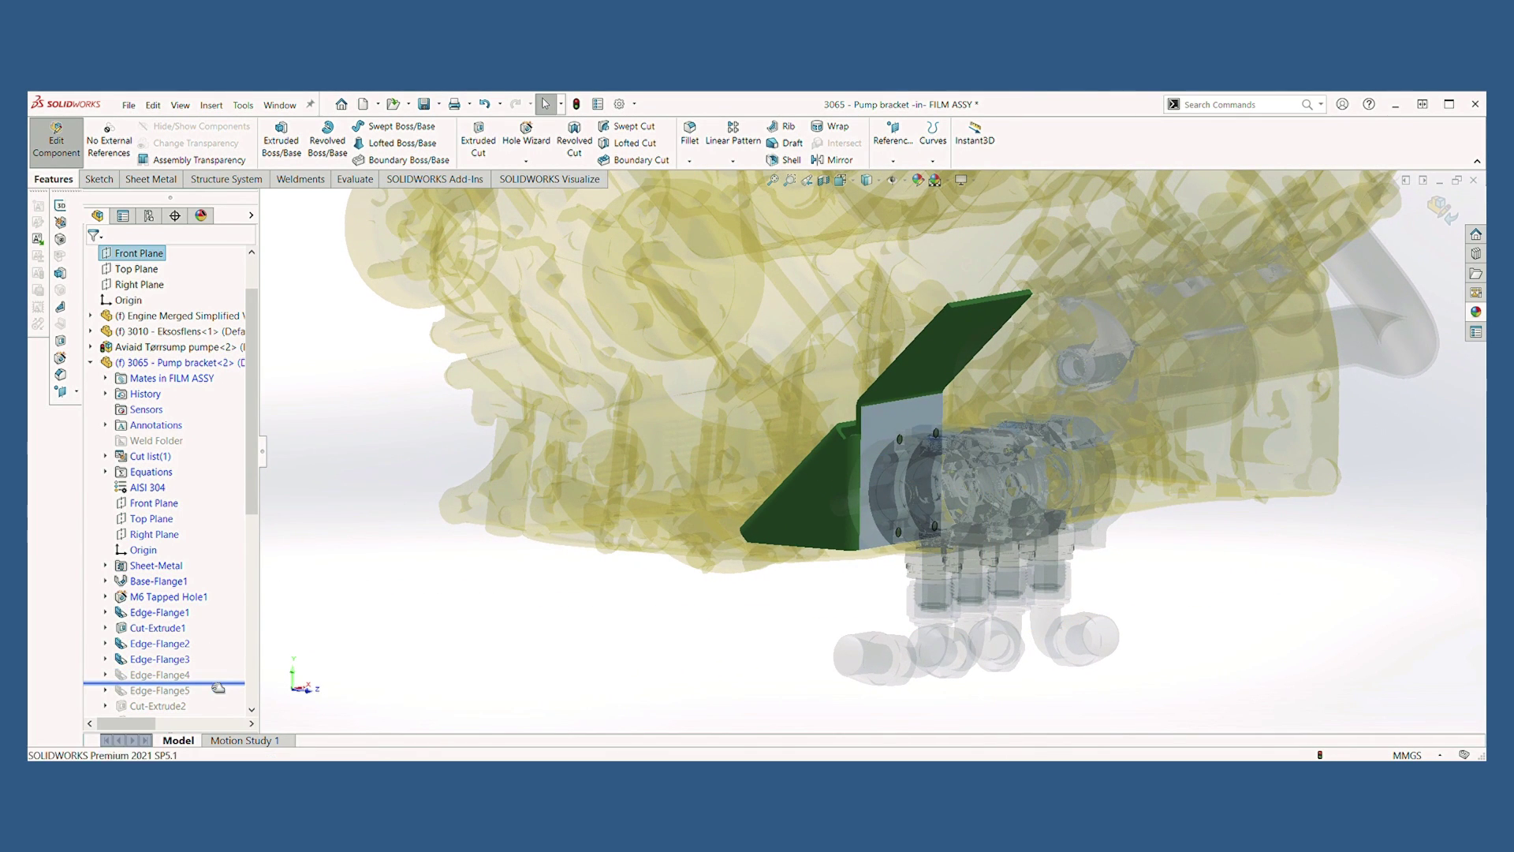
pyautogui.moveTo(217, 686); pyautogui.dragTo(217, 684)
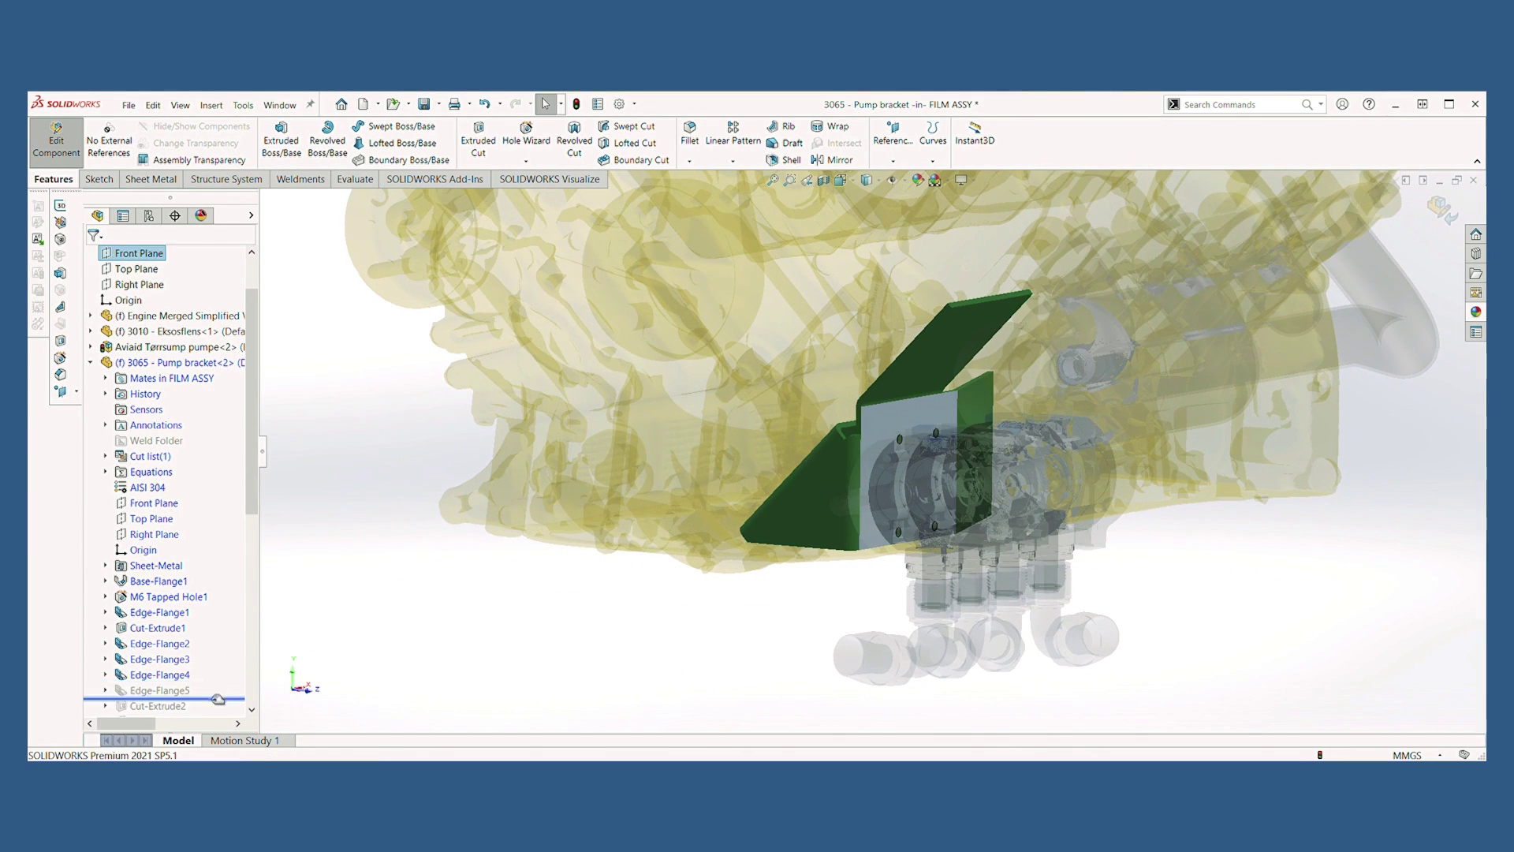
pyautogui.moveTo(974, 464); pyautogui.dragTo(912, 309, button='middle')
pyautogui.scroll(-4, 1170, 522)
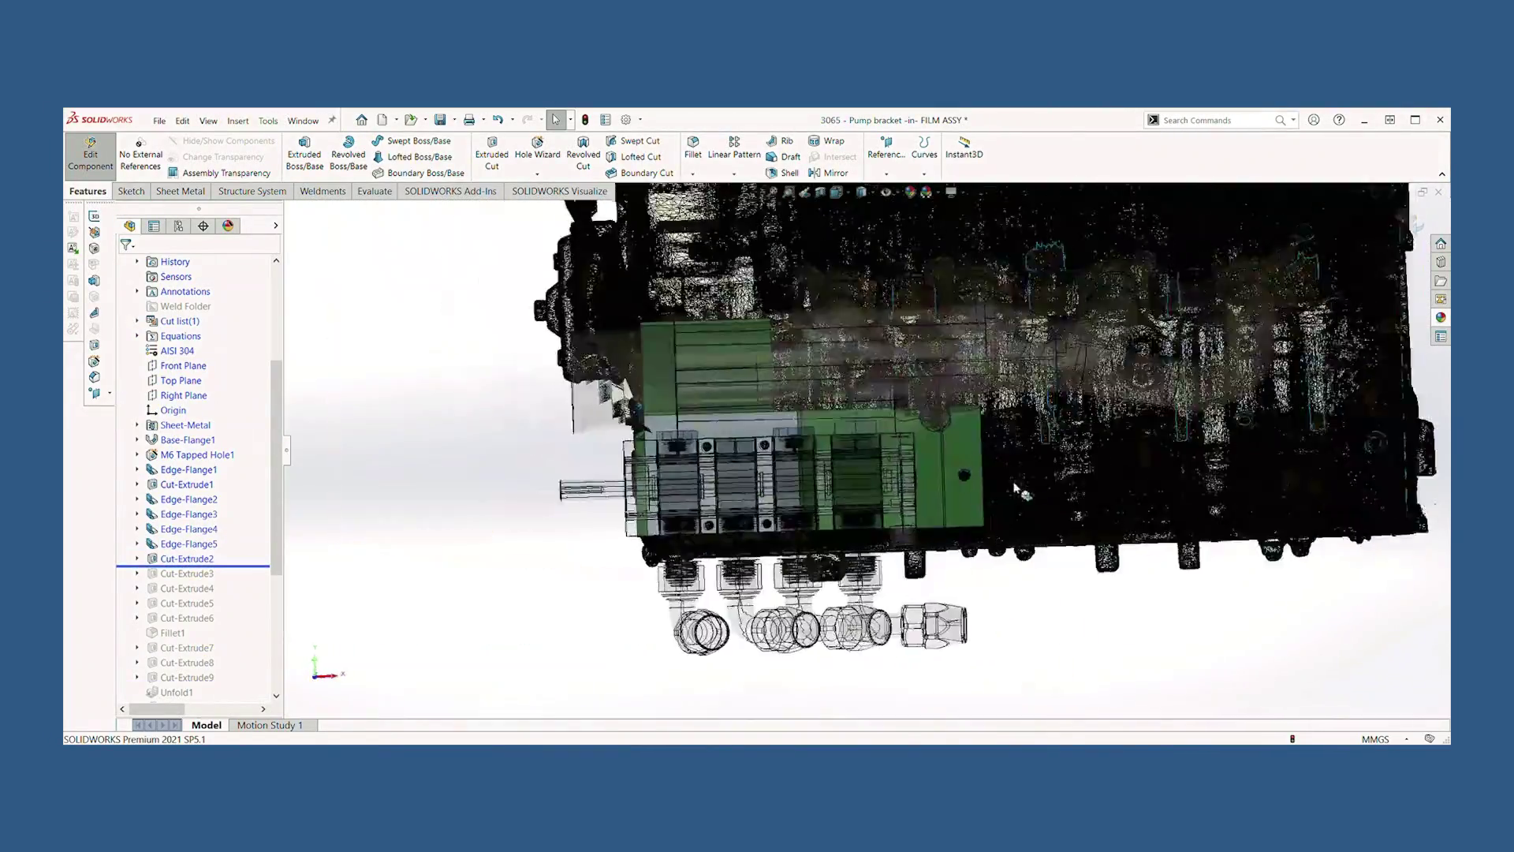
# Roll the pump bracket forward through Cut-Extrude7, including its fillet, and return to editing the assembly
pyautogui.moveTo(245, 570); pyautogui.dragTo(245, 596)
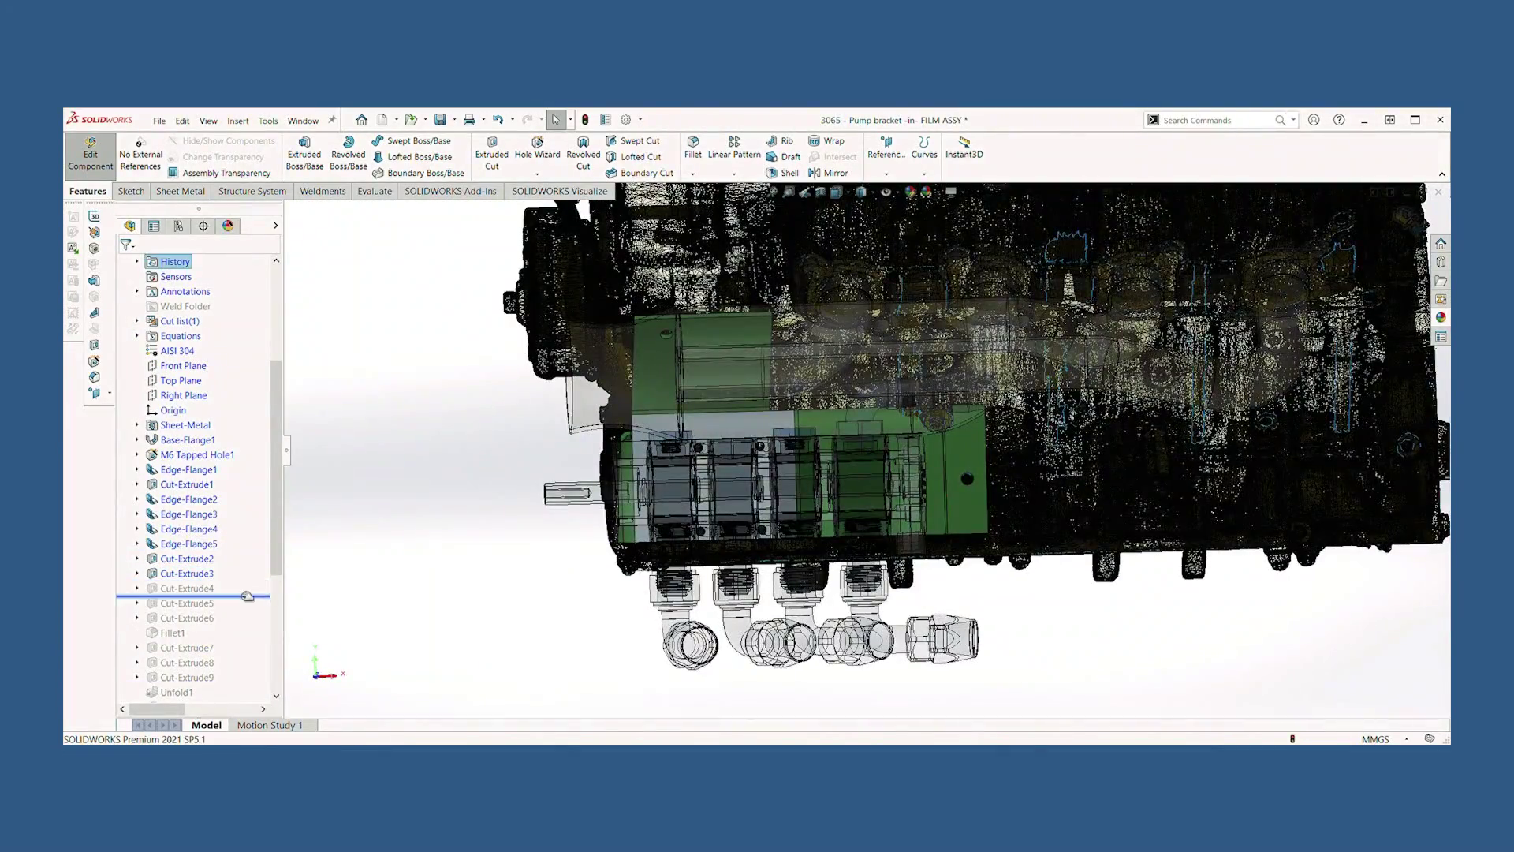
pyautogui.scroll(-3, 688, 476)
pyautogui.moveTo(245, 596); pyautogui.dragTo(242, 625)
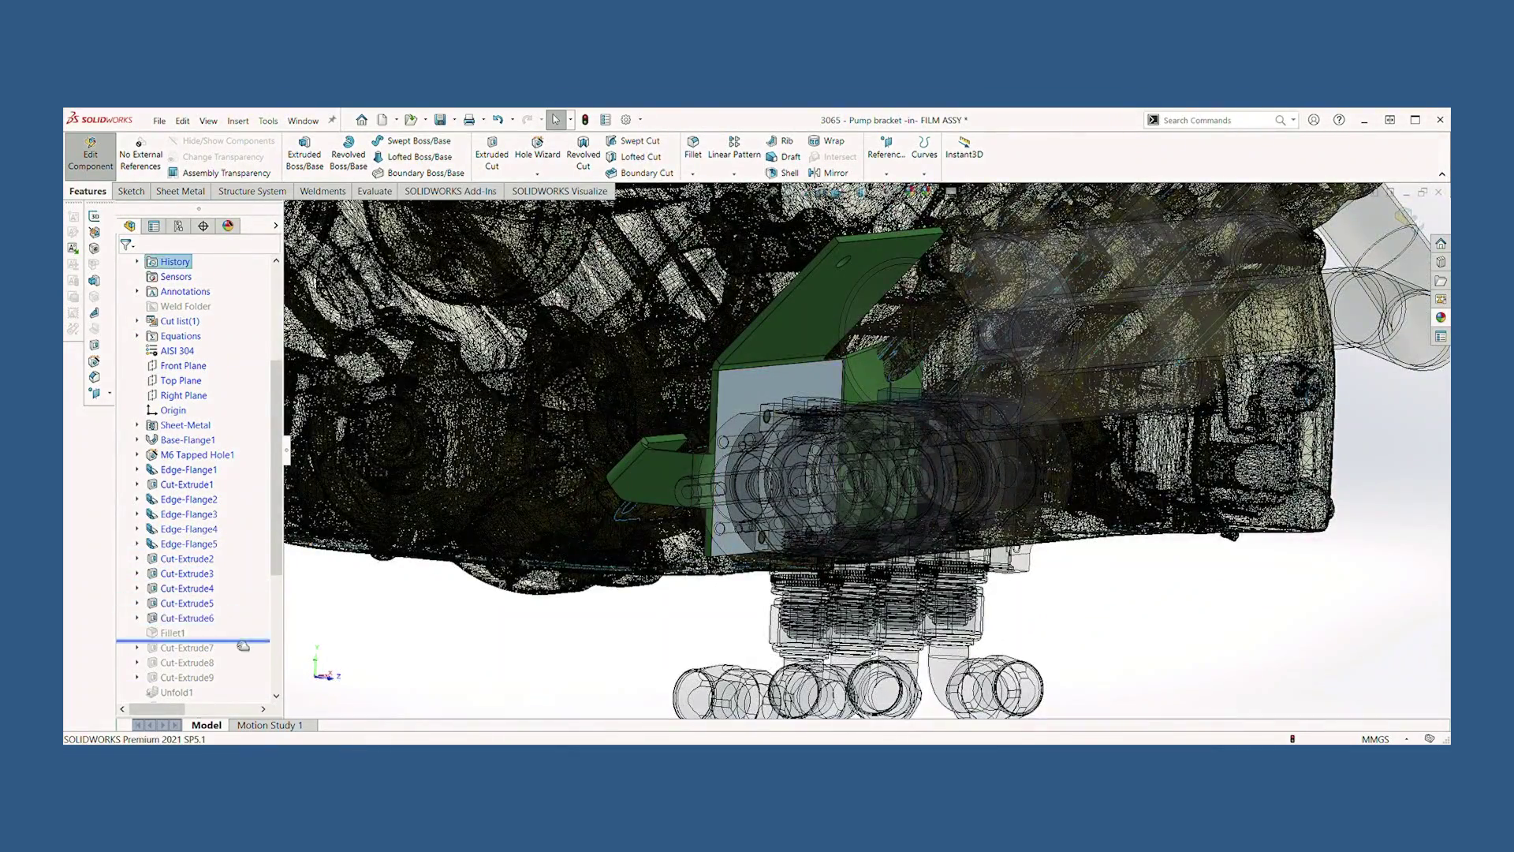
pyautogui.moveTo(242, 683); pyautogui.dragTo(240, 526)
pyautogui.moveTo(240, 629); pyautogui.dragTo(240, 689)
pyautogui.moveTo(568, 489); pyautogui.dragTo(852, 418, button='middle')
pyautogui.click(90, 155)
pyautogui.scroll(-3, 845, 425)
# Examine the pump bracket's fit and the complete engine assembly with its pump, exhaust and hoses
pyautogui.click(845, 426)
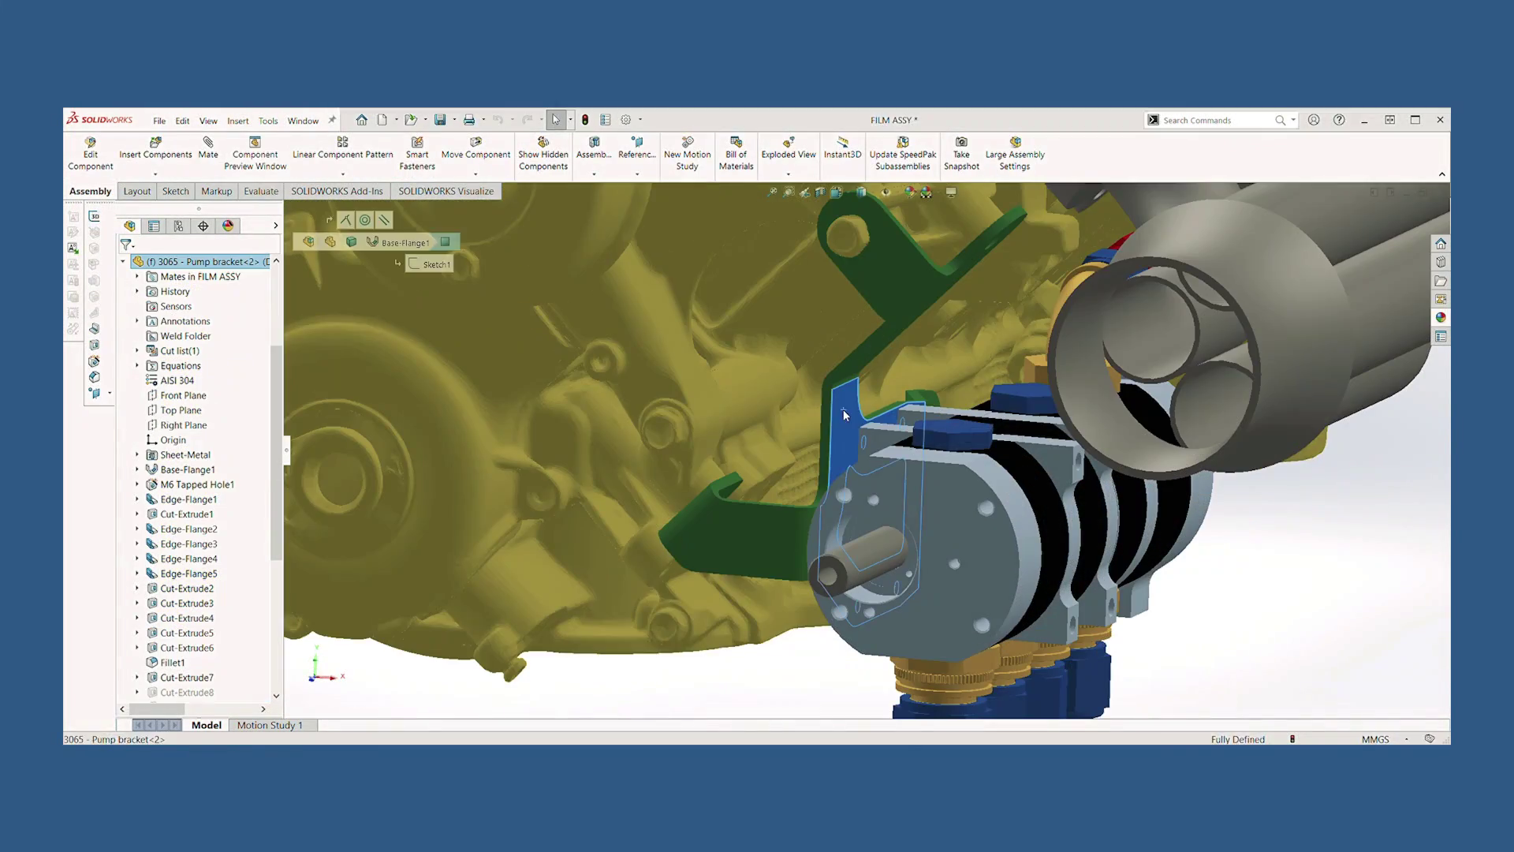
pyautogui.click(721, 551)
pyautogui.click(716, 659)
pyautogui.scroll(3, 718, 656)
pyautogui.moveTo(717, 656); pyautogui.dragTo(1042, 568, button='middle')
pyautogui.scroll(2, 836, 500)
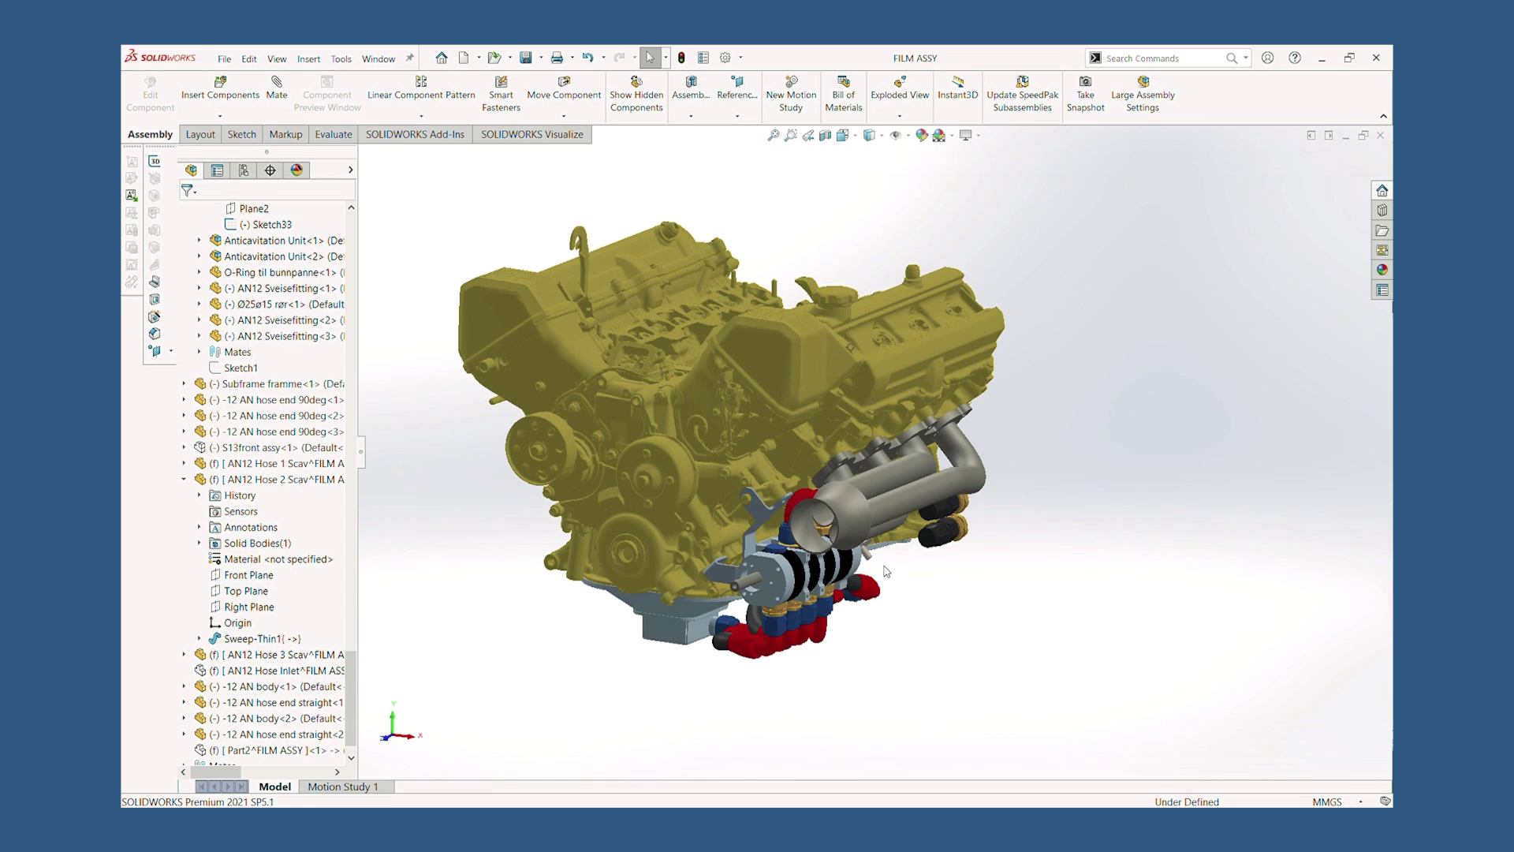
pyautogui.scroll(-5, 886, 571)
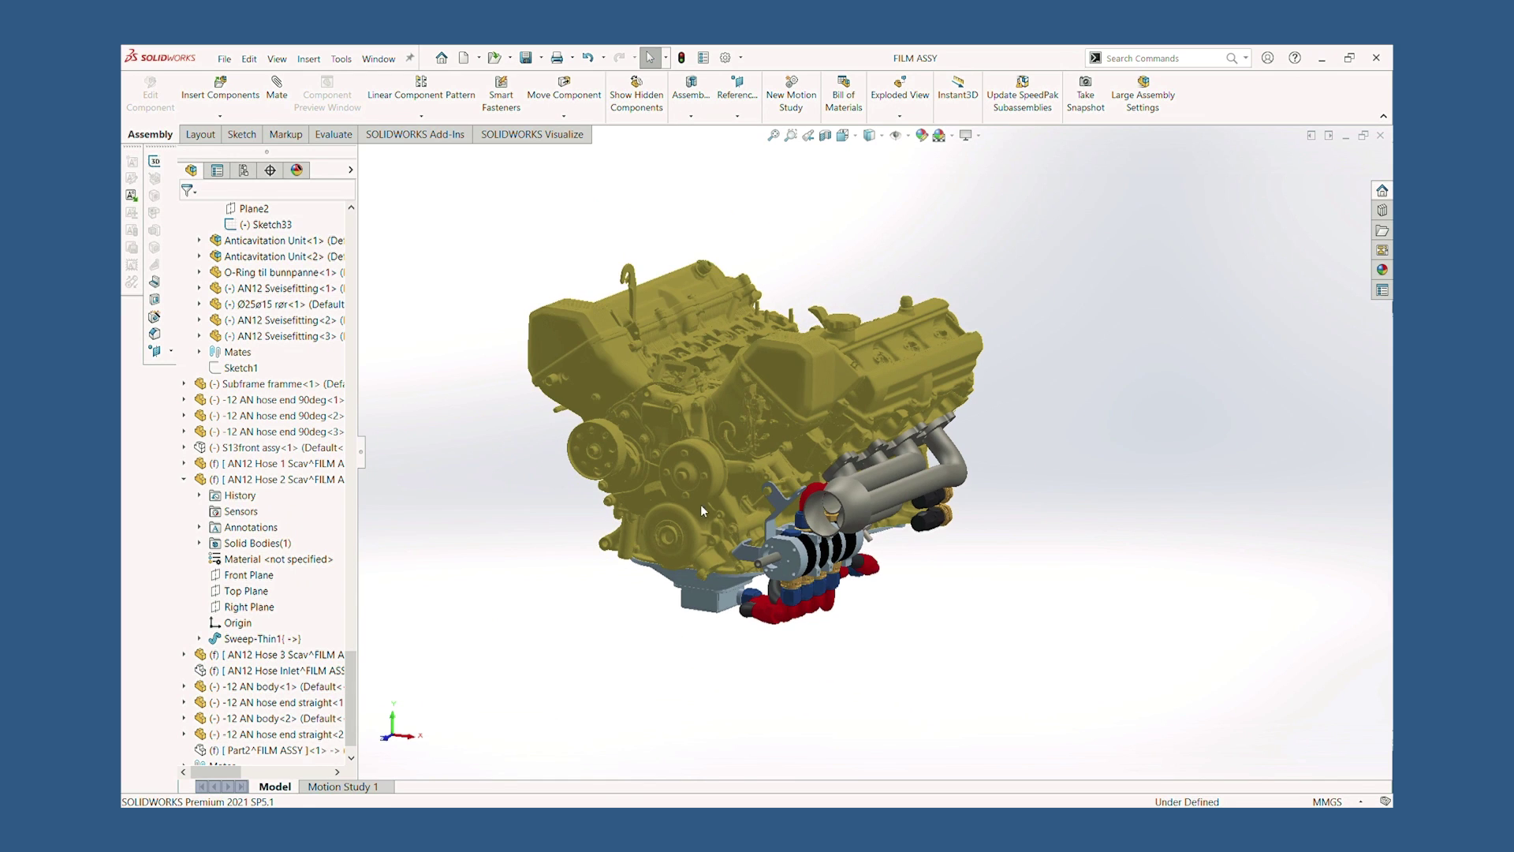
pyautogui.moveTo(831, 516); pyautogui.dragTo(719, 473, button='middle')
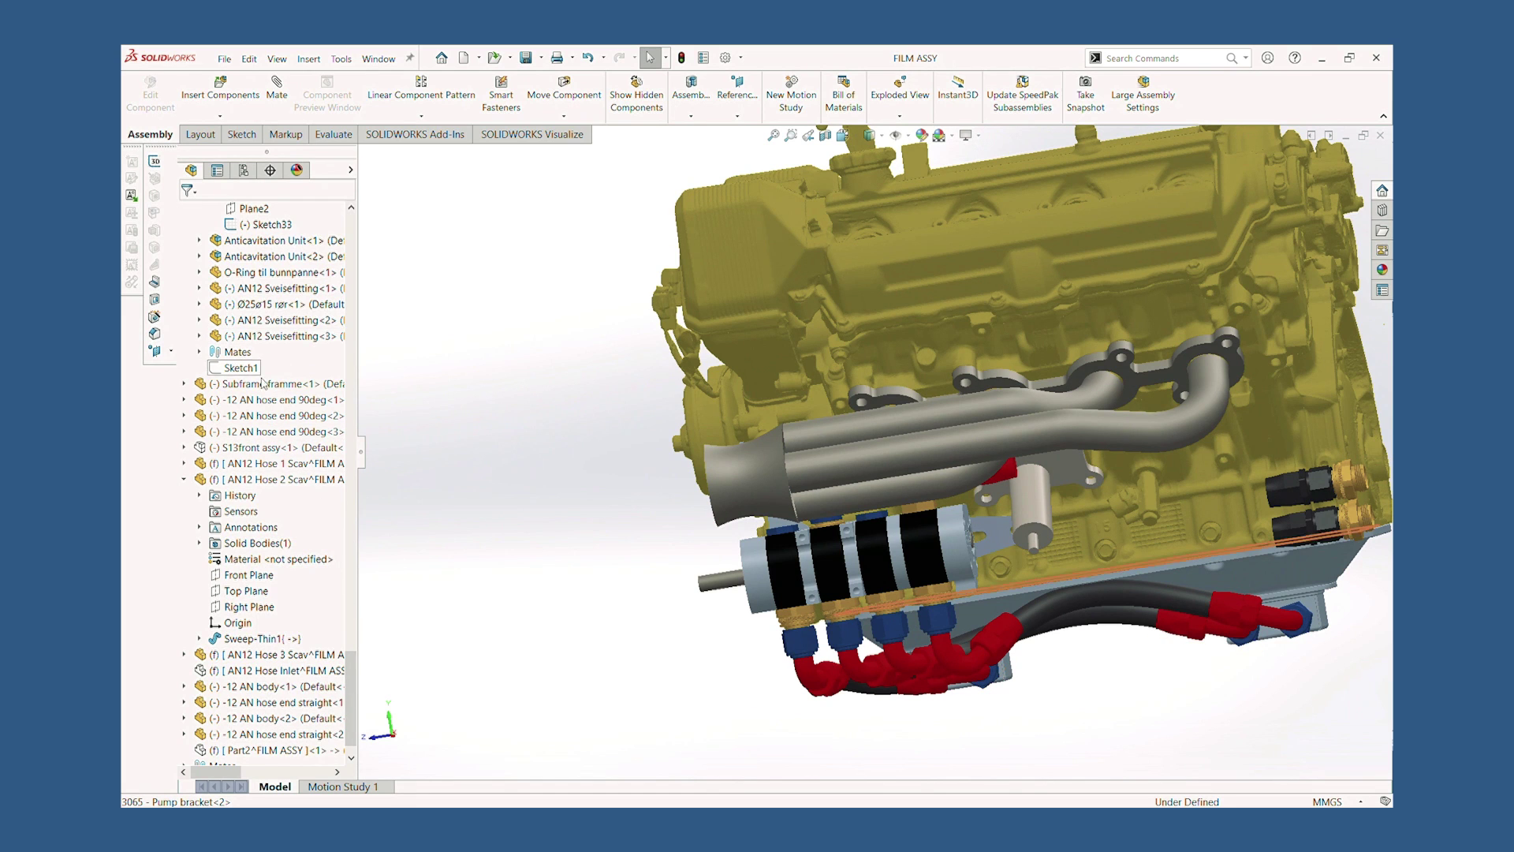
# Show the hidden S13front assy component and check its clearance around the engine, pump and hoses
pyautogui.scroll(6, 260, 371)
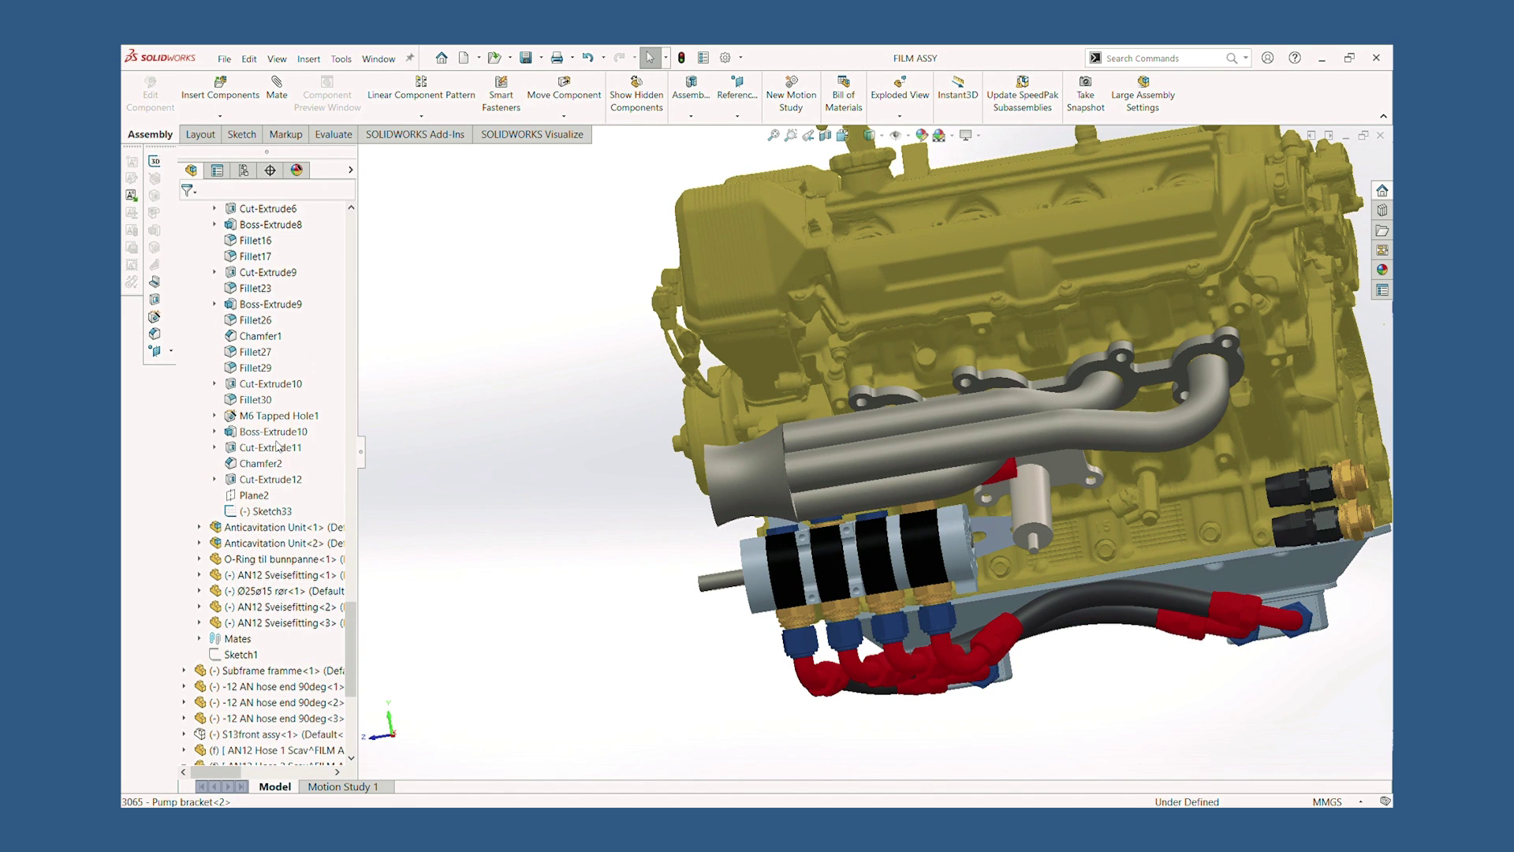
pyautogui.moveTo(349, 653); pyautogui.dragTo(364, 694)
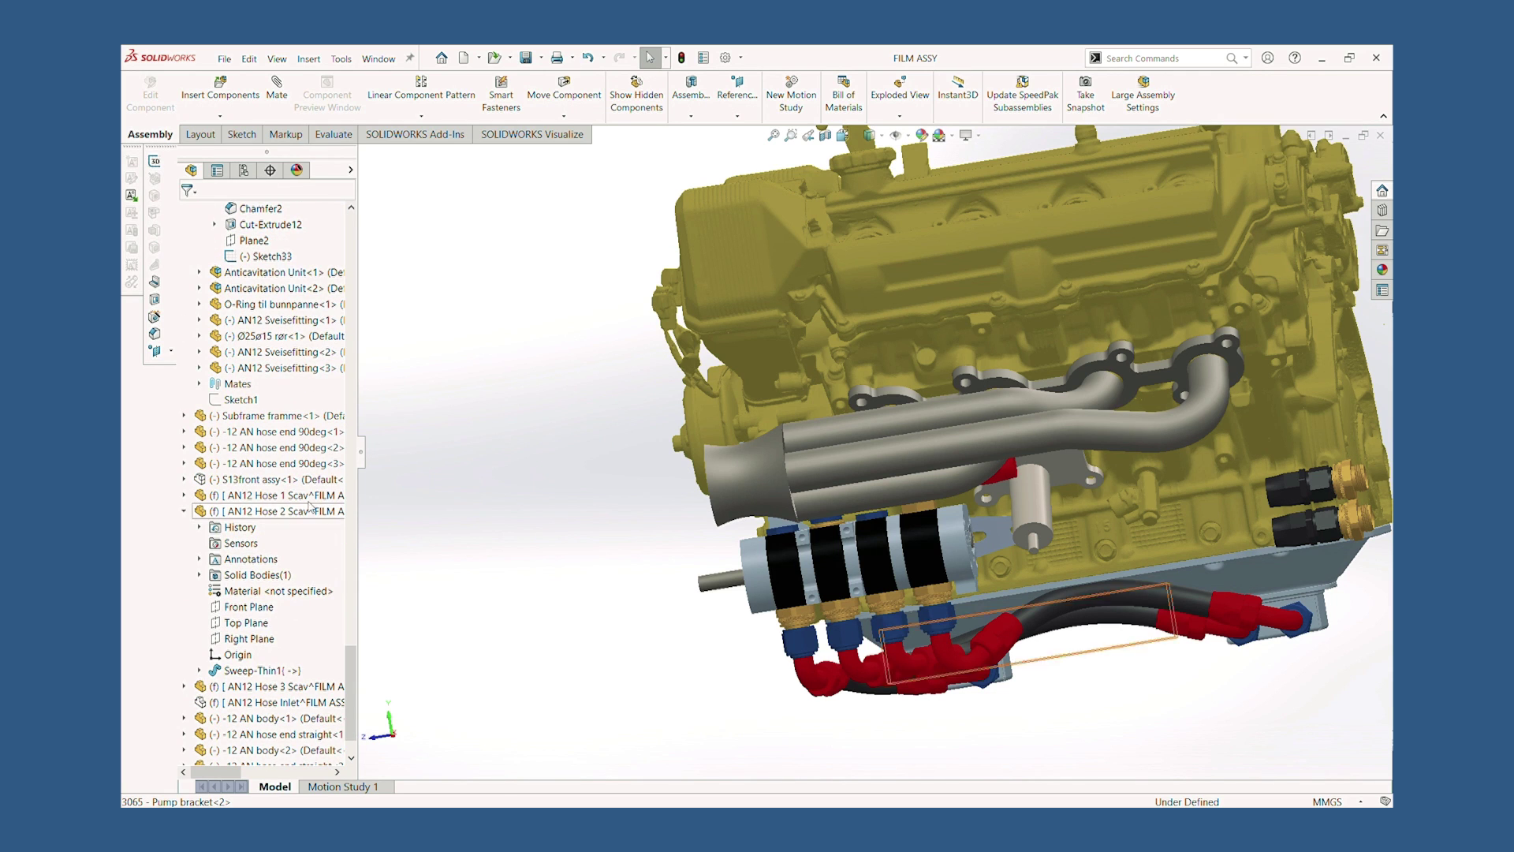
pyautogui.click(295, 479)
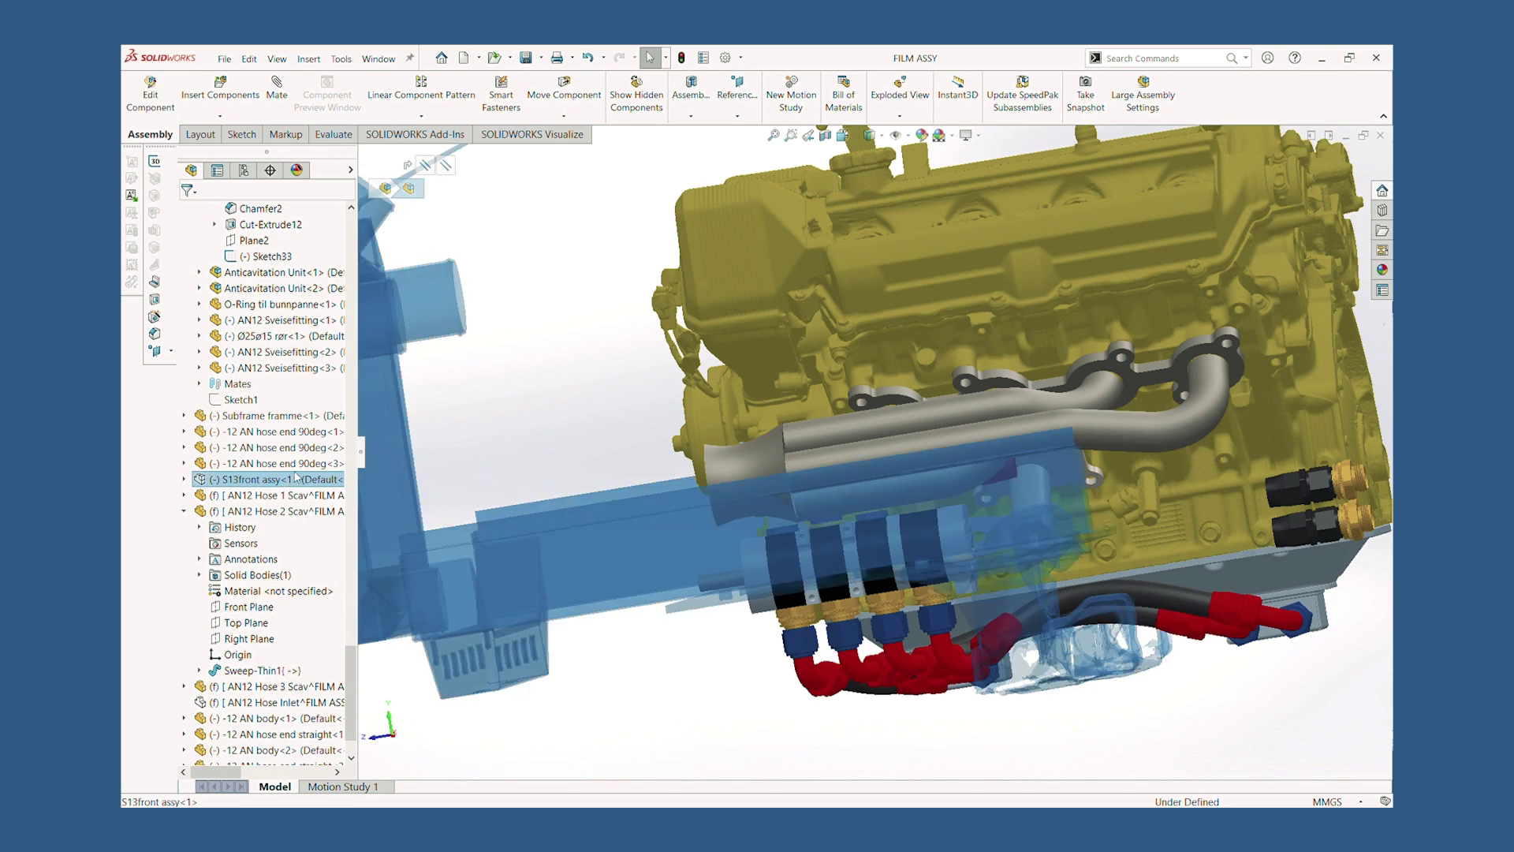
pyautogui.click(373, 443)
pyautogui.click(693, 702)
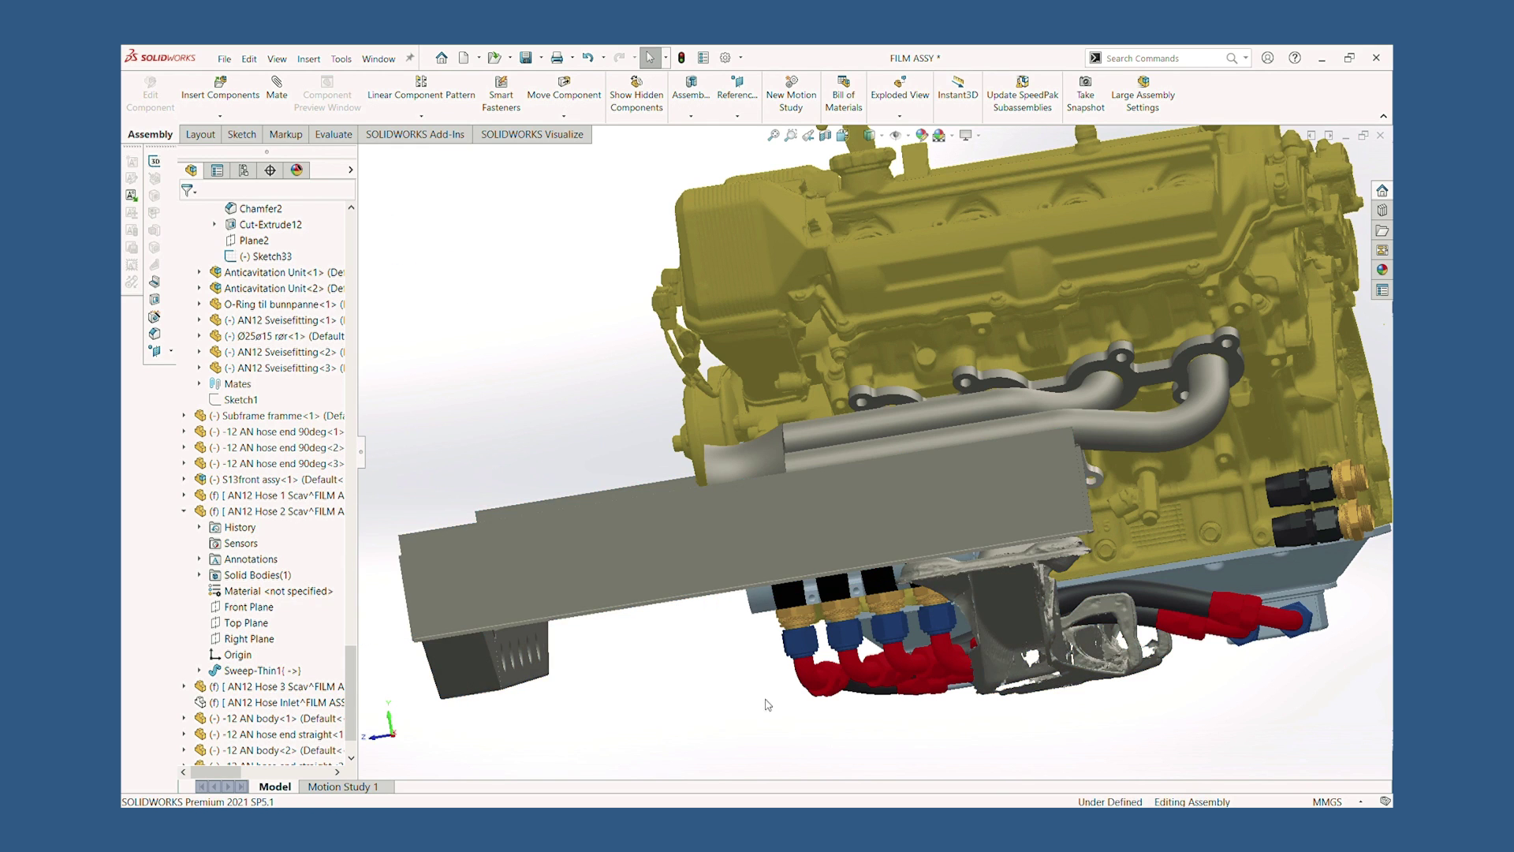
pyautogui.scroll(2, 719, 707)
pyautogui.scroll(-2, 931, 643)
pyautogui.moveTo(936, 624); pyautogui.dragTo(1129, 577, button='middle')
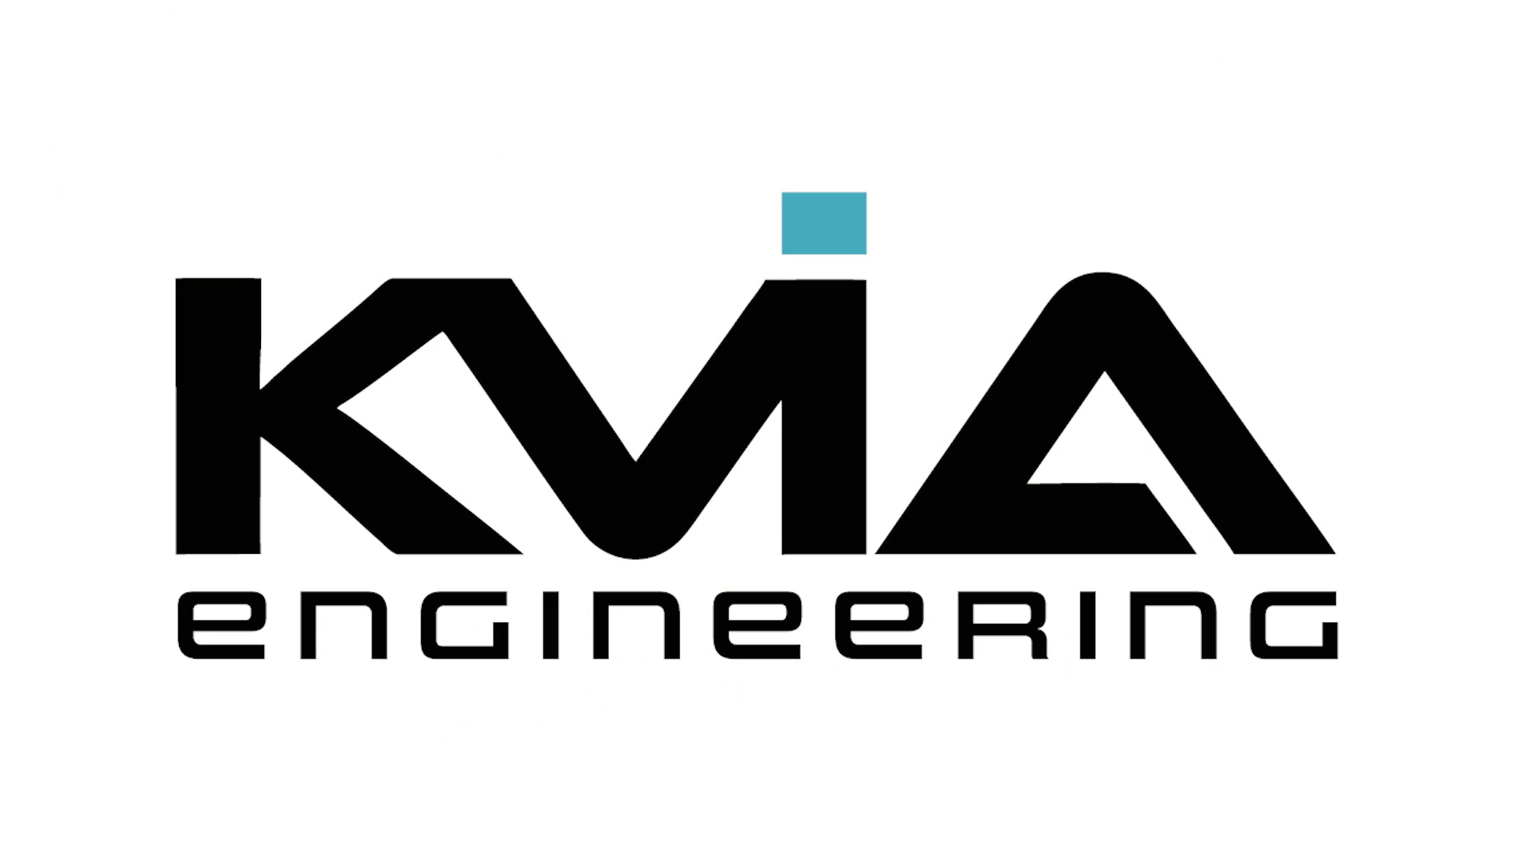